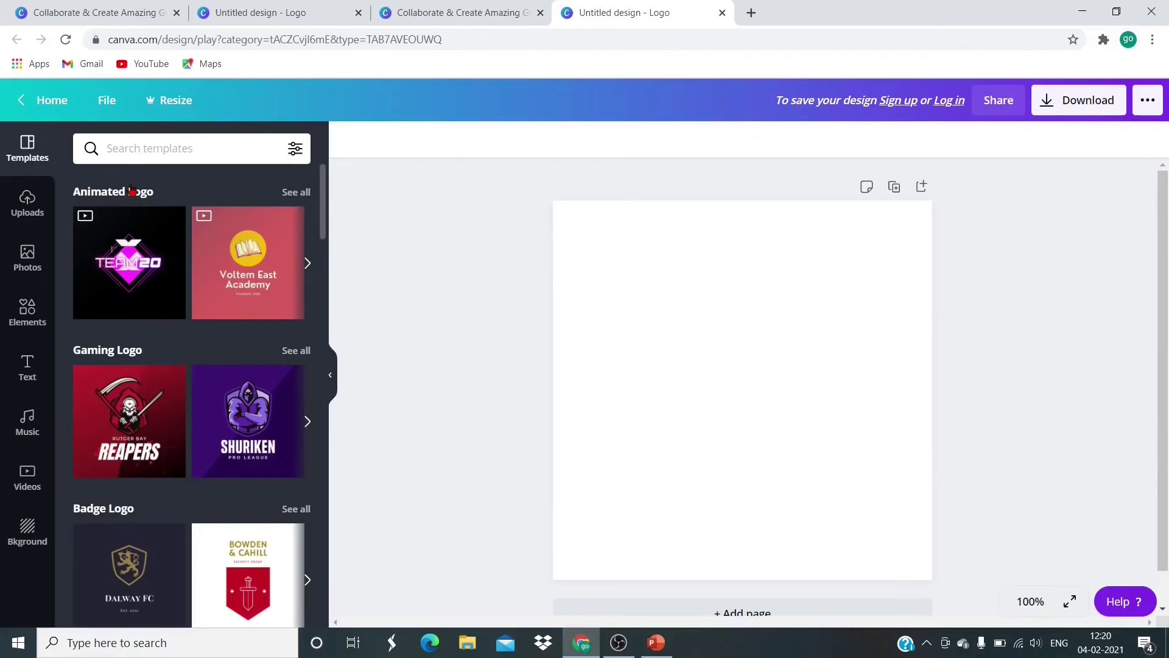
- Look through the logo template categories from Animated Logo down to Food / Drink Logo
{"action": "scroll", "coordinate": [195, 274], "scroll_direction": "down", "scroll_amount": 4}
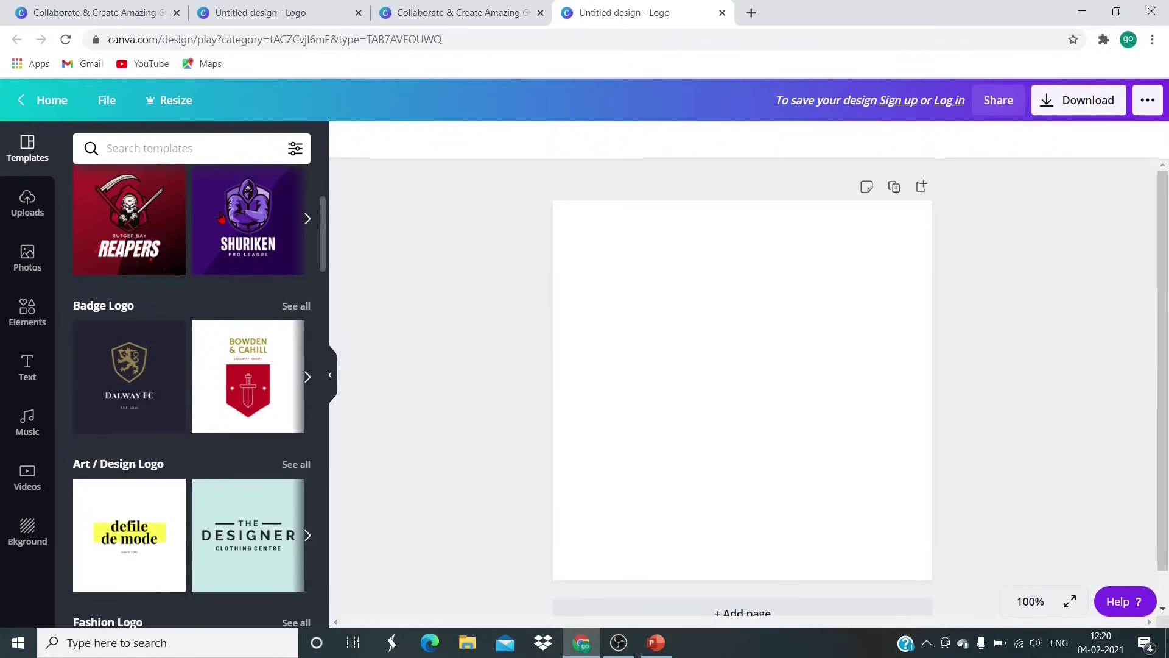
{"action": "scroll", "coordinate": [121, 322], "scroll_direction": "up", "scroll_amount": 4}
{"action": "scroll", "coordinate": [118, 329], "scroll_direction": "down", "scroll_amount": 6}
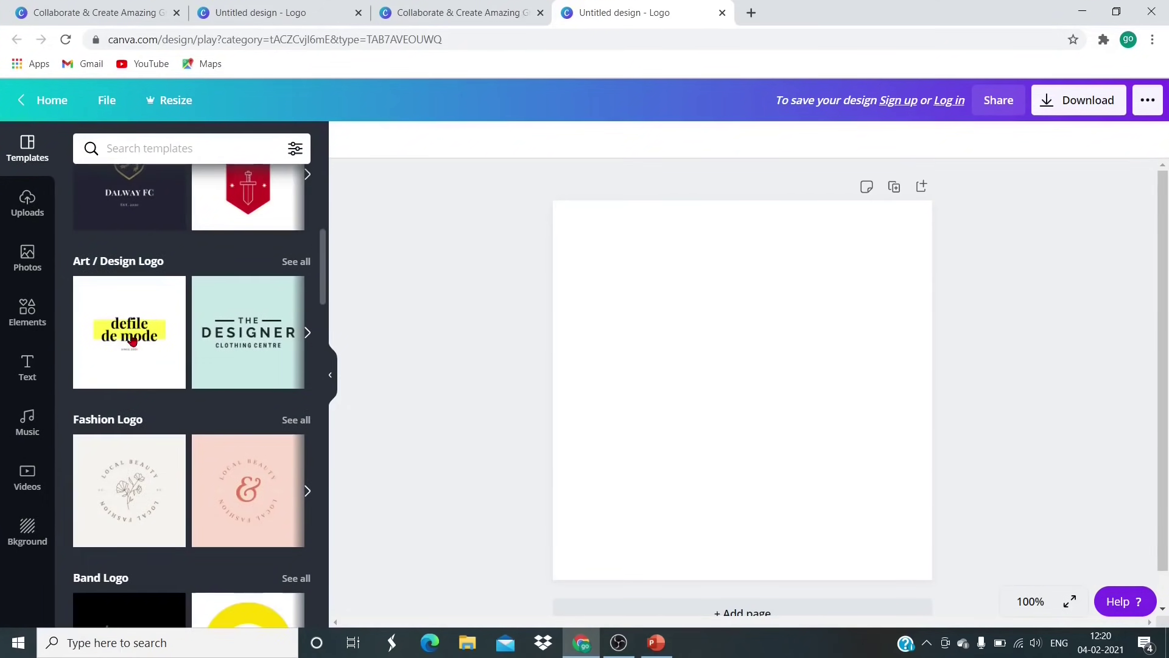
{"action": "scroll", "coordinate": [128, 312], "scroll_direction": "down", "scroll_amount": 4}
{"action": "scroll", "coordinate": [127, 312], "scroll_direction": "down", "scroll_amount": 2}
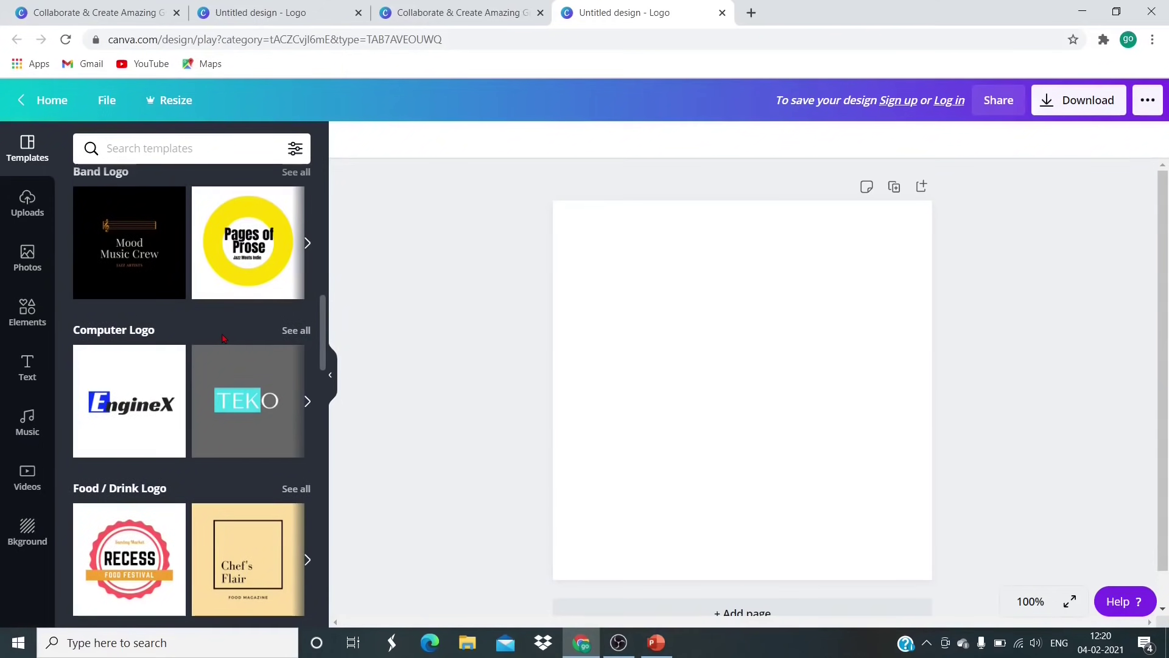
{"action": "scroll", "coordinate": [219, 331], "scroll_direction": "up", "scroll_amount": 10}
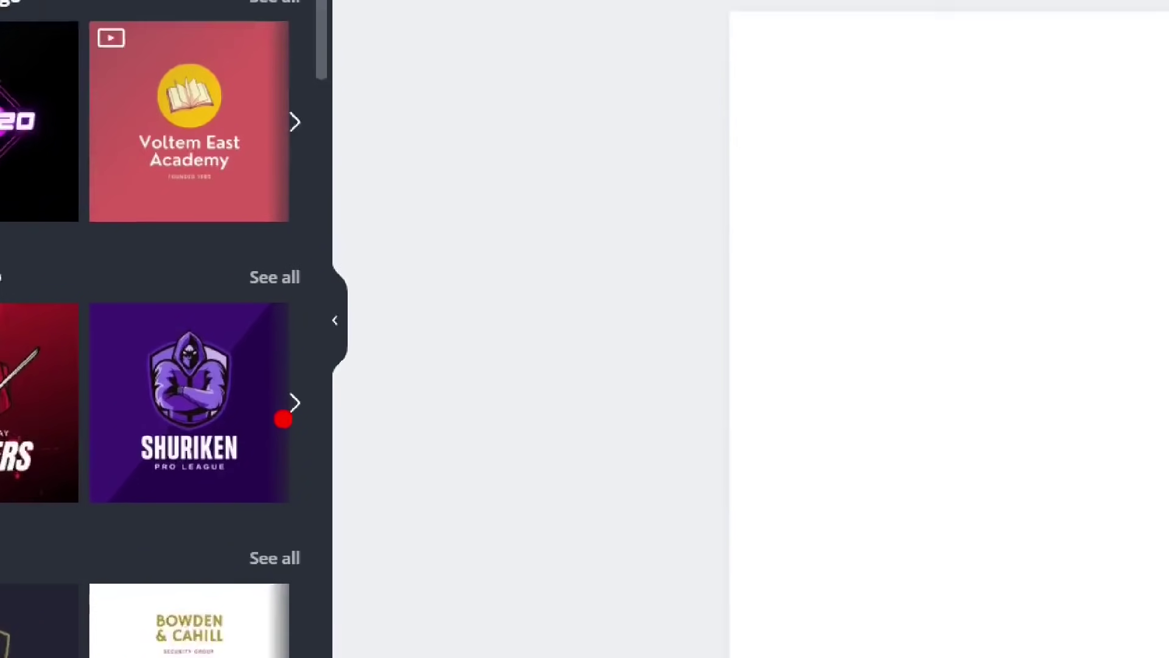
- Look through the other designs in the Gaming Logo category and return to its first templates
{"action": "left_click_drag", "start_coordinate": [308, 444], "coordinate": [285, 396]}
{"action": "mouse_move", "coordinate": [243, 346]}
{"action": "left_mouse_down"}
{"action": "mouse_move", "coordinate": [359, 399]}
{"action": "mouse_move", "coordinate": [293, 451]}
{"action": "left_mouse_up"}
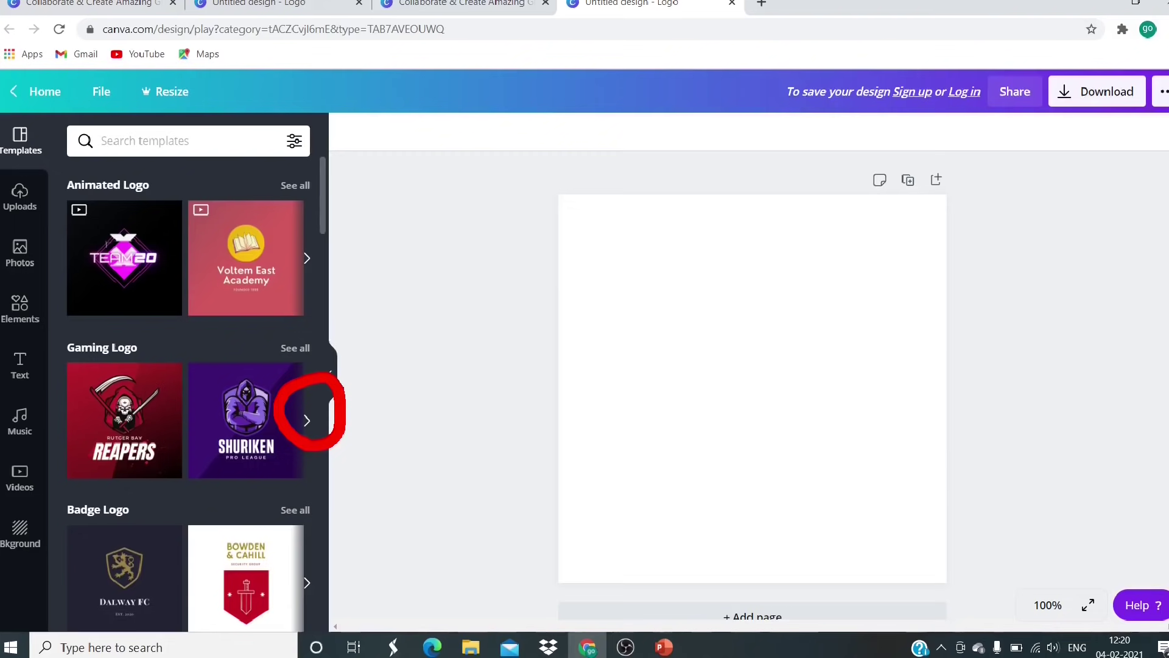
{"action": "left_click", "coordinate": [307, 422]}
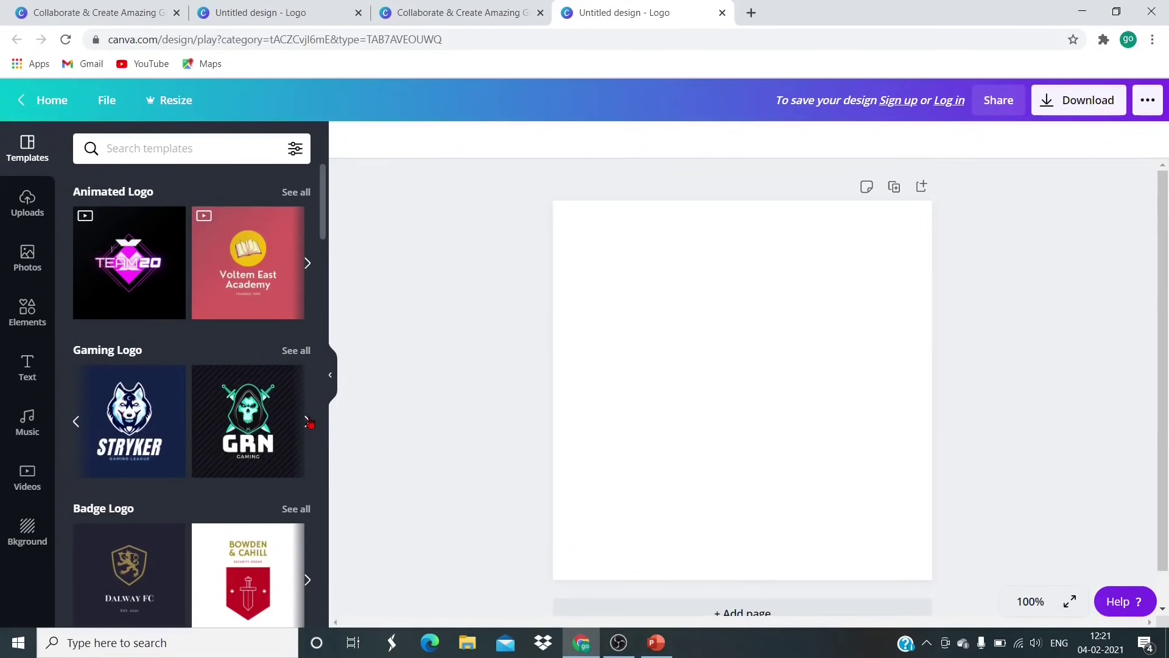
{"action": "left_click", "coordinate": [306, 421]}
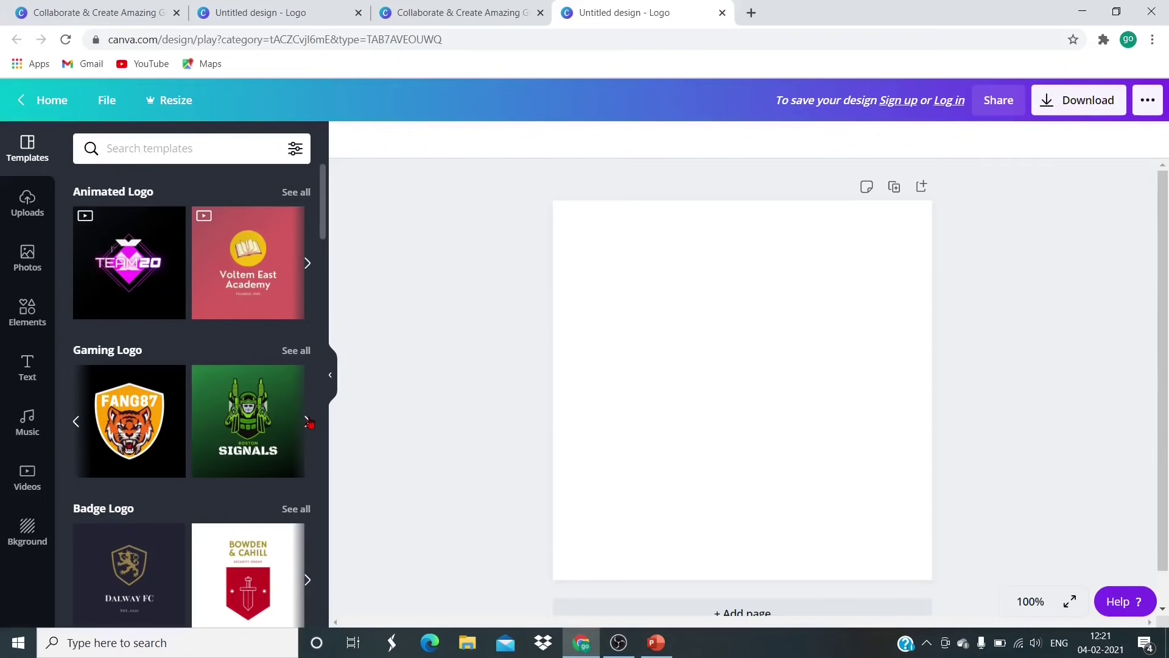
{"action": "left_click", "coordinate": [307, 421]}
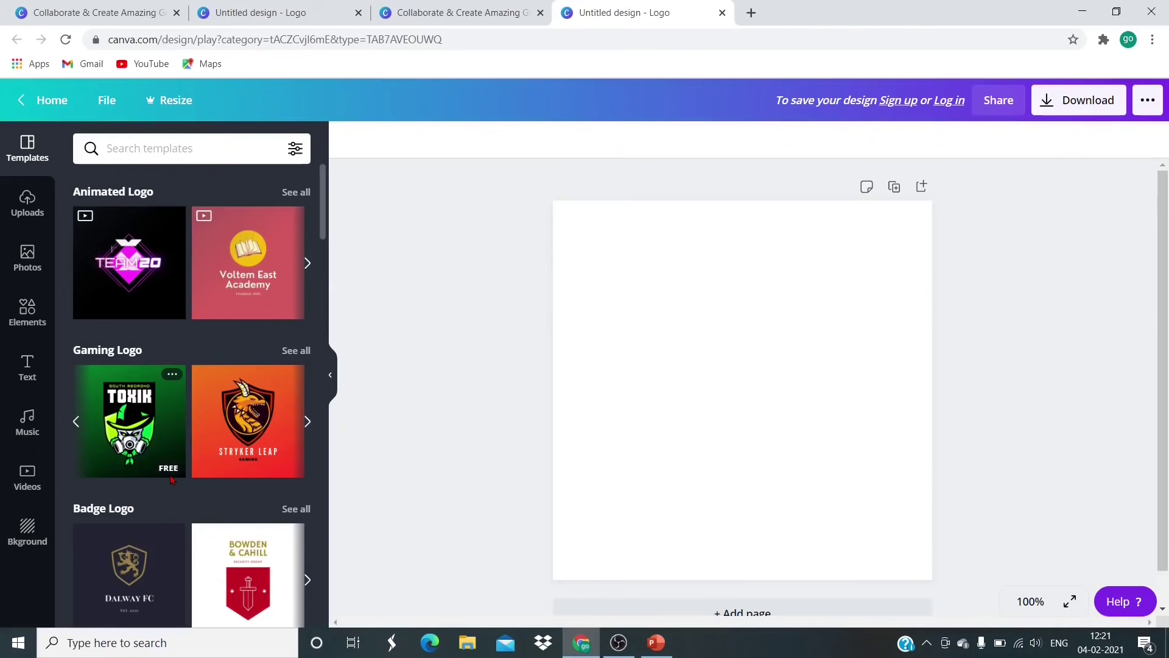
{"action": "scroll", "coordinate": [182, 426], "scroll_direction": "down", "scroll_amount": 3}
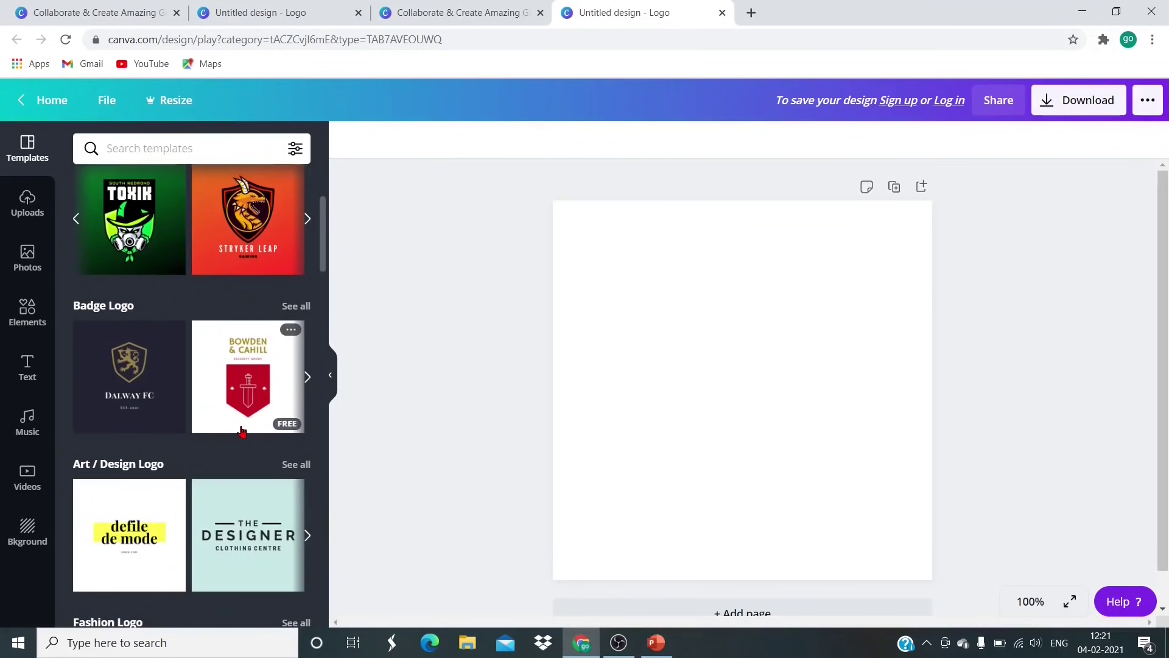
{"action": "scroll", "coordinate": [244, 396], "scroll_direction": "up", "scroll_amount": 3}
{"action": "left_click", "coordinate": [75, 423]}
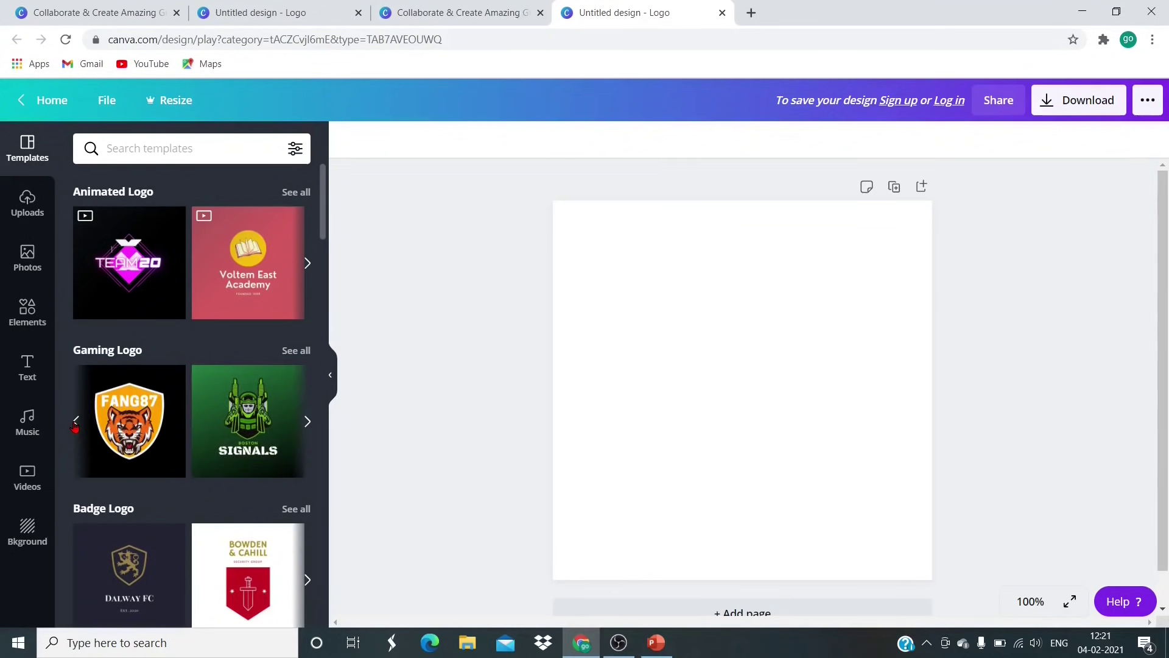
{"action": "left_click", "coordinate": [75, 423]}
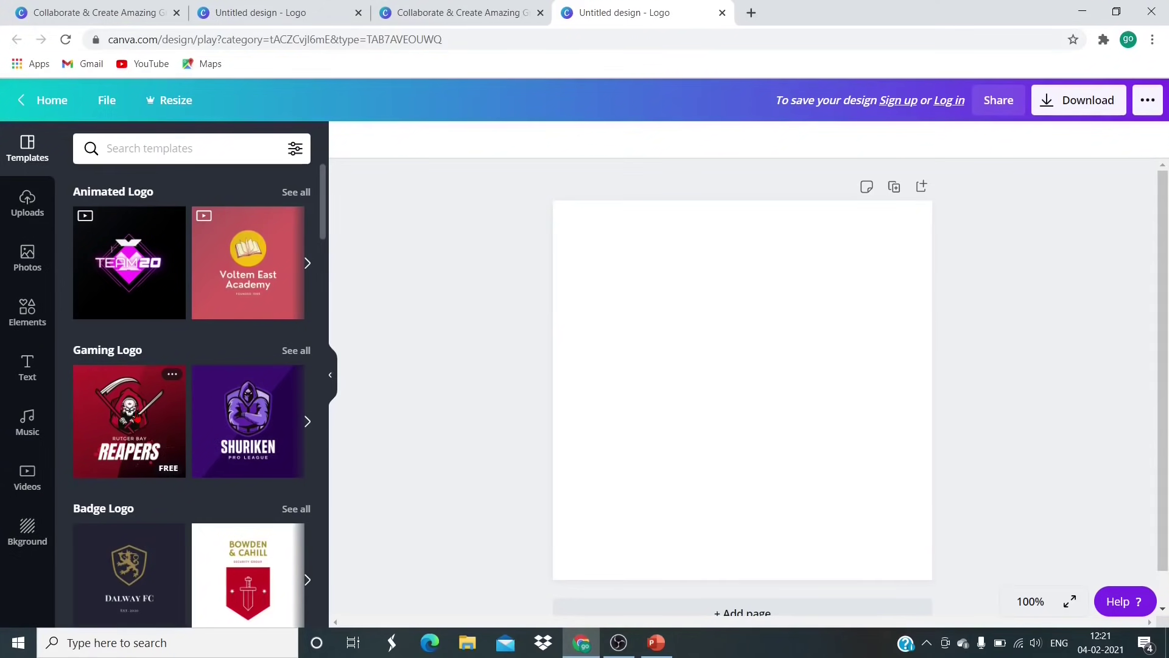
- Apply the Rutger Bay Reapers gaming logo template to the blank page and select its reaper illustration
{"action": "left_click", "coordinate": [137, 419]}
{"action": "left_click", "coordinate": [855, 390]}
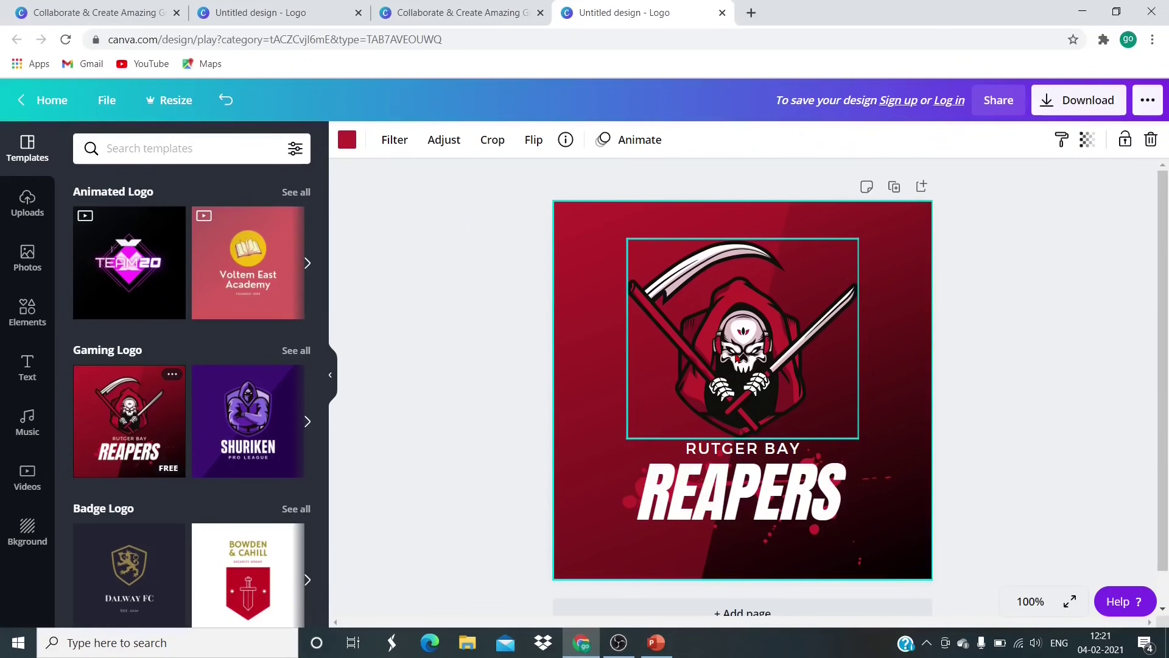
{"action": "left_click", "coordinate": [742, 338]}
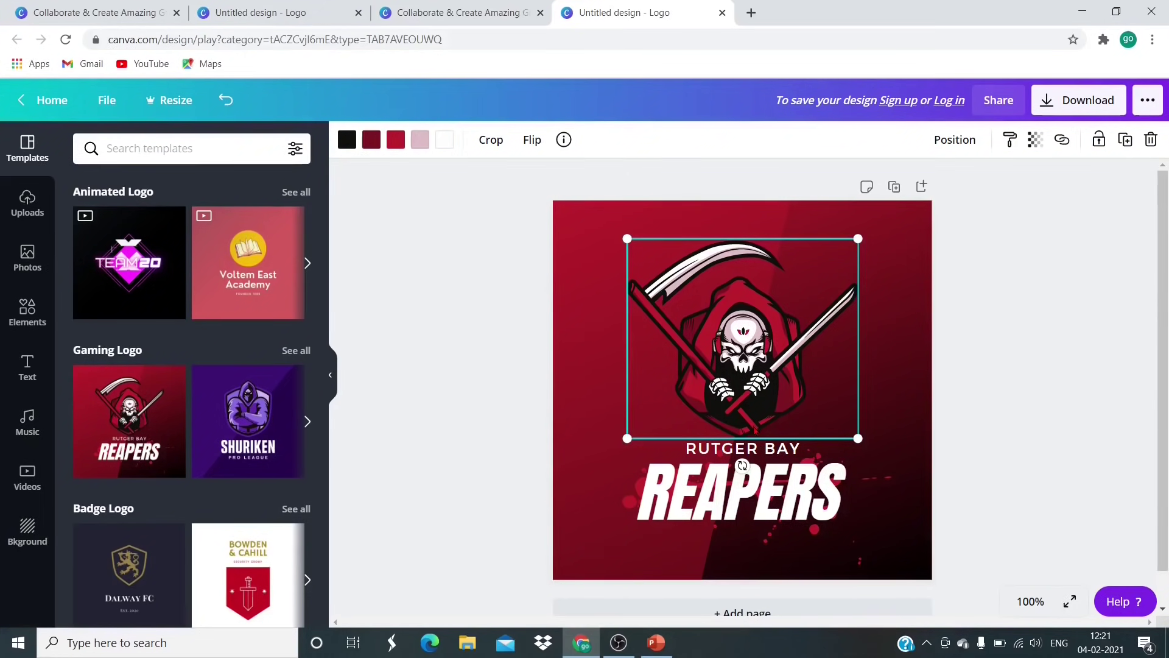
- Replace the REAPERS heading text in the logo with HITECH MONEY
{"action": "left_click", "coordinate": [757, 494]}
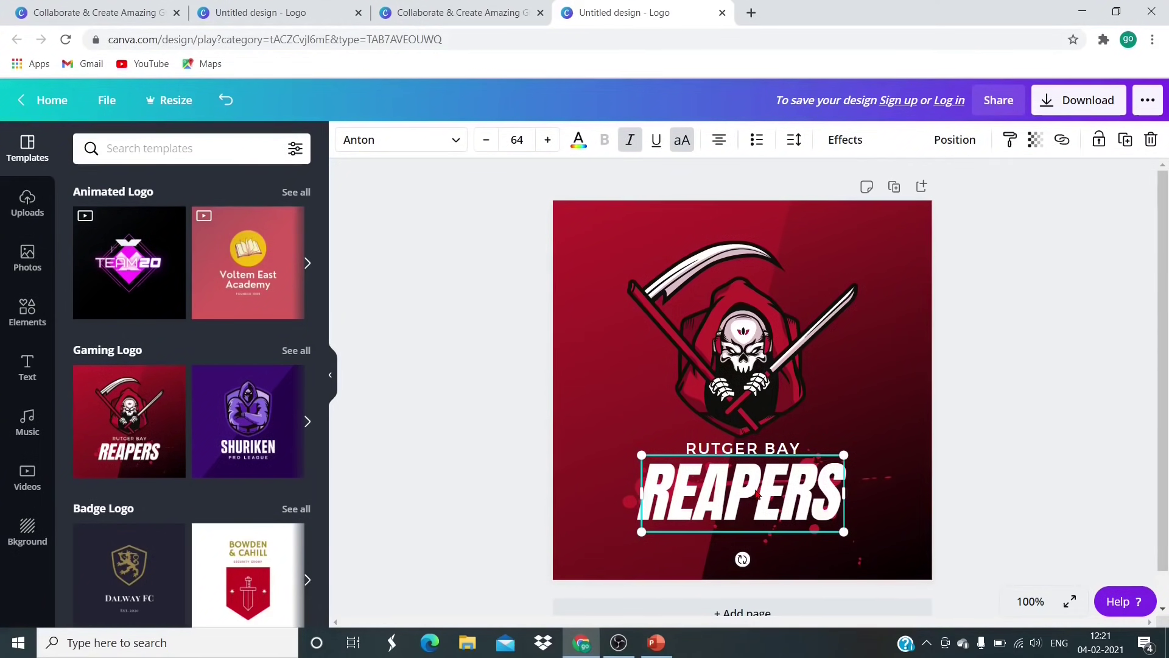
{"action": "double_click", "coordinate": [757, 495]}
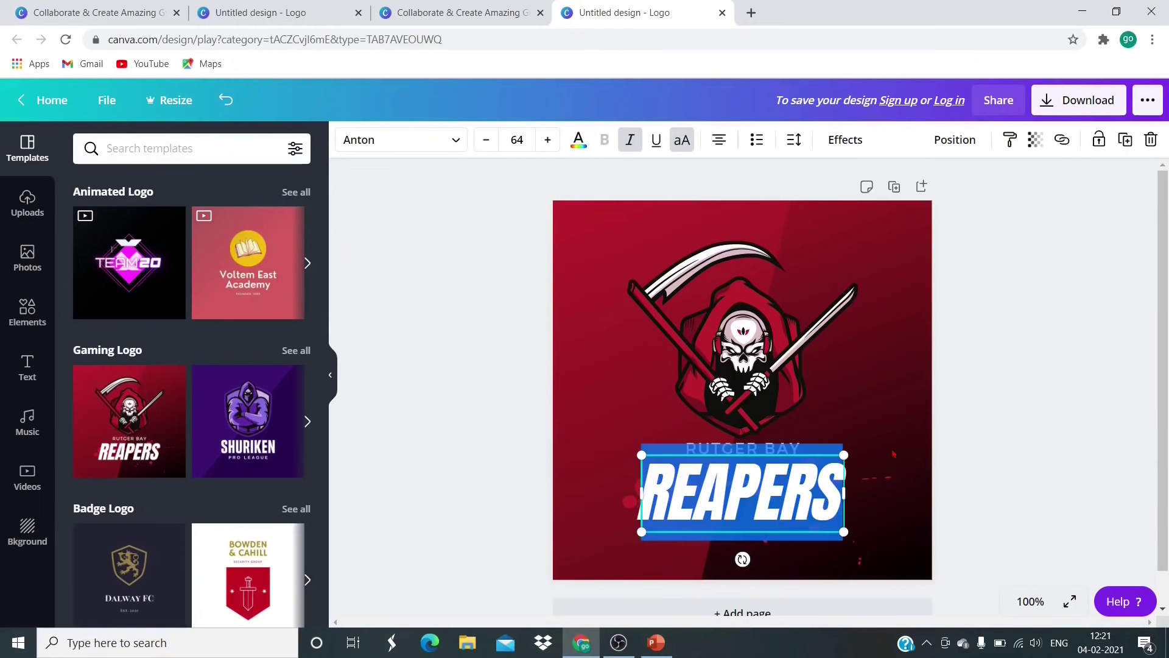
{"action": "key", "text": "BackSpace"}
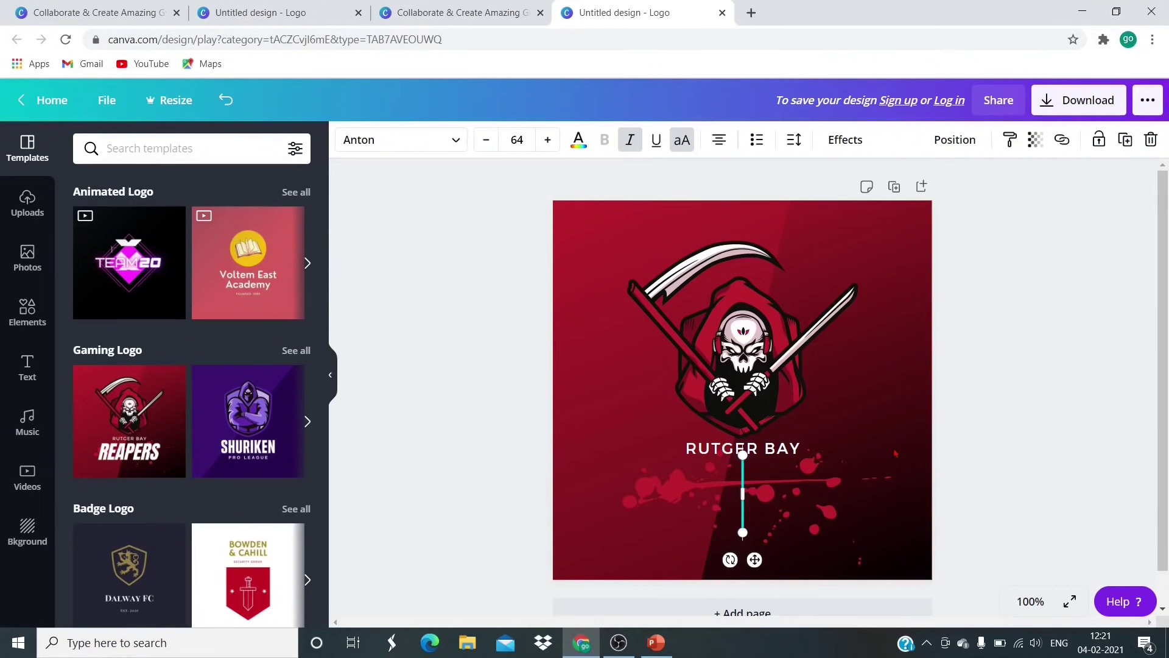
{"action": "type", "text": "HIT"}
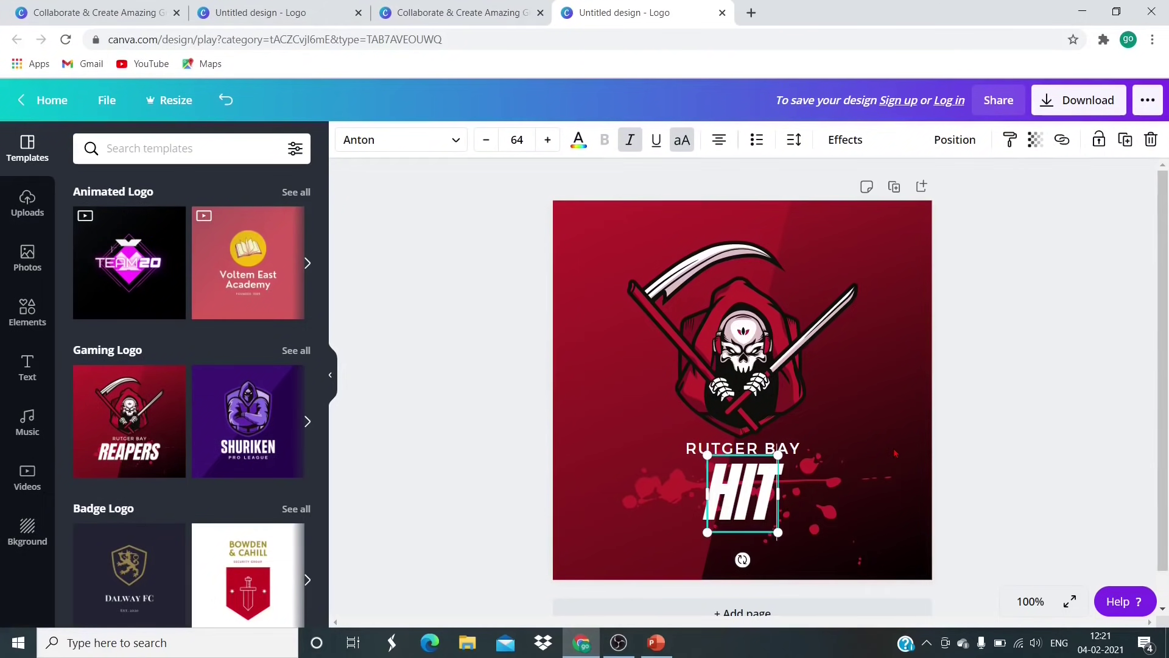
{"action": "type", "text": "ECH M"}
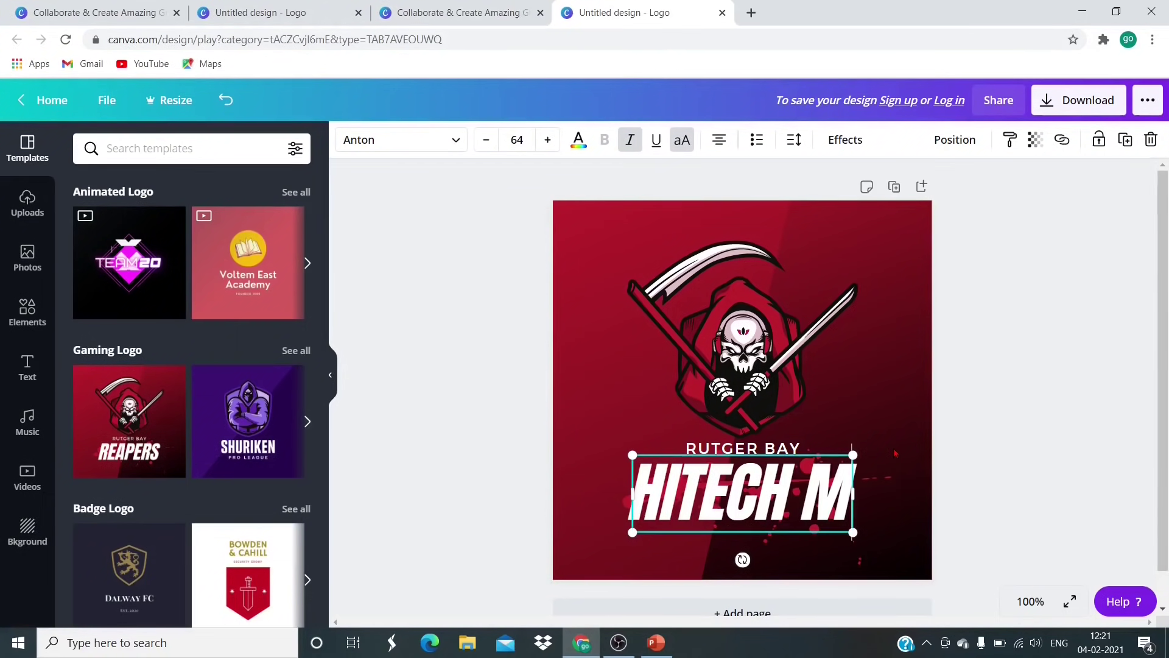
{"action": "type", "text": "ONEY"}
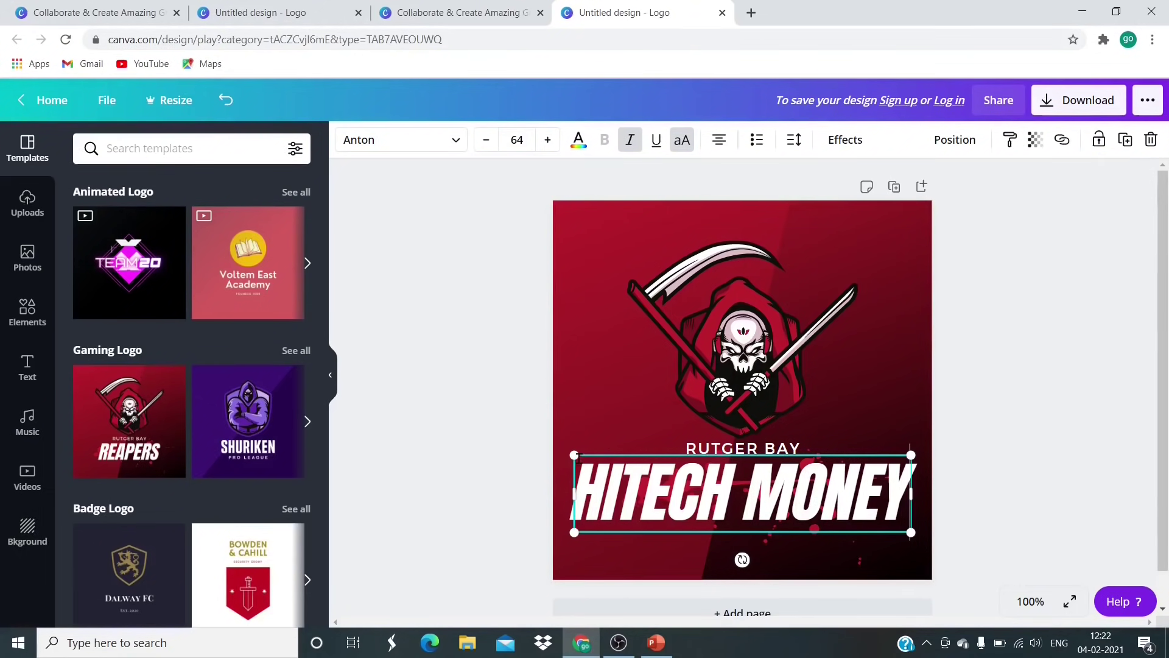
- Try smaller font sizes for the HITECH MONEY heading, going down to 50.5 and back up to 52.5
{"action": "left_click_drag", "start_coordinate": [574, 453], "coordinate": [588, 462]}
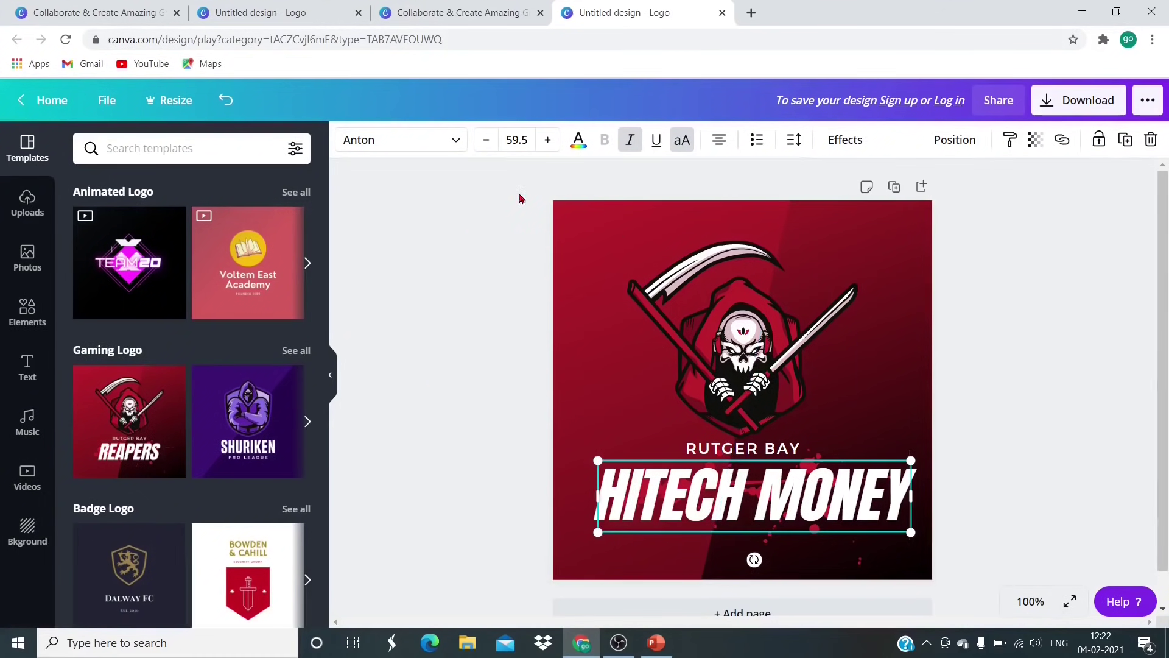
{"action": "left_click", "coordinate": [533, 139]}
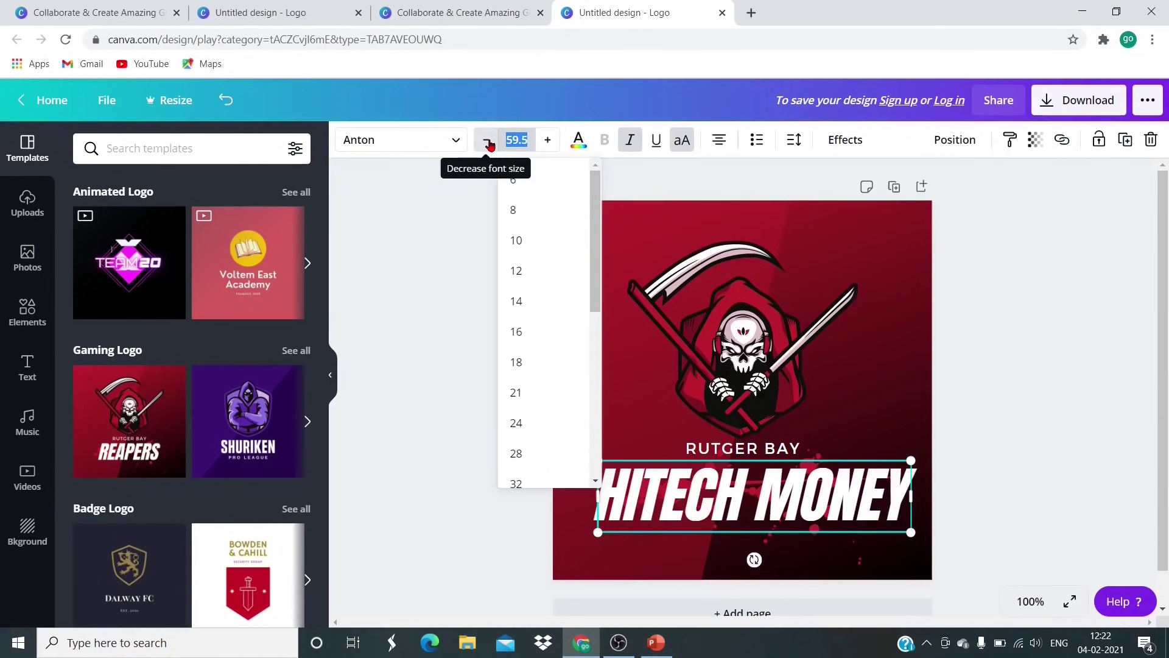
{"action": "left_click", "coordinate": [489, 143]}
{"action": "left_click", "coordinate": [489, 143]}
{"action": "left_click", "coordinate": [489, 143]}
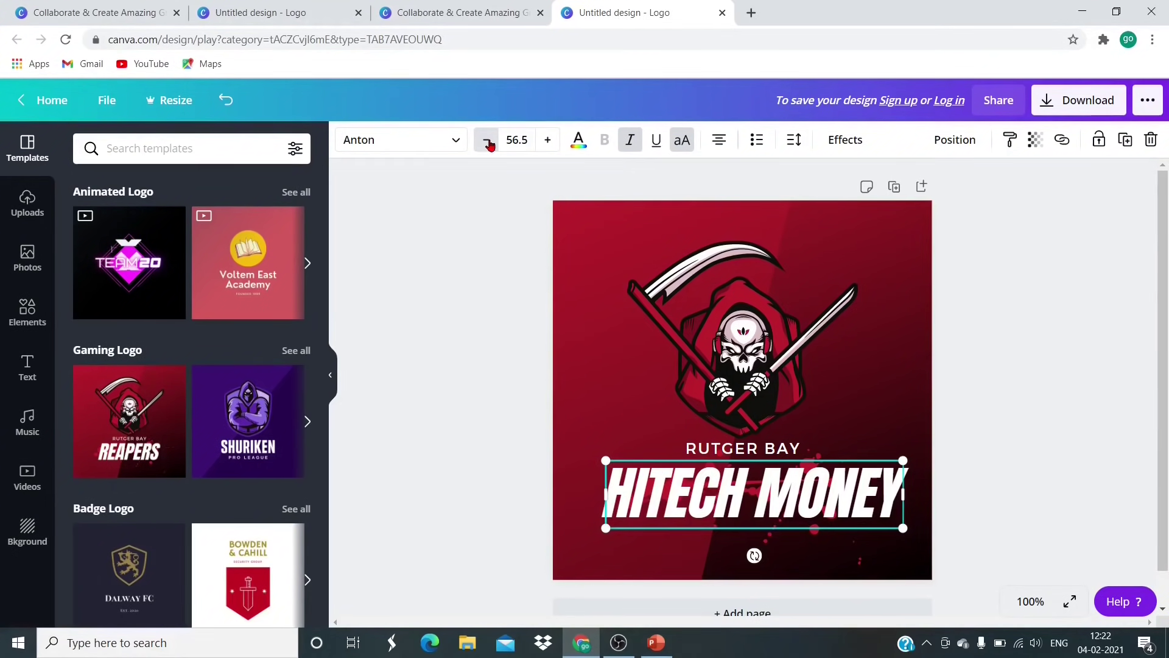
{"action": "left_click", "coordinate": [489, 143]}
{"action": "left_click", "coordinate": [488, 143]}
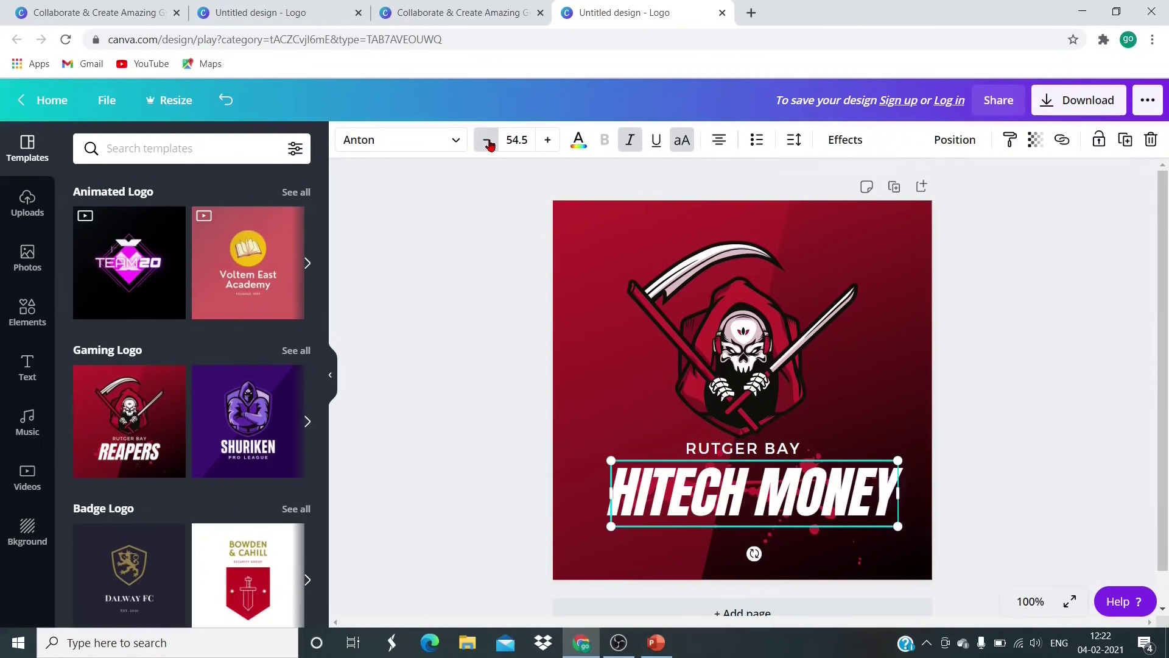
{"action": "left_click", "coordinate": [489, 143]}
{"action": "left_click", "coordinate": [489, 143]}
{"action": "left_click", "coordinate": [489, 143]}
{"action": "left_click", "coordinate": [489, 143]}
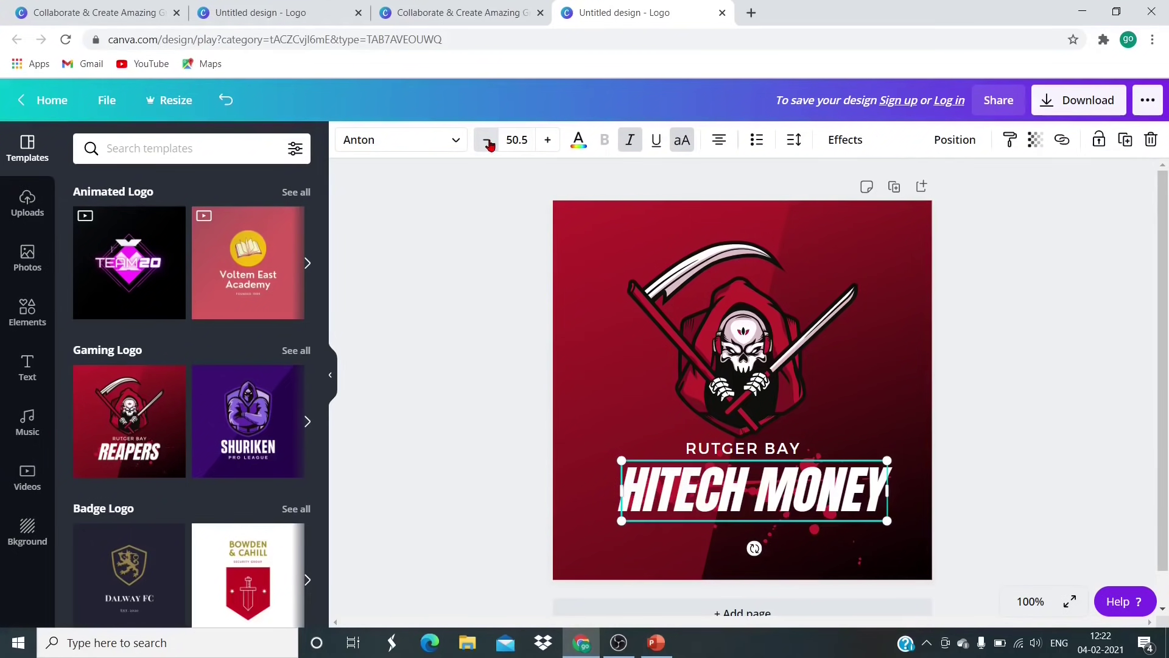
{"action": "left_click", "coordinate": [550, 145]}
{"action": "left_click", "coordinate": [550, 145]}
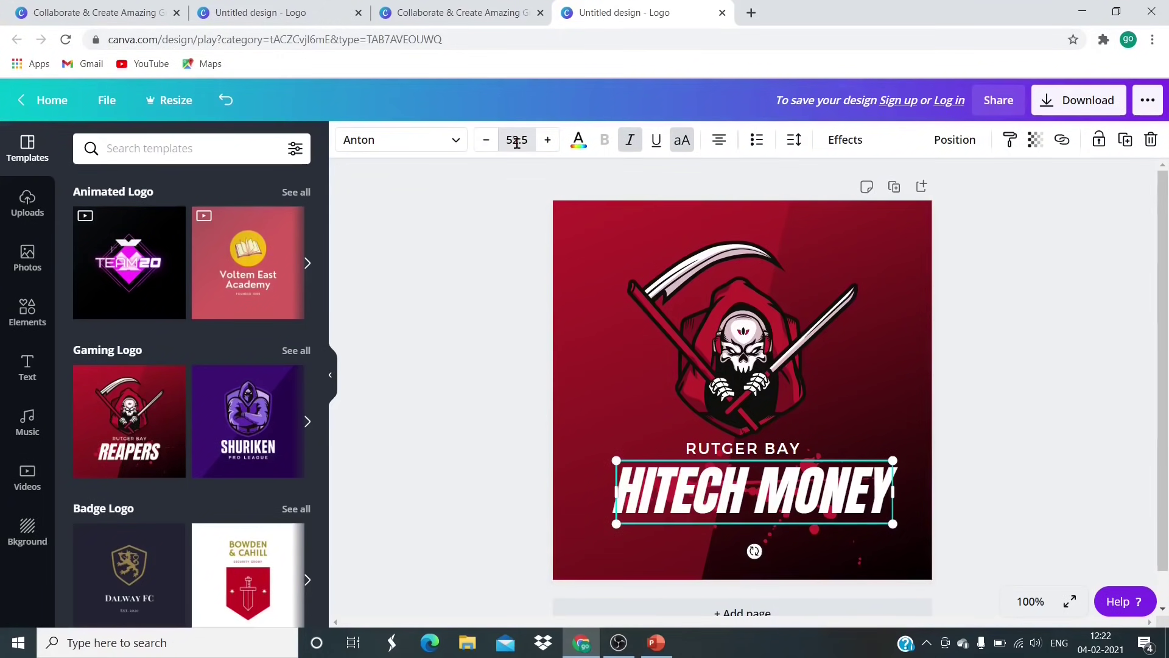
- Set the HITECH MONEY heading's font size to 36 and centre it beneath the RUTGER BAY line
{"action": "left_click", "coordinate": [528, 140]}
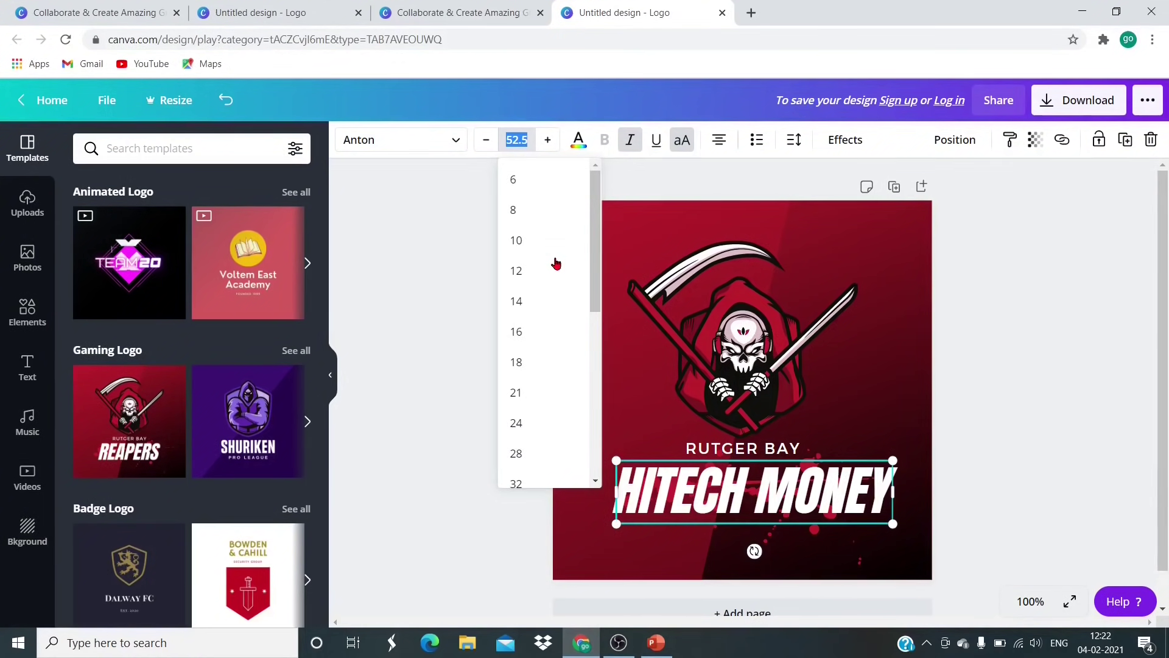
{"action": "scroll", "coordinate": [553, 276], "scroll_direction": "down", "scroll_amount": 3}
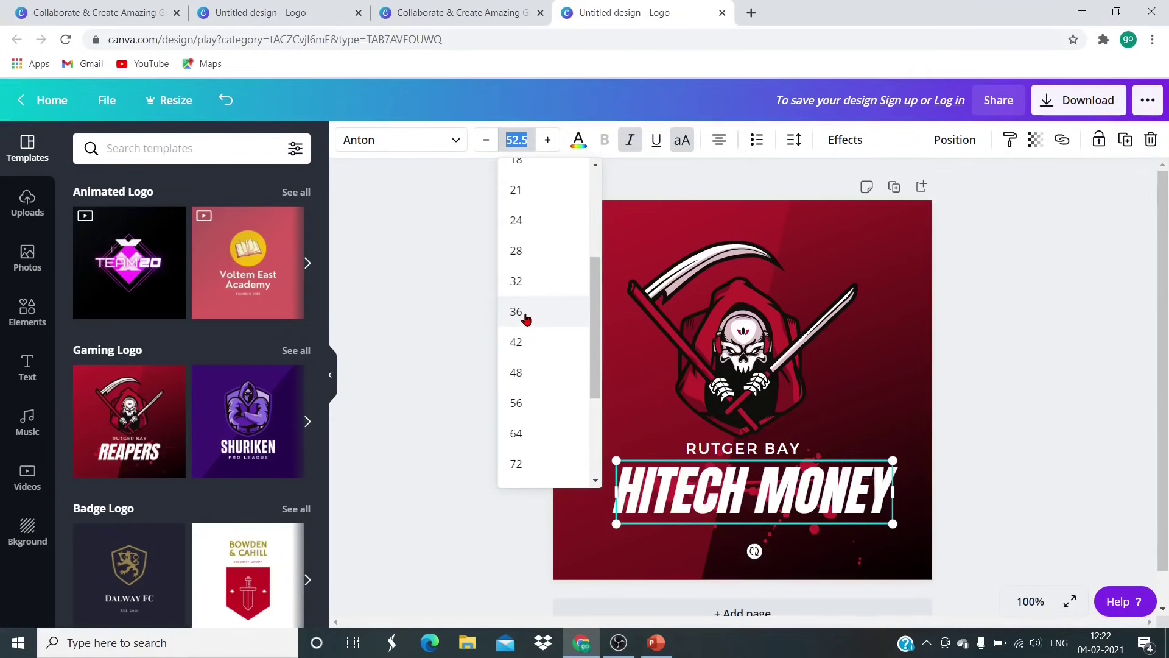
{"action": "left_click", "coordinate": [526, 318]}
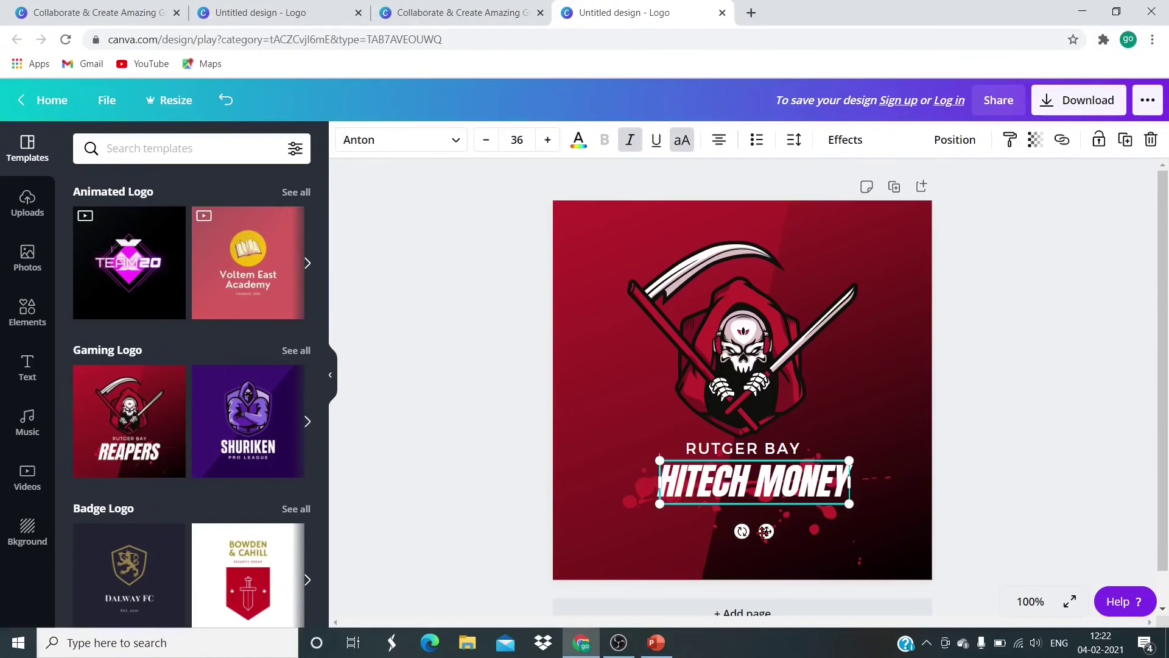
{"action": "mouse_move", "coordinate": [765, 531]}
{"action": "left_mouse_down"}
{"action": "mouse_move", "coordinate": [706, 545]}
{"action": "mouse_move", "coordinate": [809, 214]}
{"action": "mouse_move", "coordinate": [789, 395]}
{"action": "mouse_move", "coordinate": [755, 543]}
{"action": "left_mouse_up"}
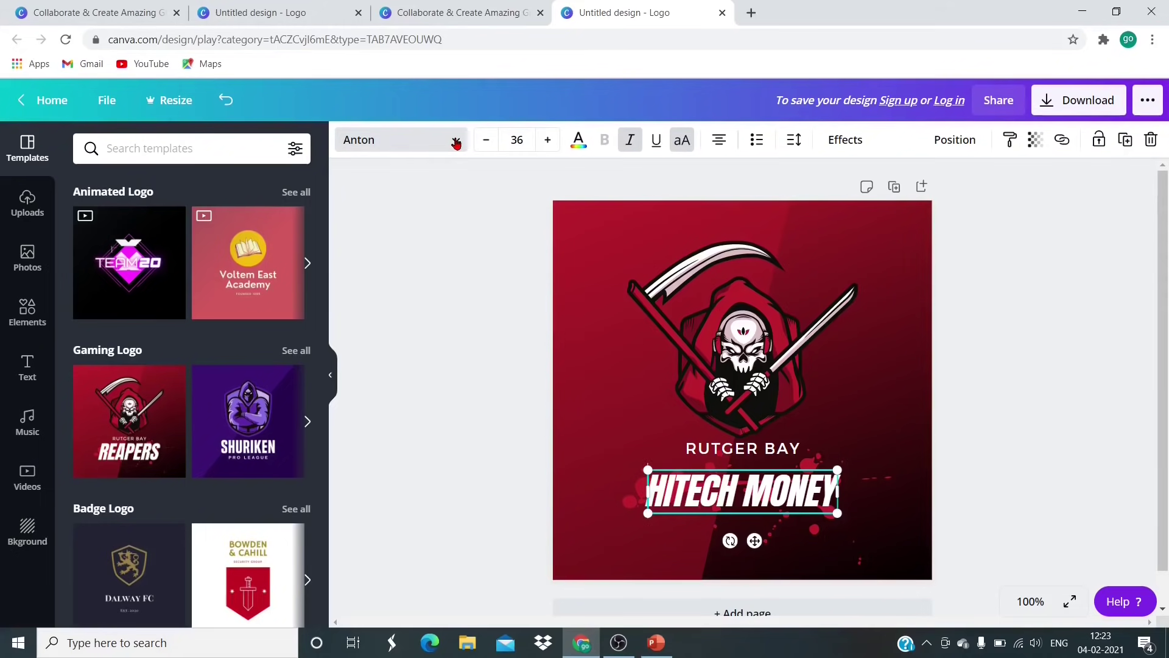
- Change the font of the HITECH MONEY heading to Alfa Slab One
{"action": "left_click", "coordinate": [450, 139]}
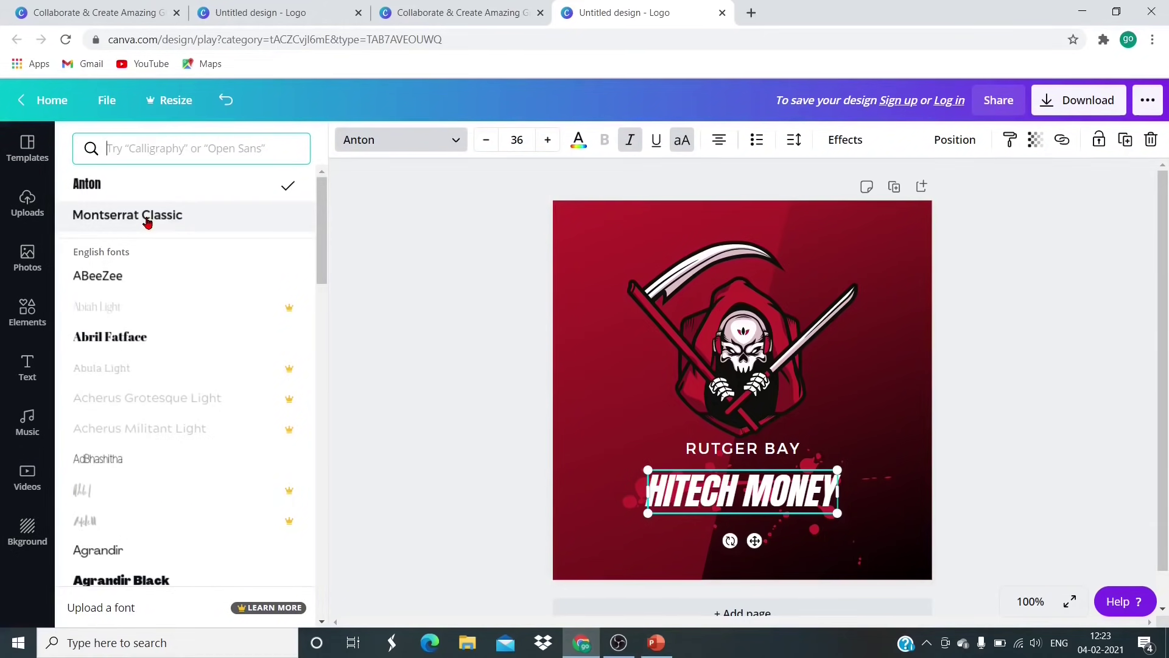
{"action": "scroll", "coordinate": [201, 269], "scroll_direction": "down", "scroll_amount": 10}
{"action": "scroll", "coordinate": [195, 281], "scroll_direction": "down", "scroll_amount": 10}
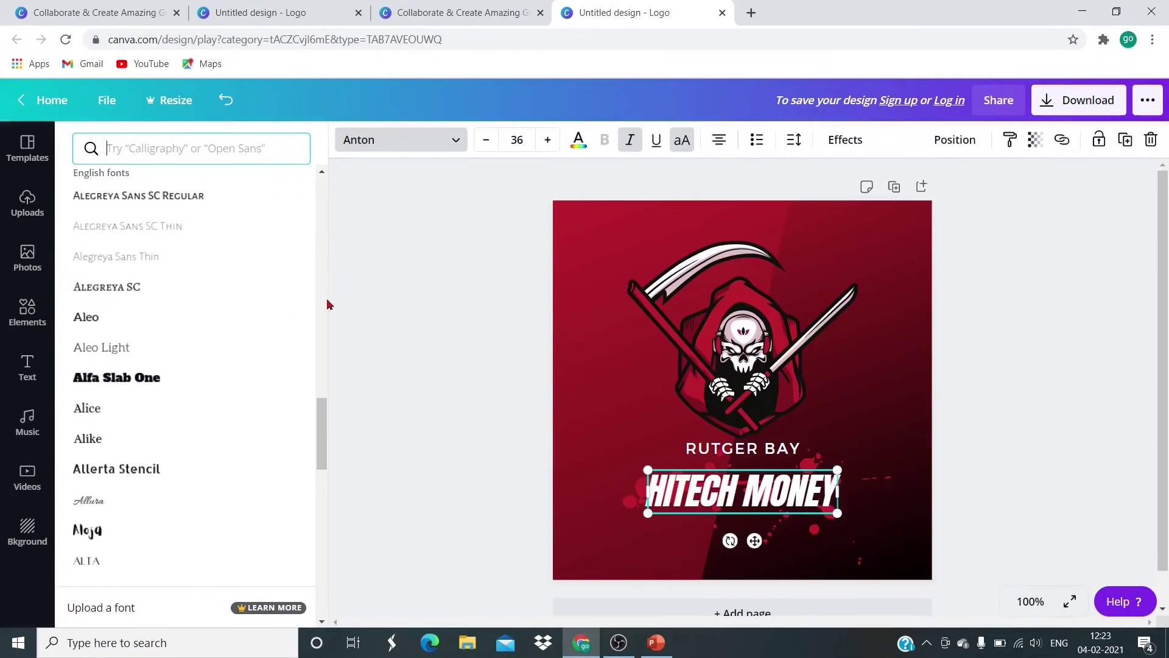
{"action": "left_click", "coordinate": [137, 378]}
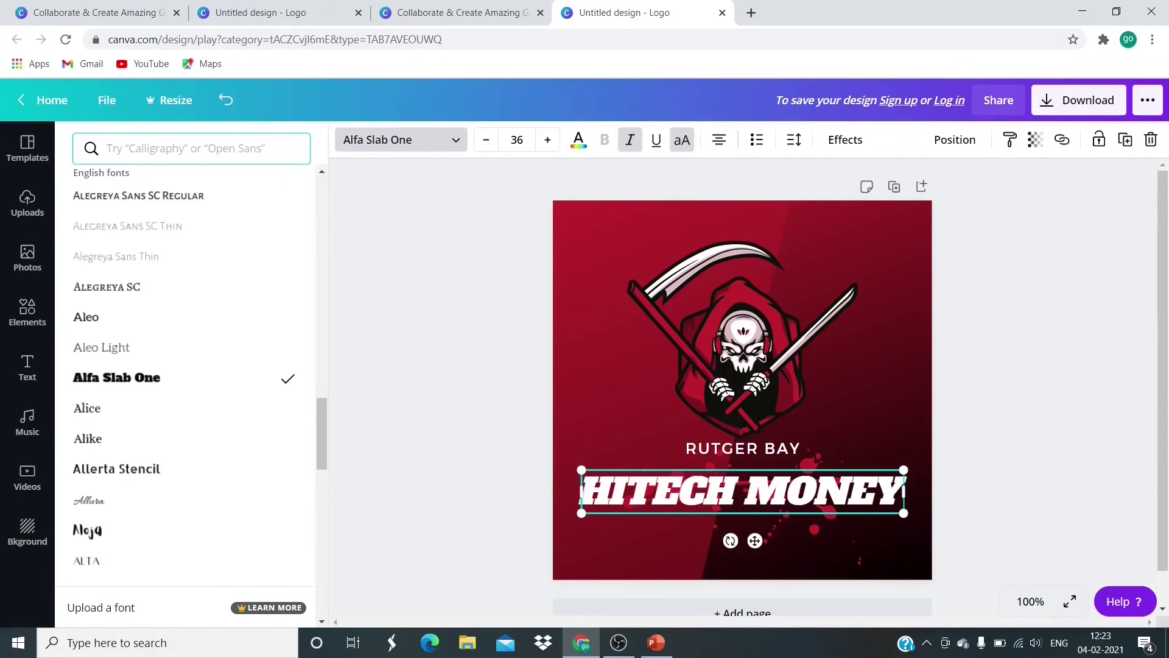
- Look further through the font list at the Amsterdam handwriting fonts
{"action": "scroll", "coordinate": [192, 338], "scroll_direction": "down", "scroll_amount": 6}
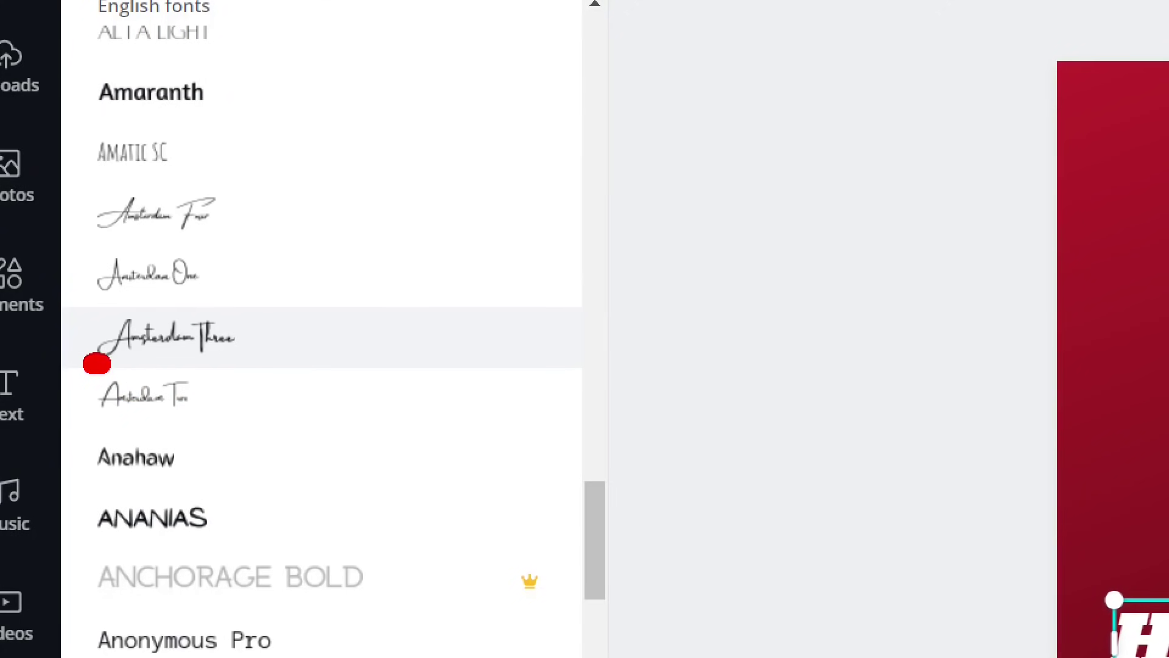
{"action": "left_click_drag", "start_coordinate": [88, 365], "coordinate": [268, 370]}
{"action": "left_click_drag", "start_coordinate": [110, 232], "coordinate": [256, 252]}
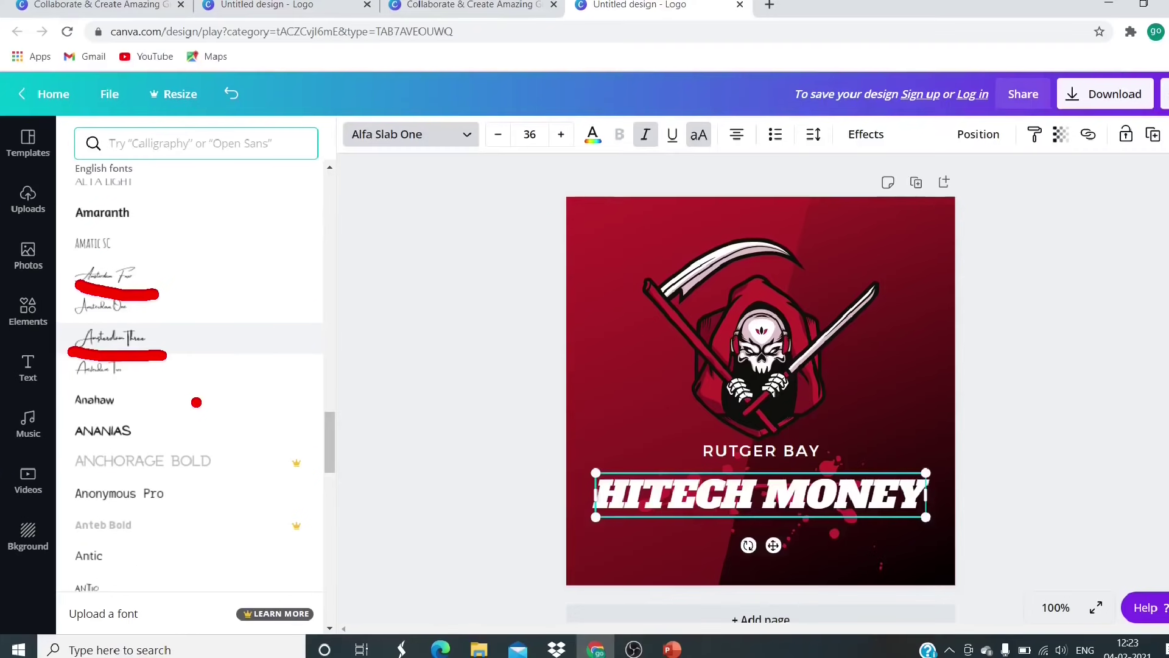
{"action": "key", "text": "Escape"}
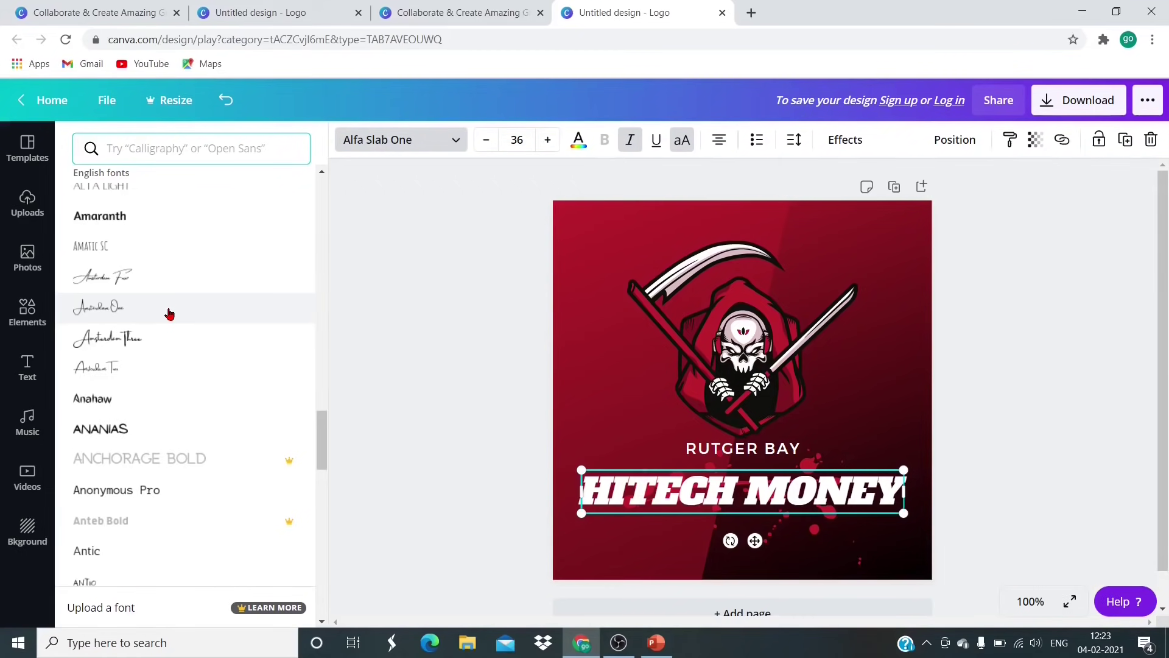
- Change the font of the HITECH MONEY heading to Aileron Heavy
{"action": "scroll", "coordinate": [207, 290], "scroll_direction": "down", "scroll_amount": 6}
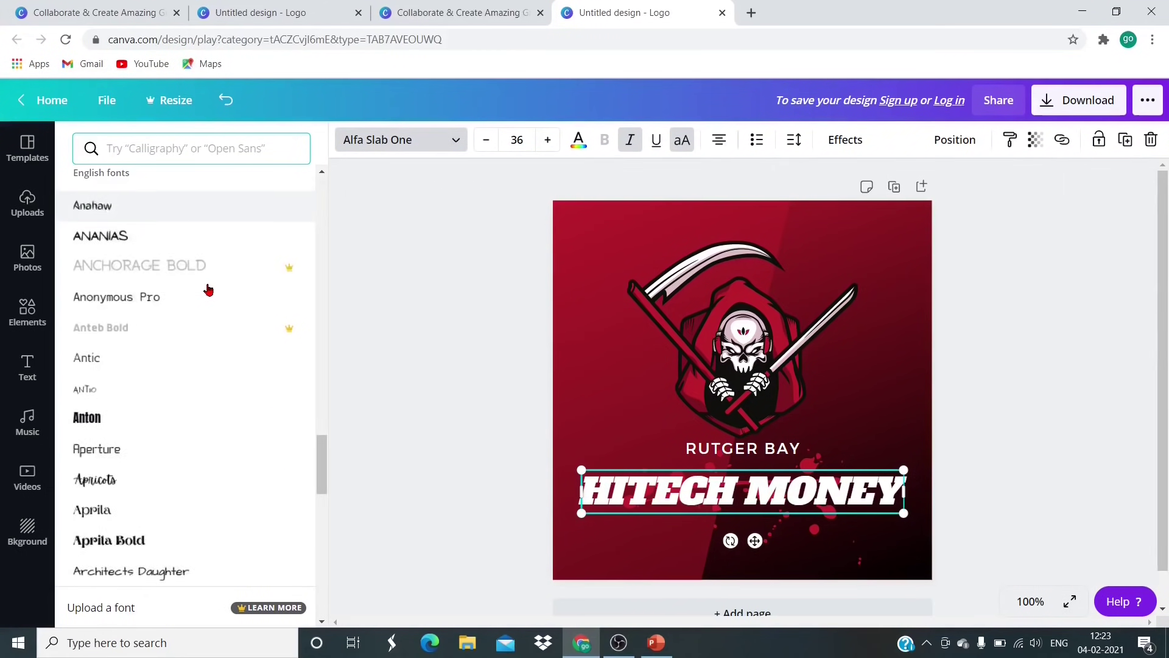
{"action": "scroll", "coordinate": [207, 289], "scroll_direction": "up", "scroll_amount": 10}
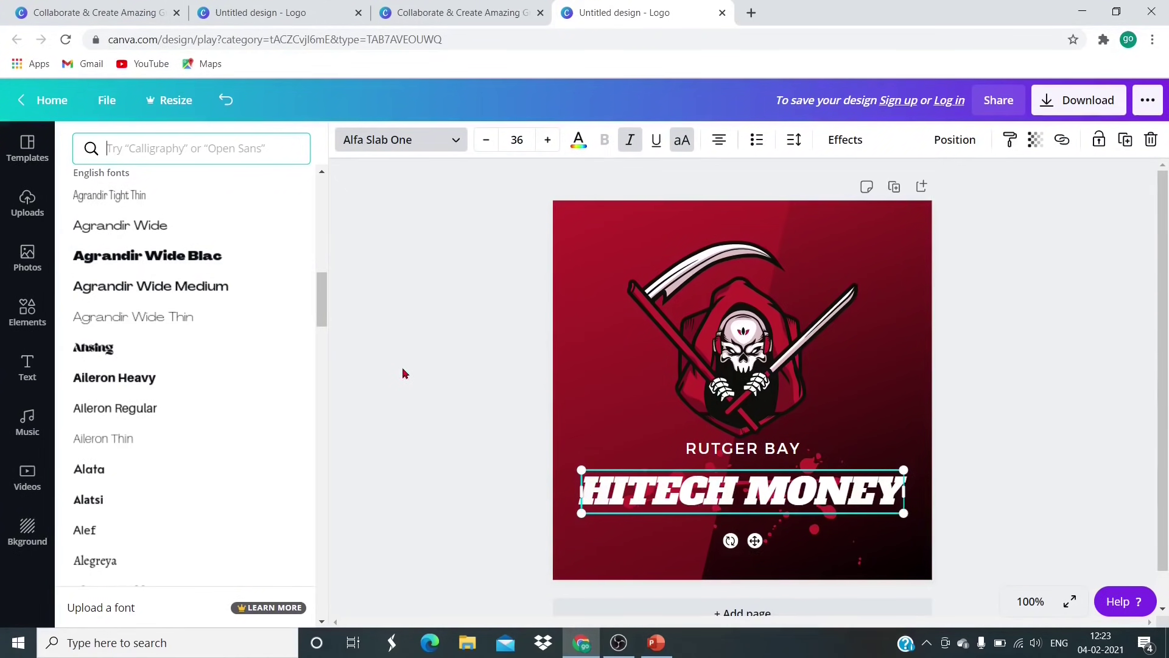
{"action": "left_click", "coordinate": [128, 382]}
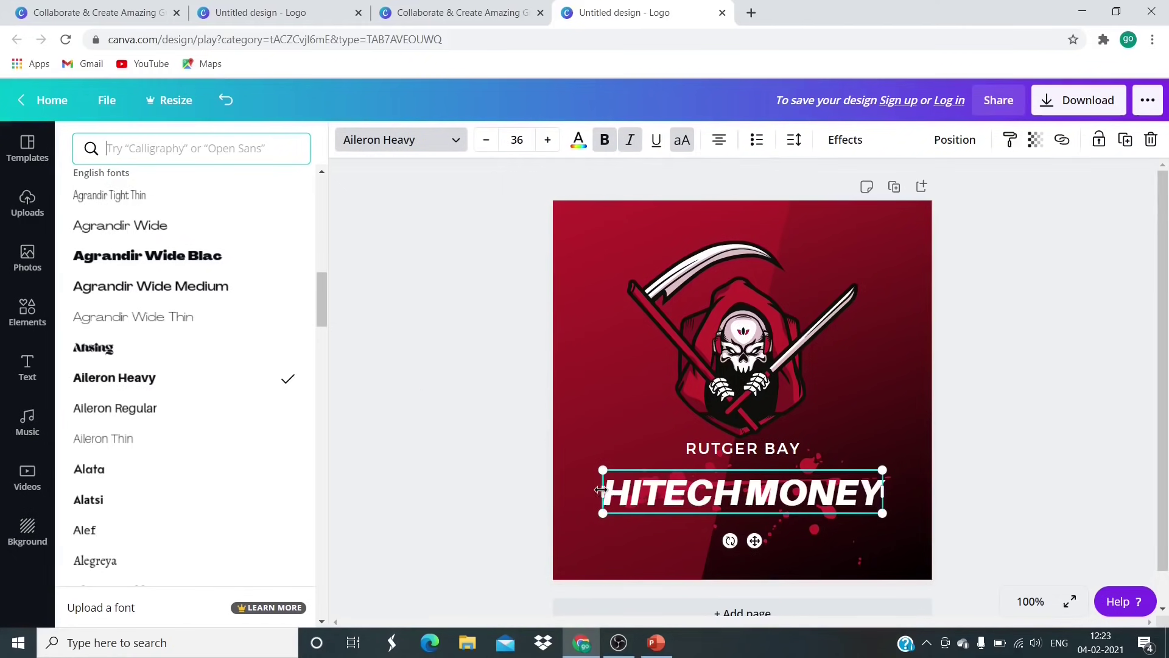
{"action": "key", "text": "Escape"}
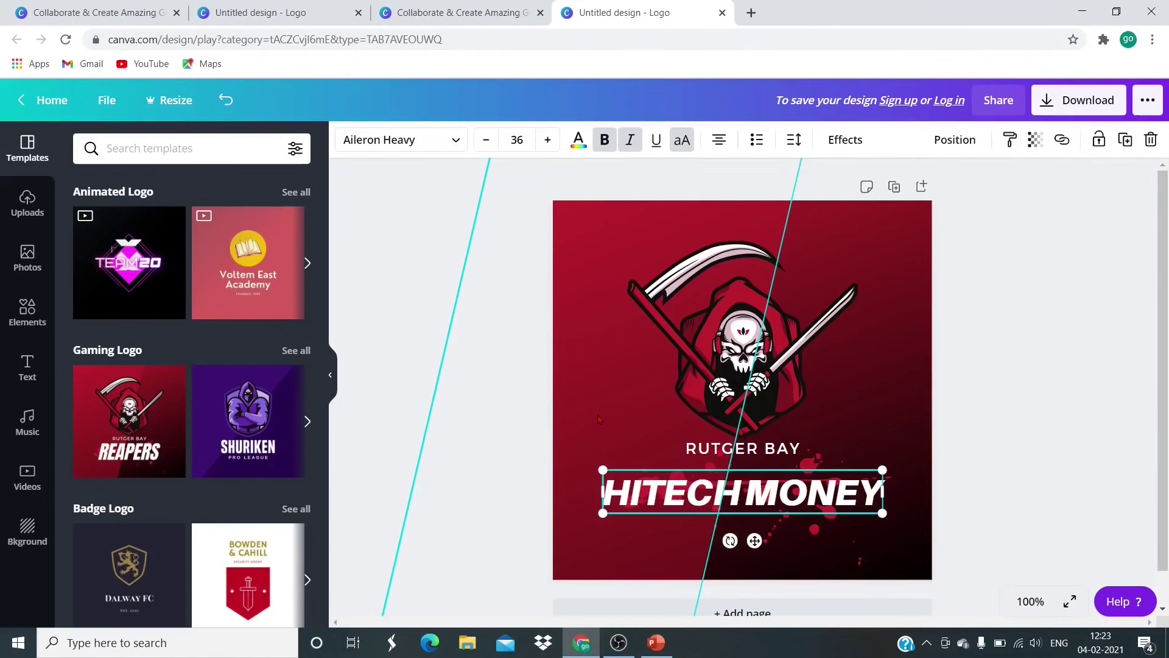
- Try light grey and crimson for the black areas of the reaper illustration, and set them back to black
{"action": "left_click", "coordinate": [747, 362]}
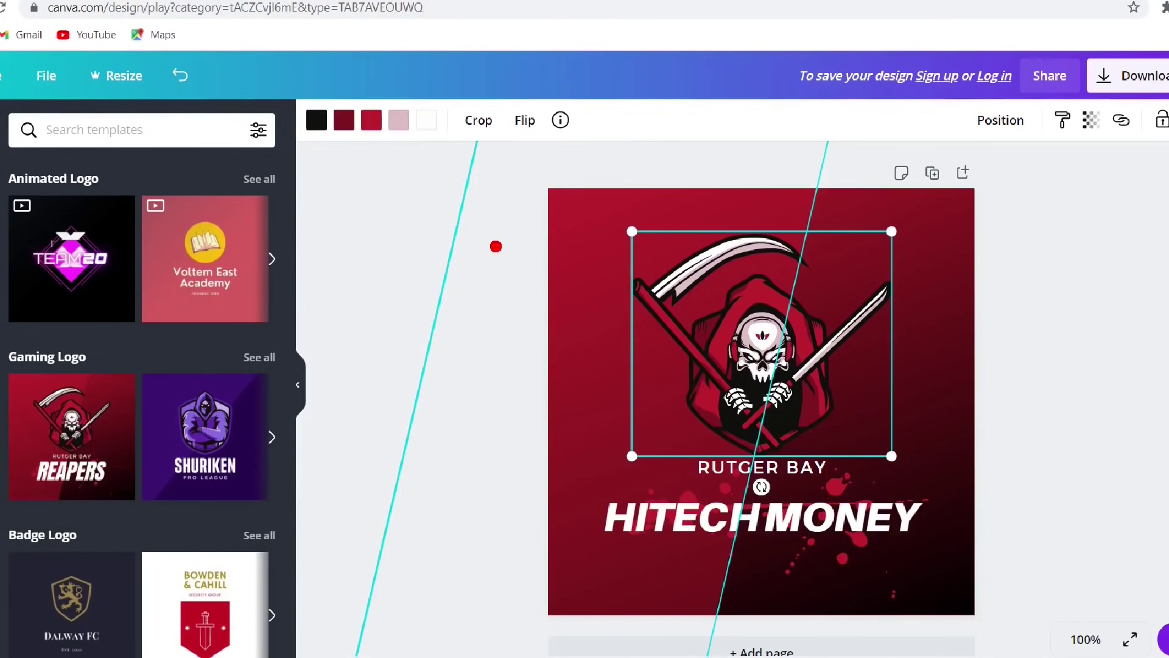
{"action": "left_click_drag", "start_coordinate": [406, 150], "coordinate": [263, 126]}
{"action": "mouse_move", "coordinate": [344, 168]}
{"action": "left_mouse_down"}
{"action": "mouse_move", "coordinate": [270, 127]}
{"action": "mouse_move", "coordinate": [291, 68]}
{"action": "mouse_move", "coordinate": [391, 60]}
{"action": "mouse_move", "coordinate": [613, 93]}
{"action": "mouse_move", "coordinate": [648, 112]}
{"action": "mouse_move", "coordinate": [445, 183]}
{"action": "left_mouse_up"}
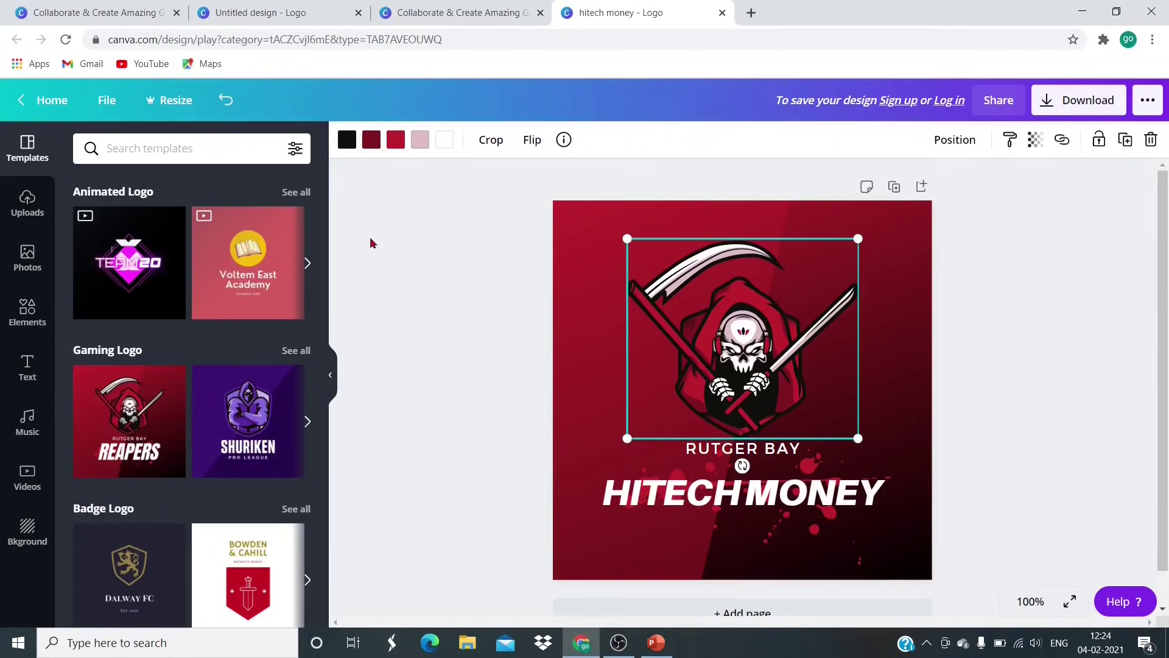
{"action": "left_click", "coordinate": [347, 147]}
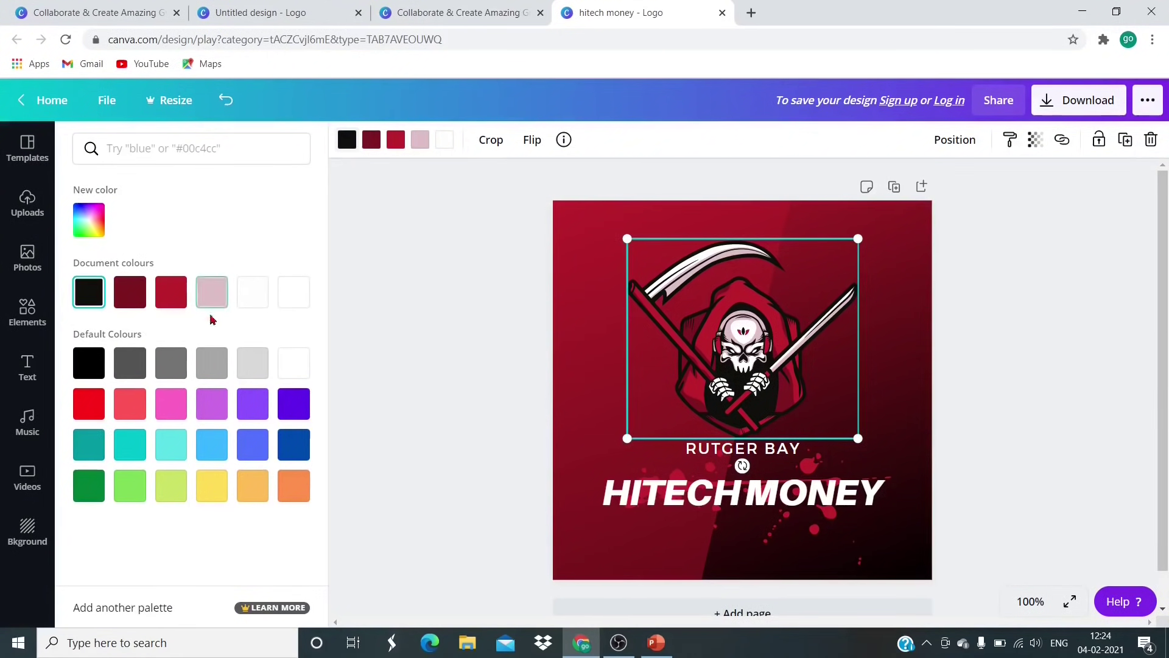
{"action": "left_click", "coordinate": [250, 366]}
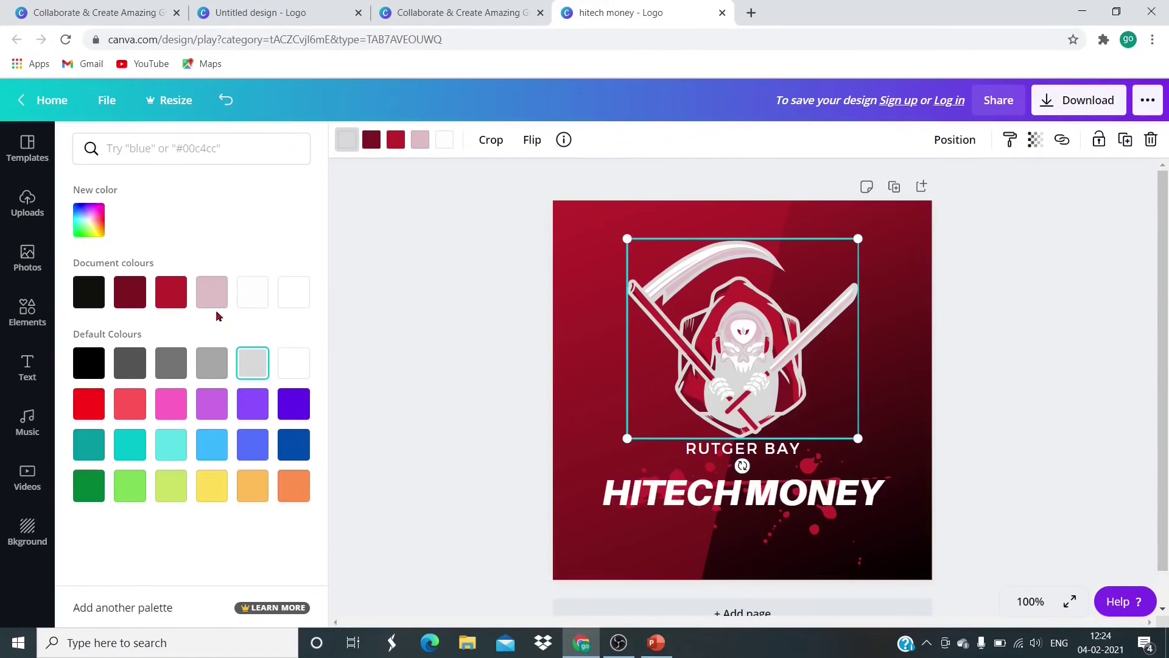
{"action": "left_click", "coordinate": [171, 294]}
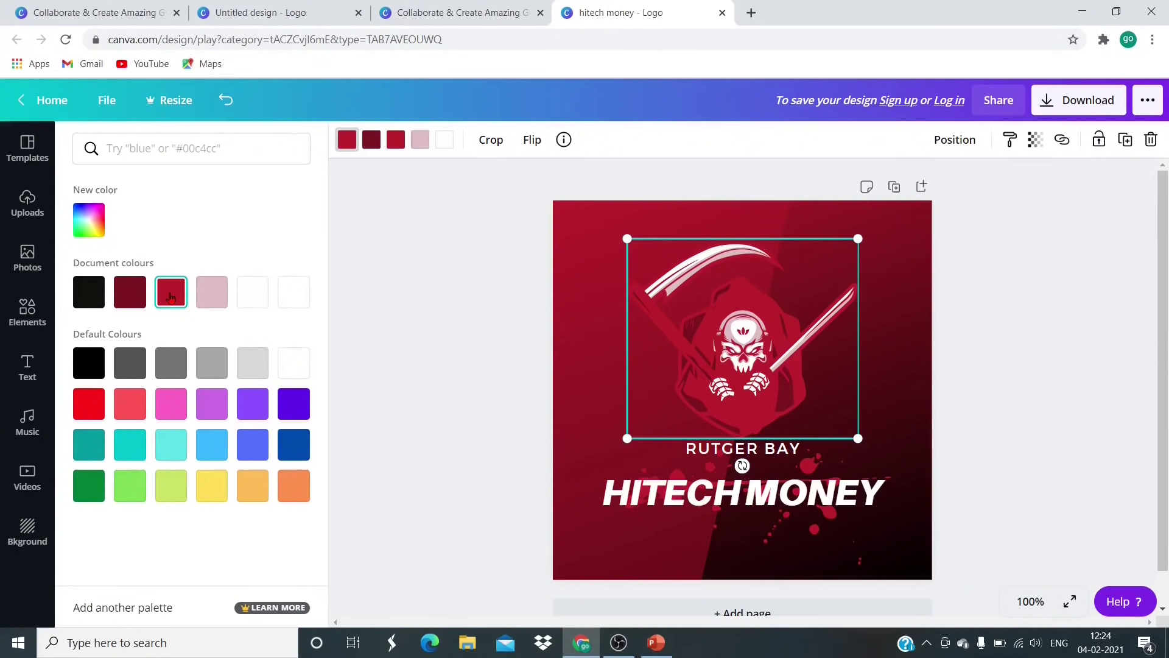
{"action": "left_click", "coordinate": [87, 298]}
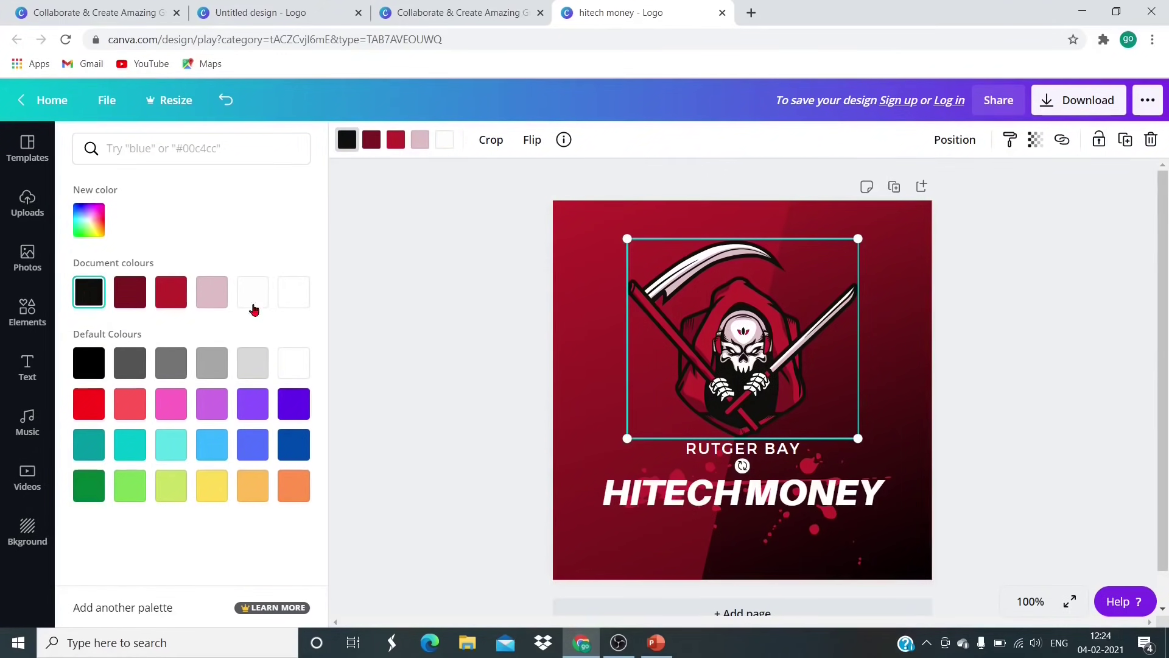
{"action": "left_click", "coordinate": [402, 251]}
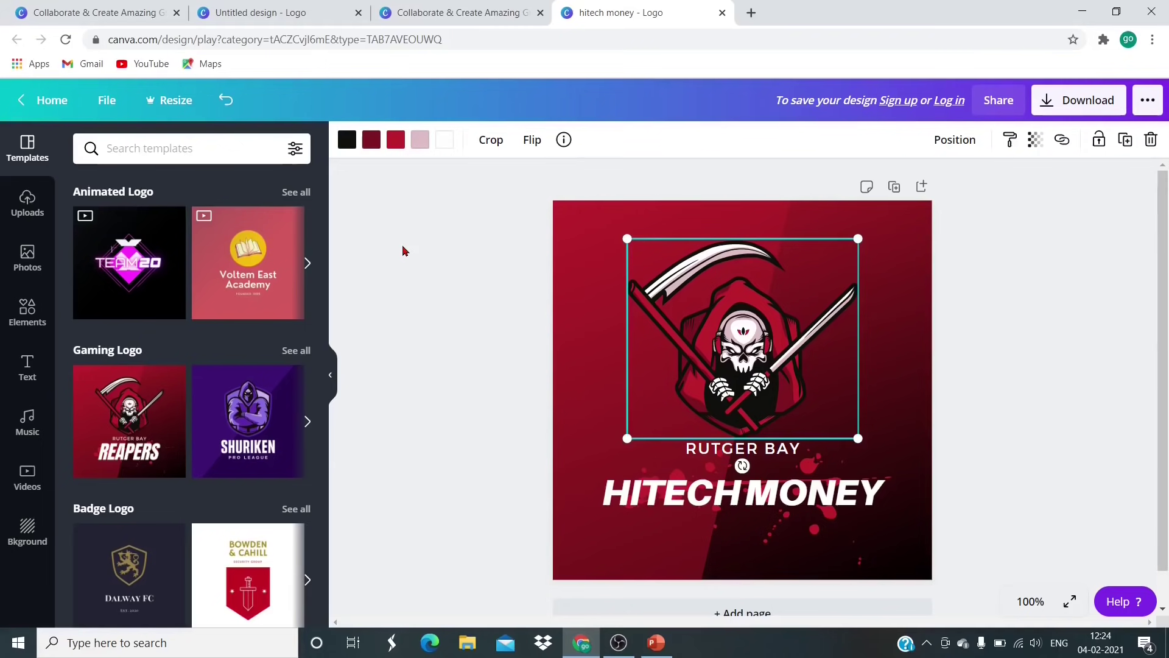
- Delete the RUTGER BAY text line above the HITECH MONEY heading
{"action": "left_click", "coordinate": [768, 451]}
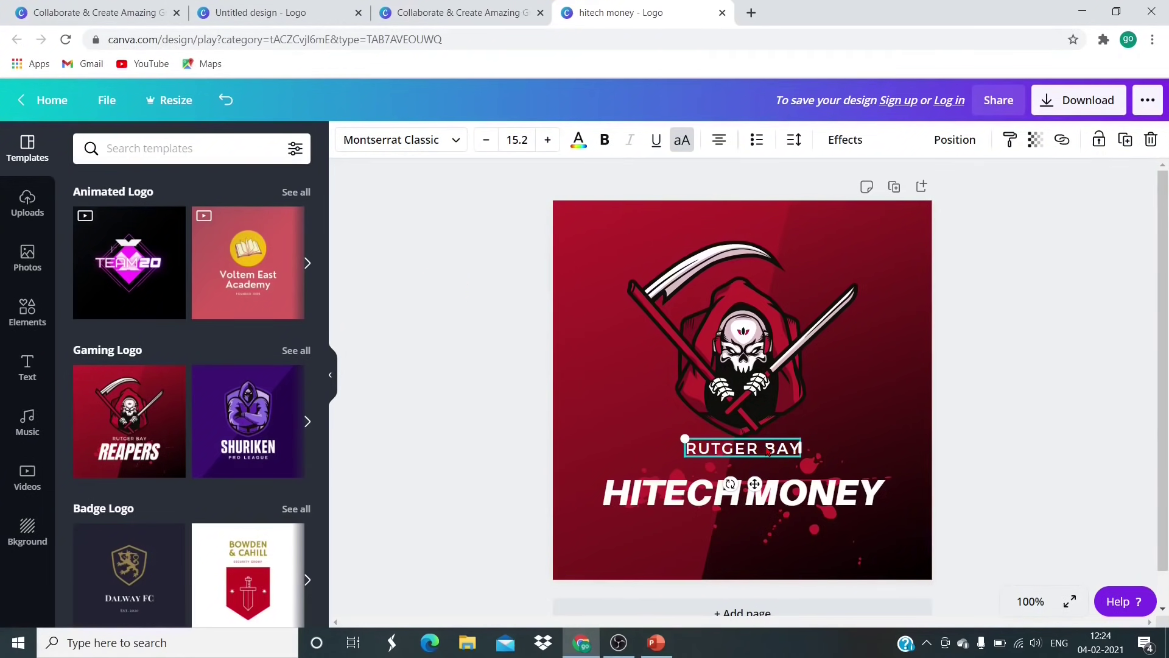
{"action": "key", "text": "Delete"}
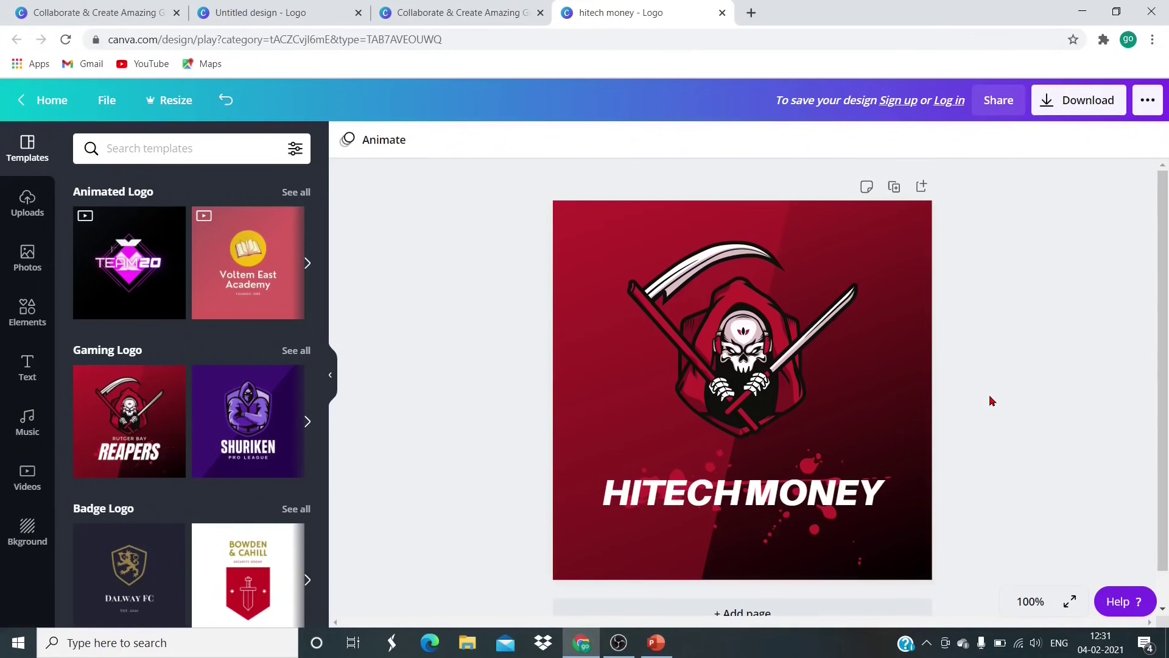
- Switch to the blank untitled logo design and browse its Elements library, from featured items and shapes to grids and gradients
{"action": "left_click", "coordinate": [284, 15]}
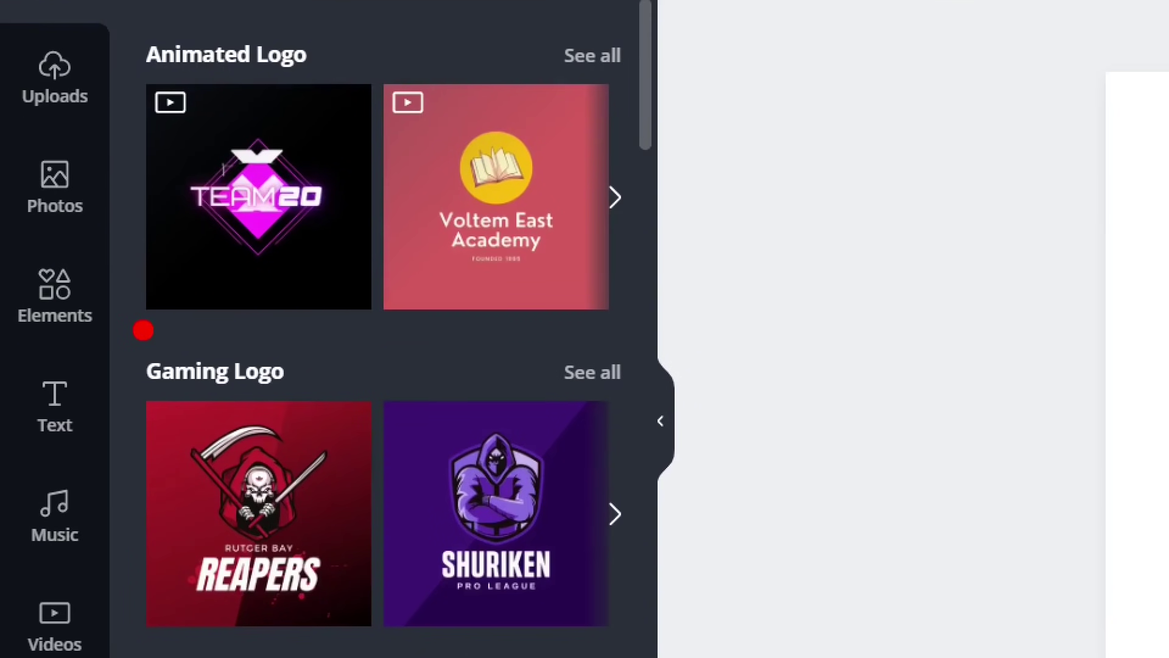
{"action": "mouse_move", "coordinate": [107, 346]}
{"action": "left_mouse_down"}
{"action": "mouse_move", "coordinate": [3, 313]}
{"action": "mouse_move", "coordinate": [6, 236]}
{"action": "mouse_move", "coordinate": [61, 208]}
{"action": "mouse_move", "coordinate": [198, 252]}
{"action": "mouse_move", "coordinate": [196, 312]}
{"action": "mouse_move", "coordinate": [111, 360]}
{"action": "left_mouse_up"}
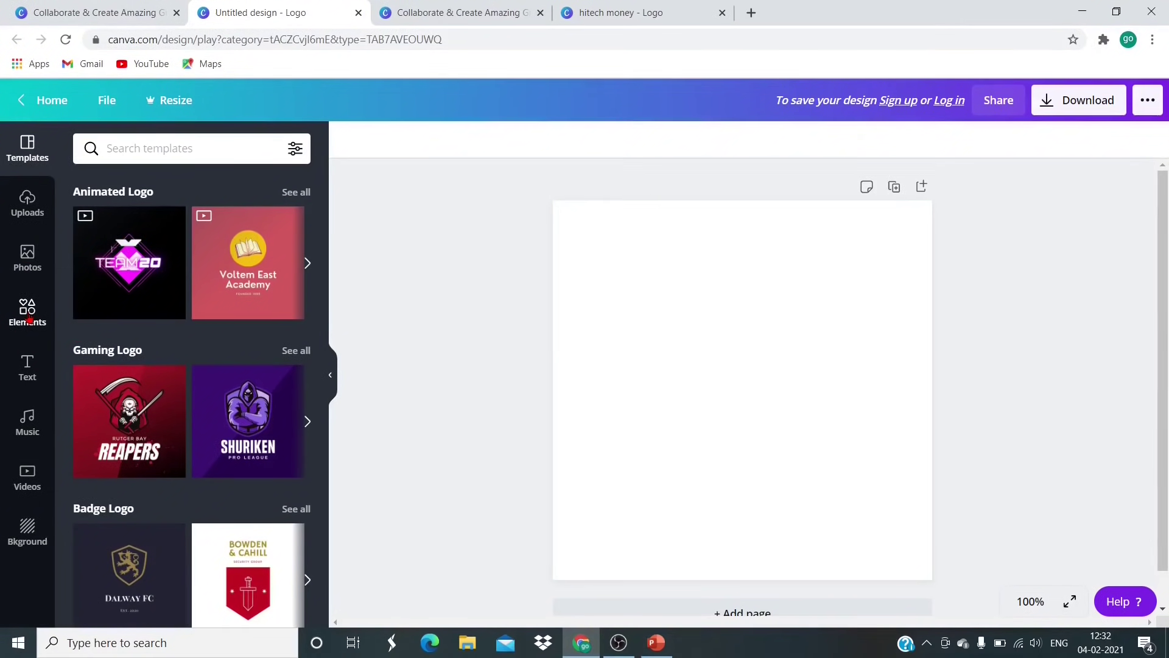
{"action": "left_click", "coordinate": [30, 318]}
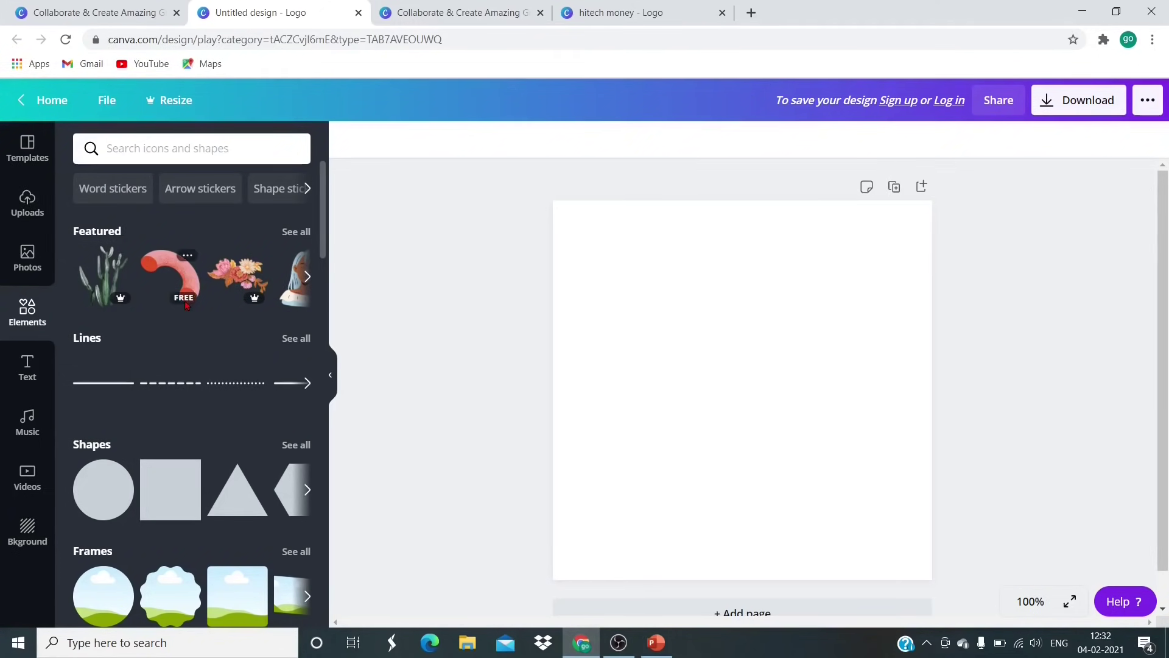
{"action": "scroll", "coordinate": [186, 302], "scroll_direction": "down", "scroll_amount": 10}
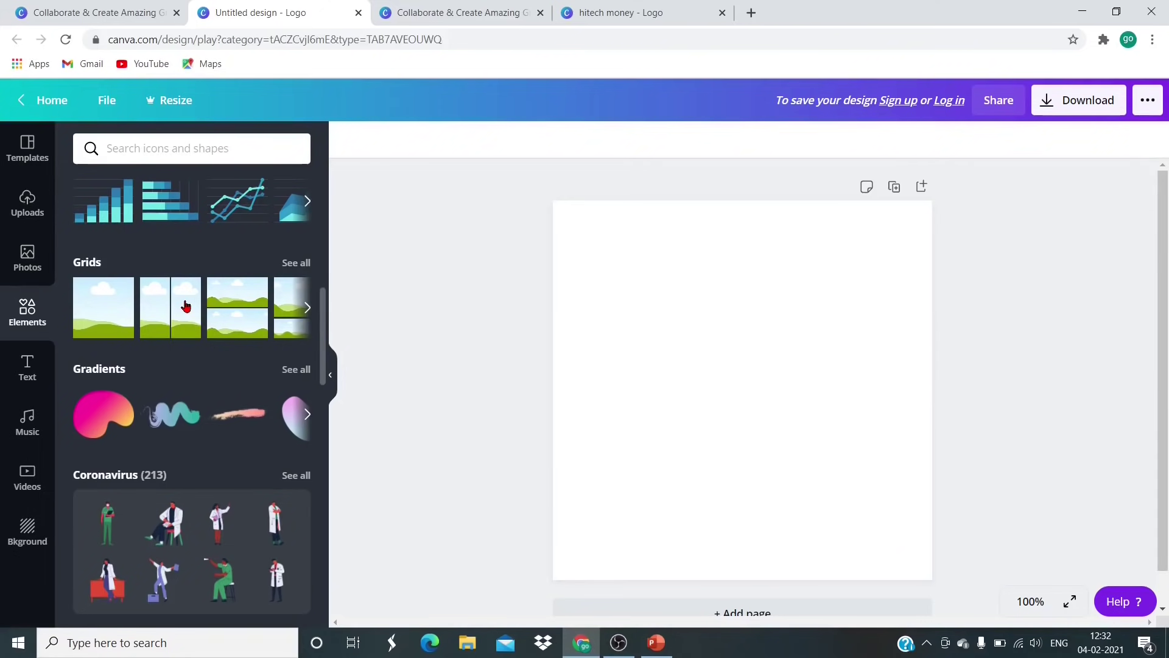
{"action": "scroll", "coordinate": [186, 307], "scroll_direction": "up", "scroll_amount": 8}
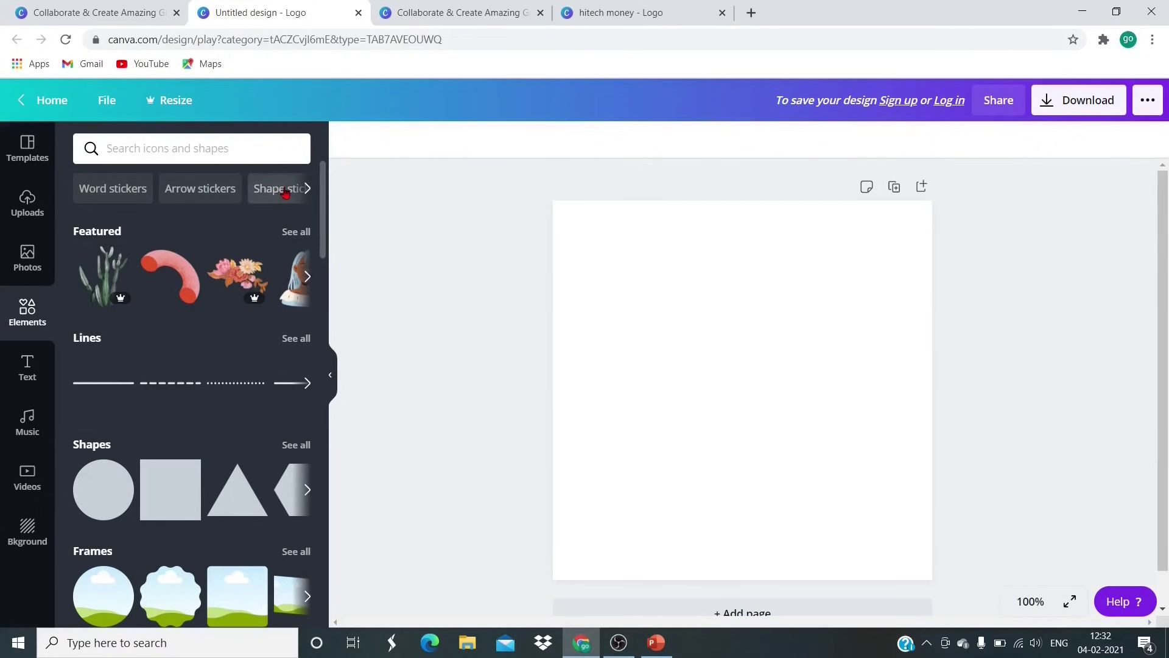
- Look through the arrow stickers and the related sticker categories suggested with them
{"action": "left_click", "coordinate": [203, 189]}
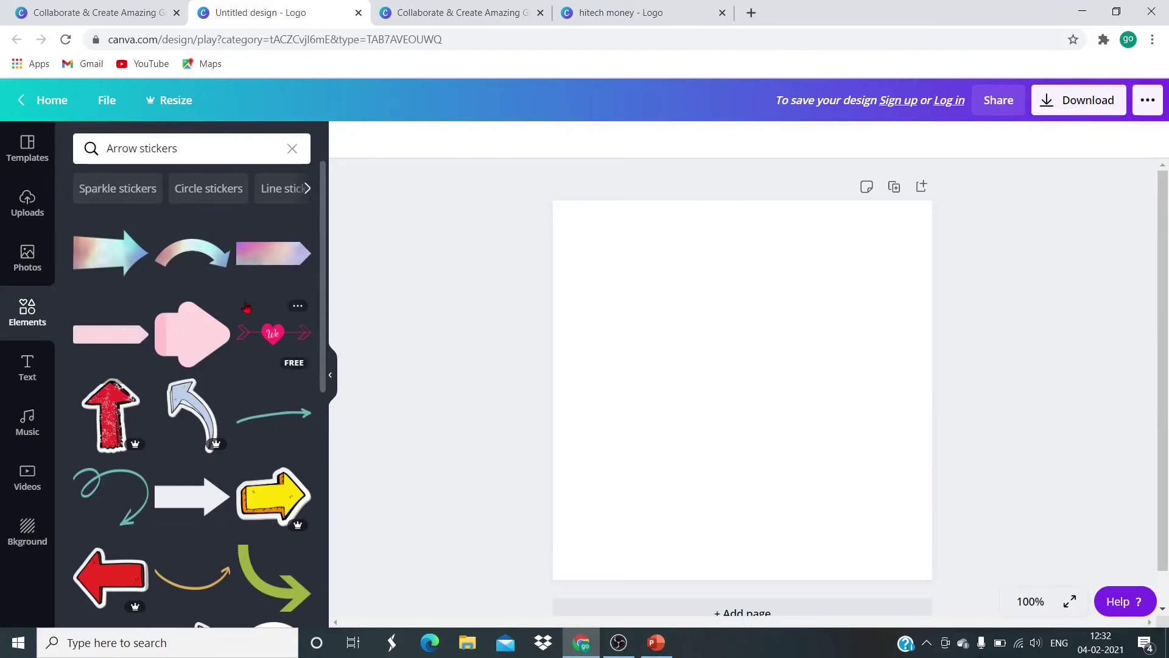
{"action": "scroll", "coordinate": [171, 378], "scroll_direction": "down", "scroll_amount": 5}
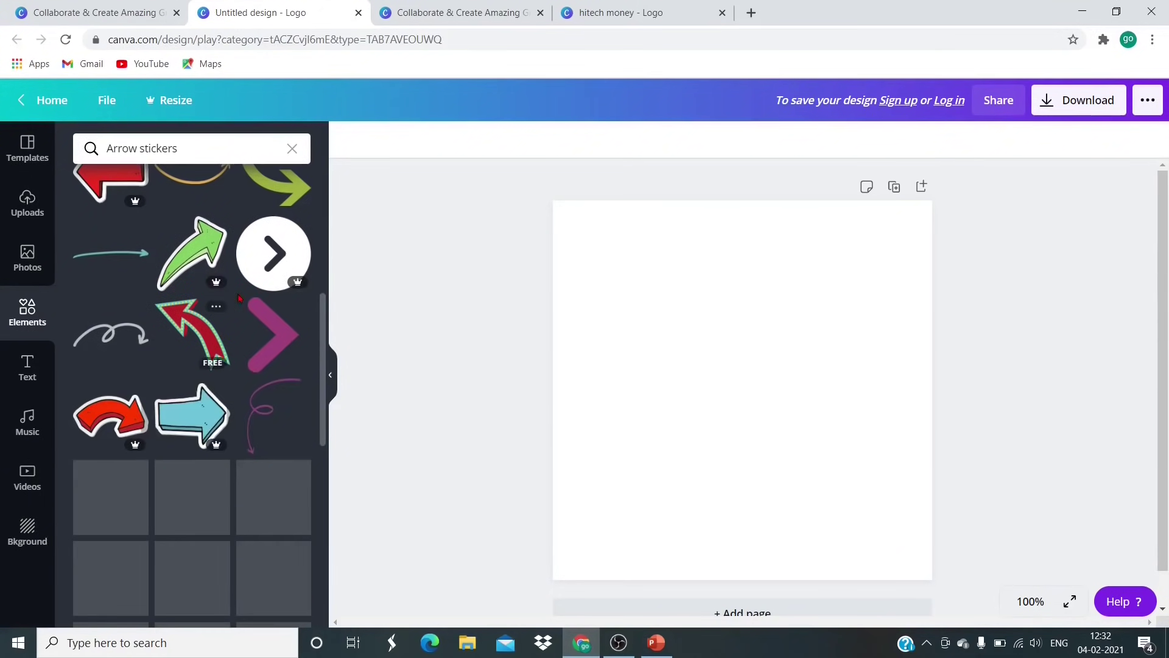
{"action": "scroll", "coordinate": [189, 365], "scroll_direction": "up", "scroll_amount": 5}
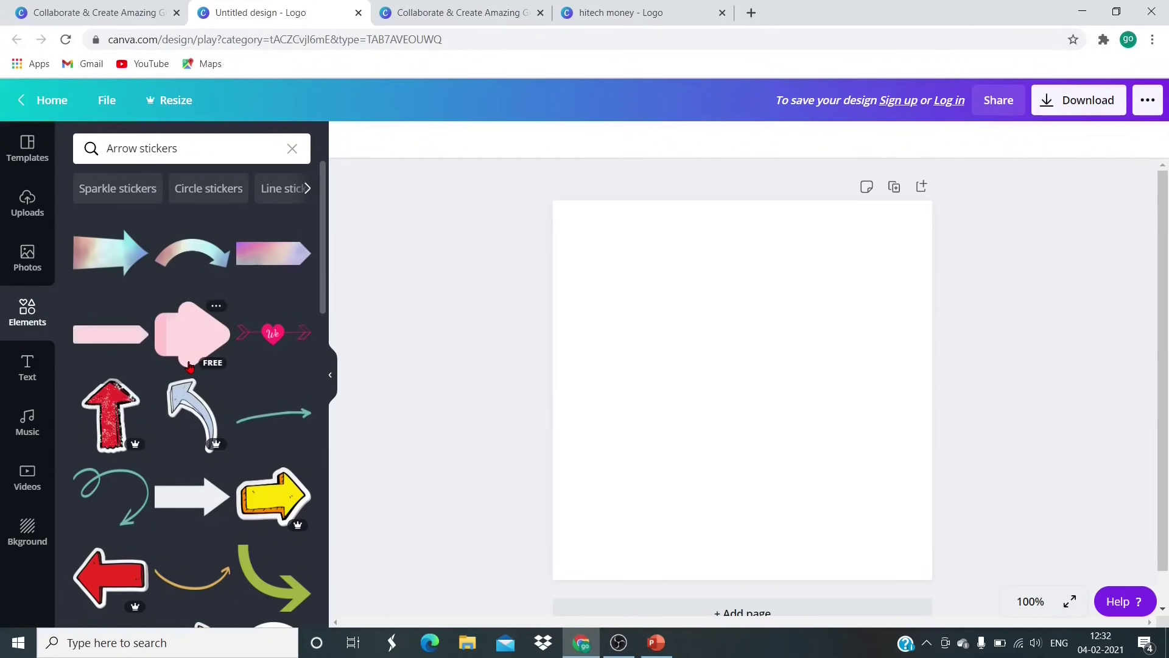
{"action": "left_click", "coordinate": [307, 189]}
{"action": "left_click", "coordinate": [307, 189]}
{"action": "left_click", "coordinate": [307, 189]}
{"action": "left_click", "coordinate": [308, 189]}
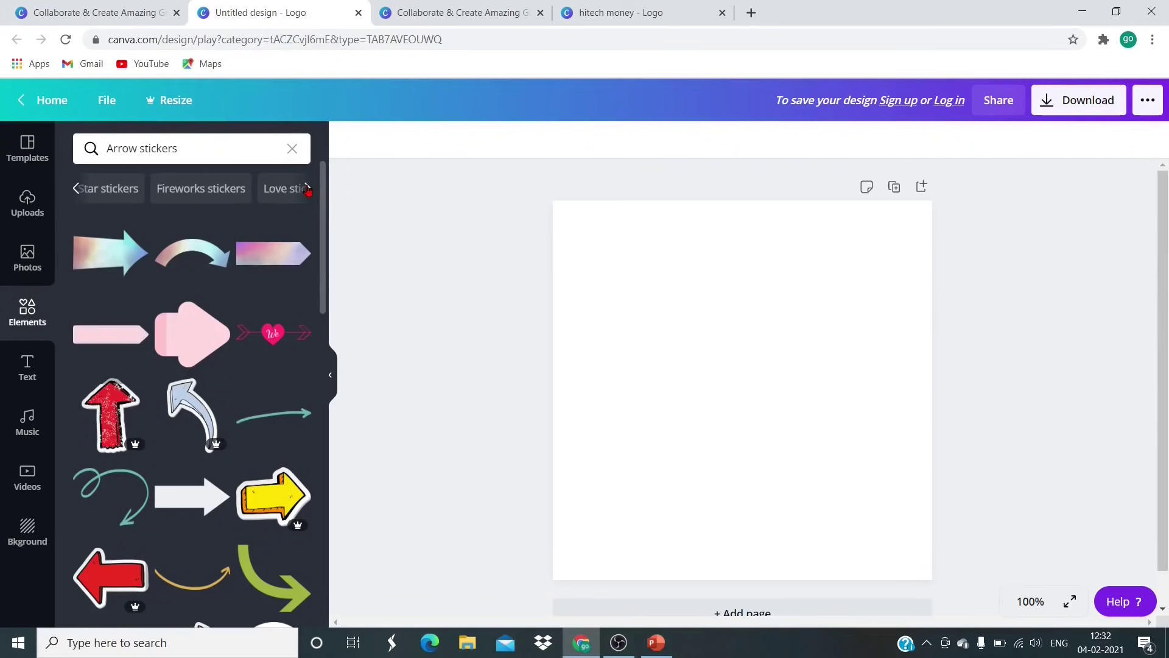
{"action": "left_click", "coordinate": [307, 189]}
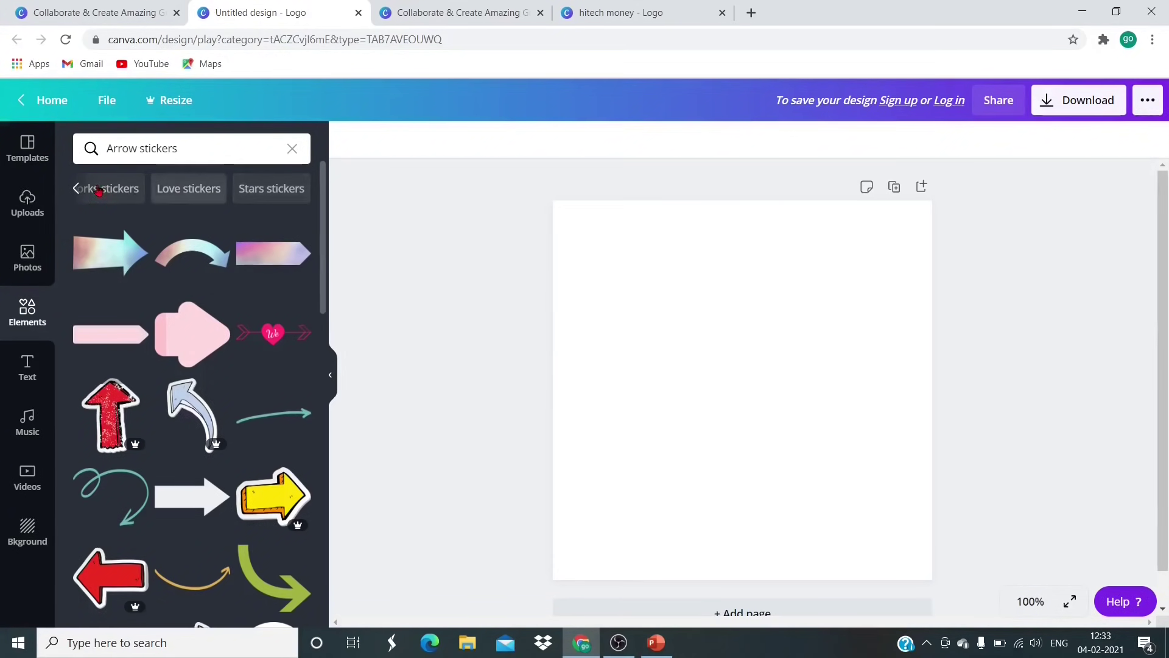
{"action": "left_click", "coordinate": [75, 188]}
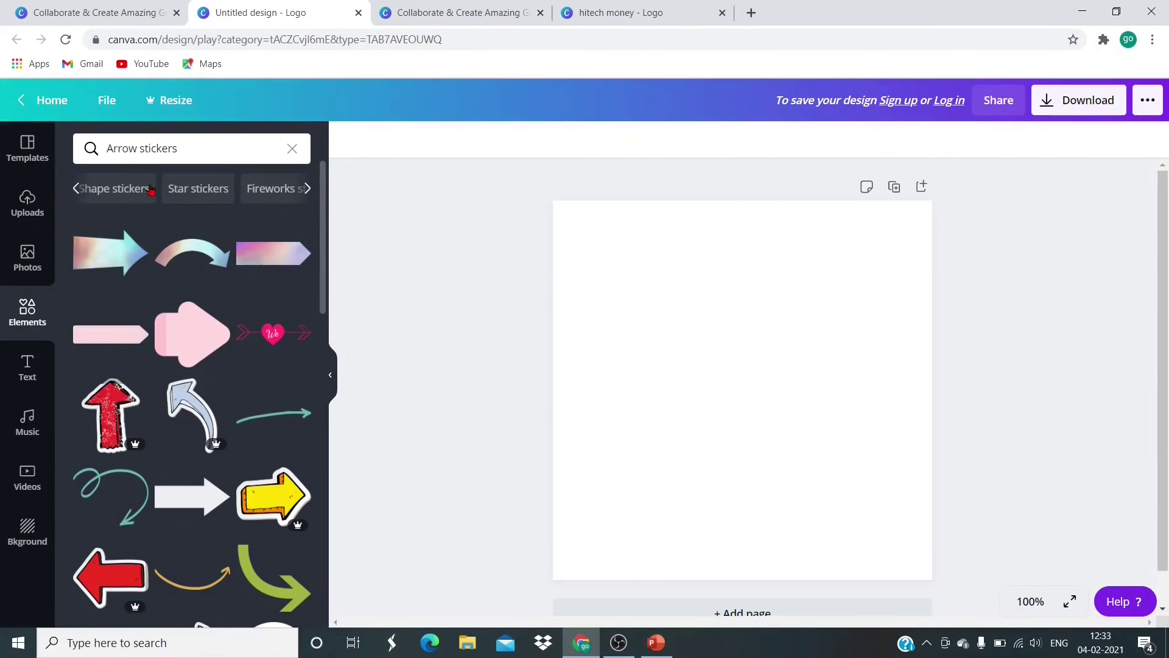
- Add the free purple smiling starburst from the Star stickers, enlarged and roughly centred on the blank page
{"action": "left_click", "coordinate": [206, 188]}
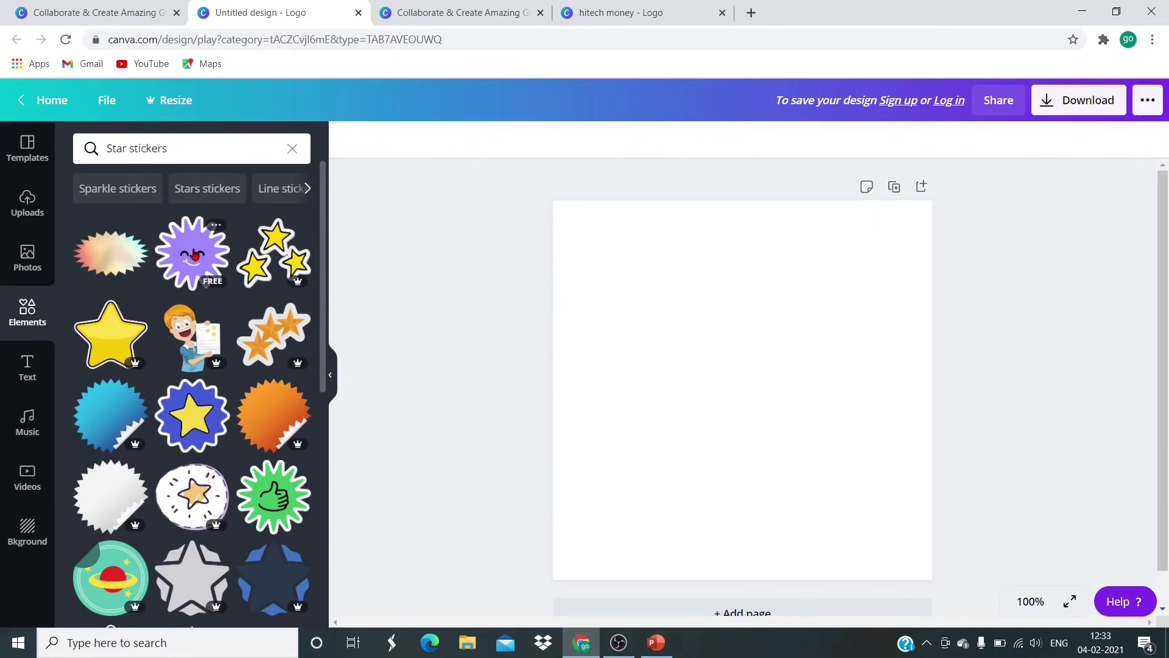
{"action": "left_click", "coordinate": [194, 254]}
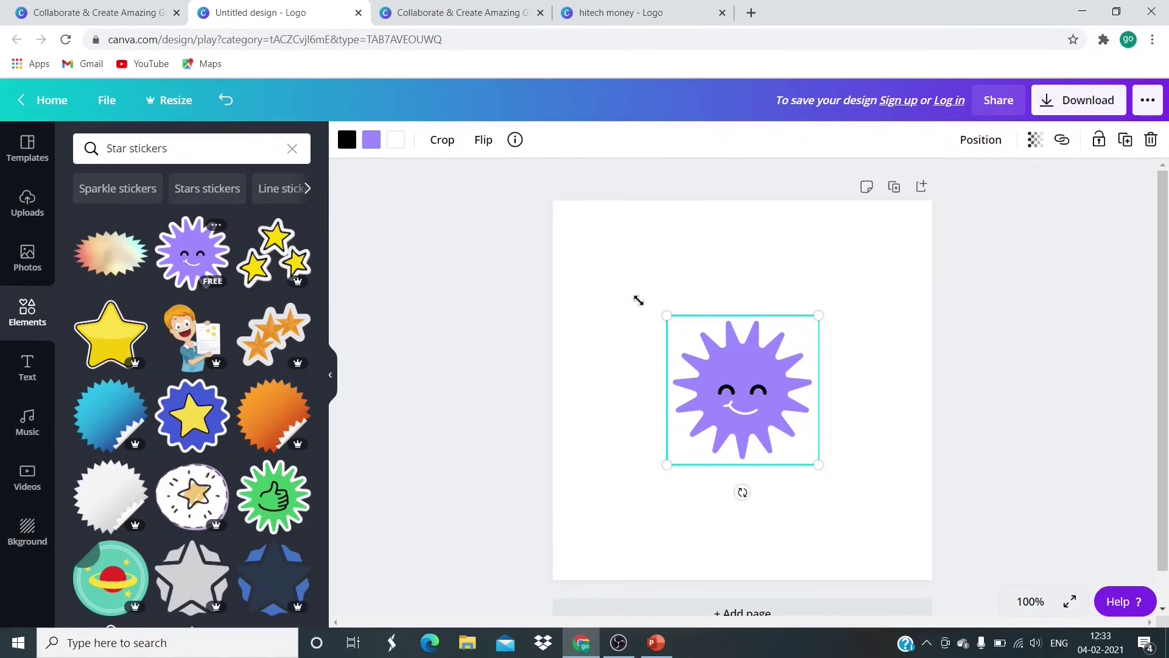
{"action": "left_click_drag", "start_coordinate": [637, 300], "coordinate": [603, 276]}
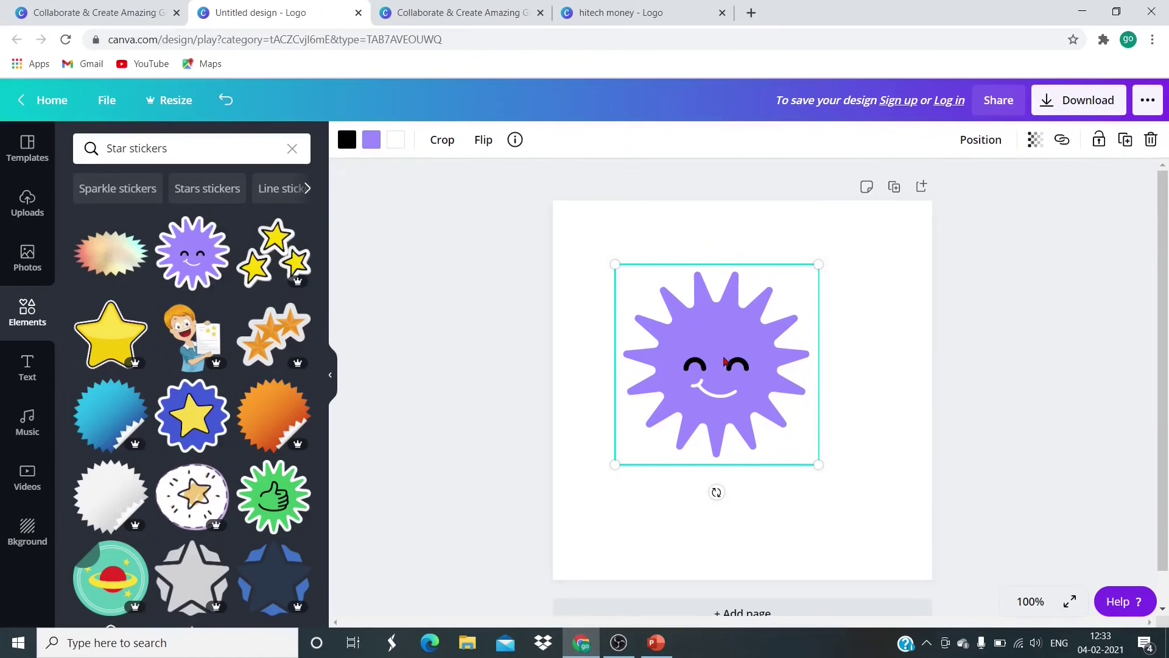
{"action": "left_click_drag", "start_coordinate": [719, 354], "coordinate": [736, 376]}
{"action": "left_click", "coordinate": [594, 253]}
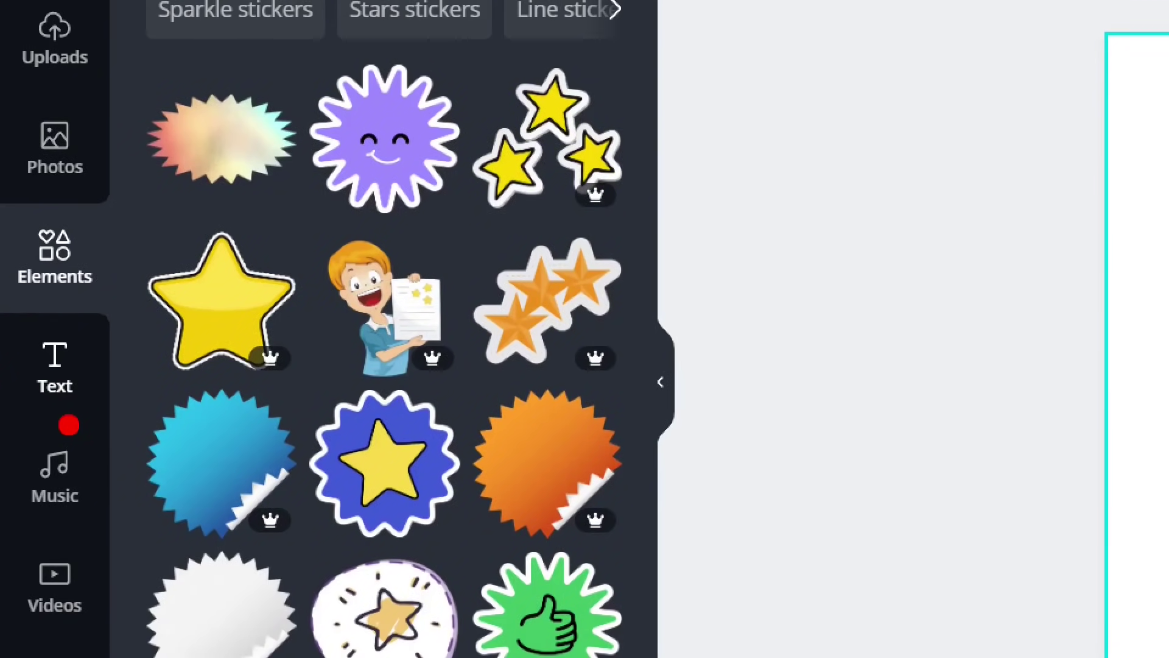
- Look through the ready-made text styles and add a plain heading text box over the purple starburst
{"action": "mouse_move", "coordinate": [33, 396]}
{"action": "left_mouse_down"}
{"action": "mouse_move", "coordinate": [5, 332]}
{"action": "mouse_move", "coordinate": [152, 420]}
{"action": "mouse_move", "coordinate": [57, 436]}
{"action": "left_mouse_up"}
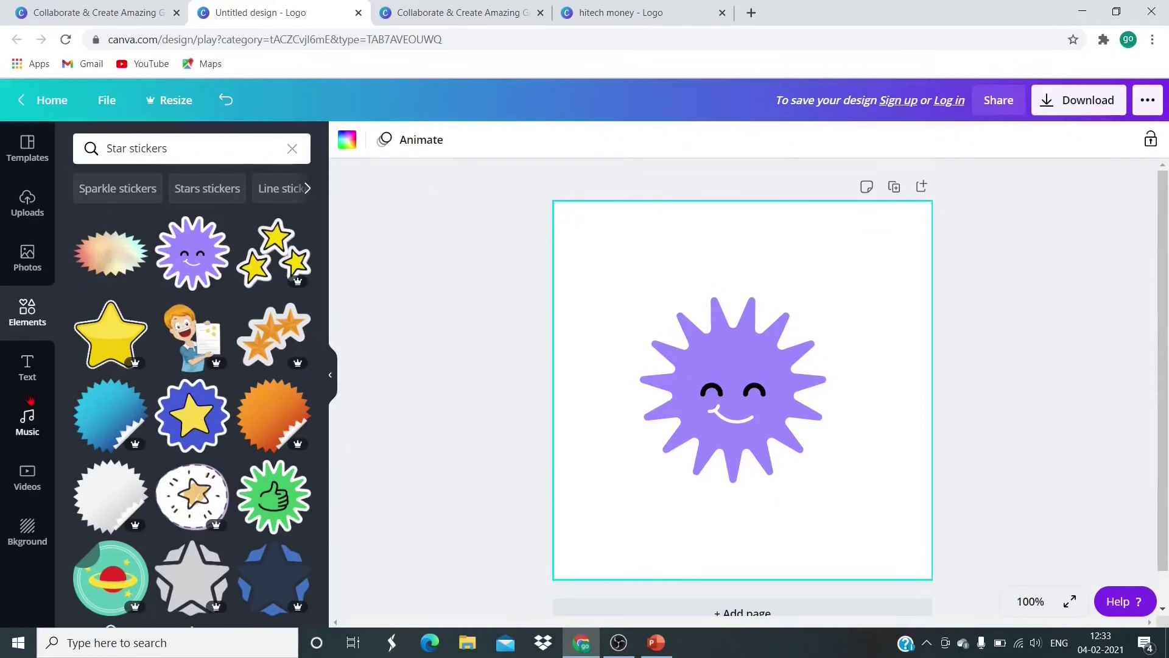
{"action": "left_click", "coordinate": [55, 384]}
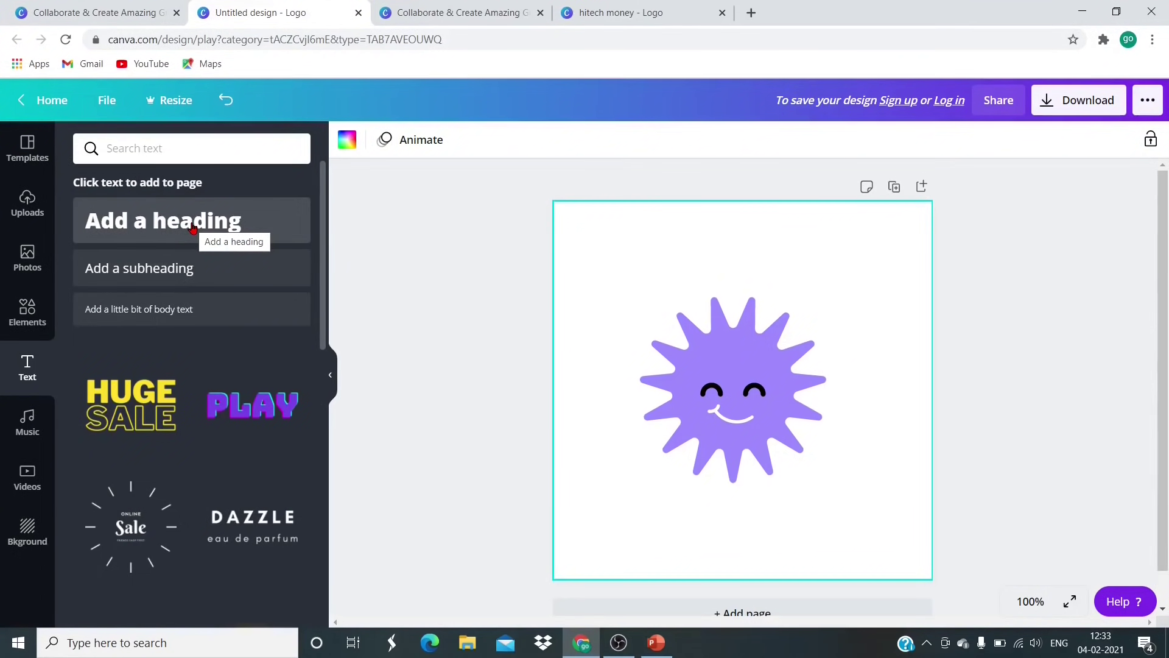
{"action": "scroll", "coordinate": [214, 331], "scroll_direction": "down", "scroll_amount": 5}
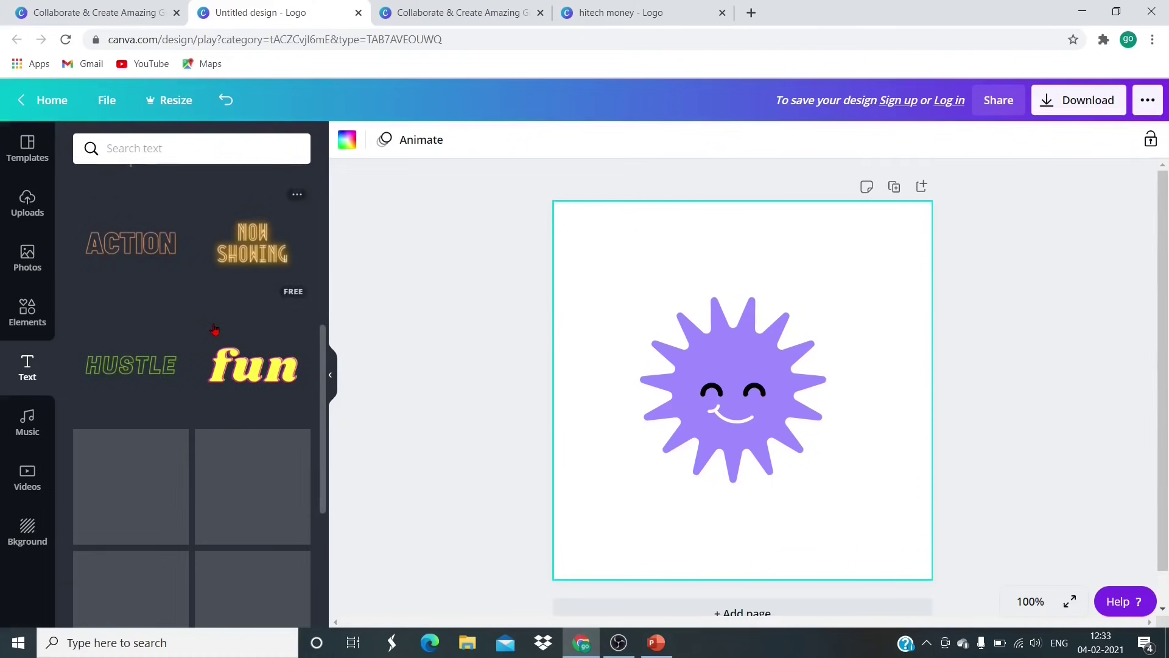
{"action": "scroll", "coordinate": [214, 327], "scroll_direction": "up", "scroll_amount": 5}
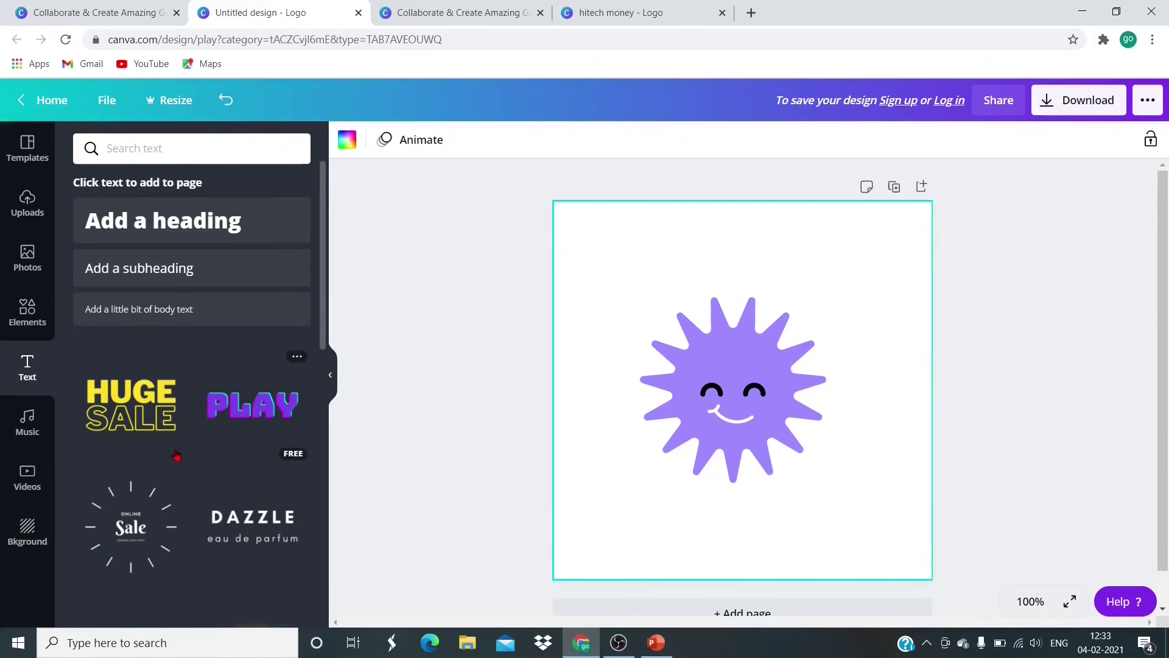
{"action": "scroll", "coordinate": [221, 419], "scroll_direction": "down", "scroll_amount": 3}
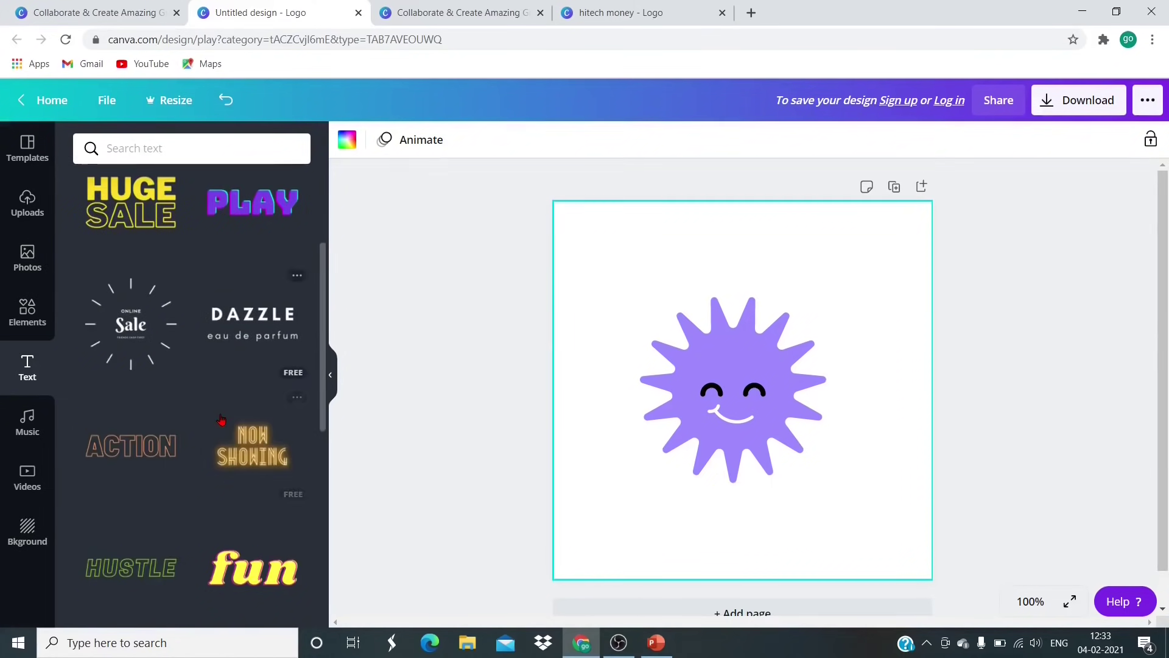
{"action": "scroll", "coordinate": [221, 415], "scroll_direction": "up", "scroll_amount": 3}
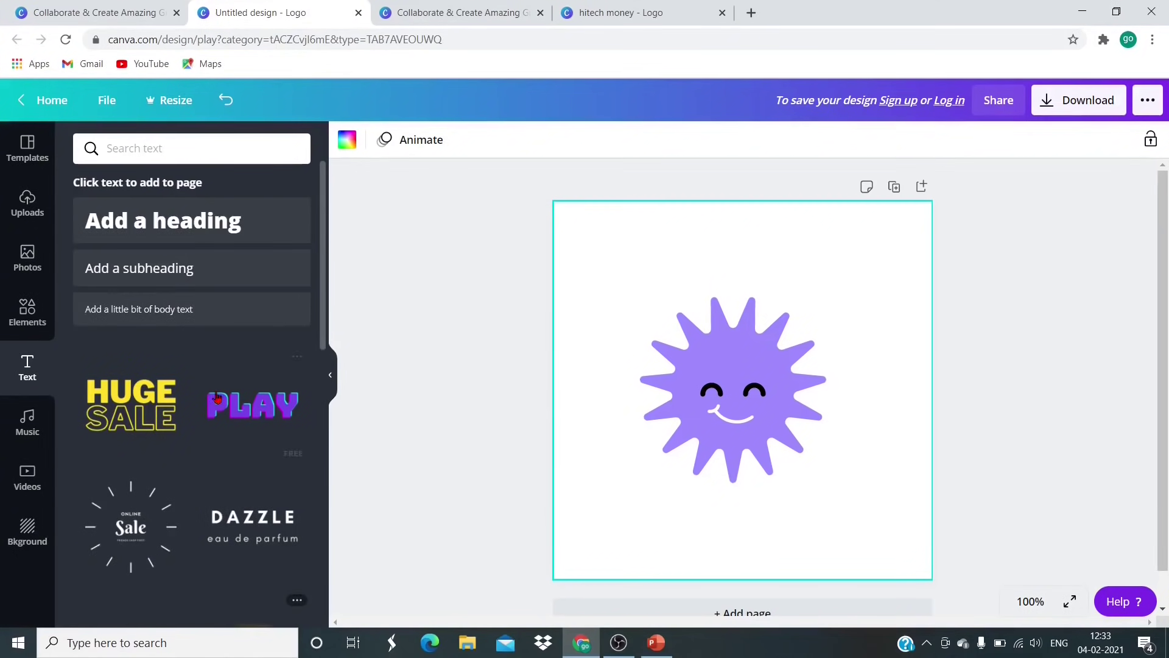
{"action": "left_click", "coordinate": [201, 217]}
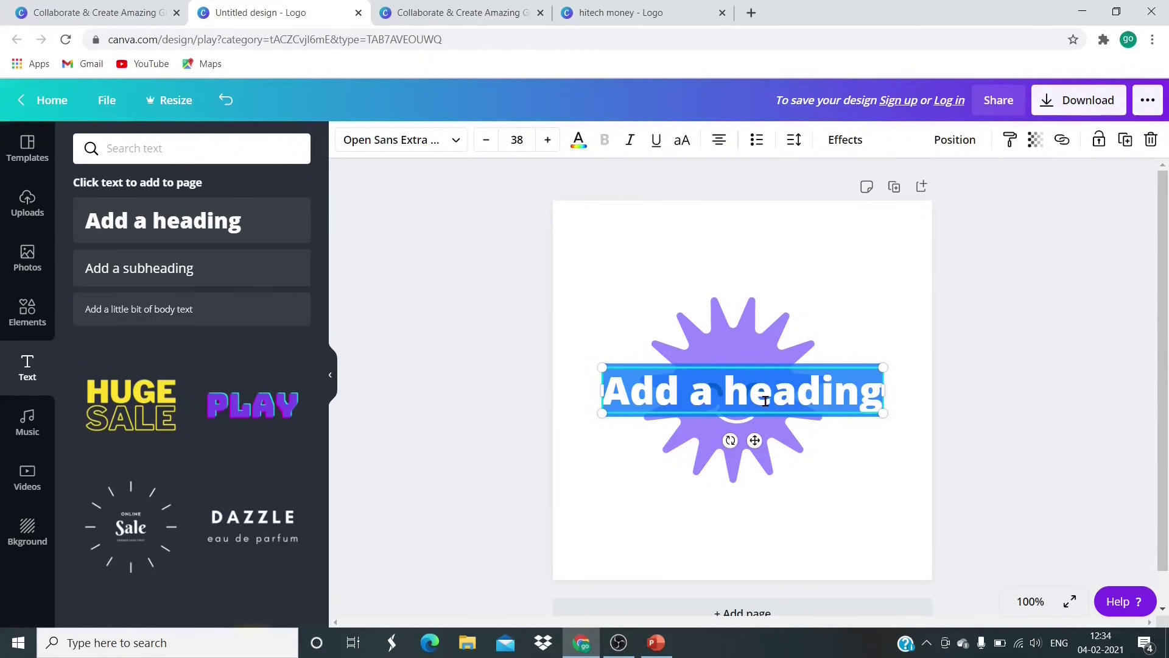
- Replace the placeholder heading over the purple starburst with the text "hitech money"
{"action": "key", "text": "BackSpace"}
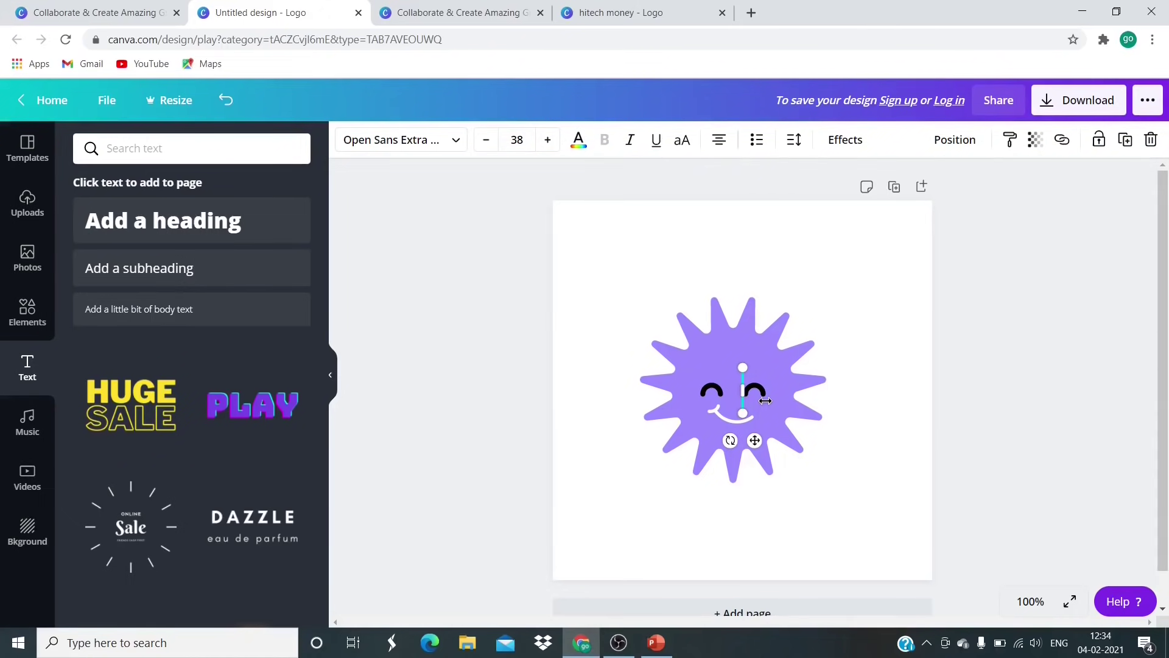
{"action": "type", "text": "hite"}
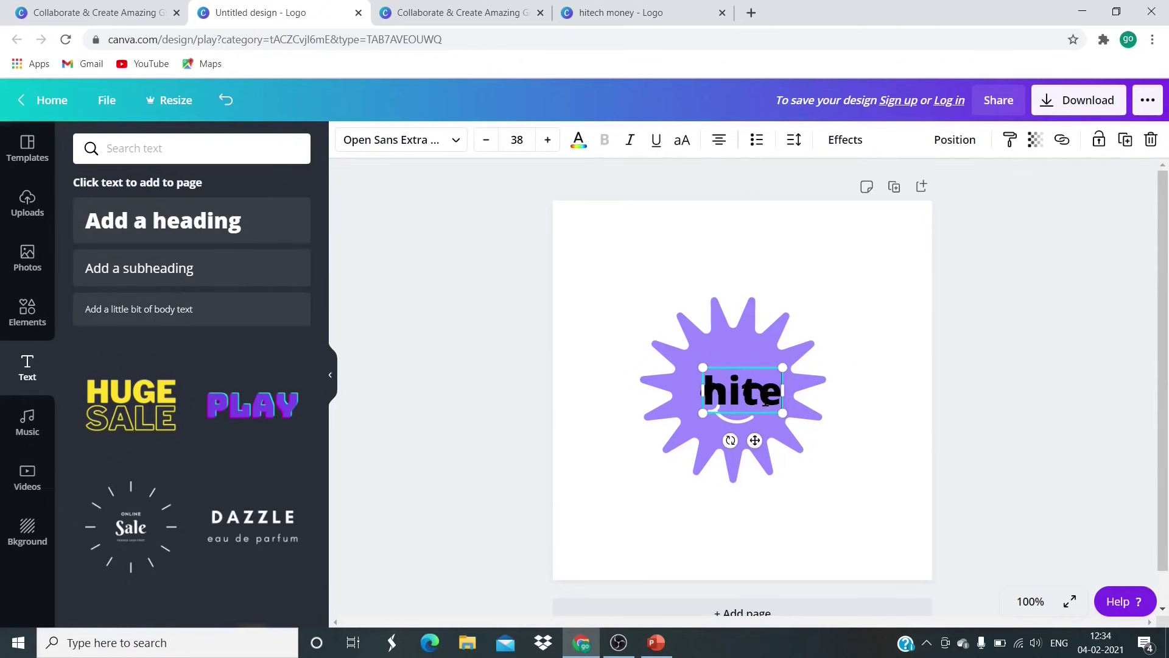
{"action": "type", "text": "ch m"}
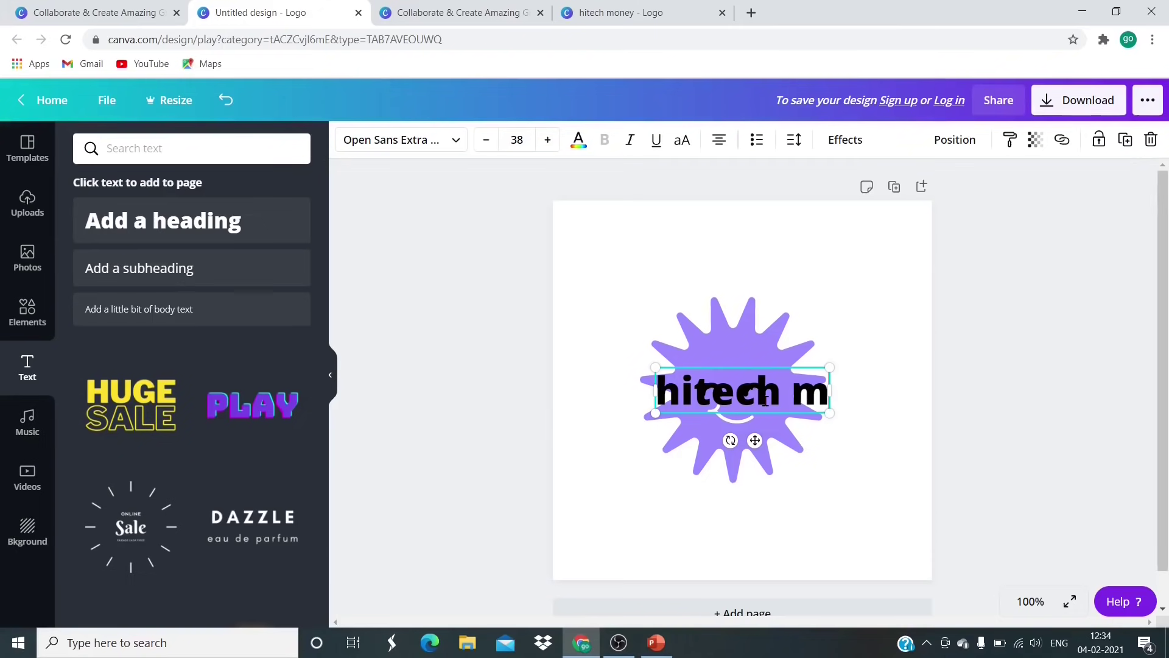
{"action": "type", "text": "oney"}
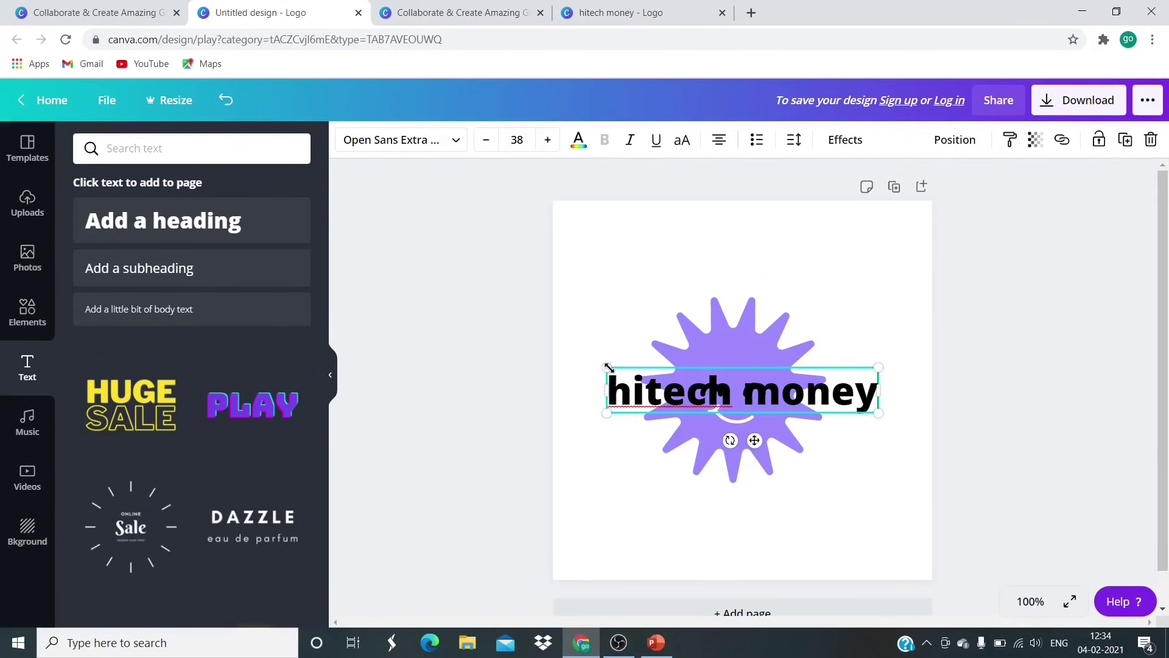
- Shrink the "hitech money" text to size 37.1 and move it directly below the starburst
{"action": "left_click_drag", "start_coordinate": [607, 367], "coordinate": [613, 368]}
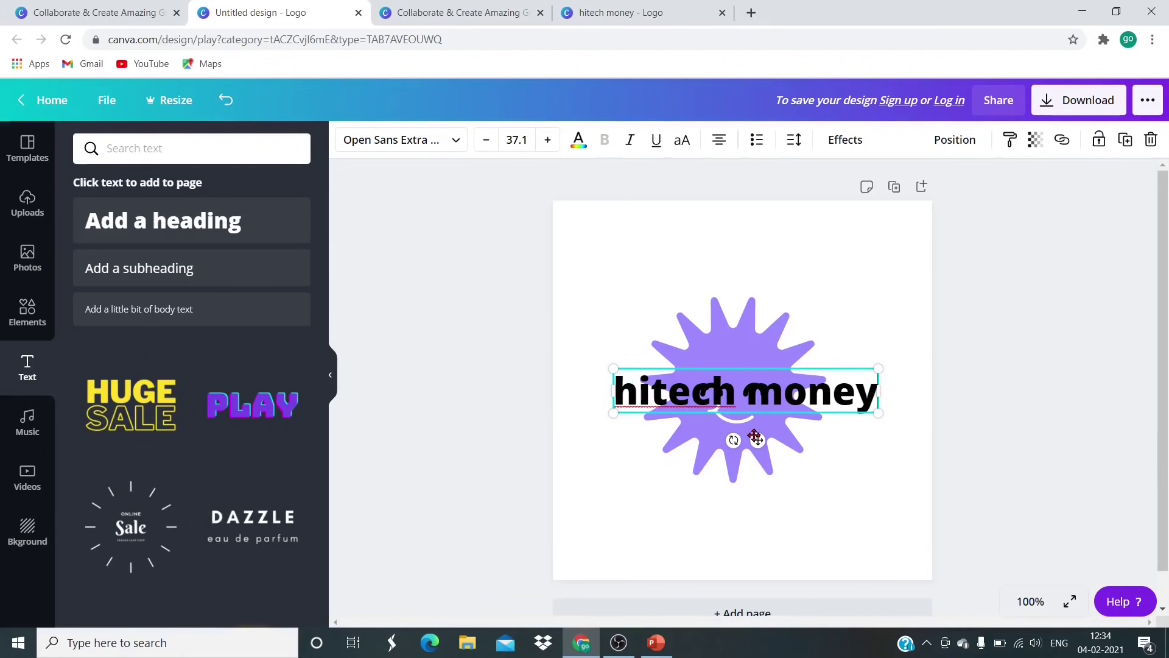
{"action": "left_click_drag", "start_coordinate": [758, 441], "coordinate": [760, 556]}
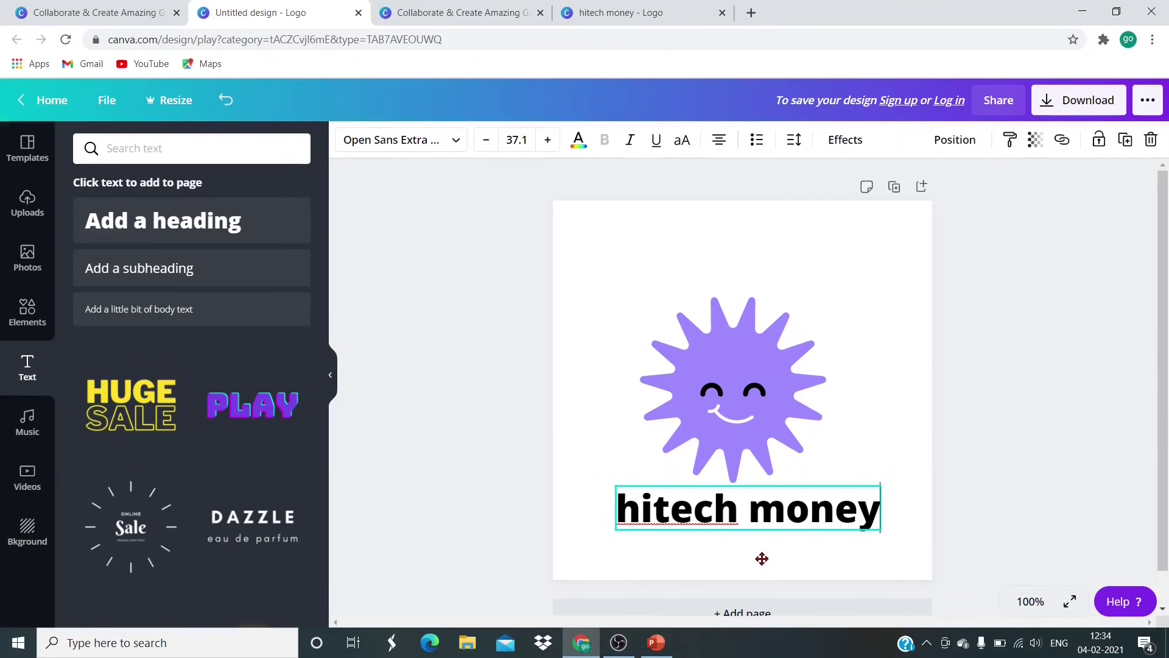
{"action": "left_click", "coordinate": [864, 334]}
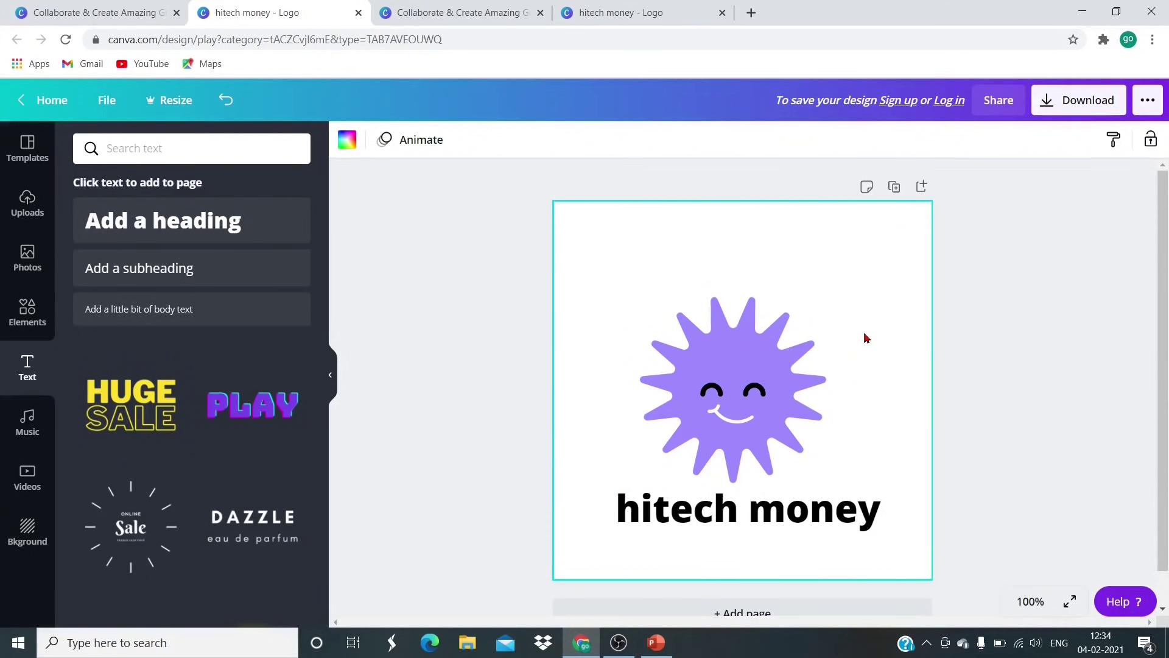
- Colour the "hitech money" text bright red from the default colours, keeping its font size at 37.1
{"action": "left_click", "coordinate": [770, 516]}
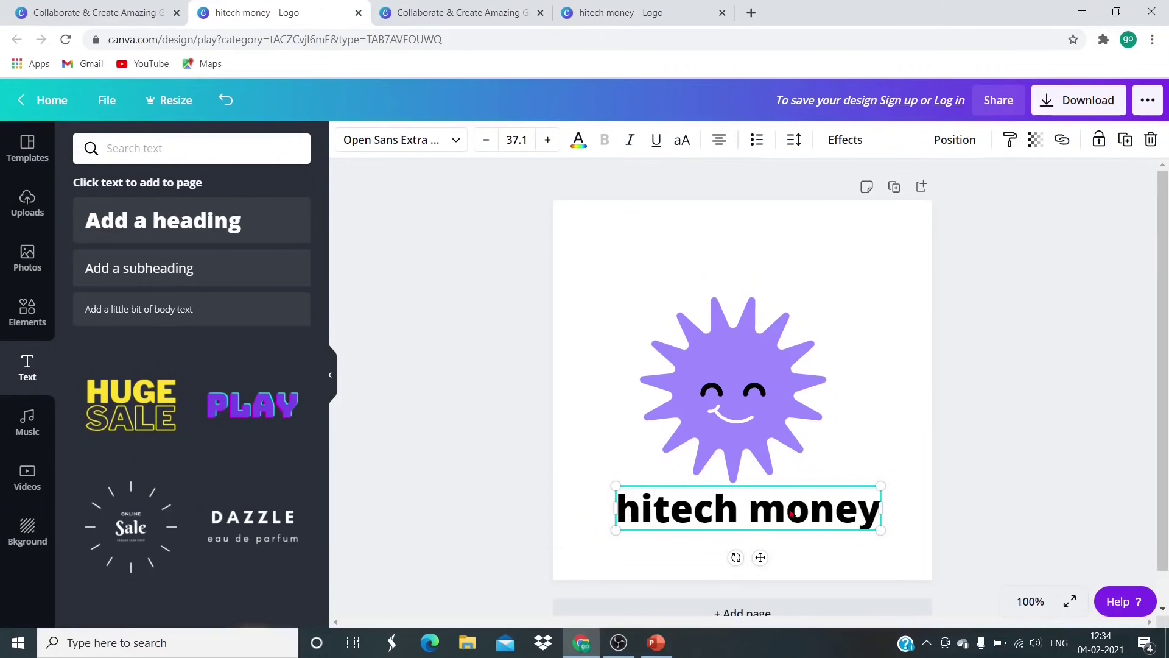
{"action": "left_click", "coordinate": [791, 513]}
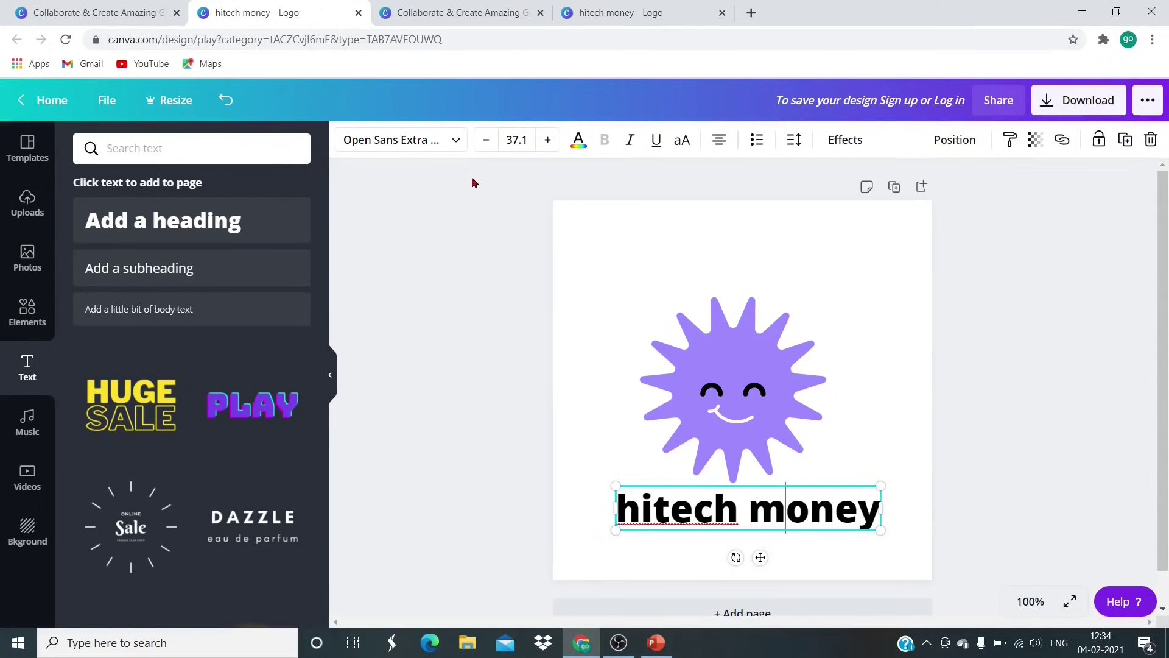
{"action": "left_click", "coordinate": [485, 142]}
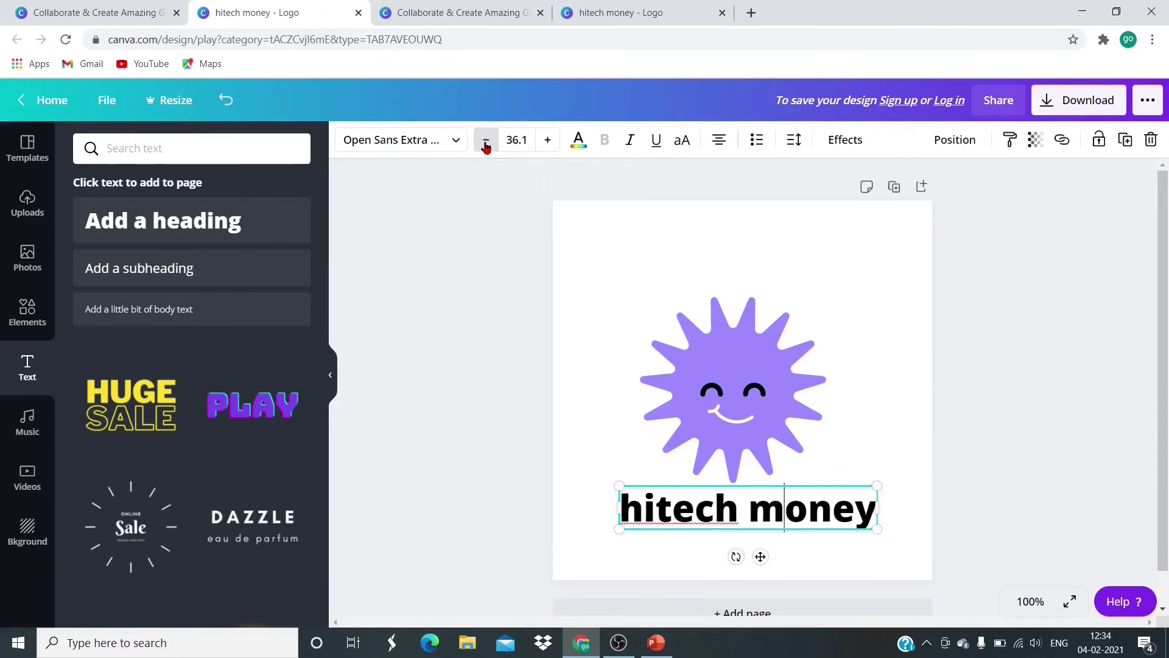
{"action": "left_click", "coordinate": [548, 141]}
{"action": "left_click", "coordinate": [579, 144]}
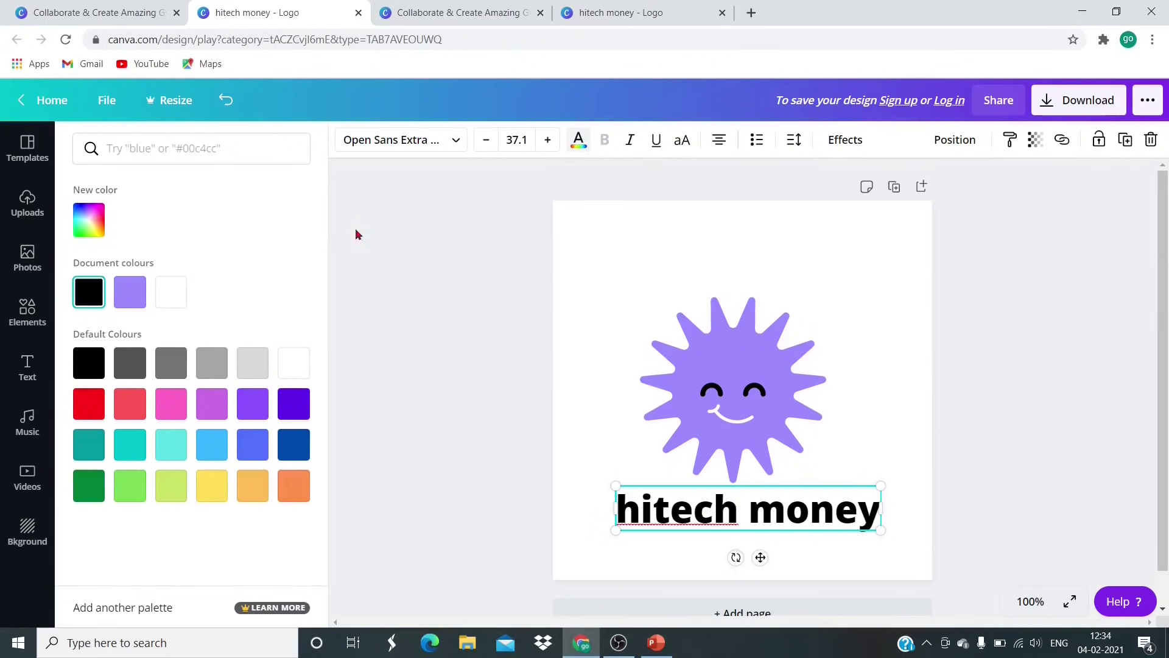
{"action": "left_click", "coordinate": [88, 414]}
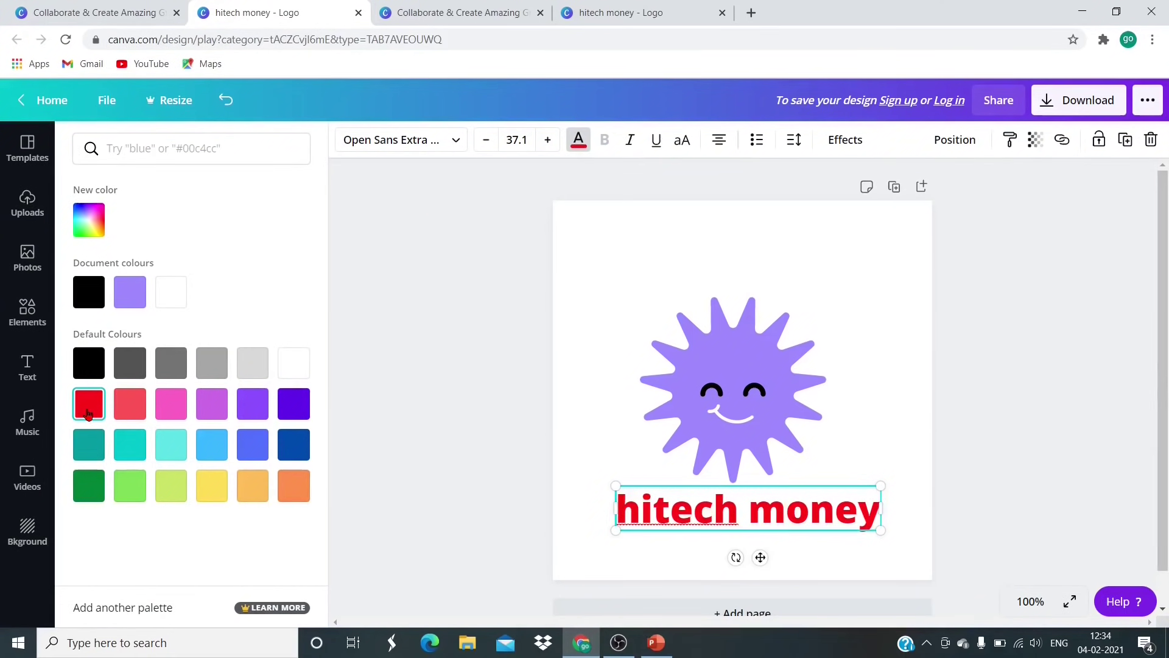
{"action": "key", "text": "Escape"}
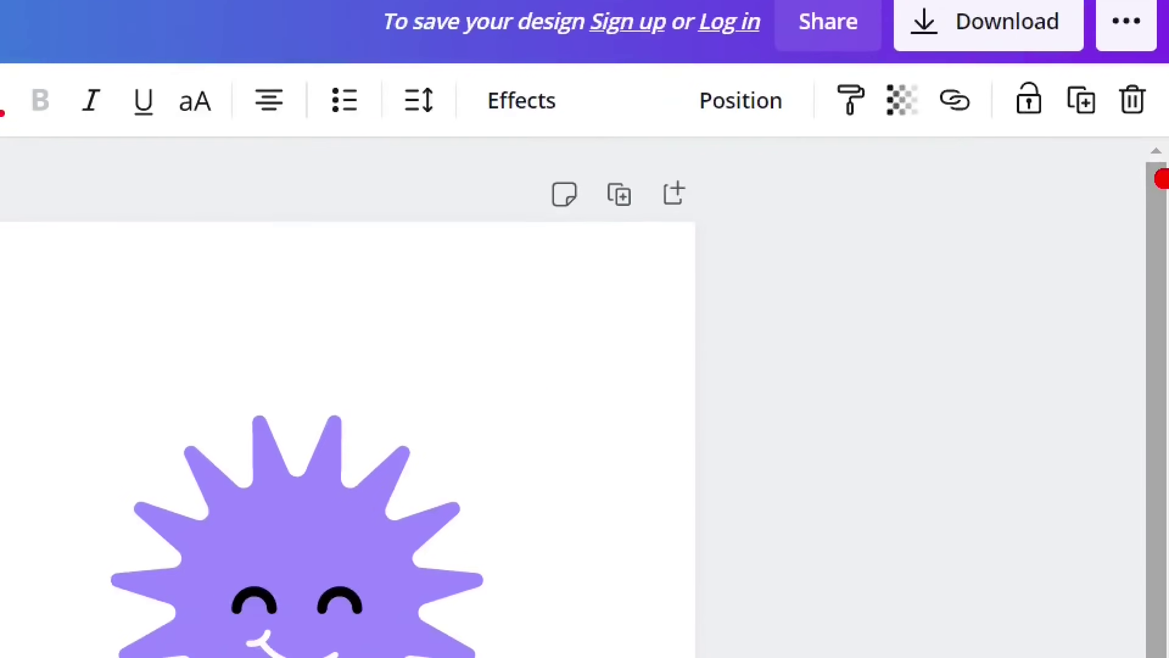
{"action": "mouse_move", "coordinate": [1157, 168]}
{"action": "left_mouse_down"}
{"action": "mouse_move", "coordinate": [1096, 157]}
{"action": "mouse_move", "coordinate": [1030, 67]}
{"action": "mouse_move", "coordinate": [1144, 175]}
{"action": "mouse_move", "coordinate": [1101, 177]}
{"action": "left_mouse_up"}
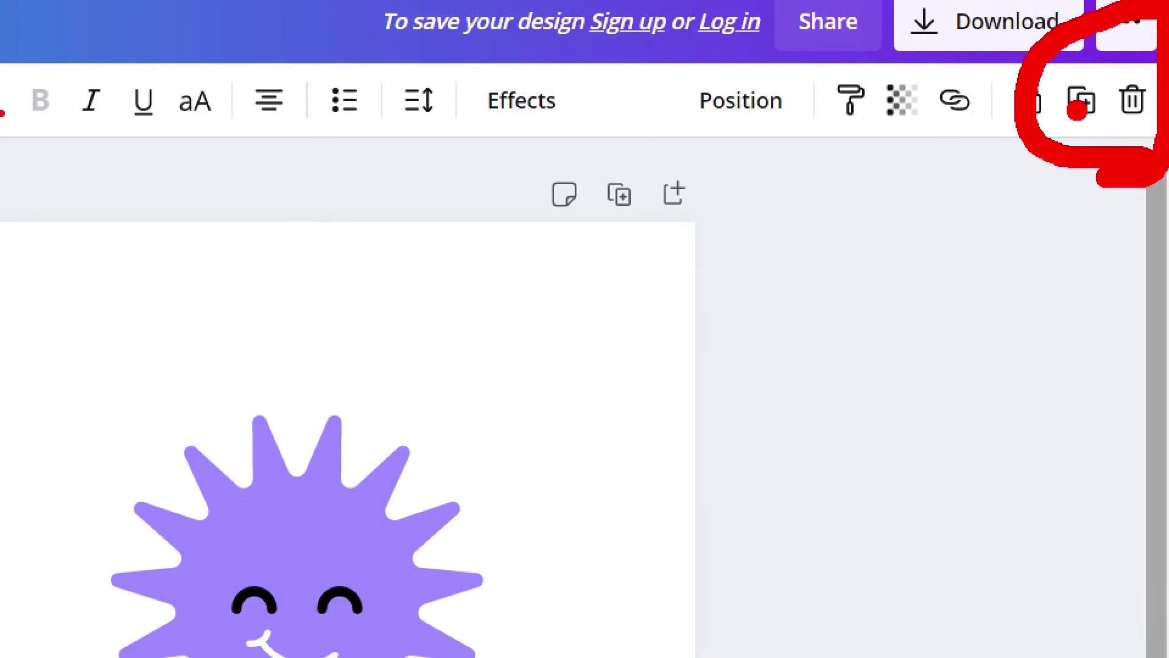
{"action": "key", "text": "Escape"}
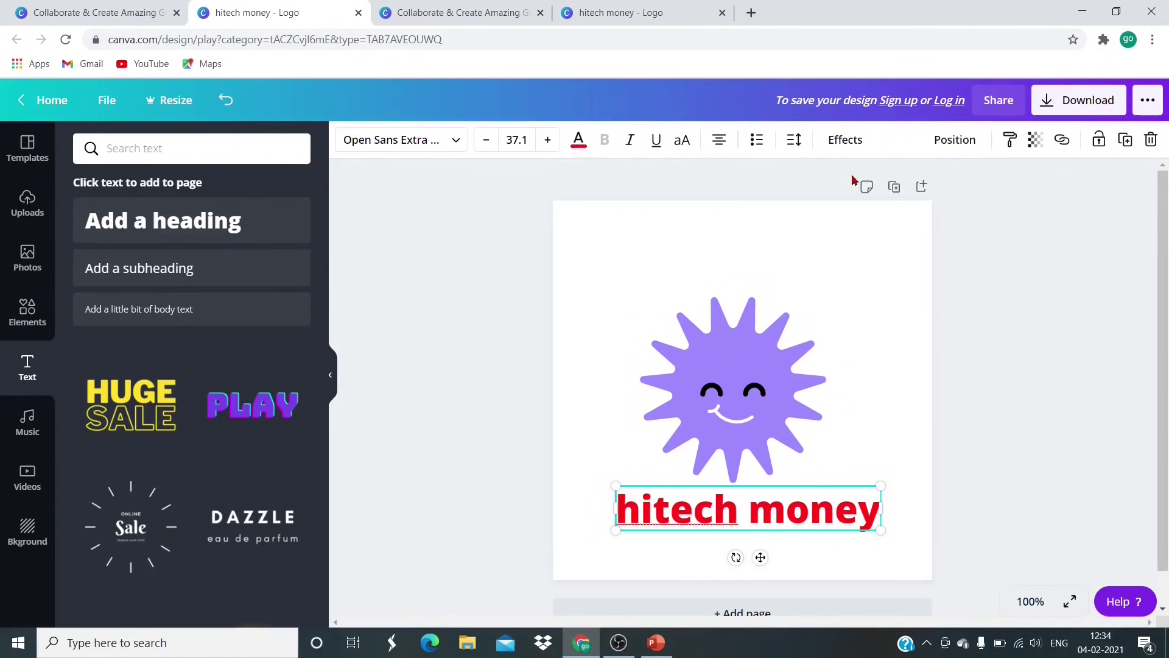
- Try the Hollow, Echo and Lift effects on the "hitech money" text and set the effect back to None
{"action": "left_click", "coordinate": [843, 151]}
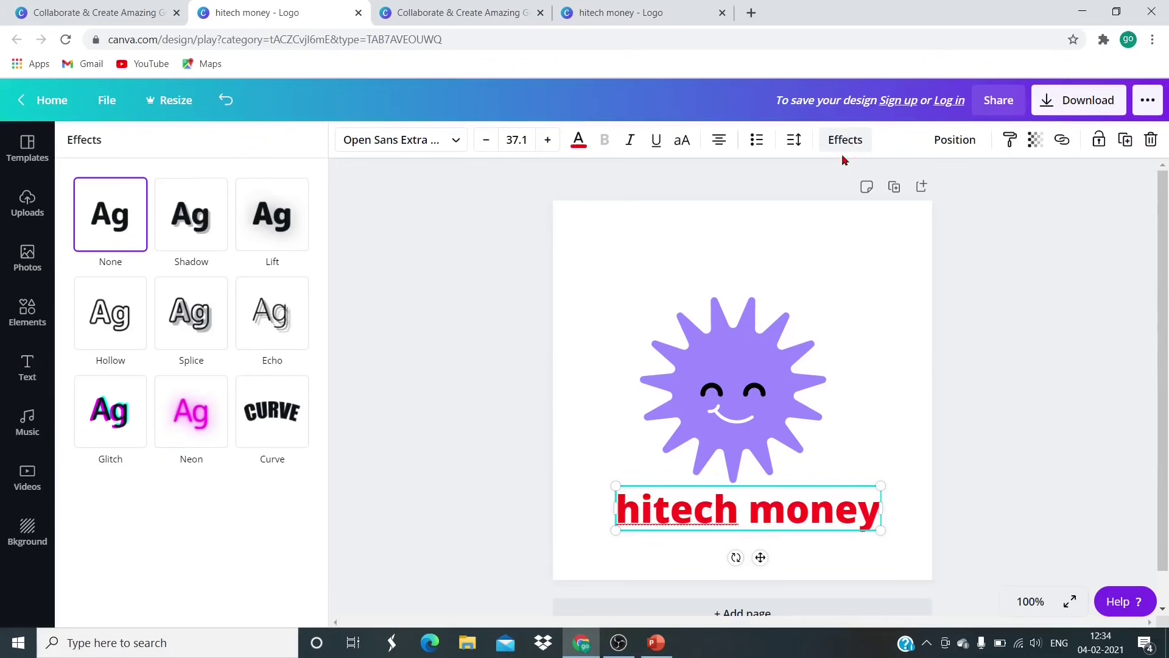
{"action": "left_click", "coordinate": [119, 330]}
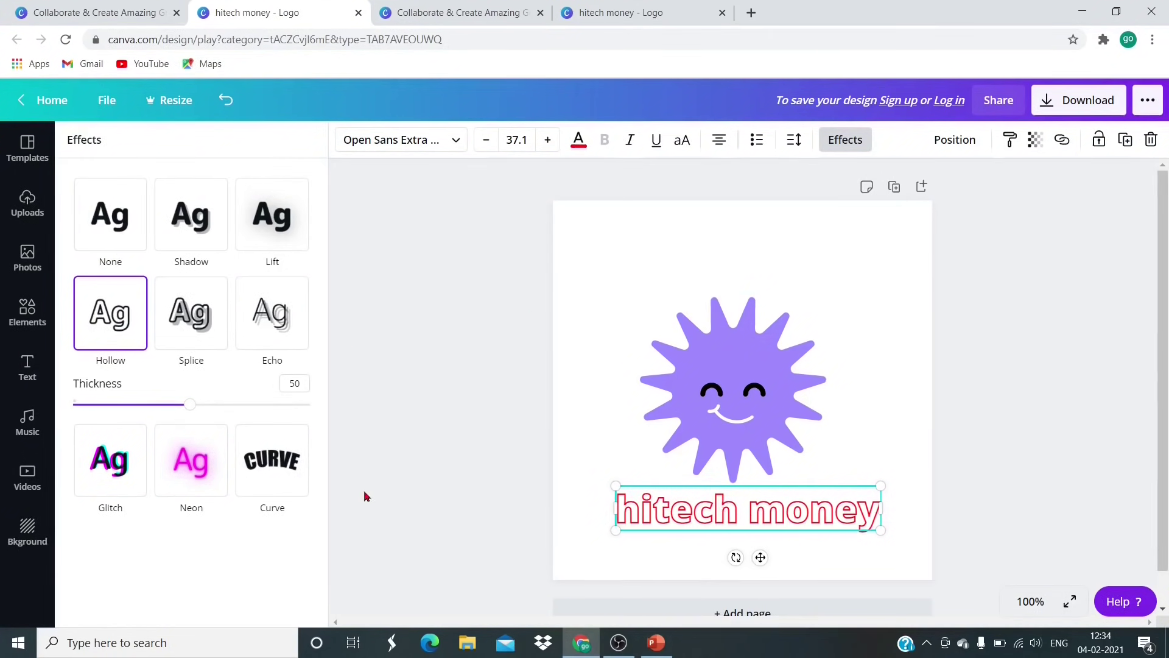
{"action": "left_click", "coordinate": [265, 322]}
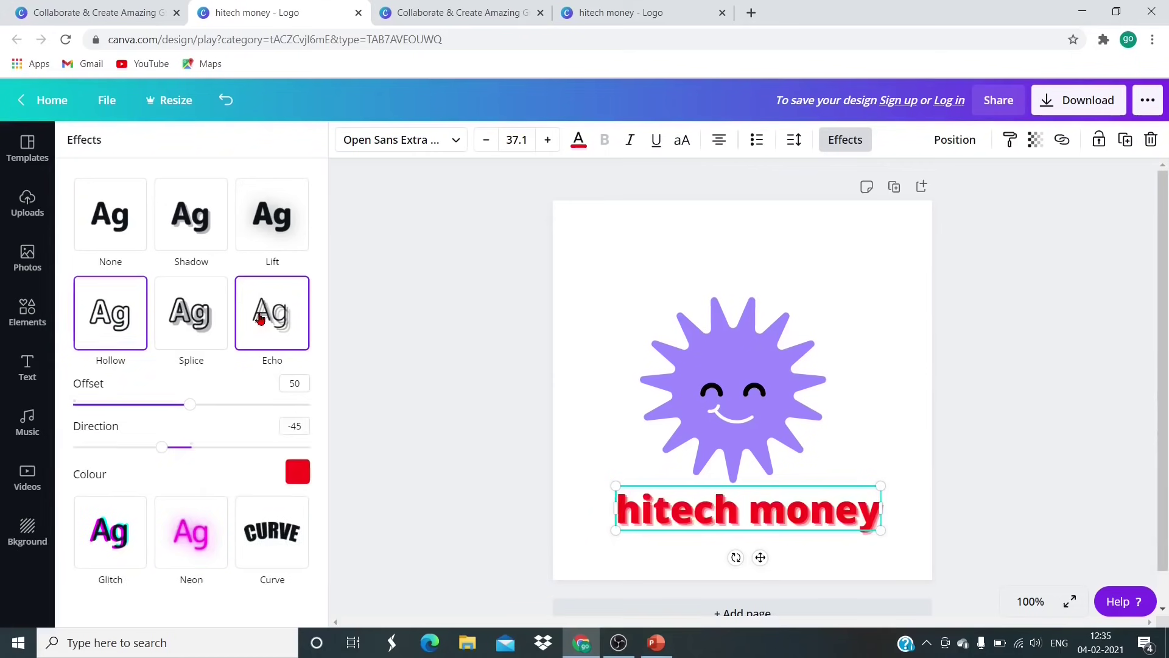
{"action": "left_click", "coordinate": [270, 247]}
{"action": "left_click", "coordinate": [124, 222]}
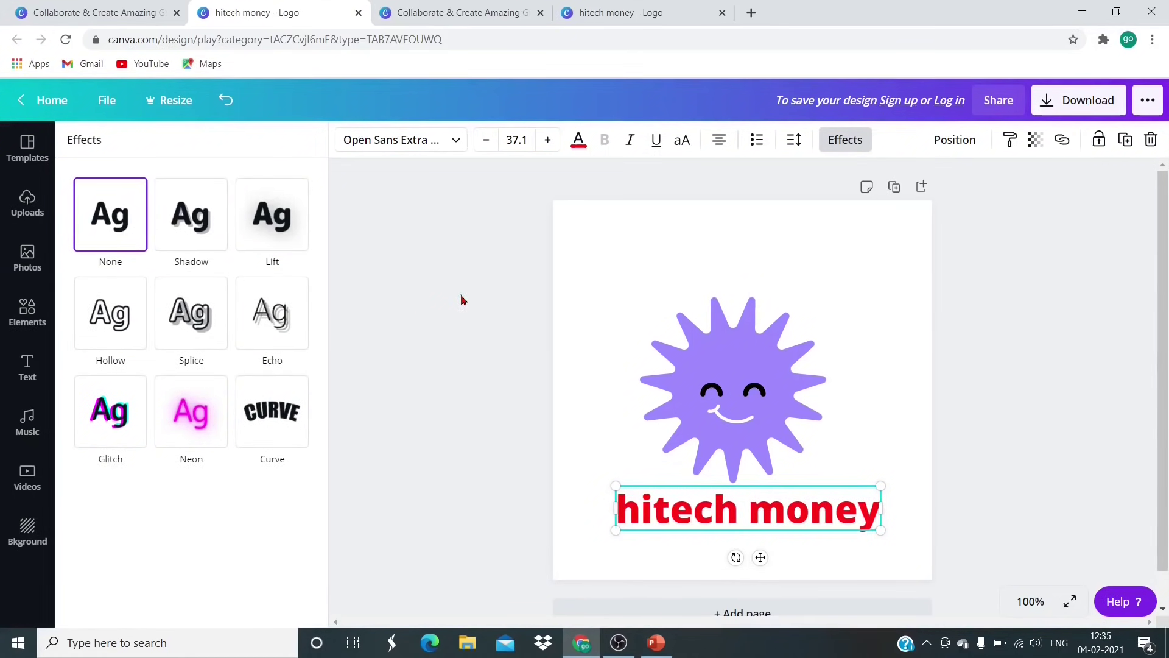
{"action": "key", "text": "Escape"}
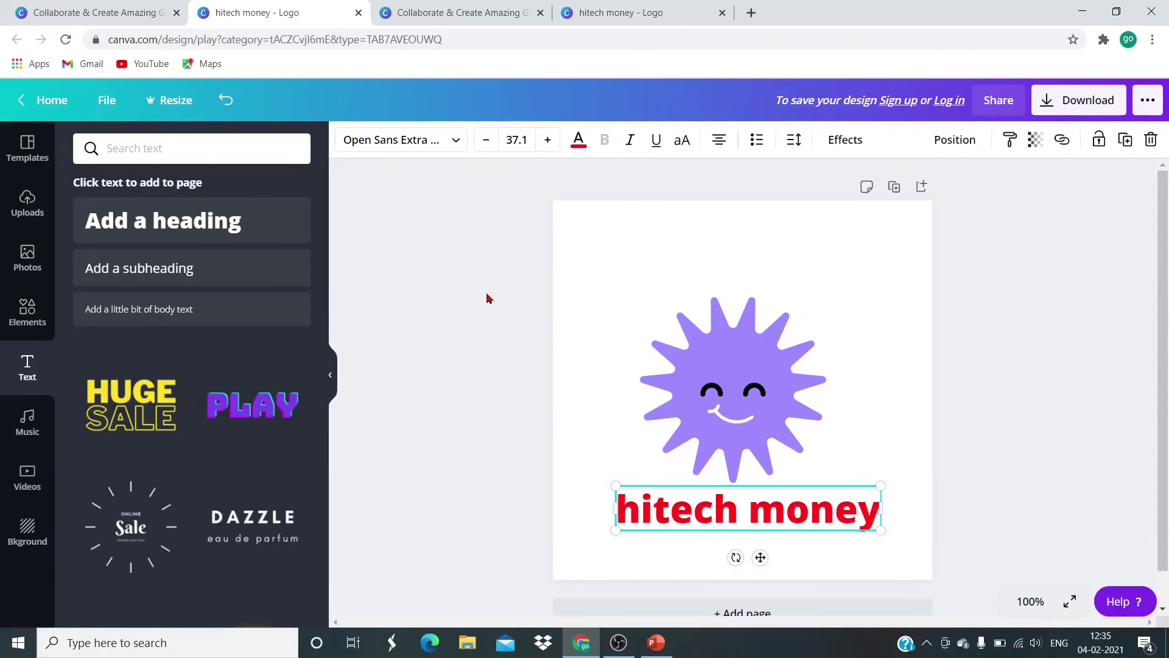
{"action": "left_click", "coordinate": [545, 303]}
{"action": "left_click", "coordinate": [615, 341]}
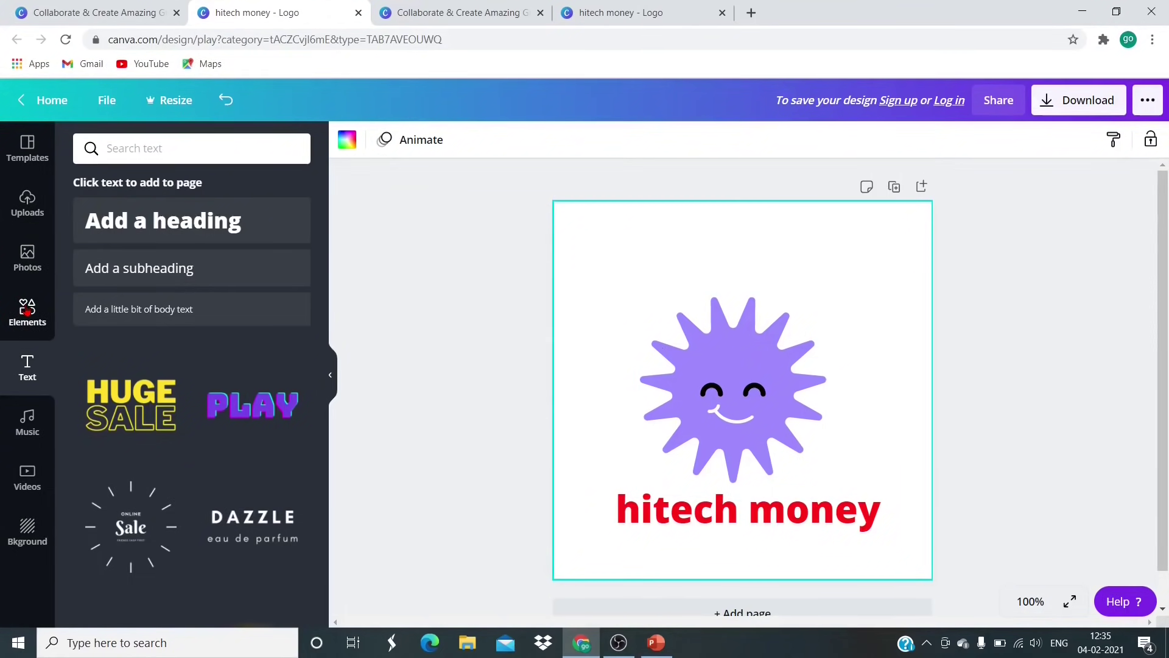
- Go back to the Canva home page and start another blank logo design from the Logo suggestion
{"action": "left_click", "coordinate": [27, 311]}
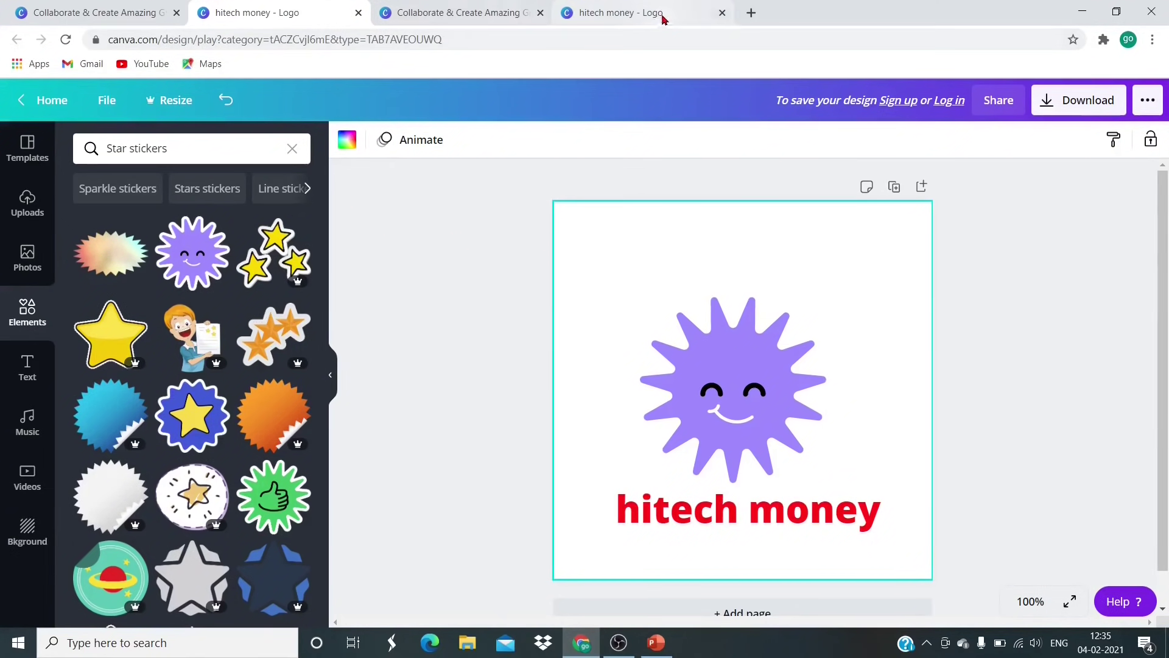
{"action": "left_click", "coordinate": [443, 19]}
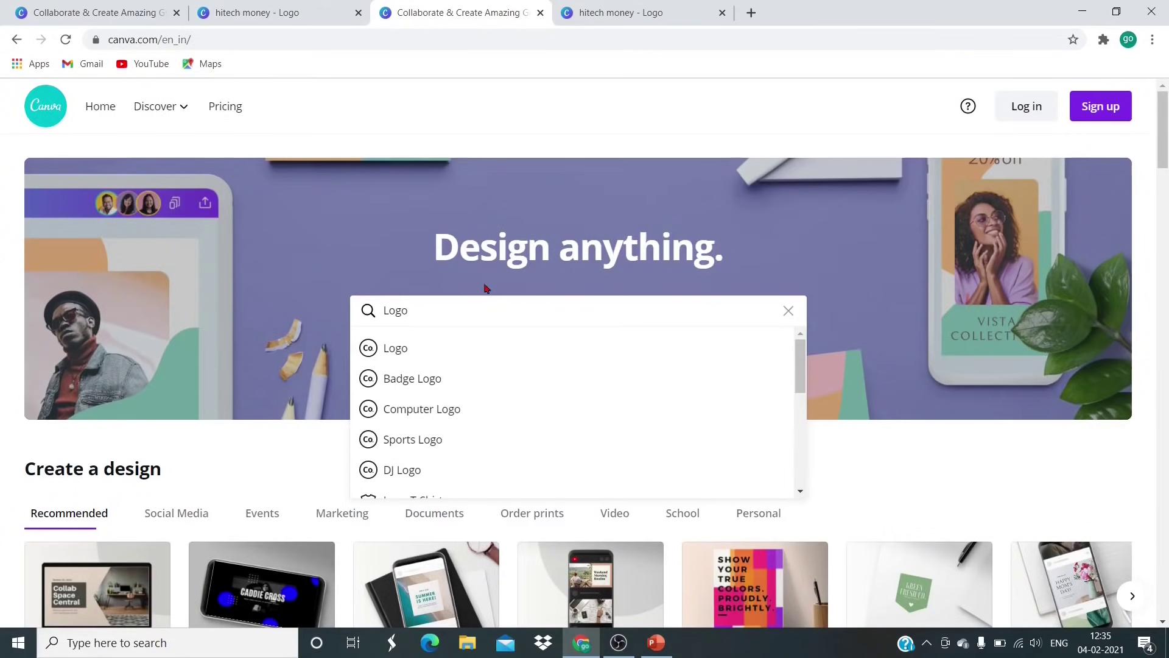
{"action": "left_click", "coordinate": [433, 347]}
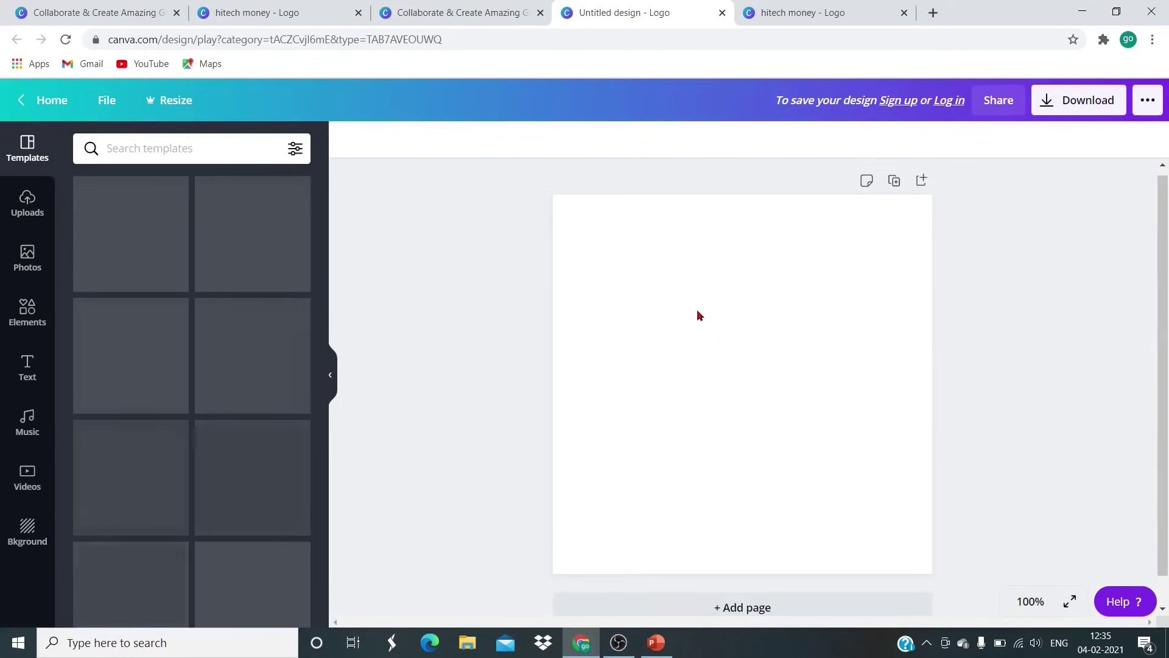
- Try the circular landscape frame from the Frames elements on the blank page and delete it
{"action": "left_click", "coordinate": [25, 313]}
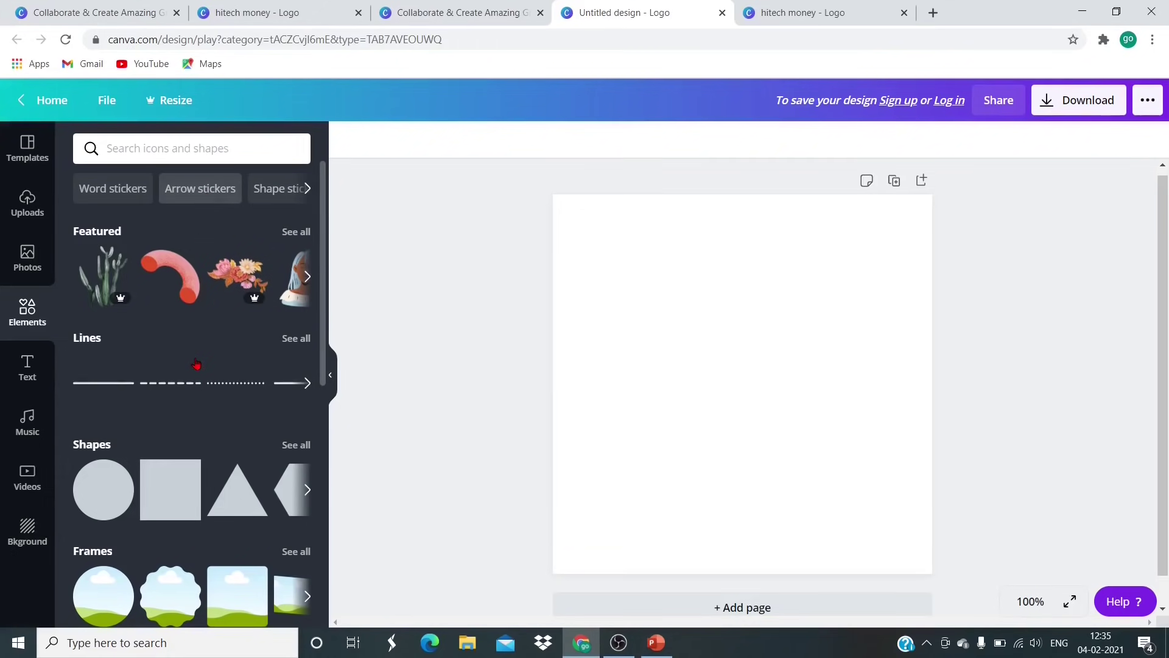
{"action": "scroll", "coordinate": [161, 383], "scroll_direction": "down", "scroll_amount": 3}
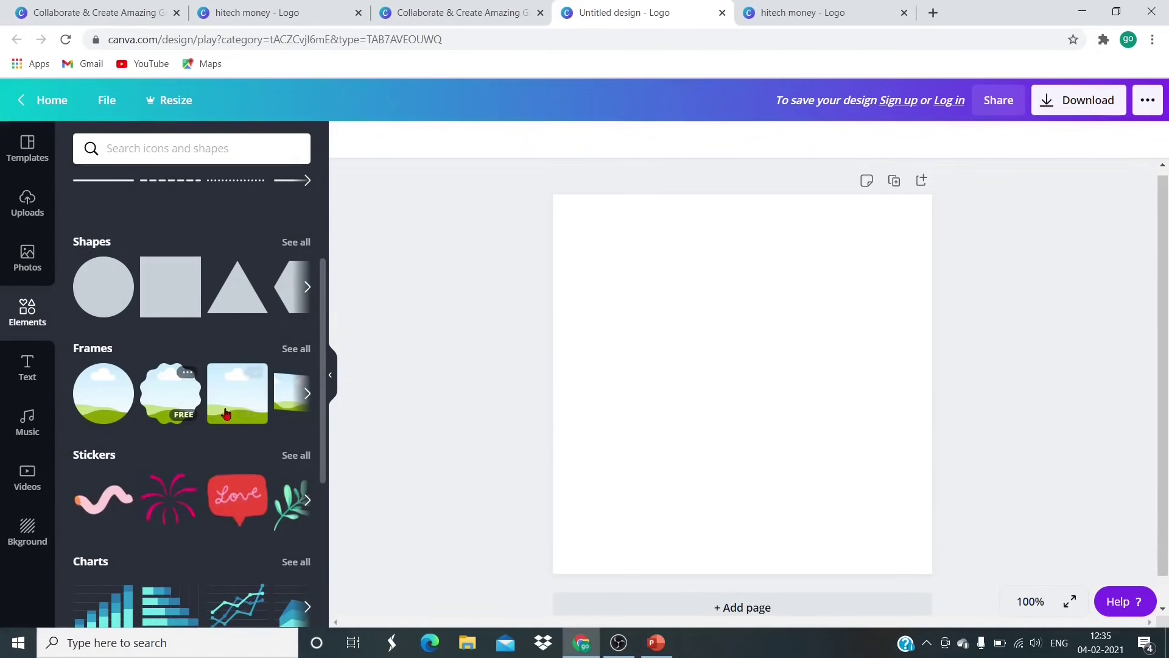
{"action": "left_click", "coordinate": [122, 395]}
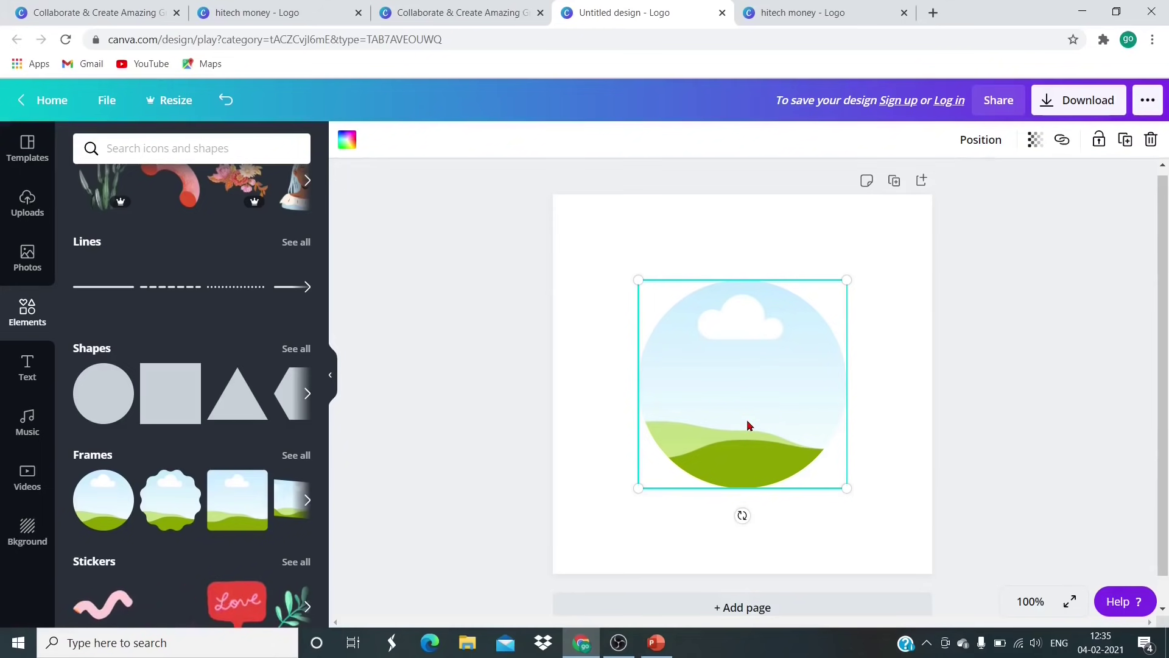
{"action": "left_click", "coordinate": [1152, 142]}
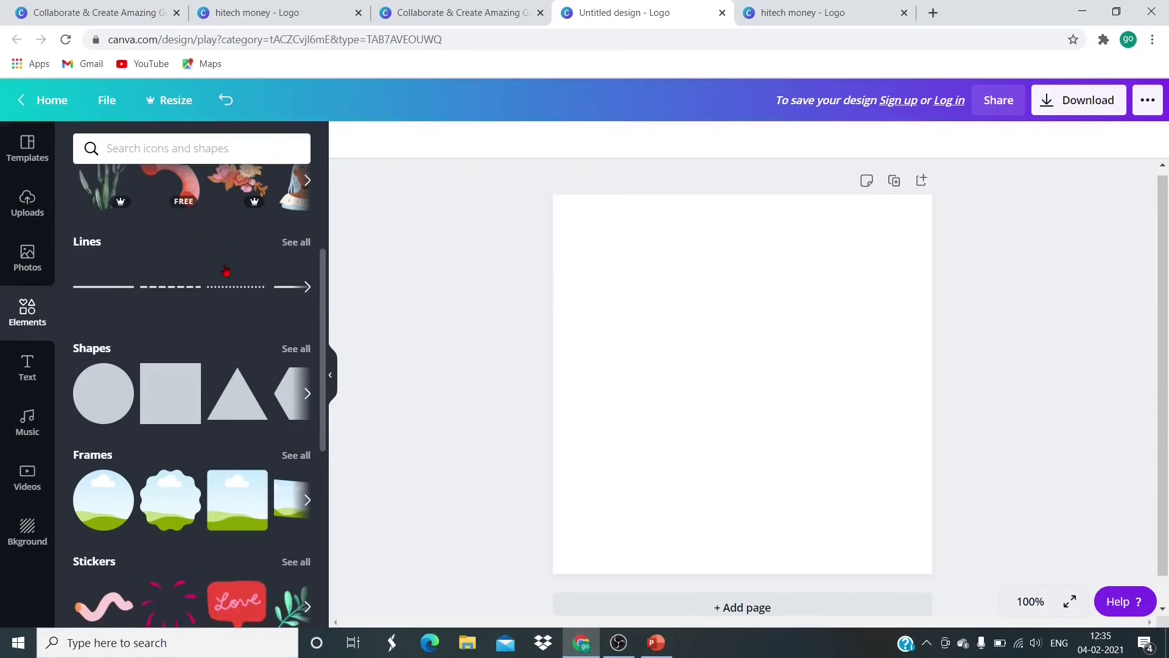
- Look through the shape stickers and add the free scalloped turquoise-and-pink holographic circle from the Circle stickers to the page
{"action": "scroll", "coordinate": [225, 268], "scroll_direction": "up", "scroll_amount": 3}
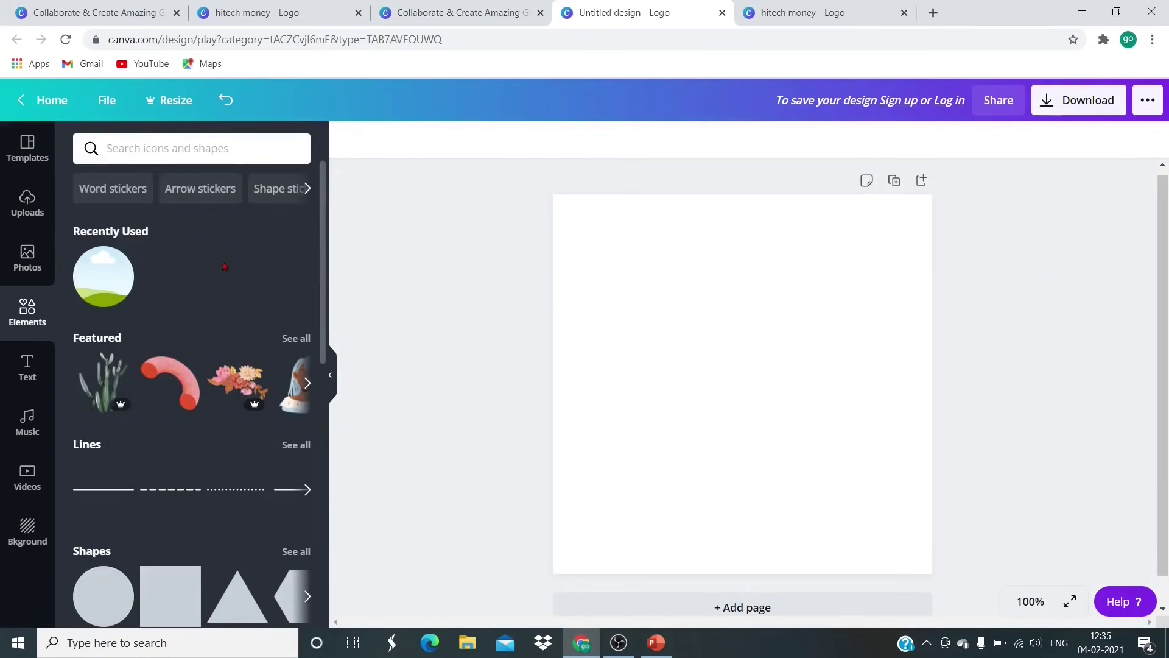
{"action": "left_click", "coordinate": [307, 188]}
{"action": "left_click", "coordinate": [308, 189]}
{"action": "left_click", "coordinate": [301, 188]}
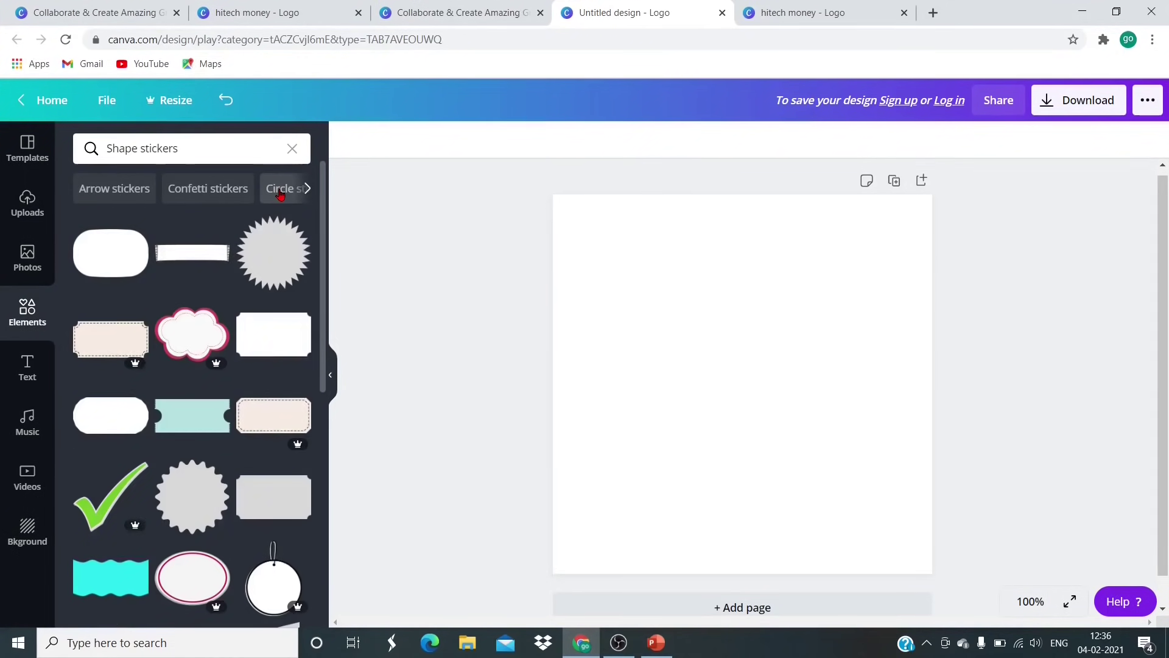
{"action": "left_click", "coordinate": [280, 194]}
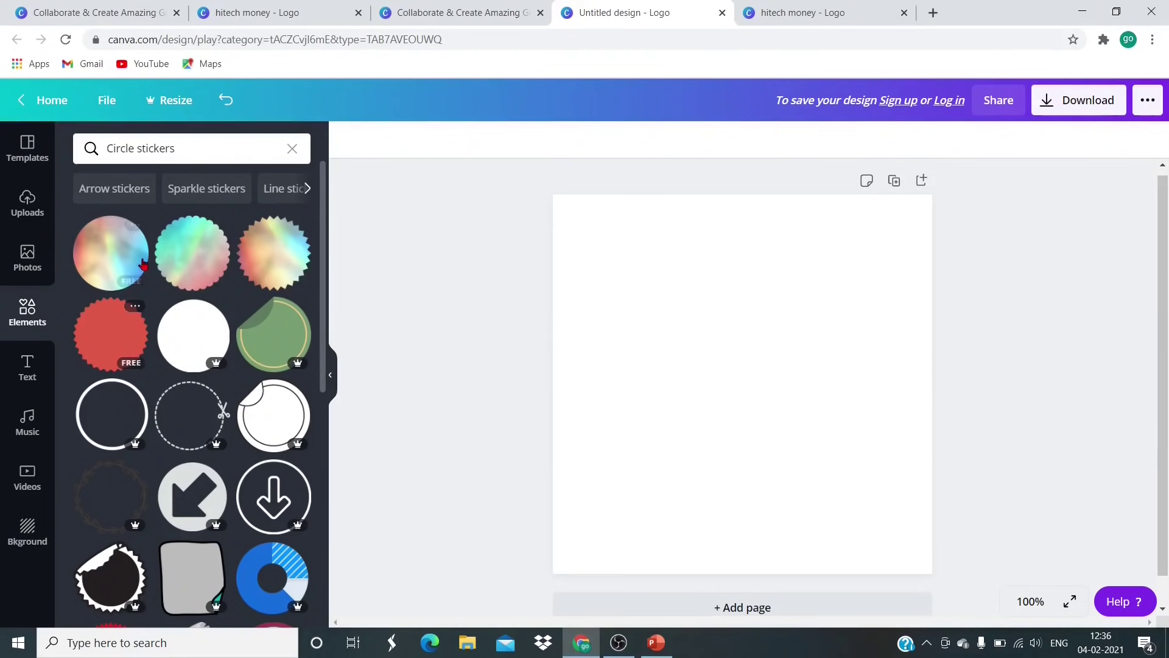
{"action": "left_click", "coordinate": [176, 263]}
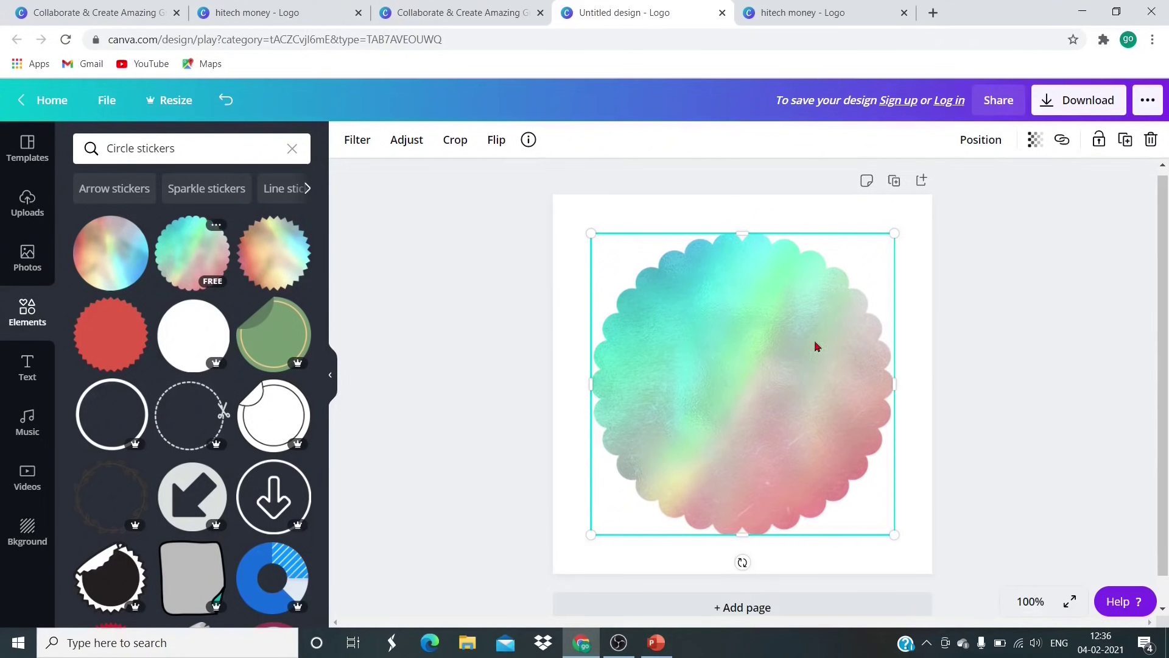
- Enlarge the holographic circle sticker slightly towards the page's upper-left corner and flip it vertically
{"action": "left_click_drag", "start_coordinate": [593, 235], "coordinate": [573, 221]}
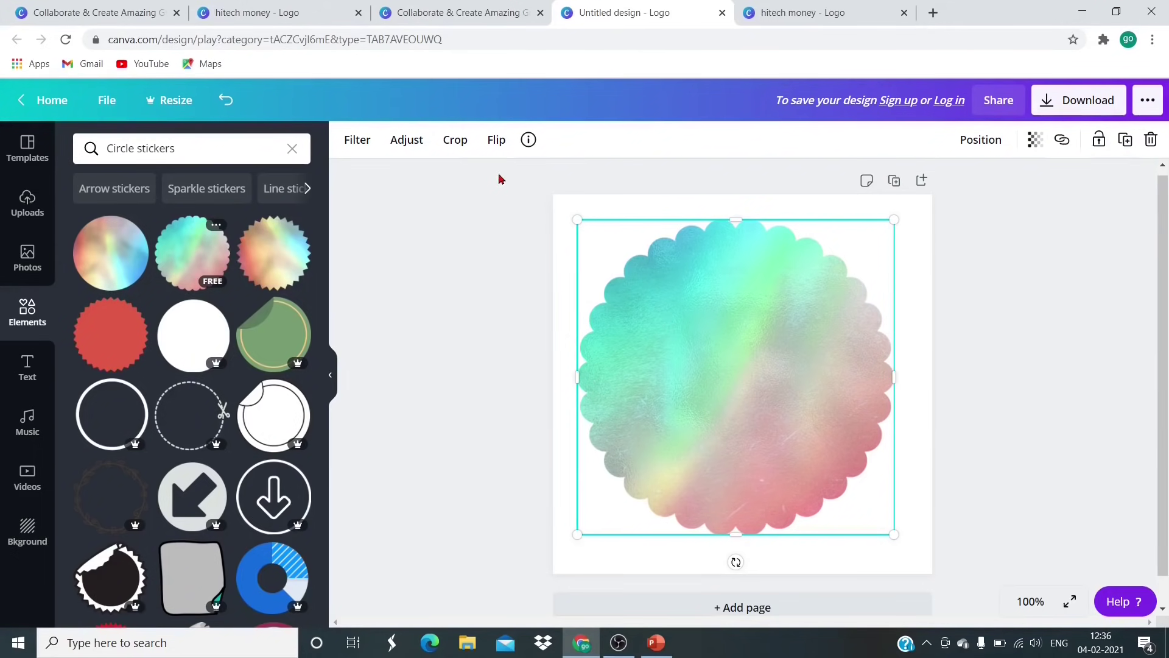
{"action": "left_click", "coordinate": [496, 146]}
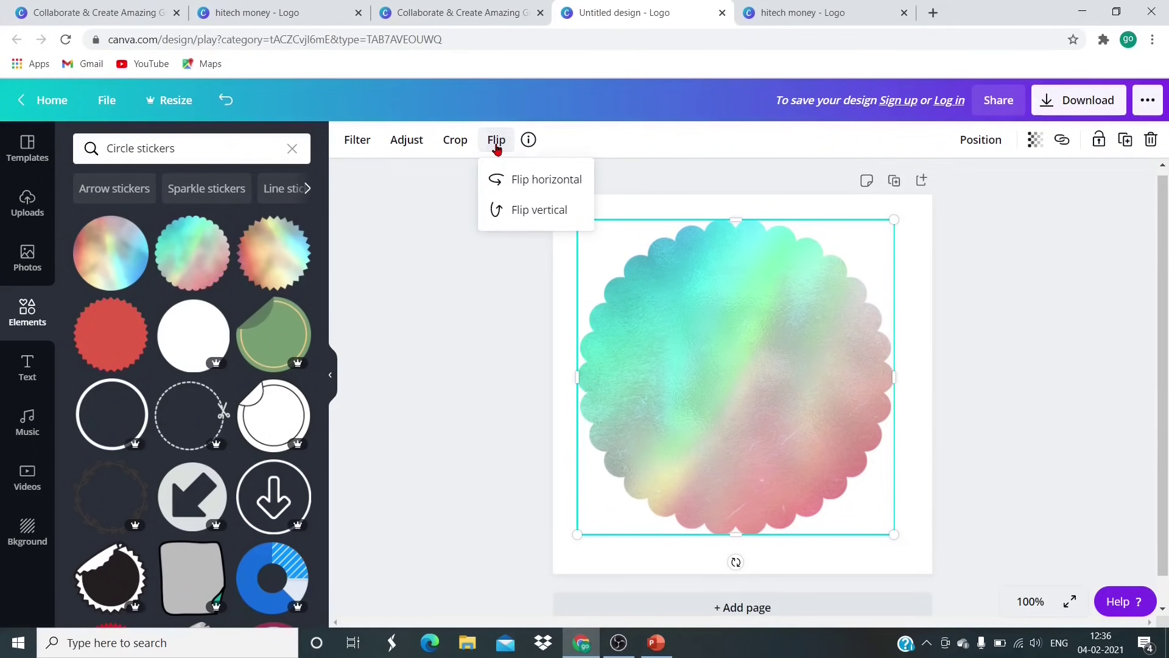
{"action": "left_click", "coordinate": [529, 217]}
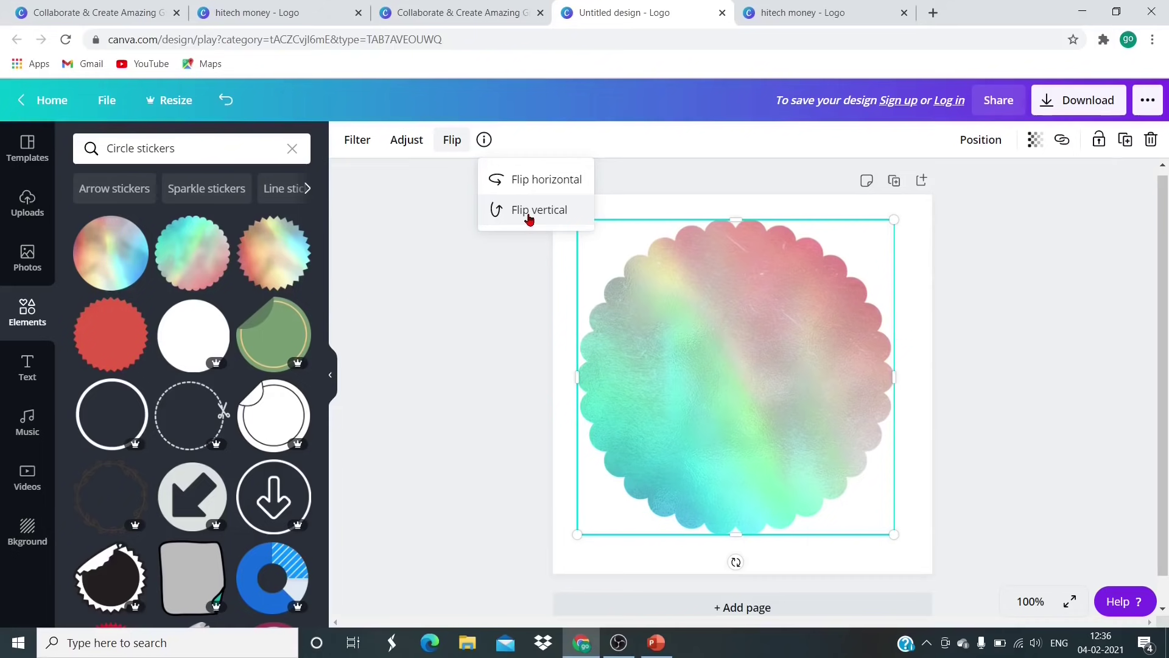
- Flip the holographic circle sticker horizontally and then vertically, and deselect it
{"action": "left_click", "coordinate": [535, 179]}
{"action": "left_click", "coordinate": [538, 210]}
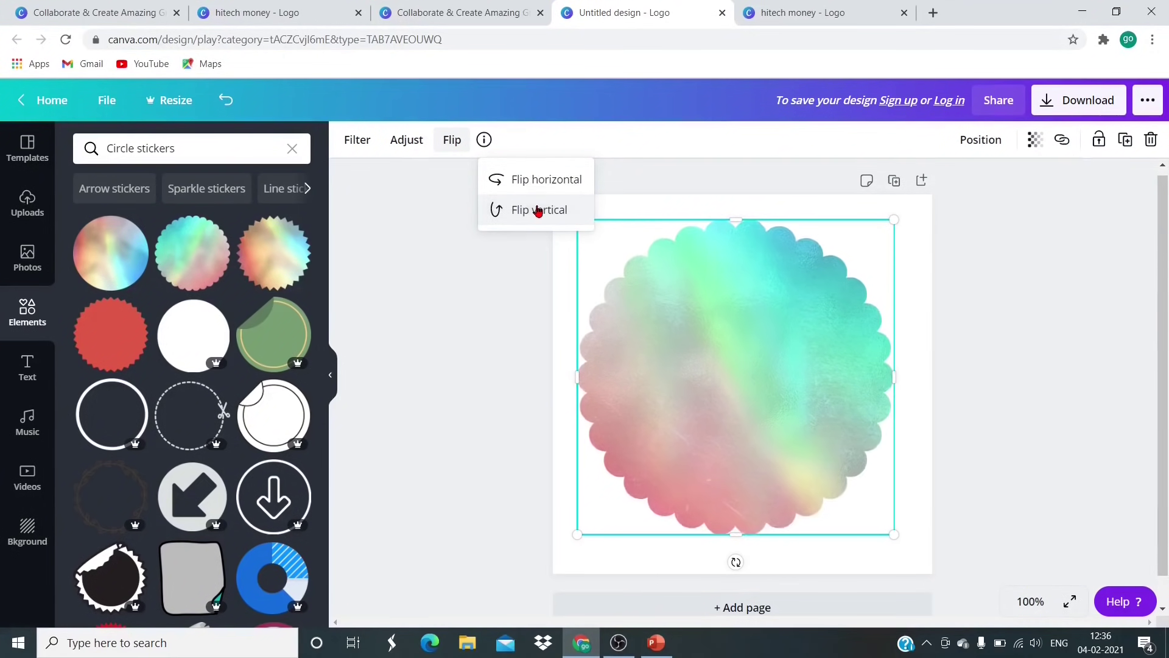
{"action": "left_click", "coordinate": [504, 311]}
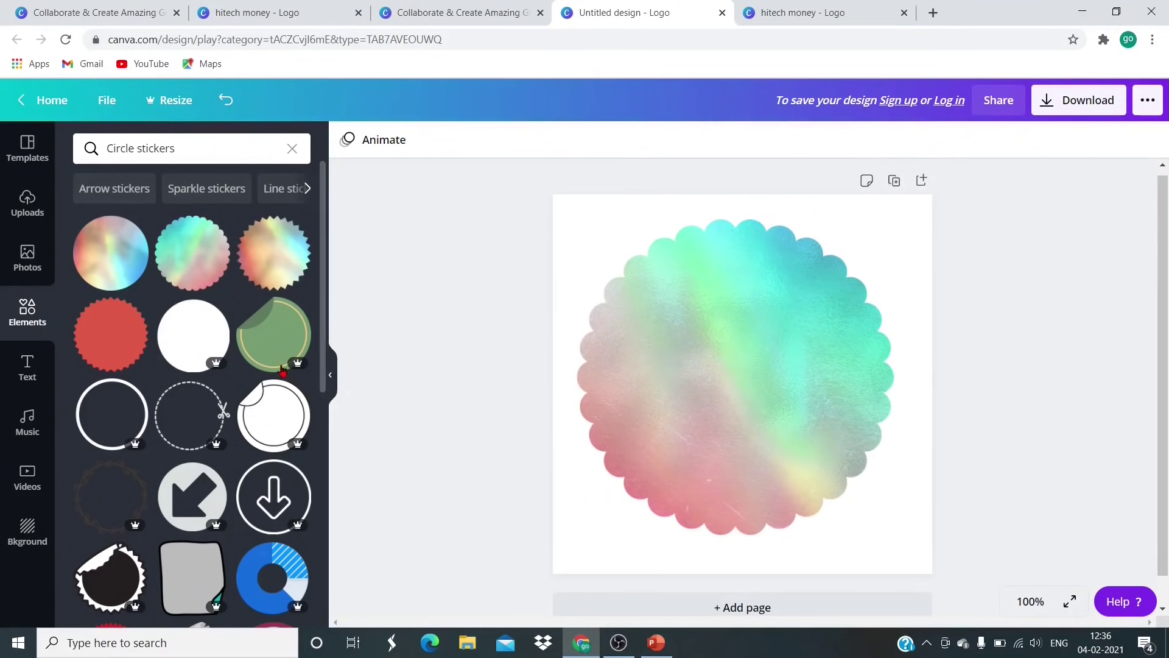
- Add a heading reading "hitech money" across the middle of the holographic circle
{"action": "left_click", "coordinate": [29, 367]}
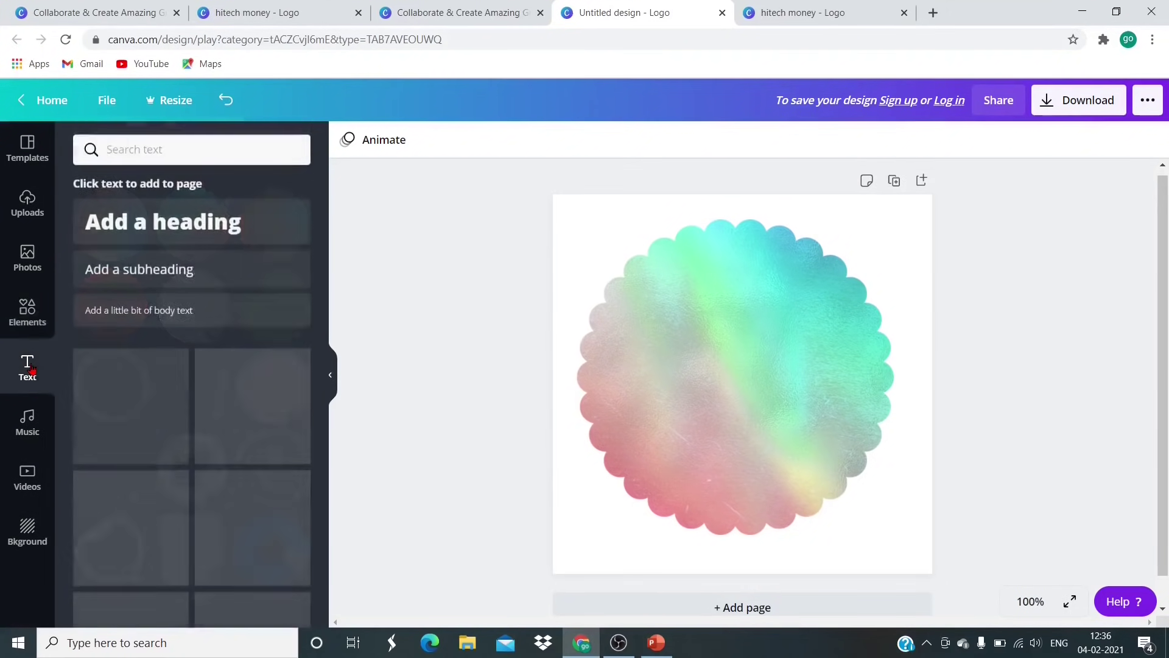
{"action": "left_click", "coordinate": [181, 227]}
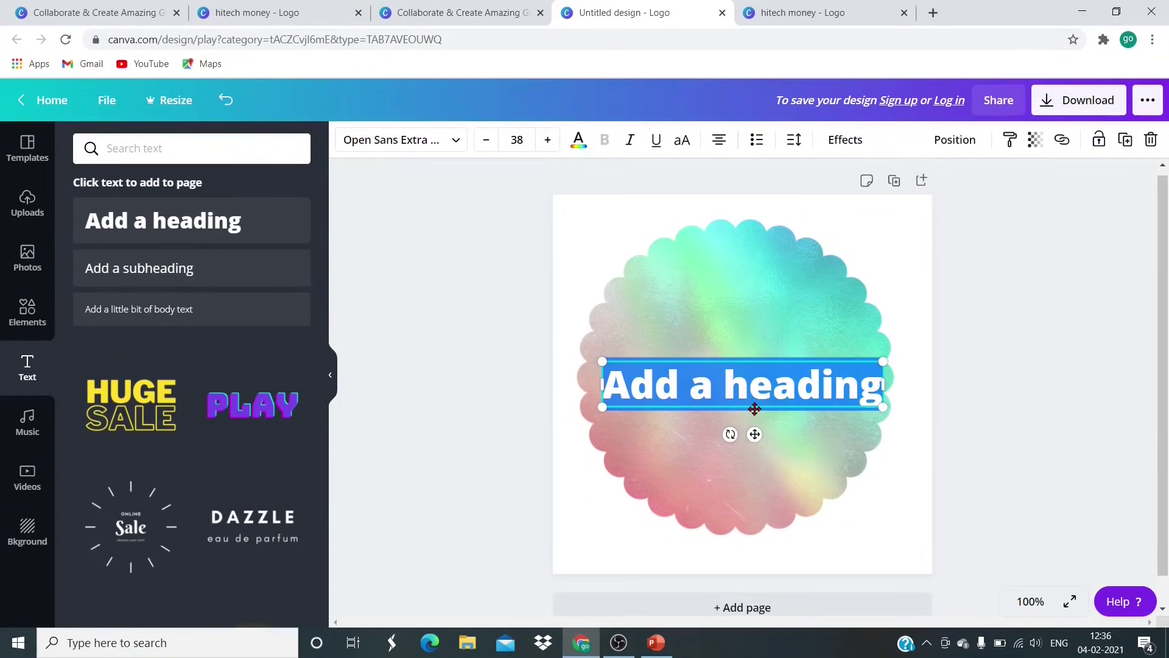
{"action": "key", "text": "BackSpace"}
{"action": "type", "text": "h"}
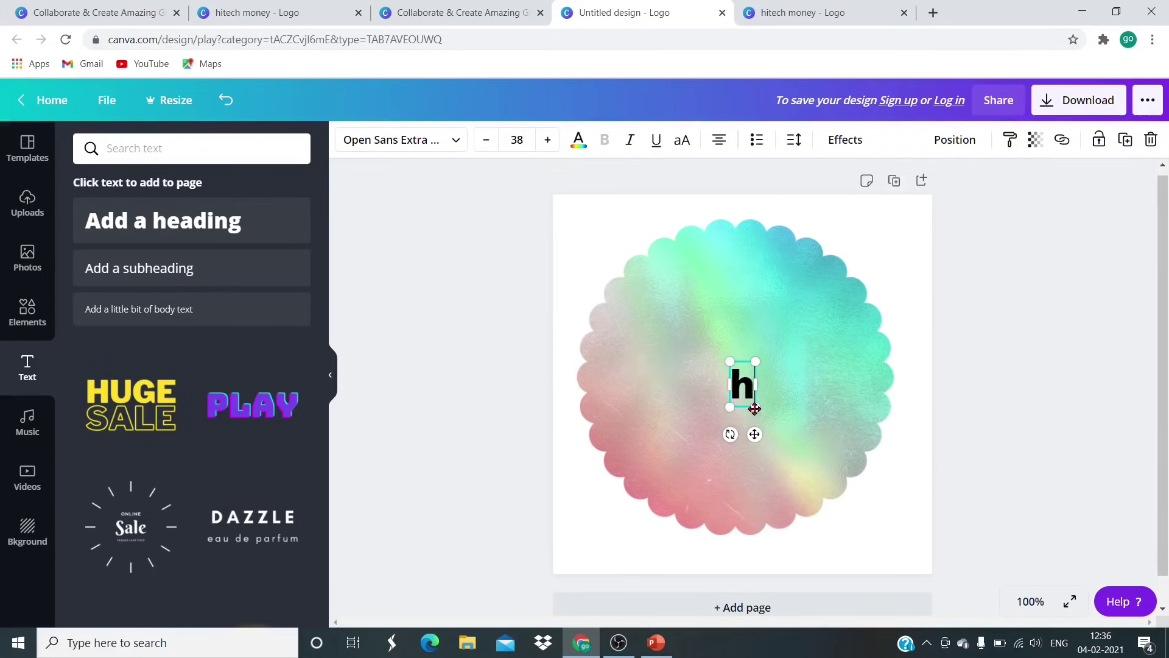
{"action": "type", "text": "itec"}
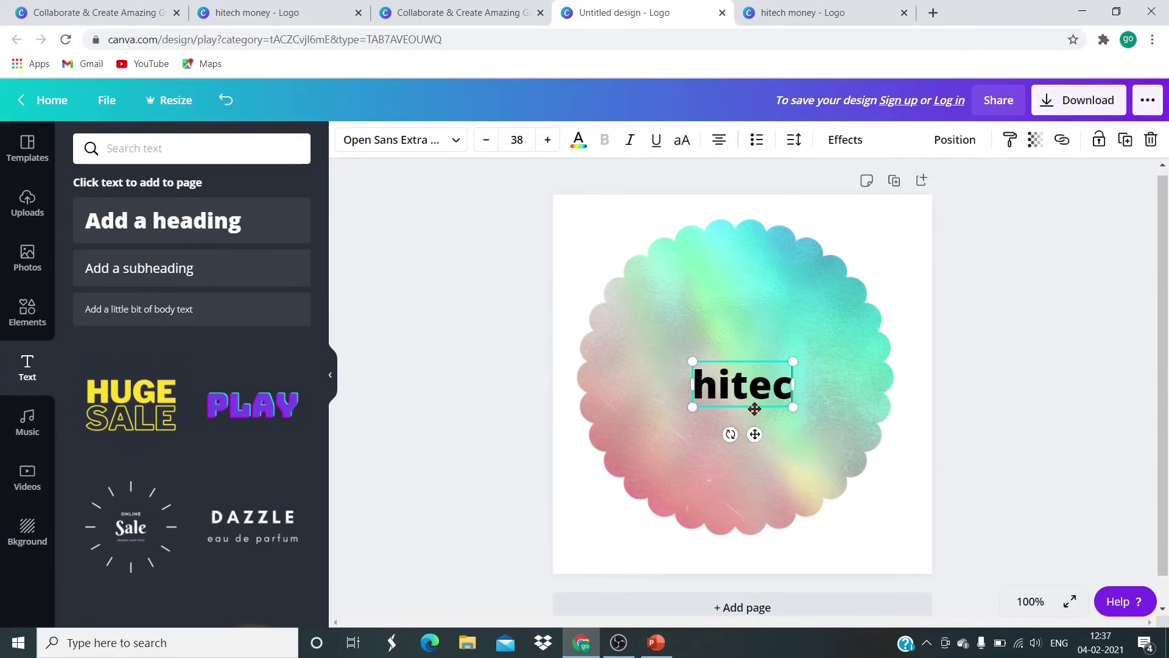
{"action": "type", "text": "h m on"}
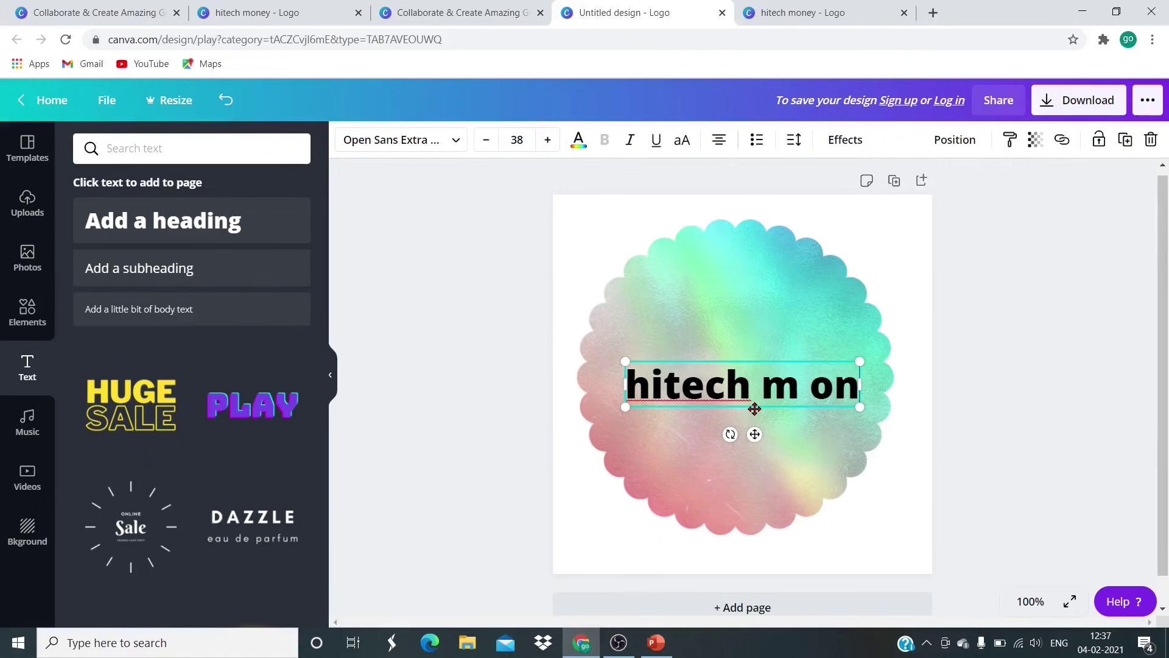
{"action": "type", "text": "ey"}
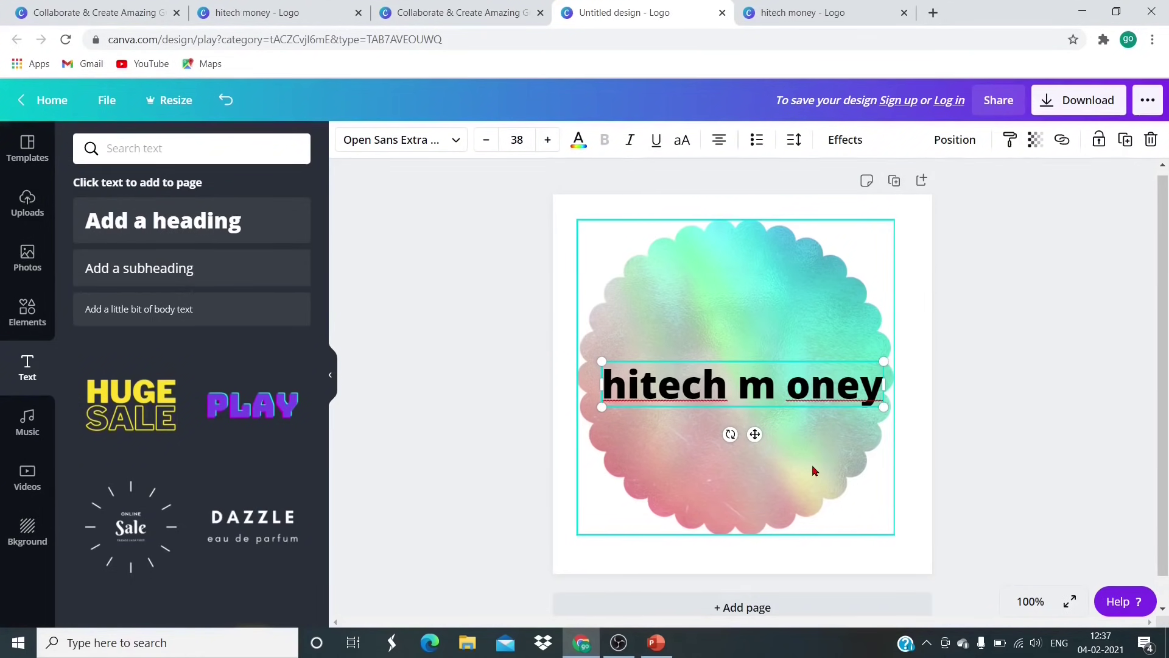
{"action": "key", "text": "Left"}
{"action": "key", "text": "Left"}
{"action": "key", "text": "Left"}
{"action": "key", "text": "Left"}
{"action": "key", "text": "BackSpace"}
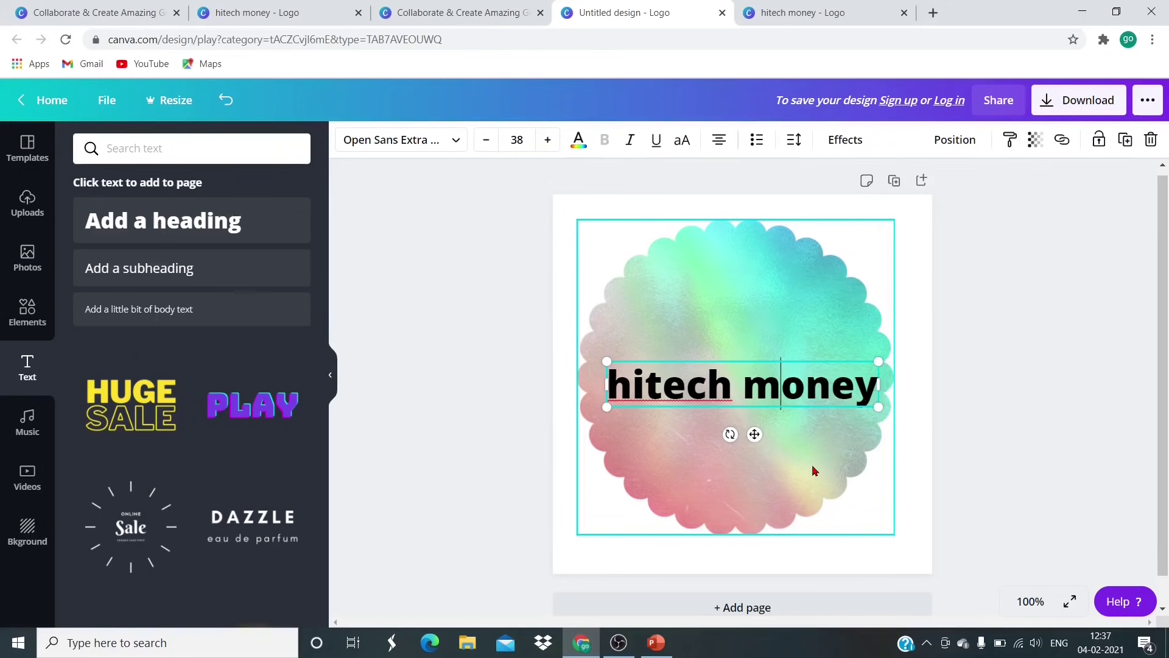
{"action": "left_click", "coordinate": [509, 396]}
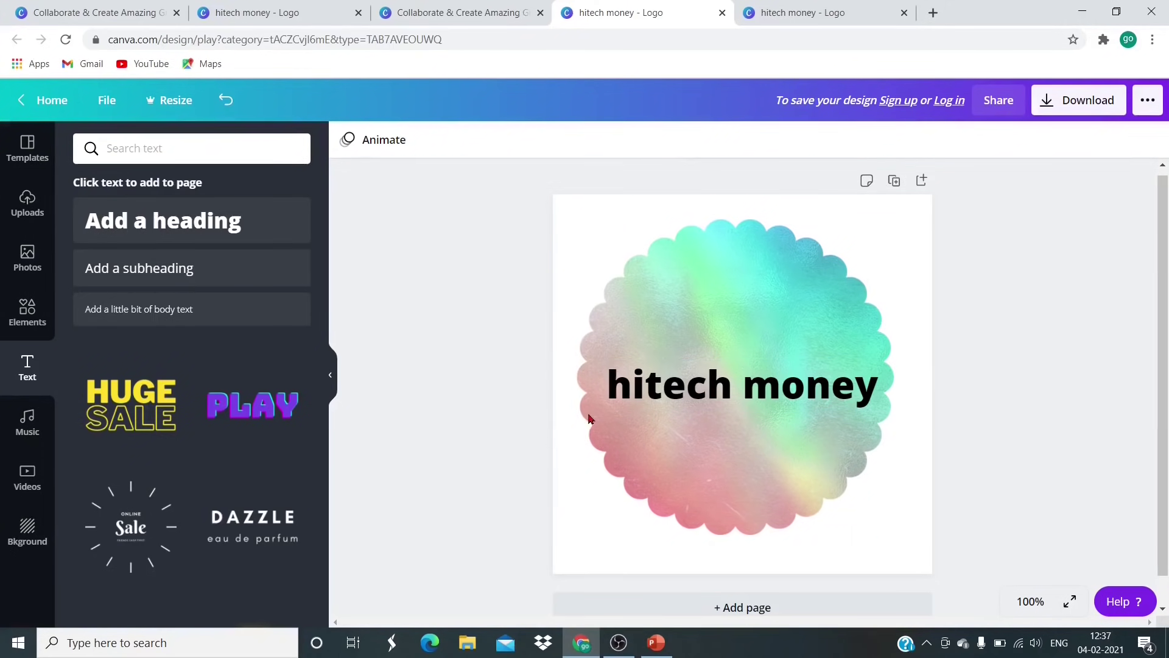
- Try white, black, red and light purple as the colour of the "hitech money" heading
{"action": "left_click", "coordinate": [674, 390]}
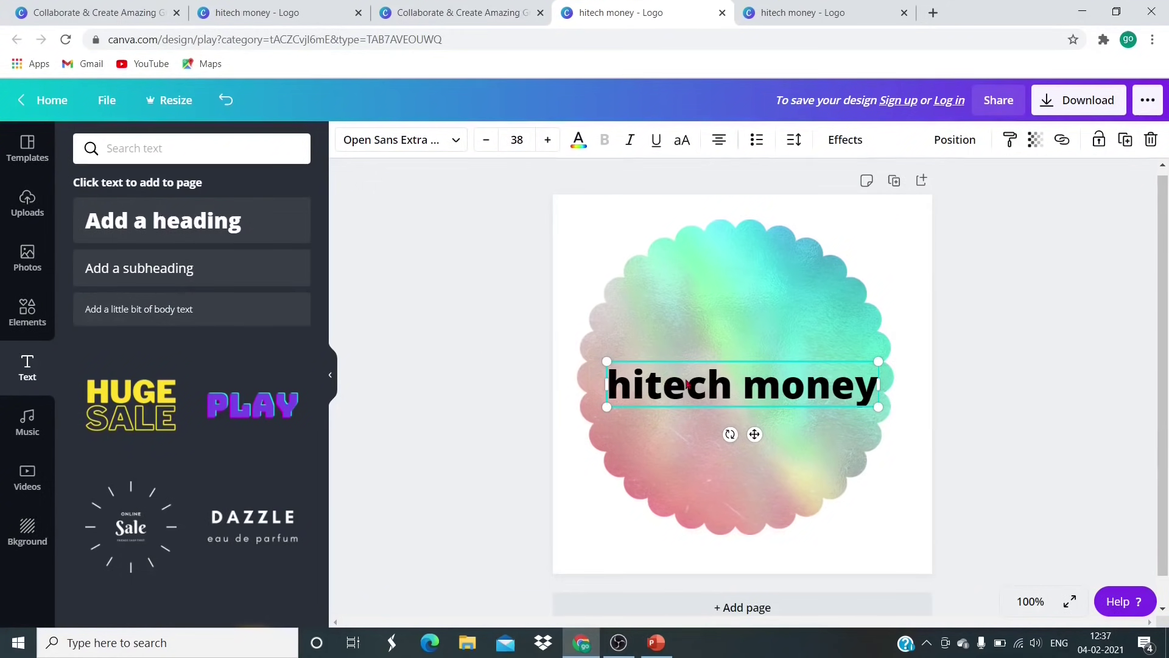
{"action": "left_click", "coordinate": [735, 391]}
{"action": "left_click", "coordinate": [578, 140]}
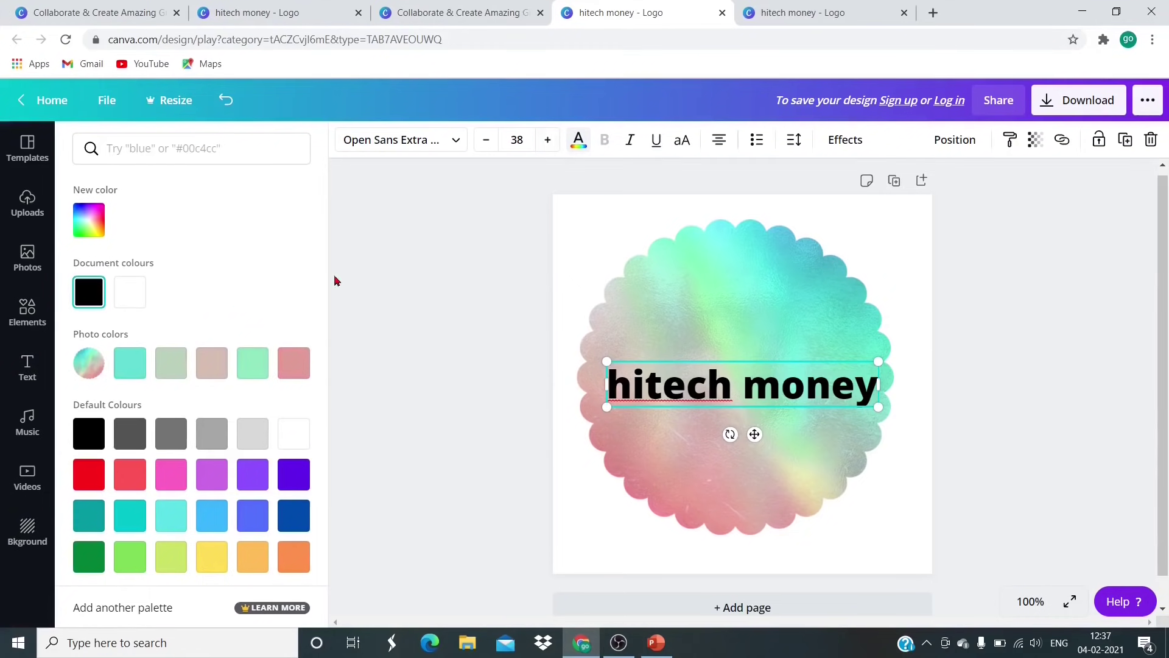
{"action": "left_click", "coordinate": [135, 298]}
{"action": "left_click", "coordinate": [765, 391]}
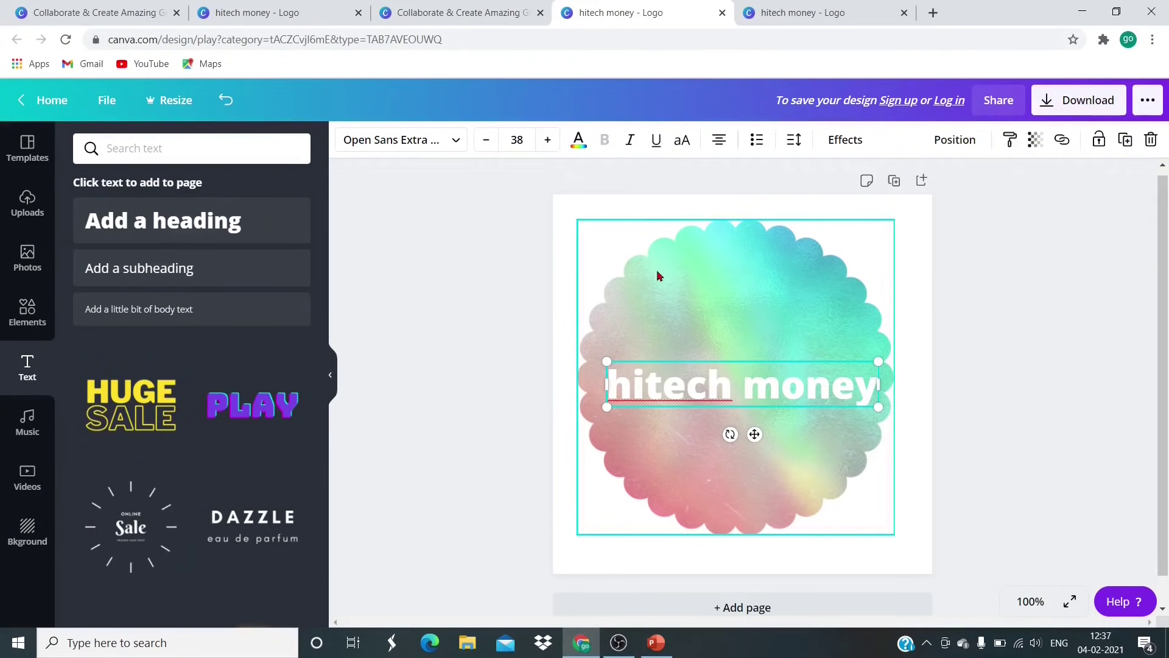
{"action": "left_click", "coordinate": [579, 140]}
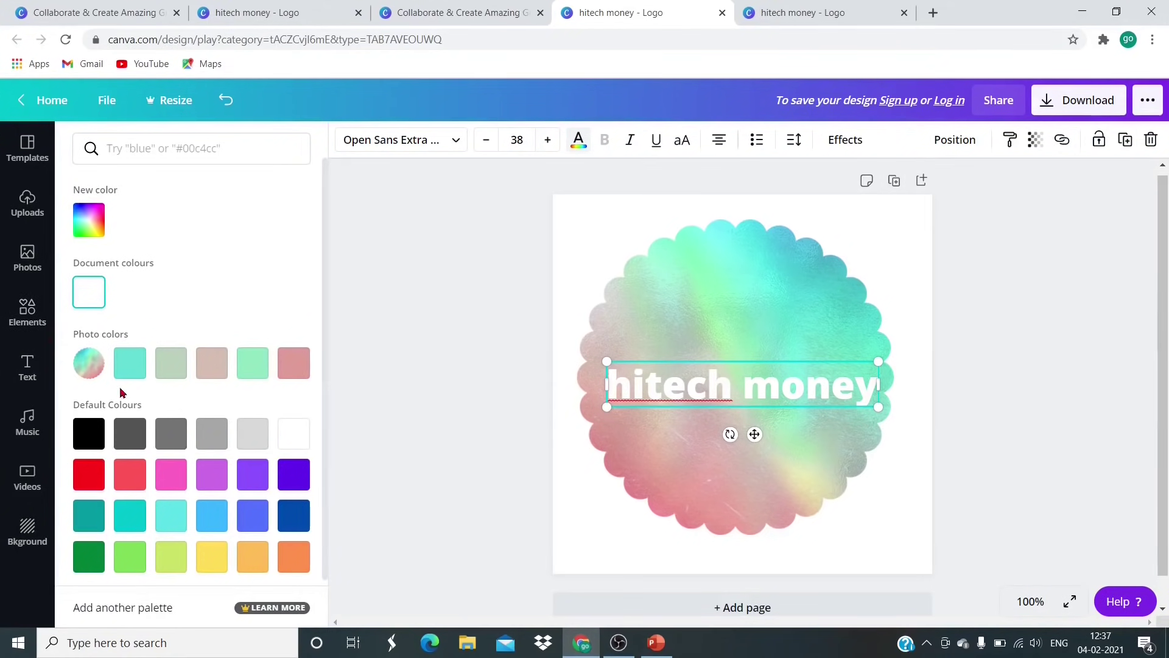
{"action": "left_click", "coordinate": [90, 431]}
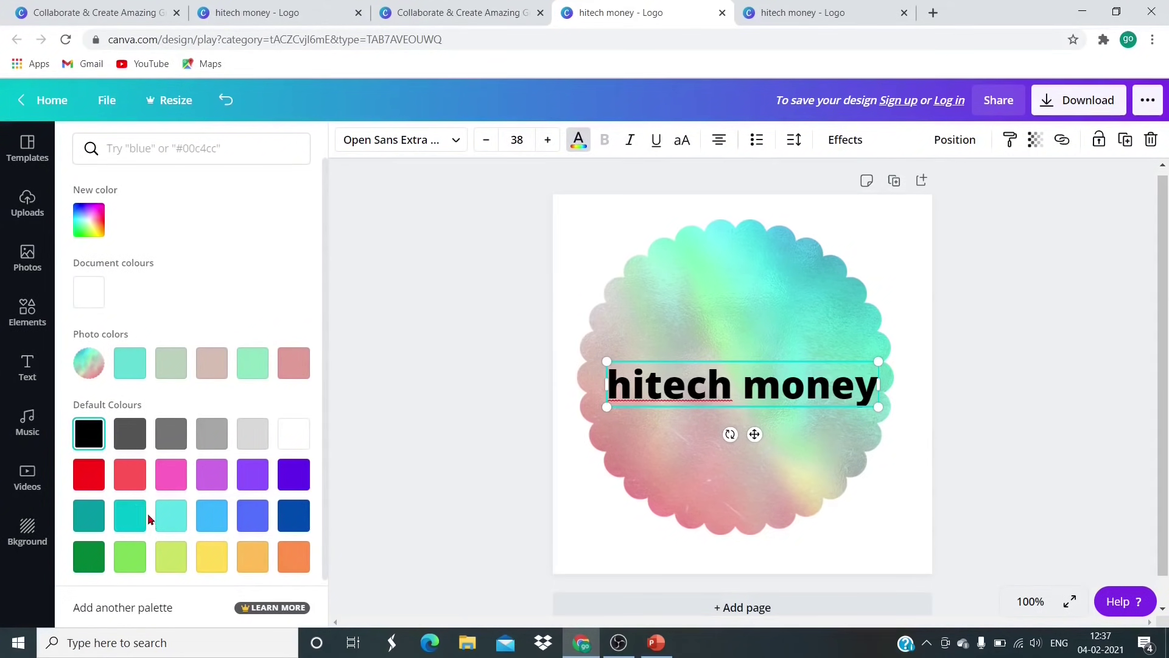
{"action": "left_click", "coordinate": [89, 474]}
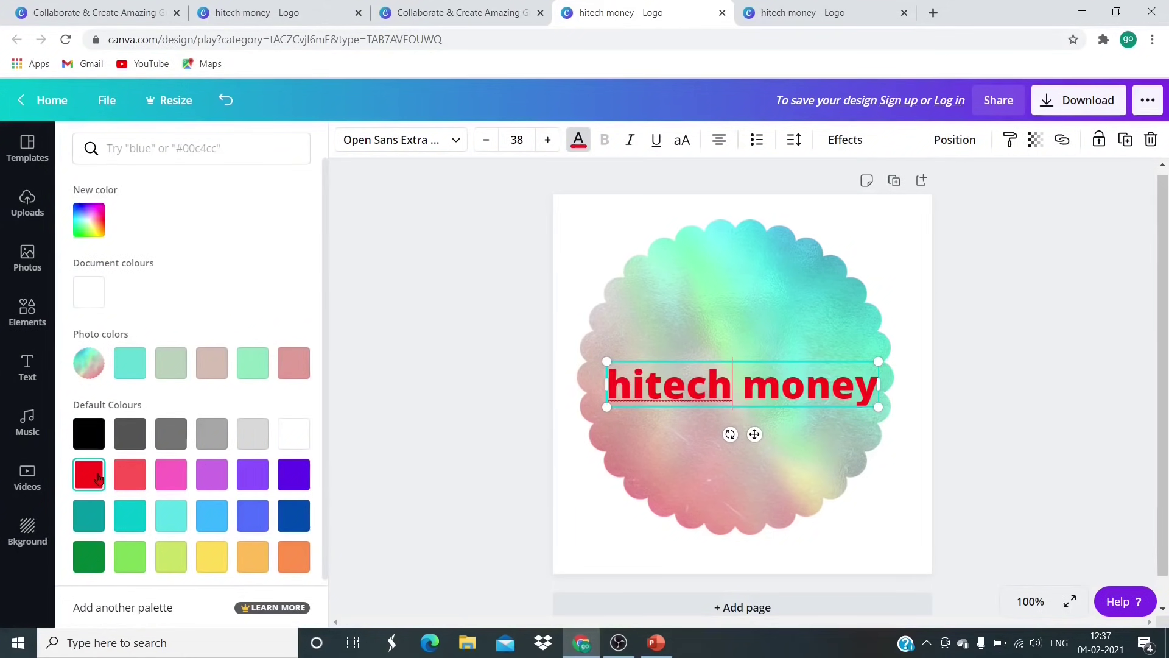
{"action": "left_click", "coordinate": [222, 474]}
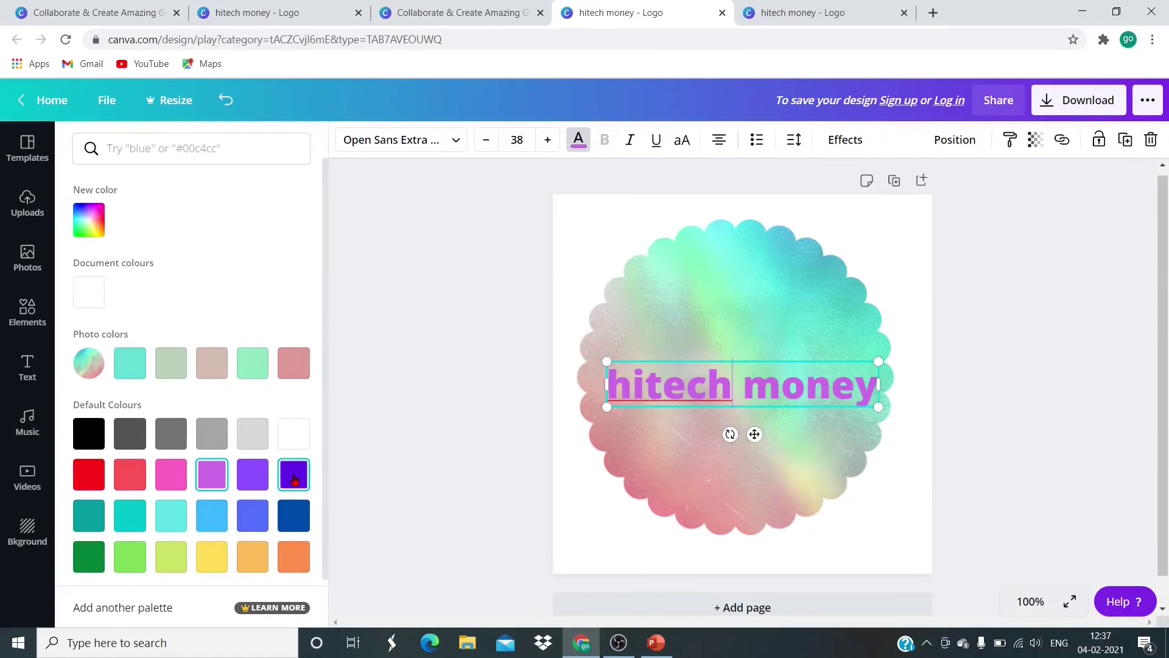
- Give the "hitech money" heading the custom orange-red colour #E6470C
{"action": "left_click", "coordinate": [87, 225]}
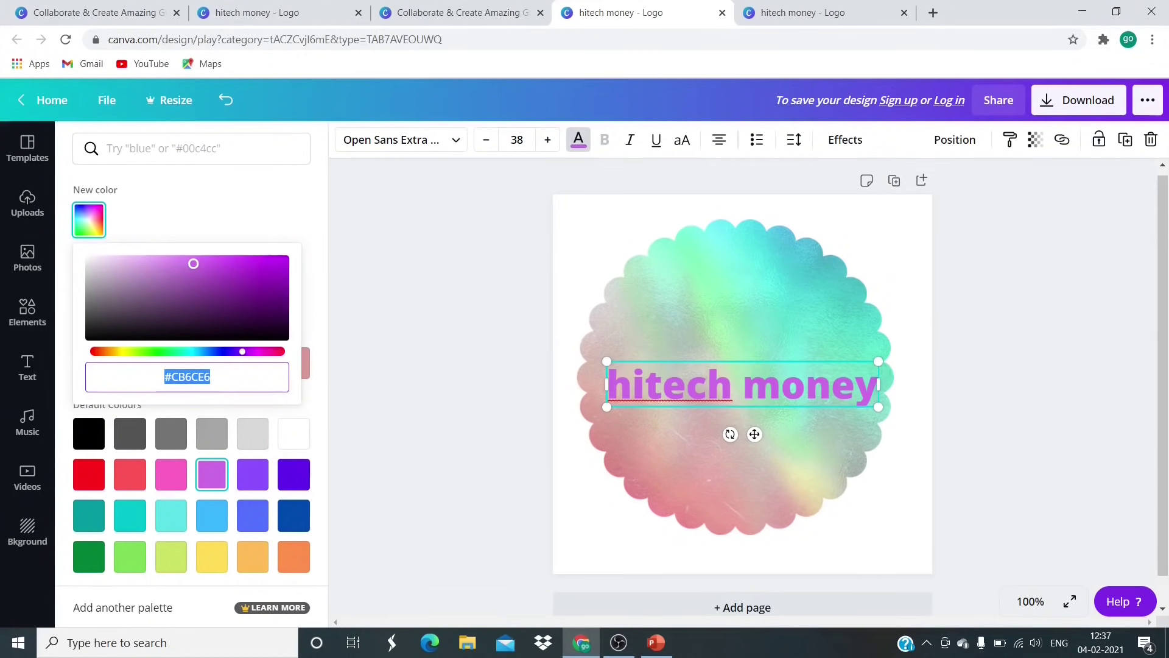
{"action": "left_click_drag", "start_coordinate": [269, 300], "coordinate": [279, 264]}
{"action": "left_click", "coordinate": [103, 353]}
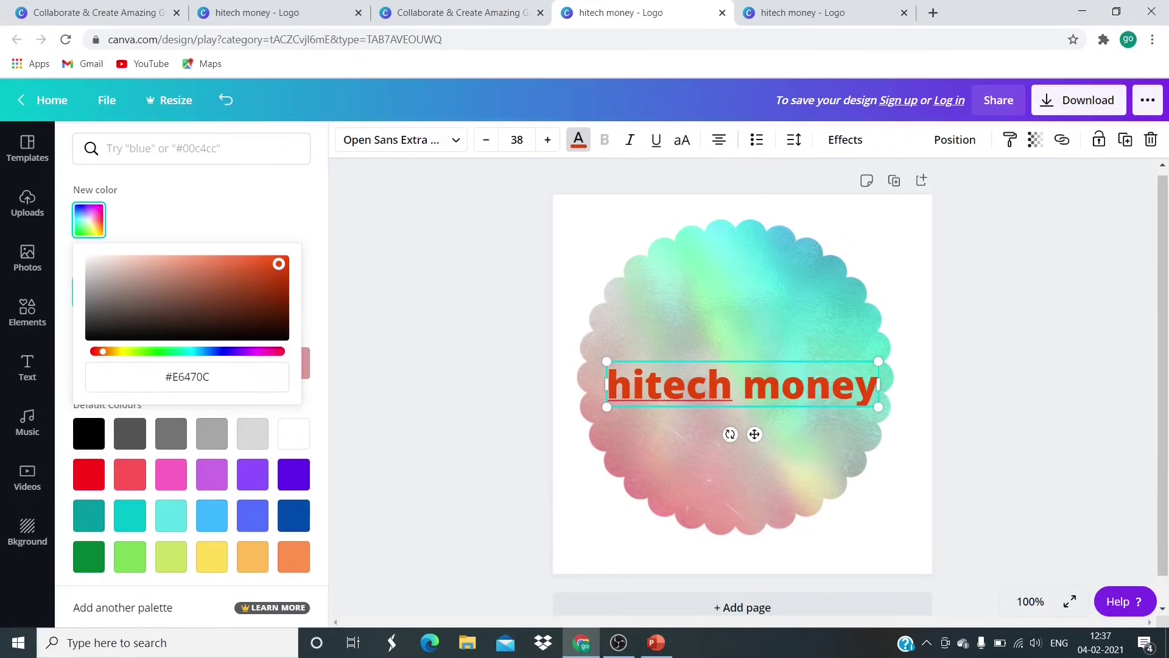
{"action": "left_click", "coordinate": [439, 309]}
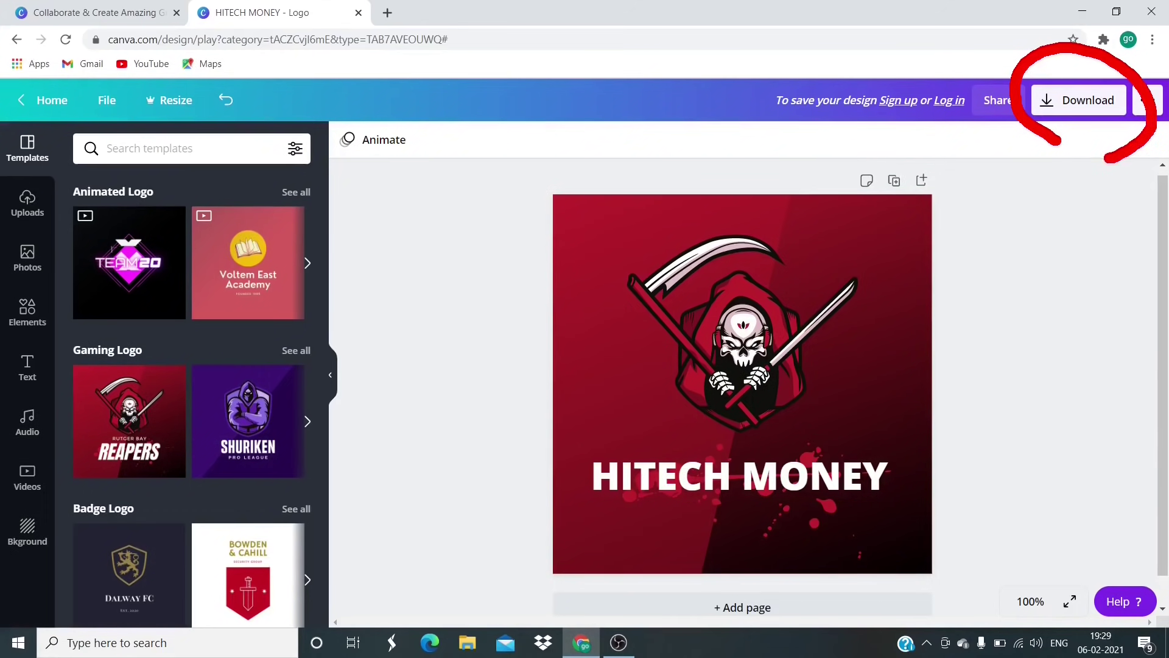
- Review the download file types for the HITECH MONEY reaper logo, keep PNG selected, and close the download options
{"action": "left_click", "coordinate": [1075, 102]}
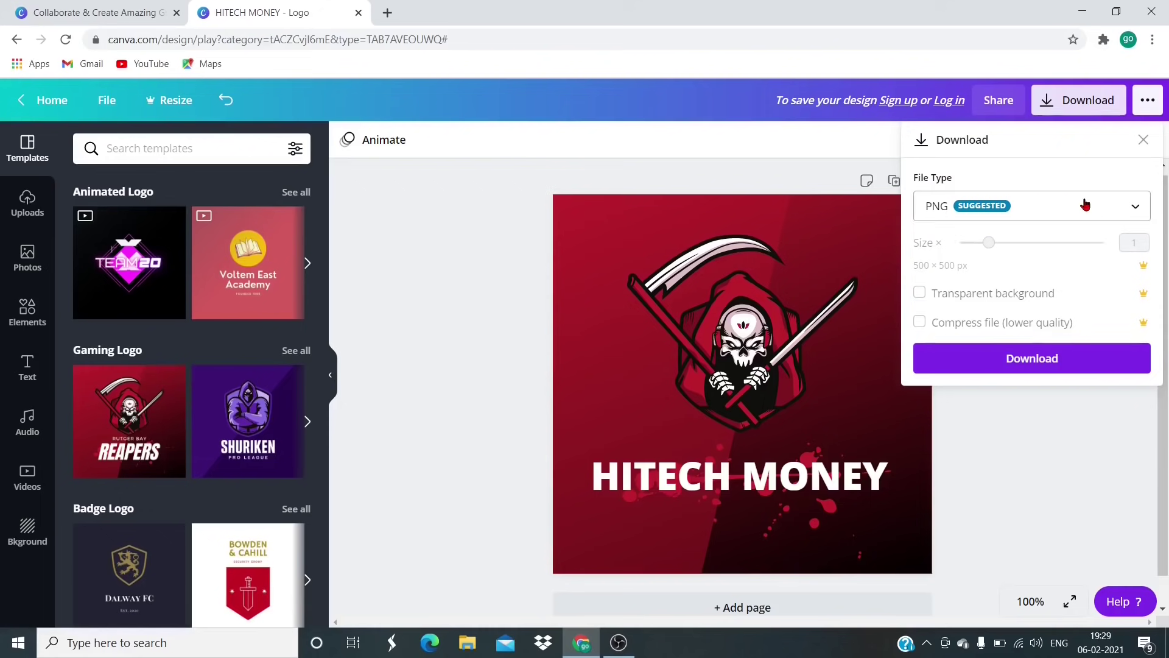
{"action": "left_click", "coordinate": [1134, 205]}
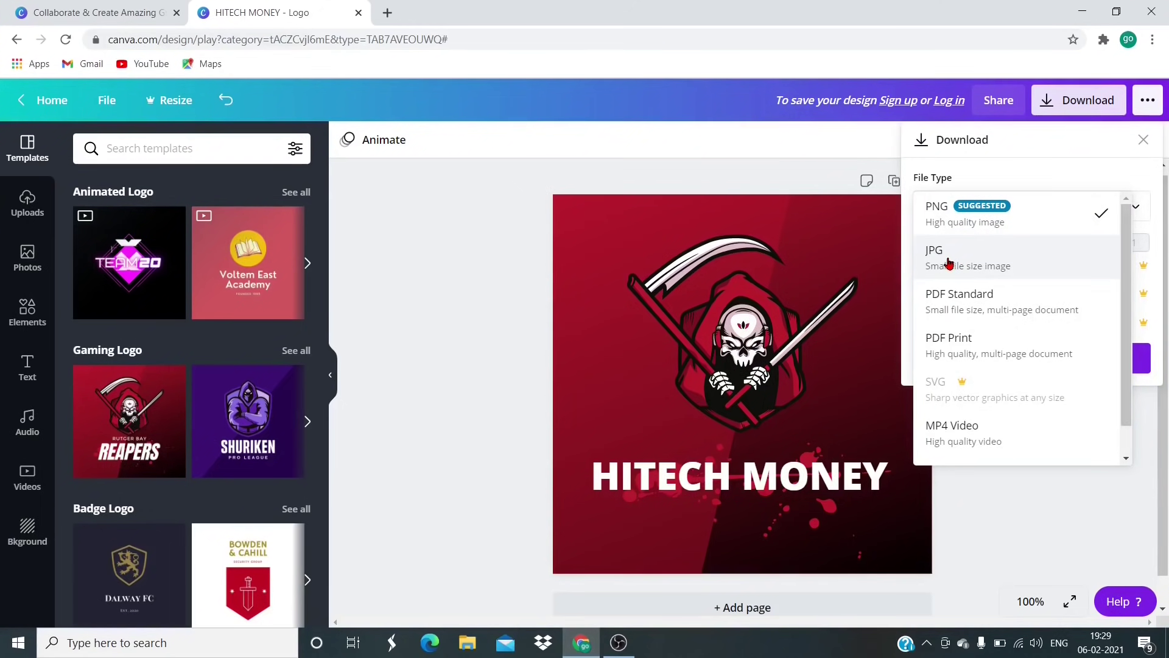
{"action": "scroll", "coordinate": [983, 451], "scroll_direction": "down", "scroll_amount": 1}
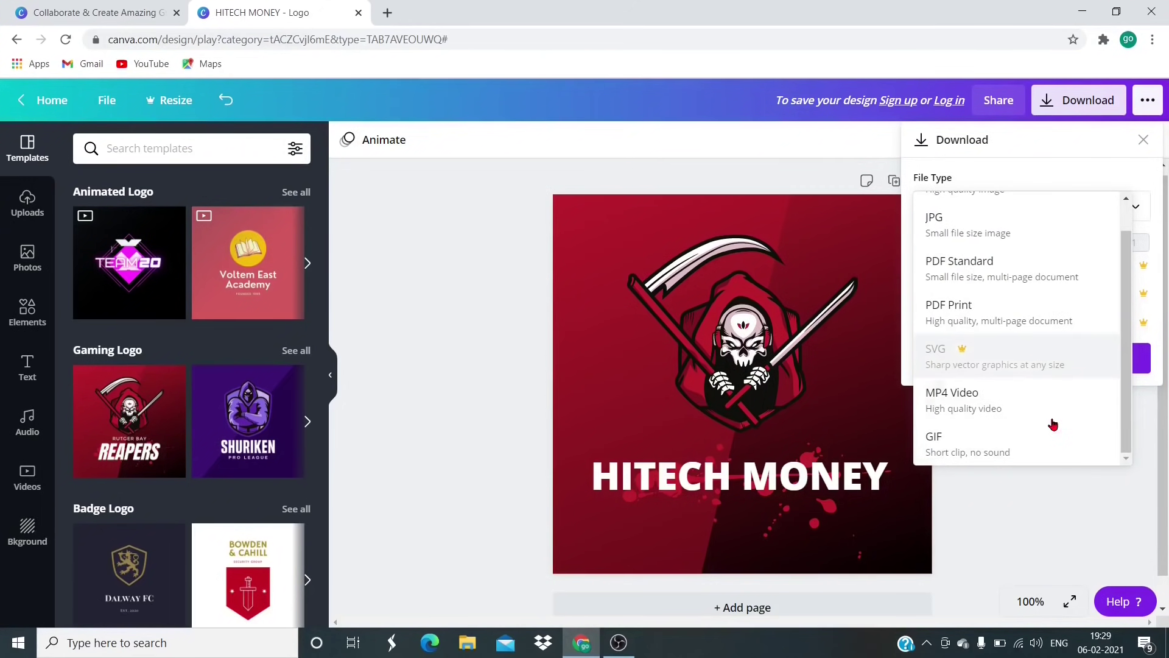
{"action": "scroll", "coordinate": [981, 268], "scroll_direction": "up", "scroll_amount": 1}
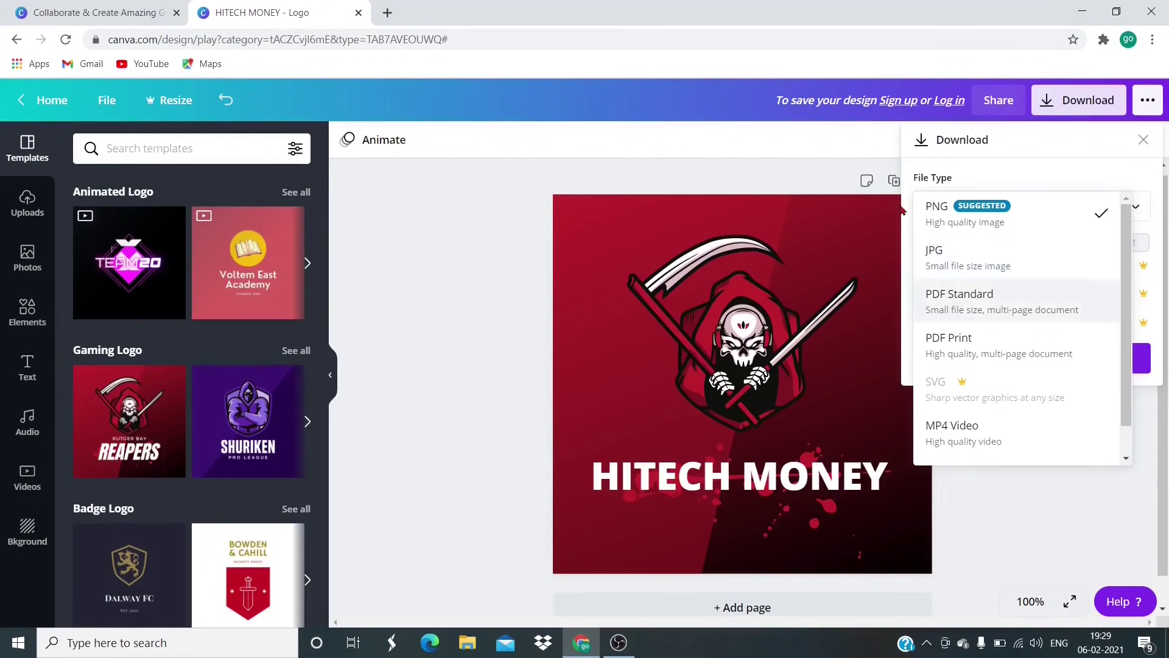
{"action": "left_click", "coordinate": [1009, 210]}
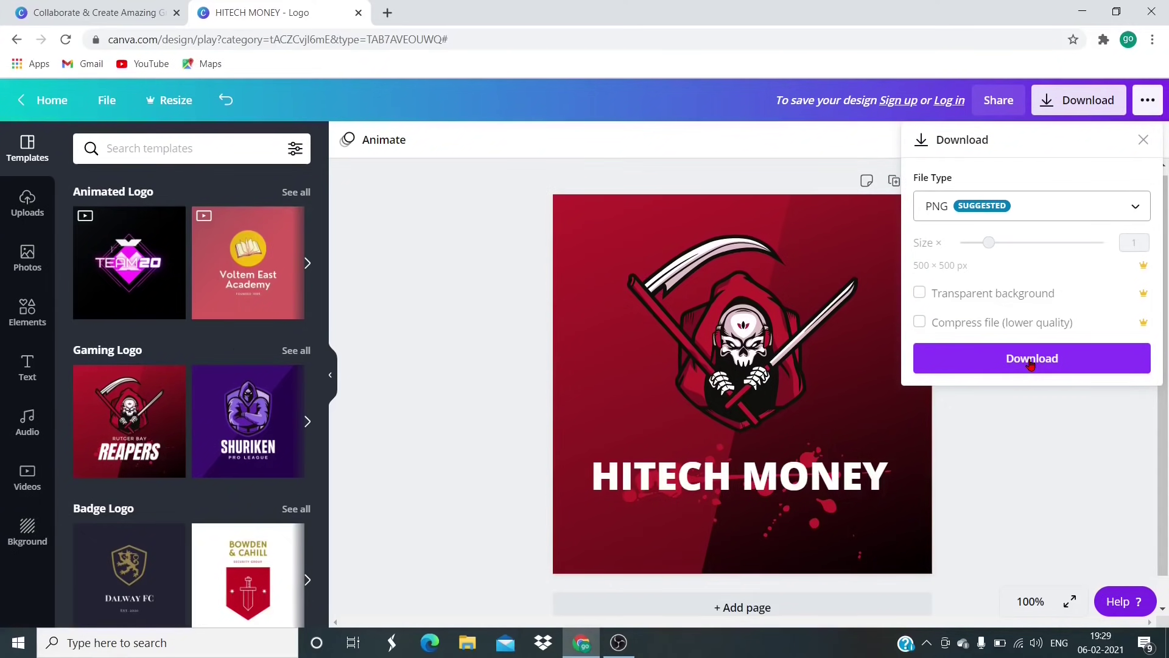
{"action": "left_click", "coordinate": [1142, 140]}
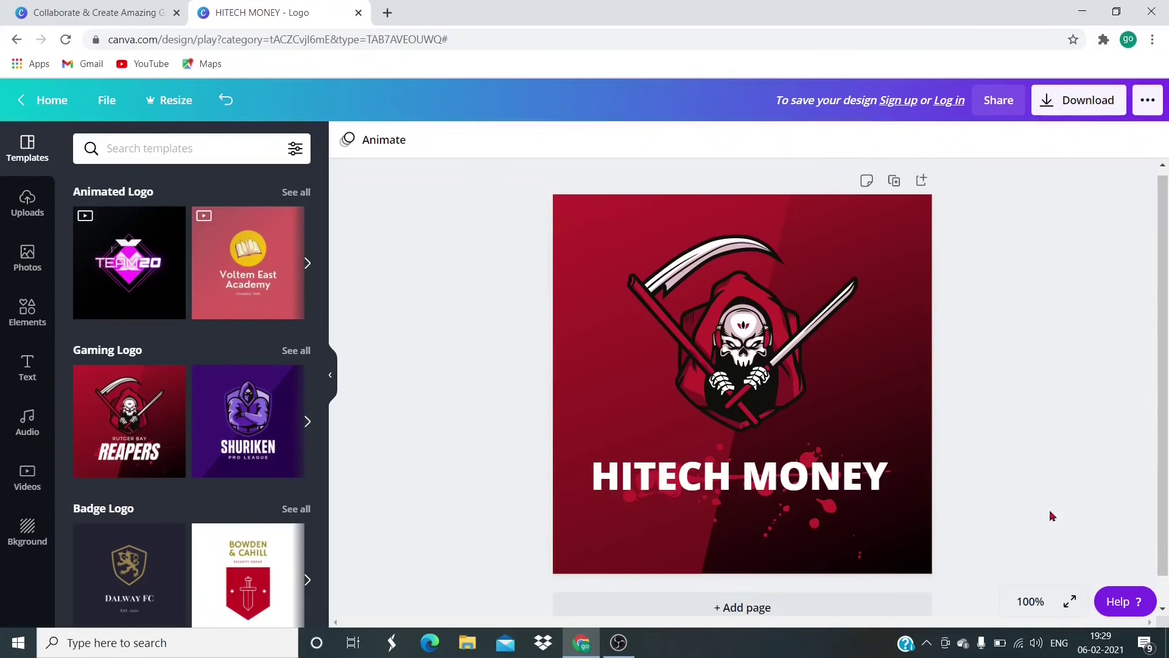
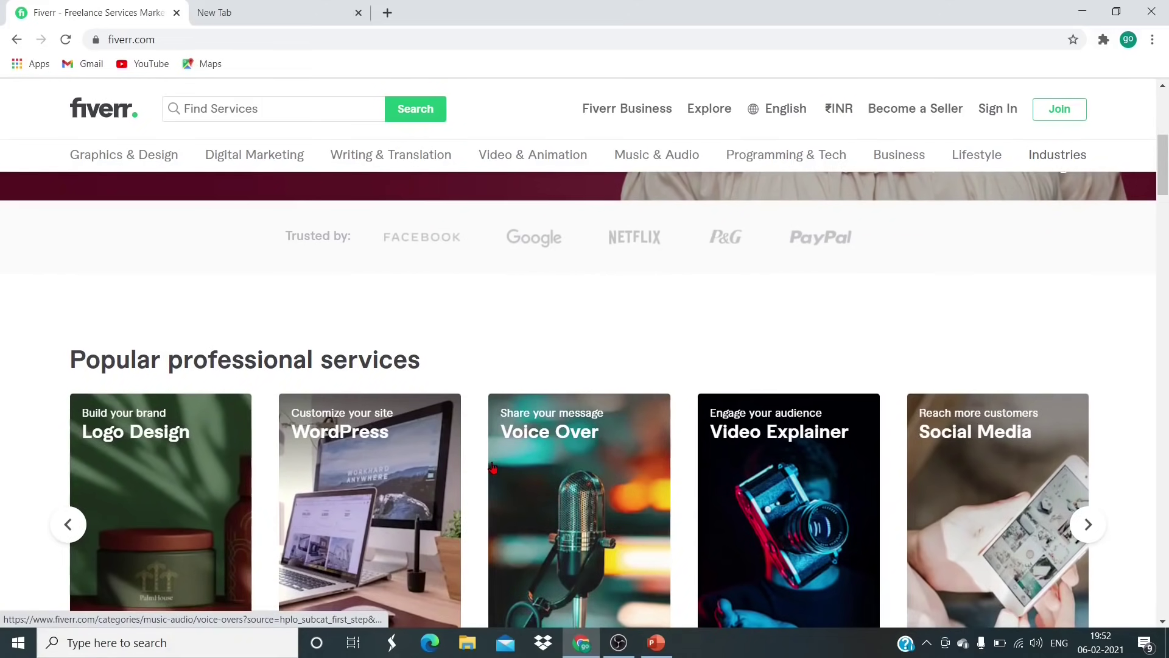
- Examine the Fiverr home page from the popular professional services down to the Explore the marketplace categories
{"action": "scroll", "coordinate": [493, 466], "scroll_direction": "down", "scroll_amount": 2}
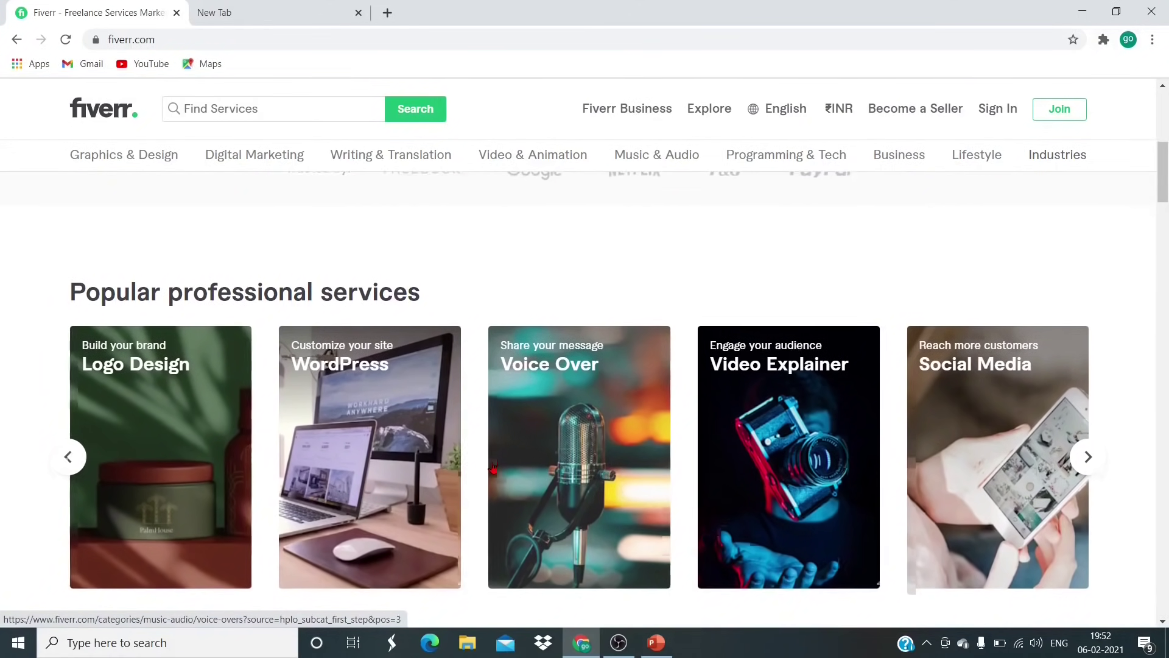
{"action": "scroll", "coordinate": [493, 466], "scroll_direction": "down", "scroll_amount": 2}
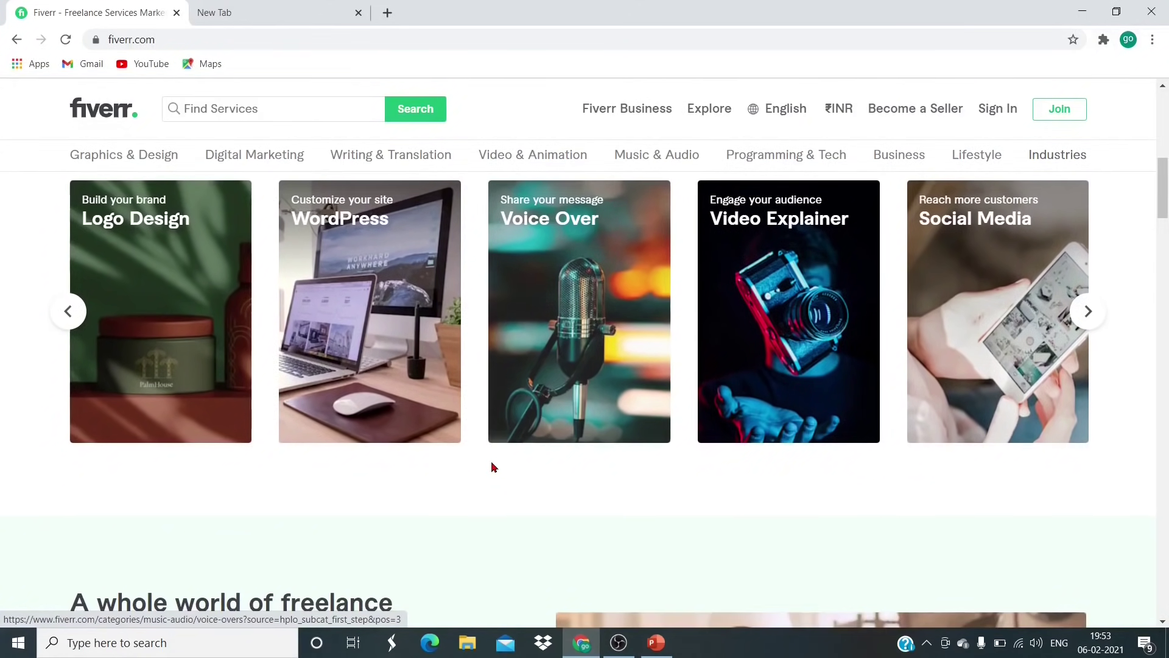
{"action": "scroll", "coordinate": [493, 466], "scroll_direction": "down", "scroll_amount": 2}
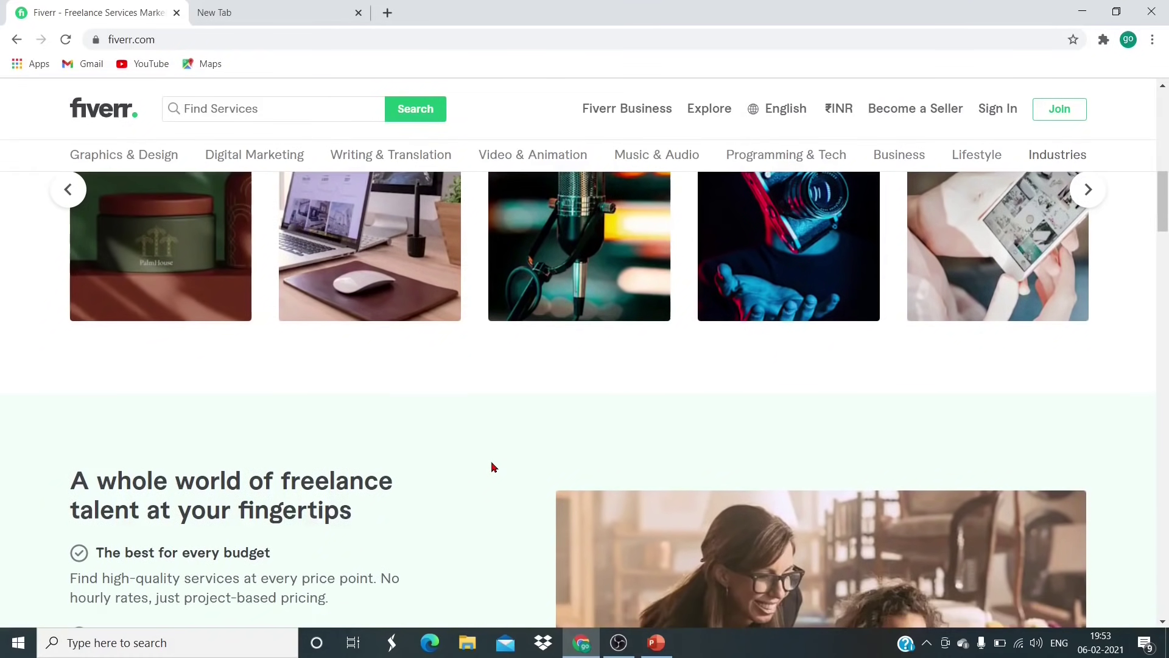
{"action": "scroll", "coordinate": [493, 466], "scroll_direction": "down", "scroll_amount": 2}
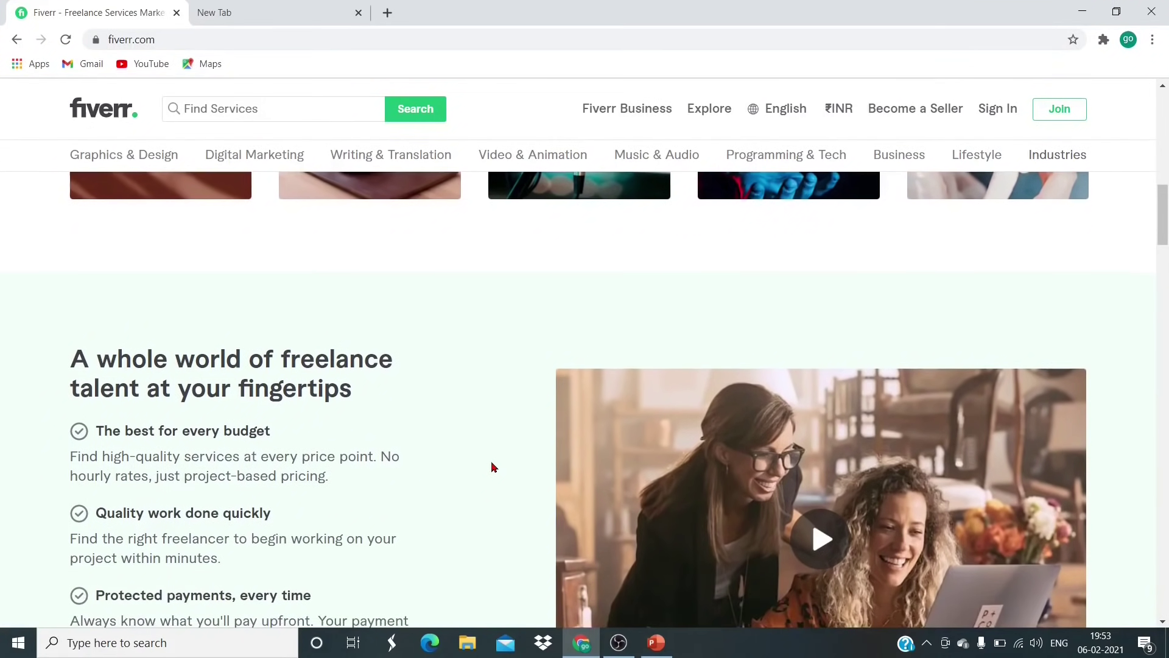
{"action": "scroll", "coordinate": [492, 464], "scroll_direction": "down", "scroll_amount": 2}
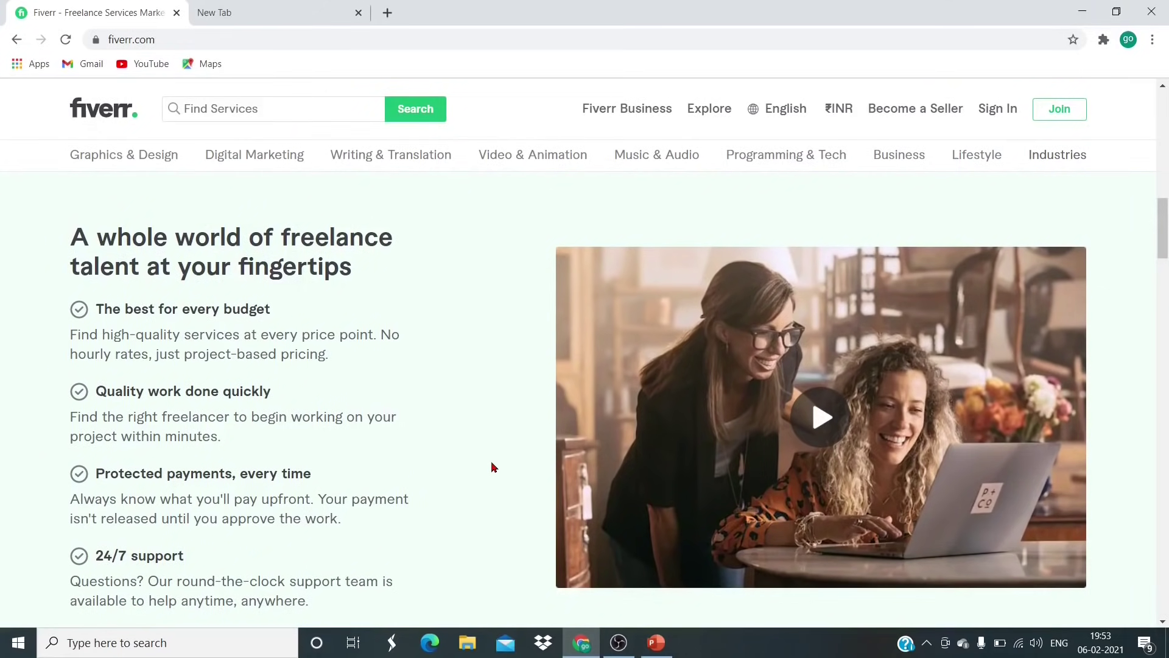
{"action": "scroll", "coordinate": [493, 467], "scroll_direction": "down", "scroll_amount": 2}
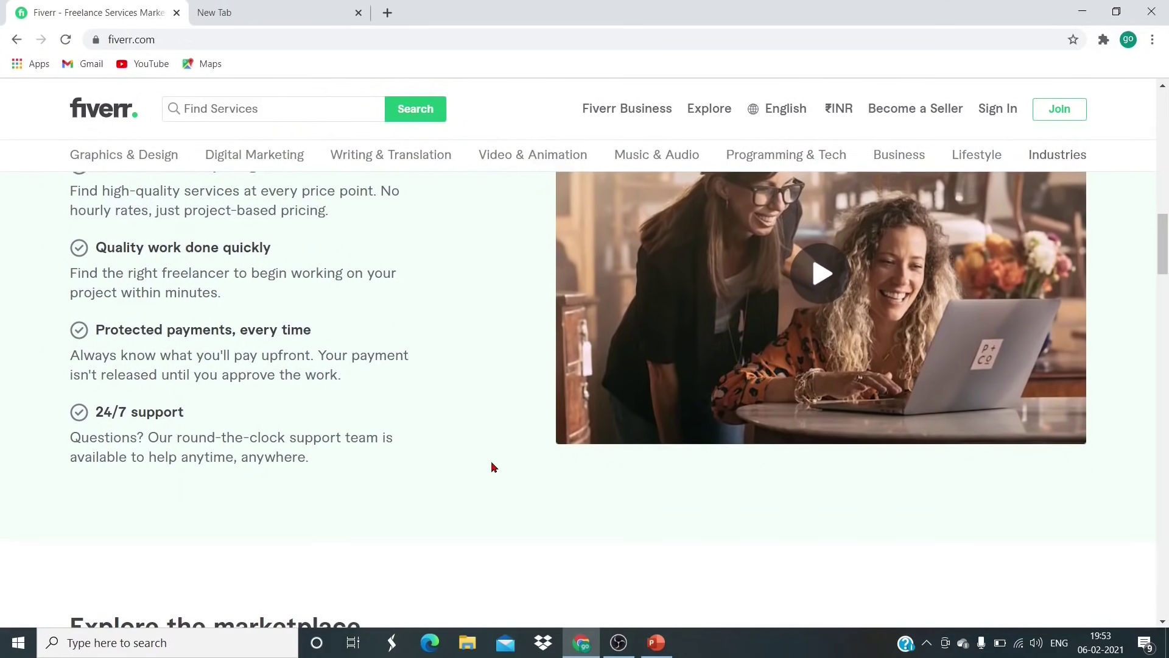
{"action": "scroll", "coordinate": [493, 467], "scroll_direction": "down", "scroll_amount": 2}
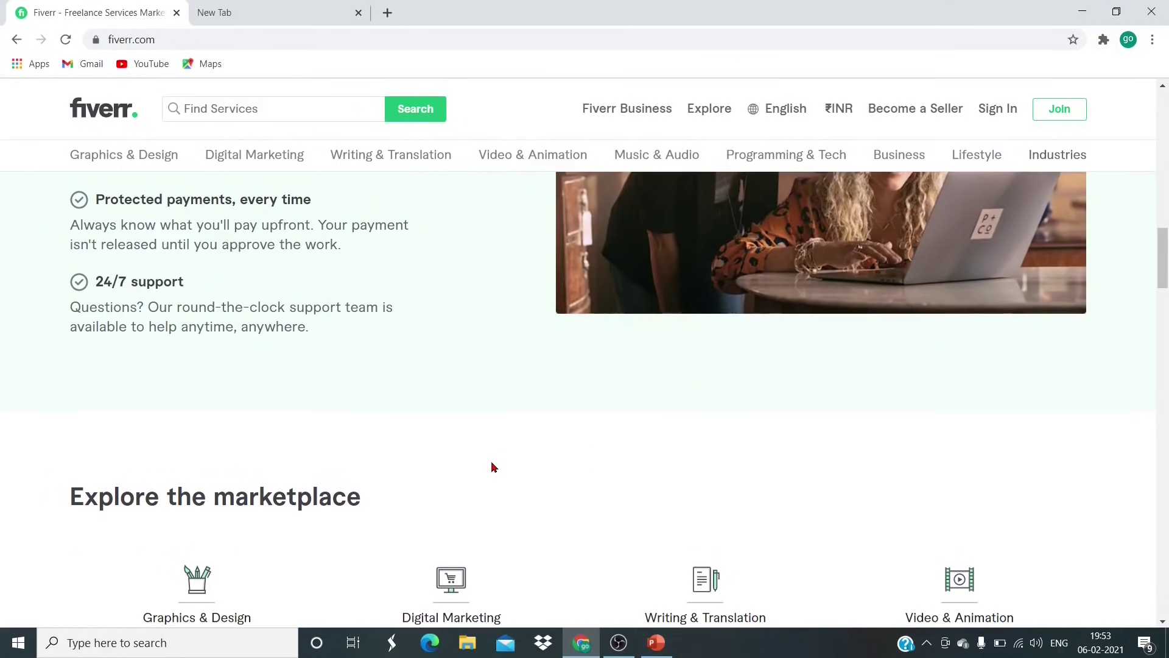
{"action": "scroll", "coordinate": [494, 466], "scroll_direction": "down", "scroll_amount": 2}
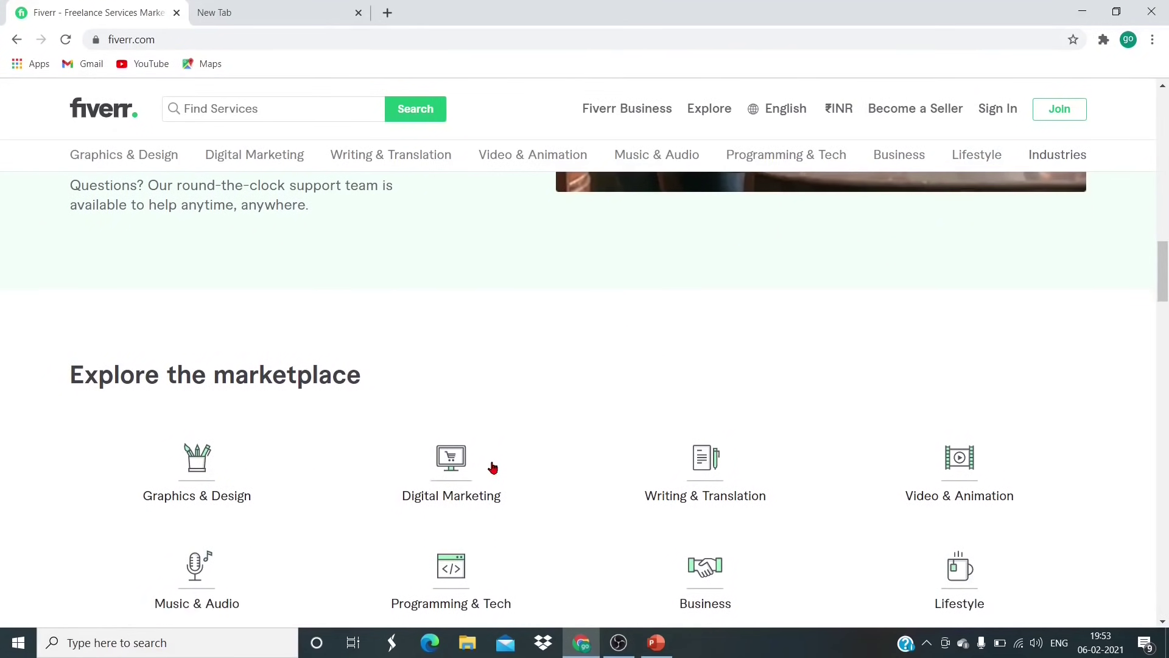
- Examine the Fiverr home page from the Explore the marketplace categories through the Fiverr Business section to the customer testimonials
{"action": "scroll", "coordinate": [493, 466], "scroll_direction": "down", "scroll_amount": 2}
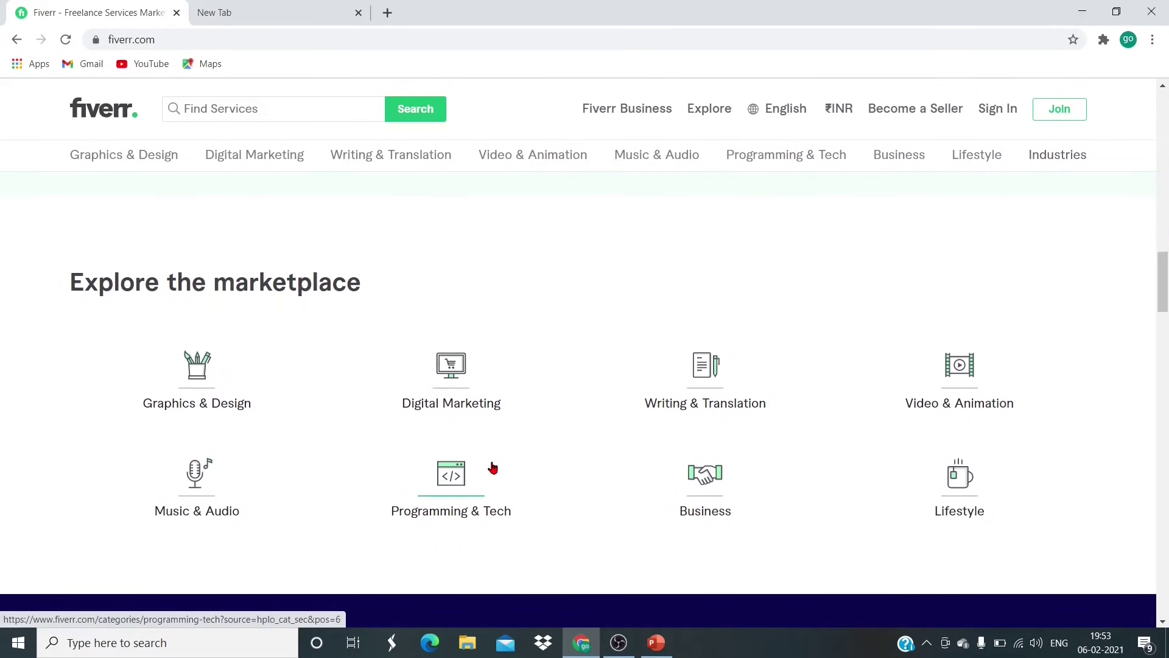
{"action": "scroll", "coordinate": [493, 466], "scroll_direction": "down", "scroll_amount": 2}
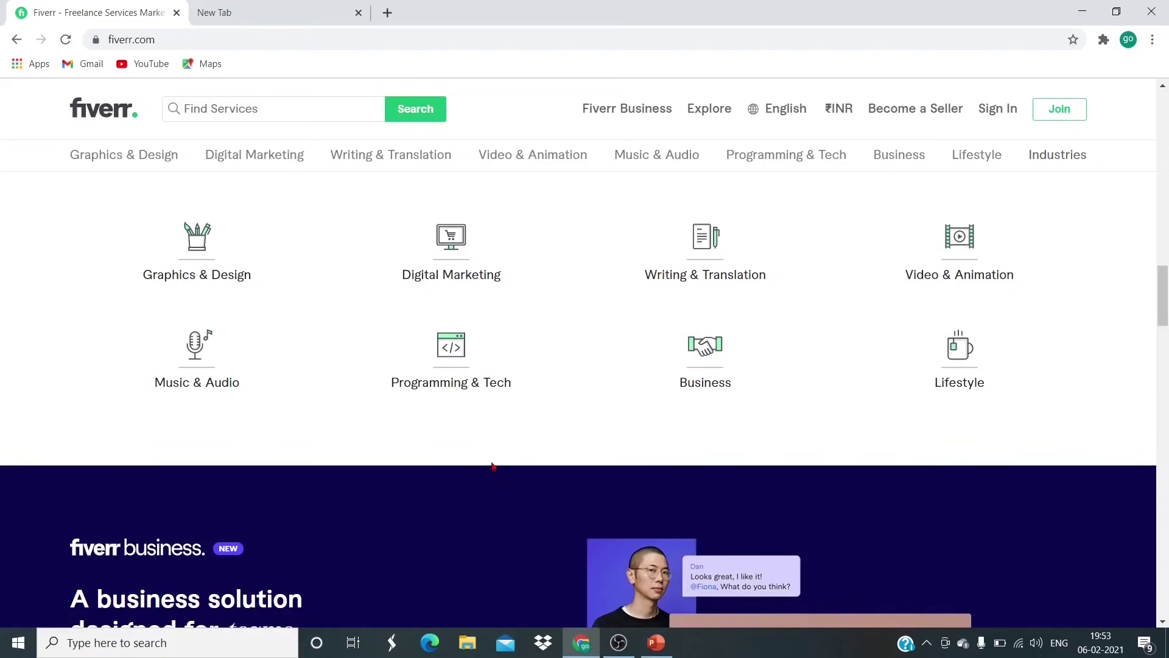
{"action": "scroll", "coordinate": [493, 466], "scroll_direction": "down", "scroll_amount": 2}
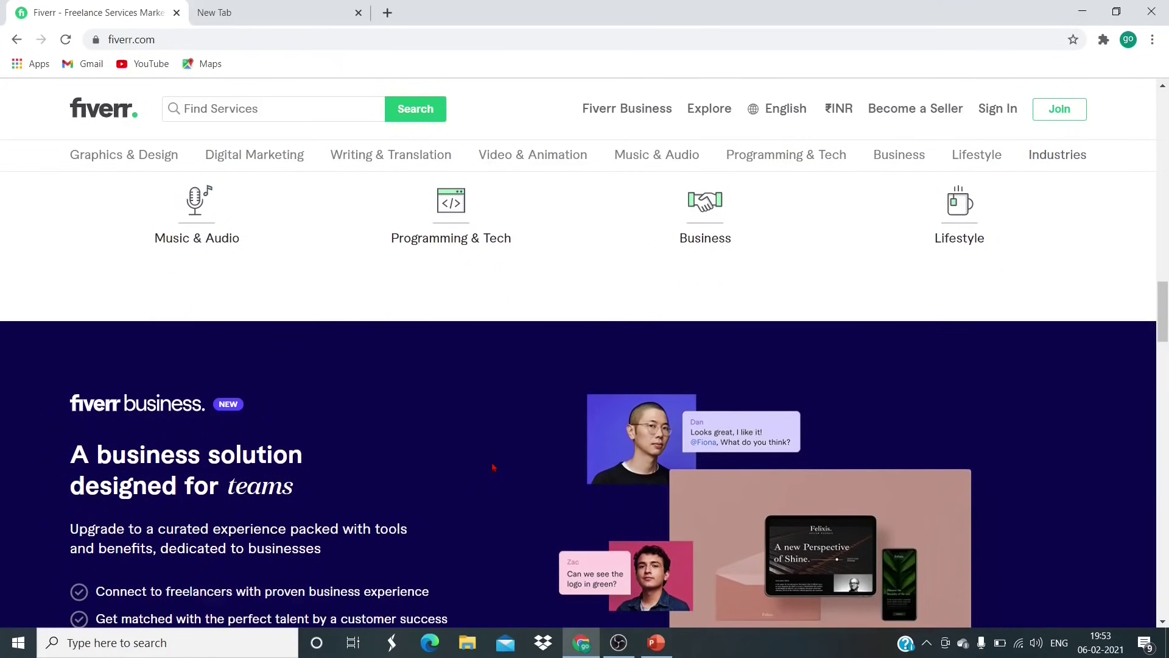
{"action": "scroll", "coordinate": [493, 467], "scroll_direction": "down", "scroll_amount": 2}
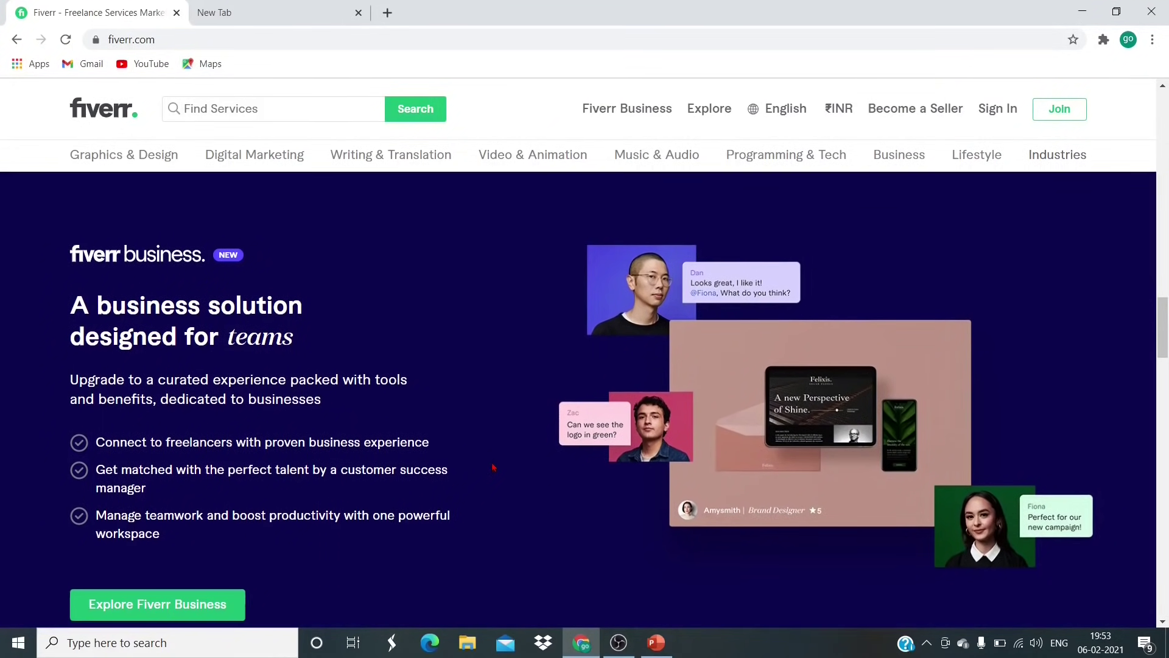
{"action": "scroll", "coordinate": [493, 467], "scroll_direction": "down", "scroll_amount": 2}
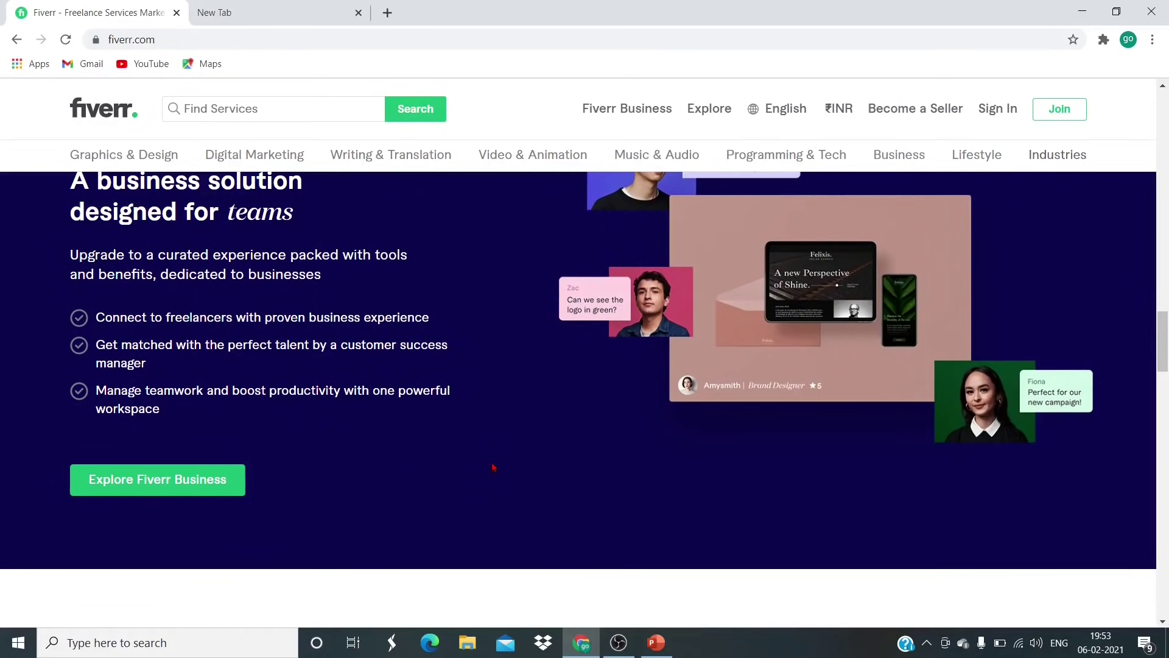
{"action": "scroll", "coordinate": [493, 467], "scroll_direction": "down", "scroll_amount": 3}
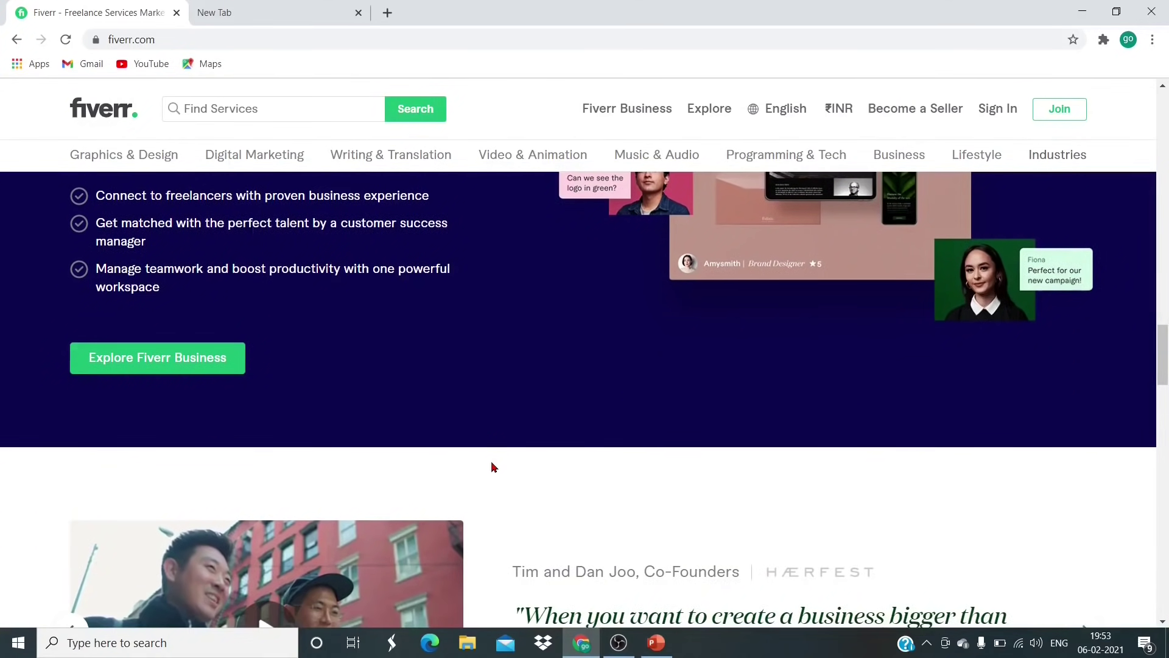
{"action": "scroll", "coordinate": [494, 466], "scroll_direction": "down", "scroll_amount": 3}
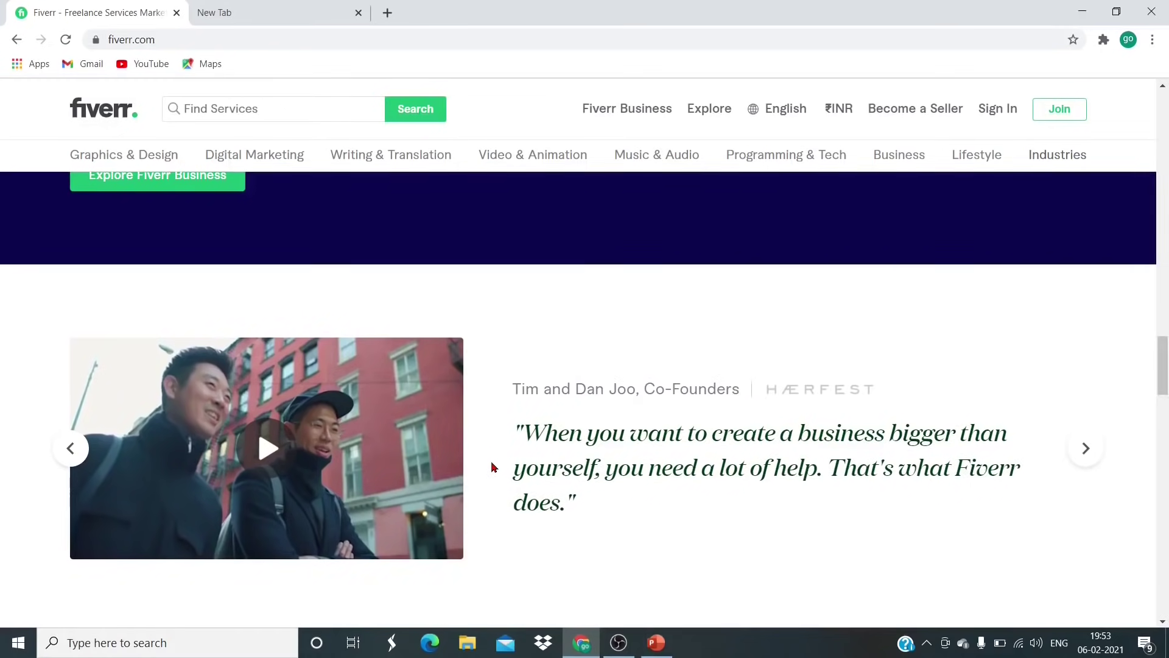
{"action": "scroll", "coordinate": [493, 466], "scroll_direction": "down", "scroll_amount": 3}
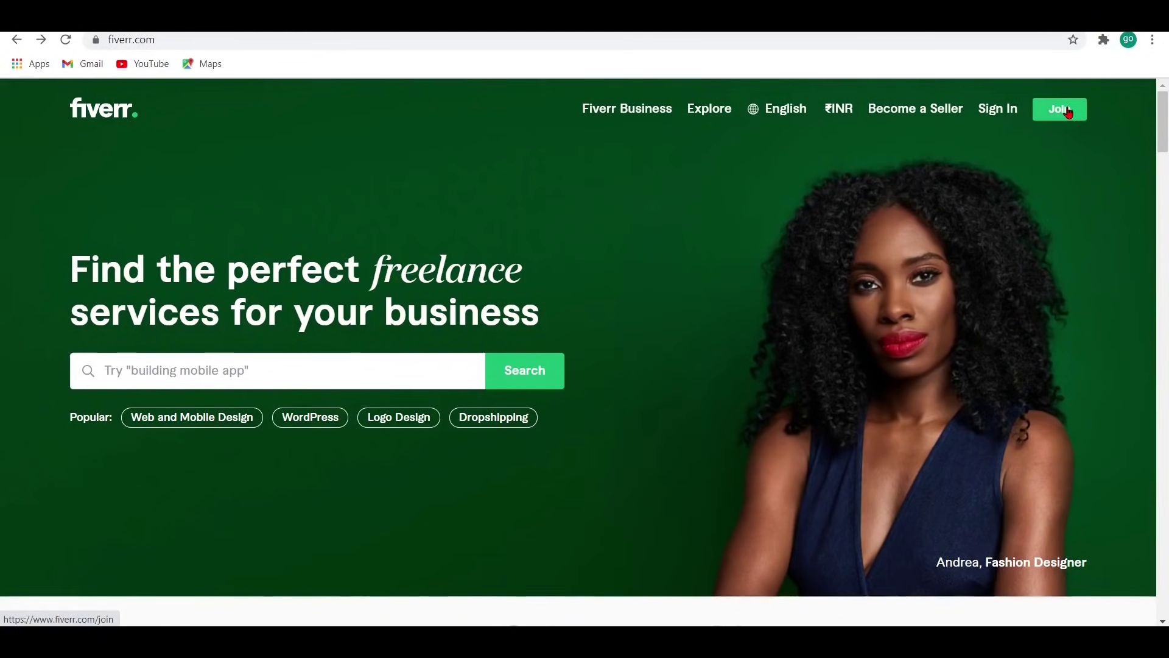
- Open the Join Fiverr form, enter the chosen account username, and select the password field
{"action": "left_click", "coordinate": [1061, 109]}
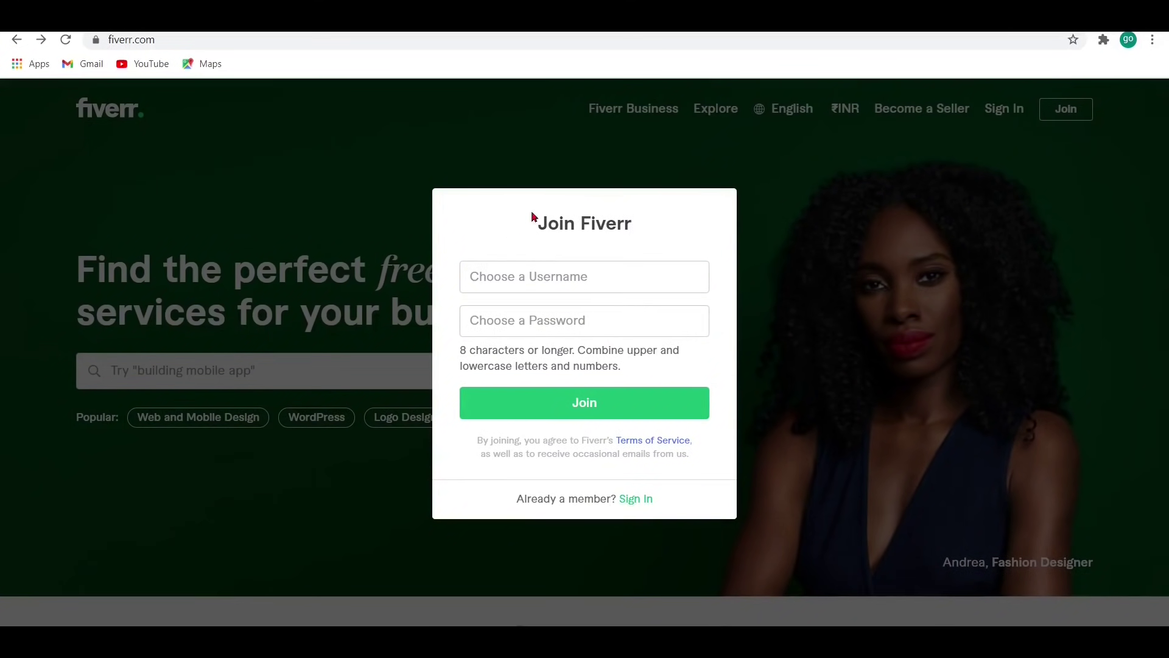
{"action": "left_click", "coordinate": [560, 277]}
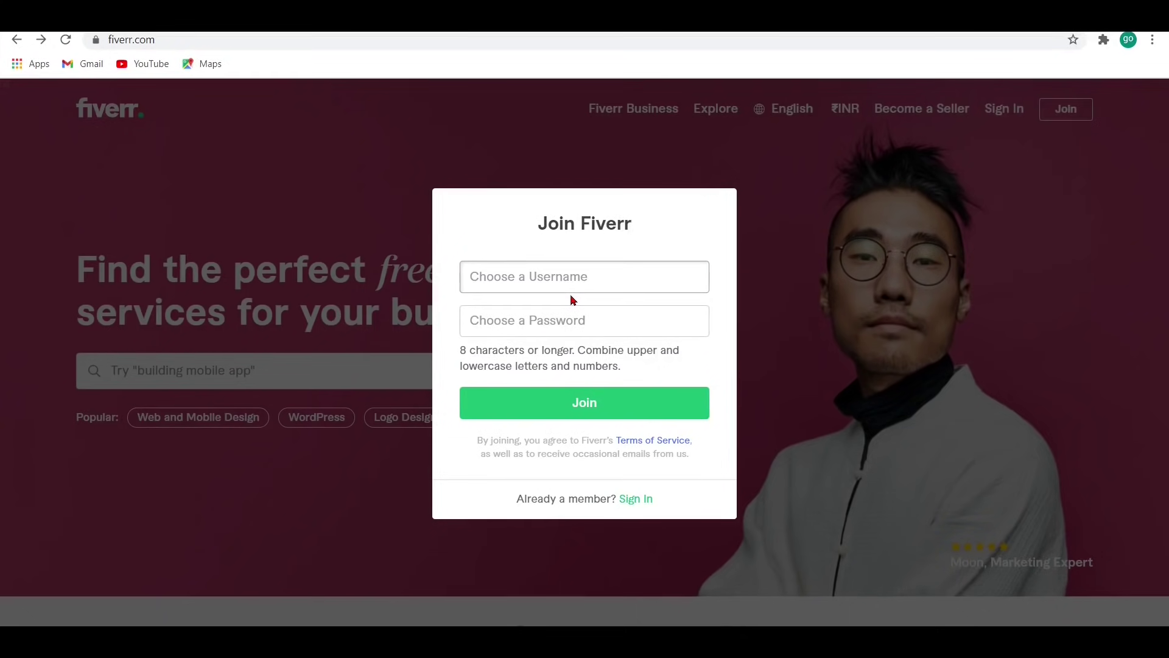
{"action": "type", "text": "kin"}
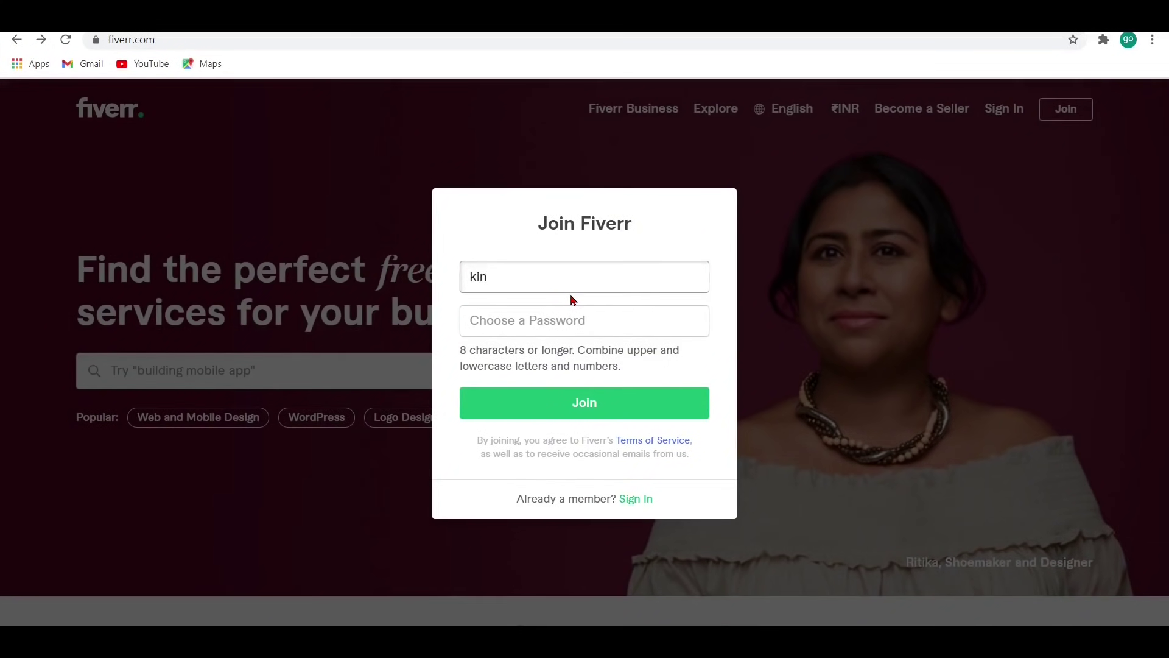
{"action": "type", "text": "g_"}
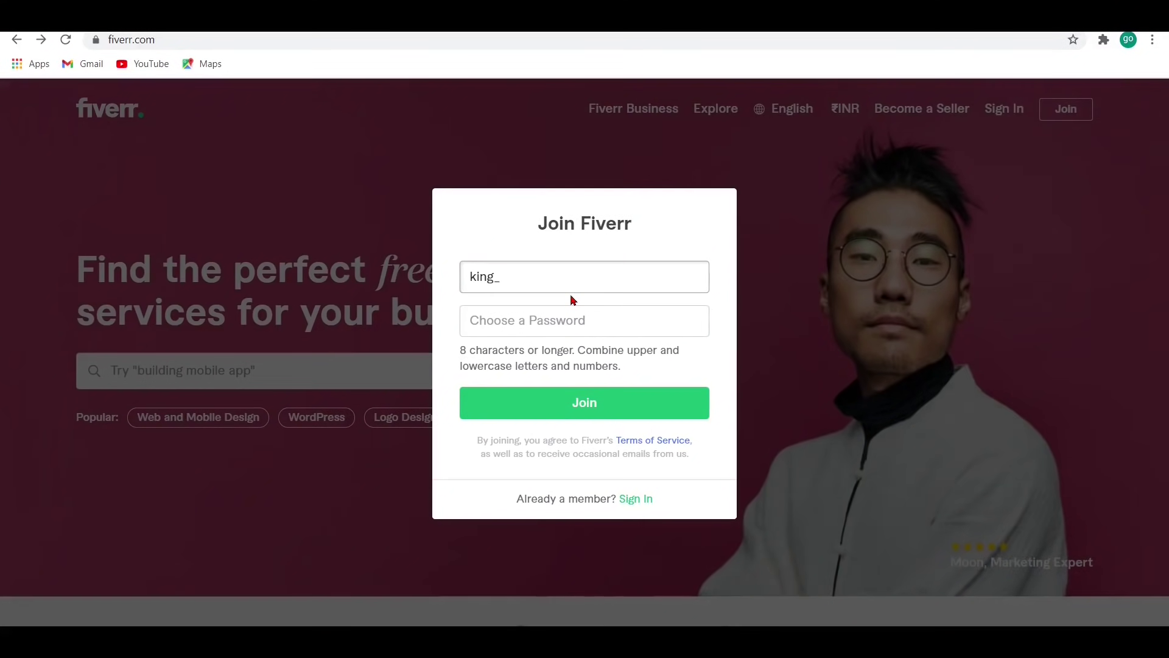
{"action": "type", "text": "ramkumar"}
{"action": "left_click", "coordinate": [547, 316]}
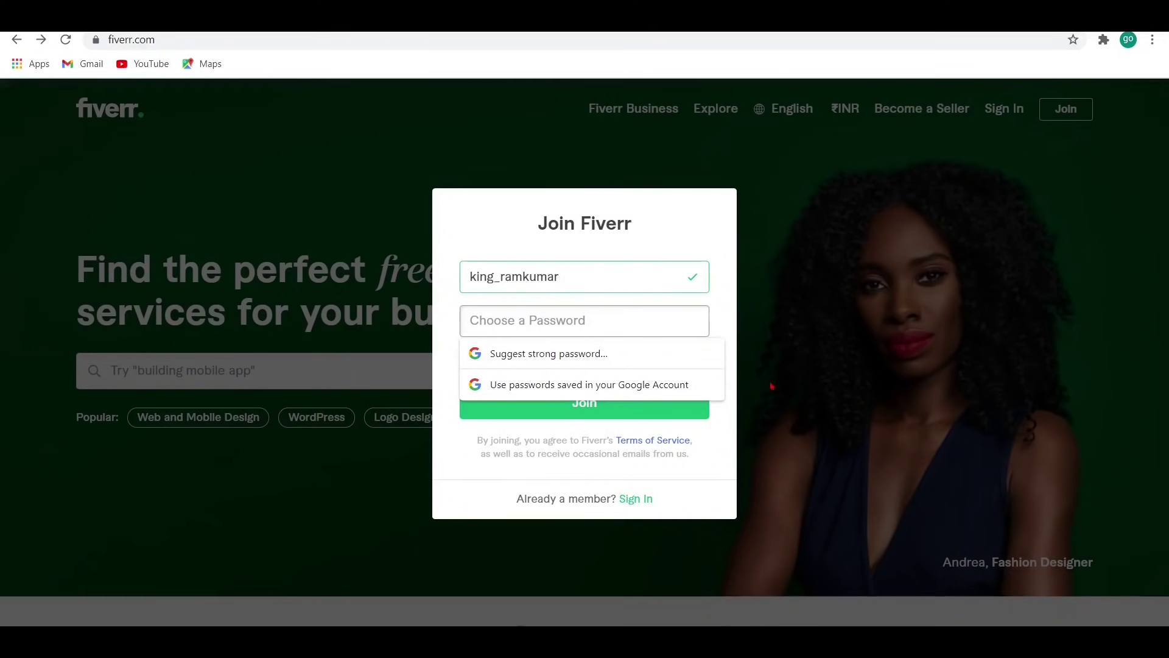
{"action": "left_click", "coordinate": [718, 333]}
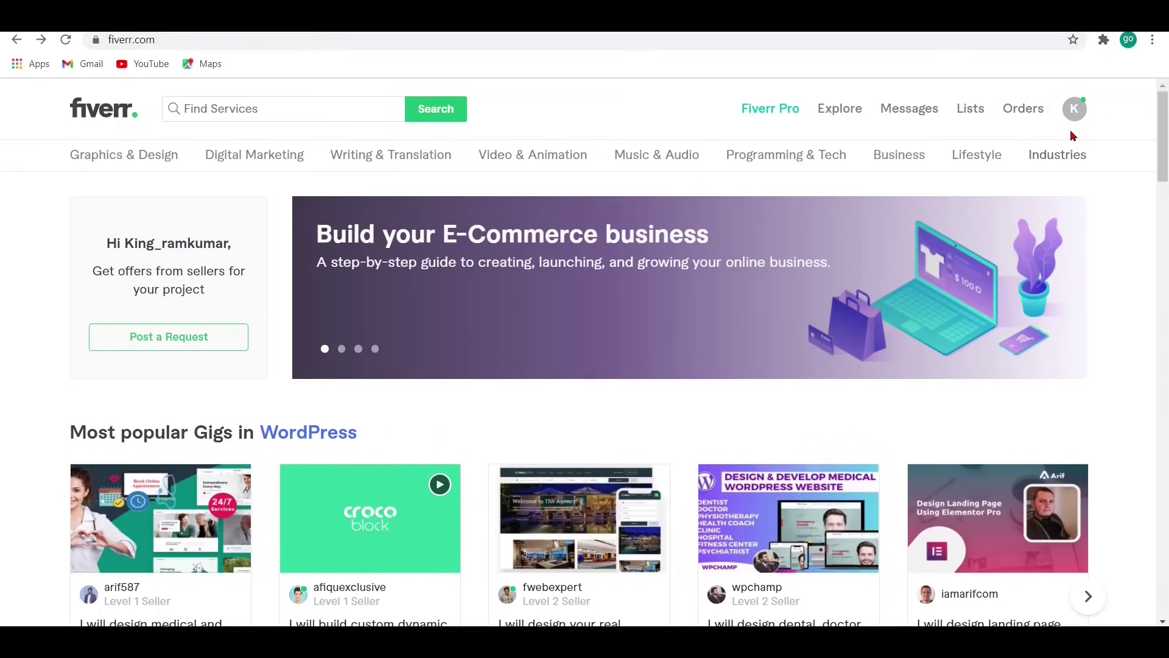
- Open the Become a Seller page from the signed-in account's options
{"action": "left_click", "coordinate": [1071, 129]}
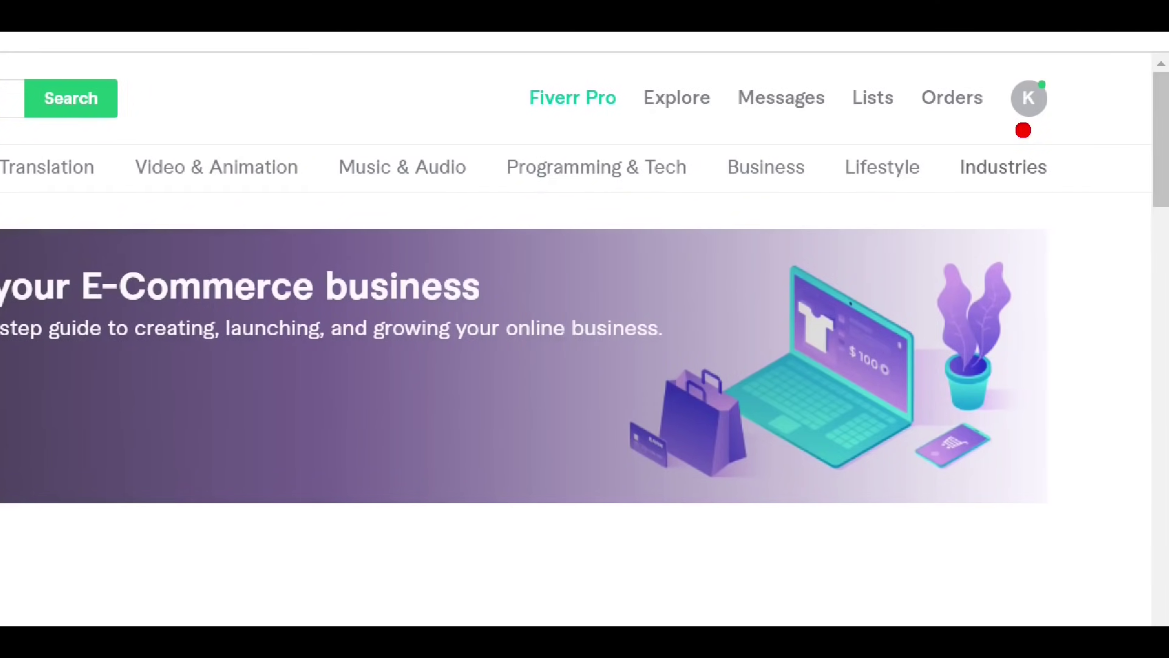
{"action": "mouse_move", "coordinate": [1023, 130]}
{"action": "left_mouse_down"}
{"action": "mouse_move", "coordinate": [980, 76]}
{"action": "mouse_move", "coordinate": [994, 49]}
{"action": "mouse_move", "coordinate": [1045, 40]}
{"action": "mouse_move", "coordinate": [1086, 54]}
{"action": "mouse_move", "coordinate": [1094, 98]}
{"action": "mouse_move", "coordinate": [1062, 130]}
{"action": "mouse_move", "coordinate": [1025, 142]}
{"action": "left_mouse_up"}
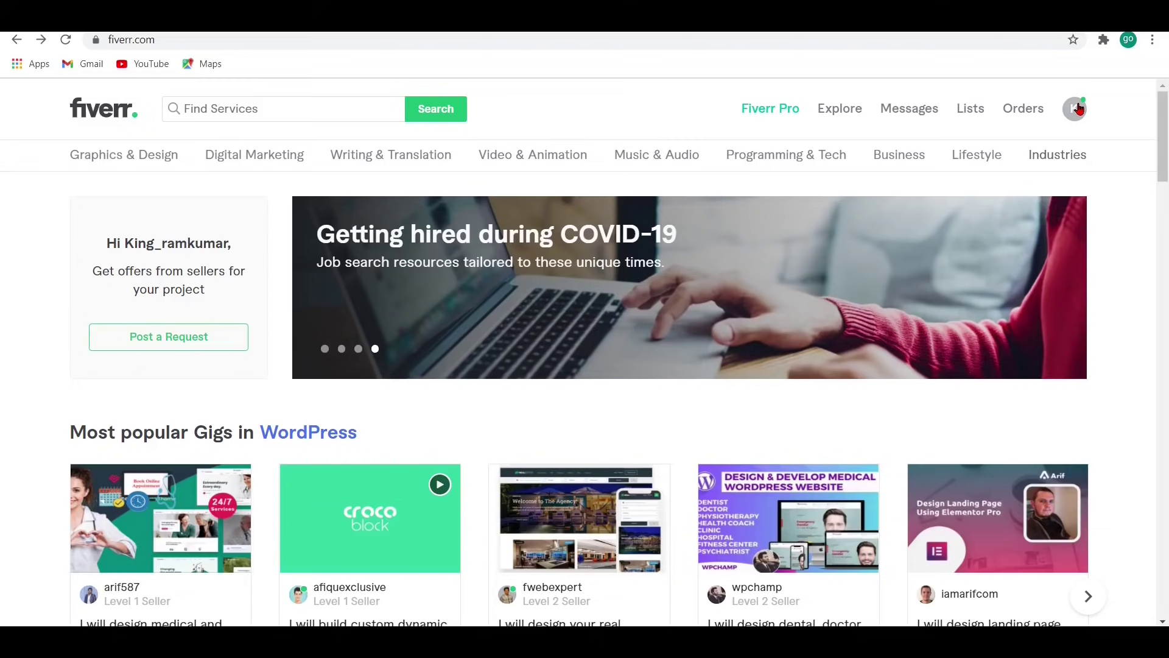
{"action": "left_click", "coordinate": [1078, 110]}
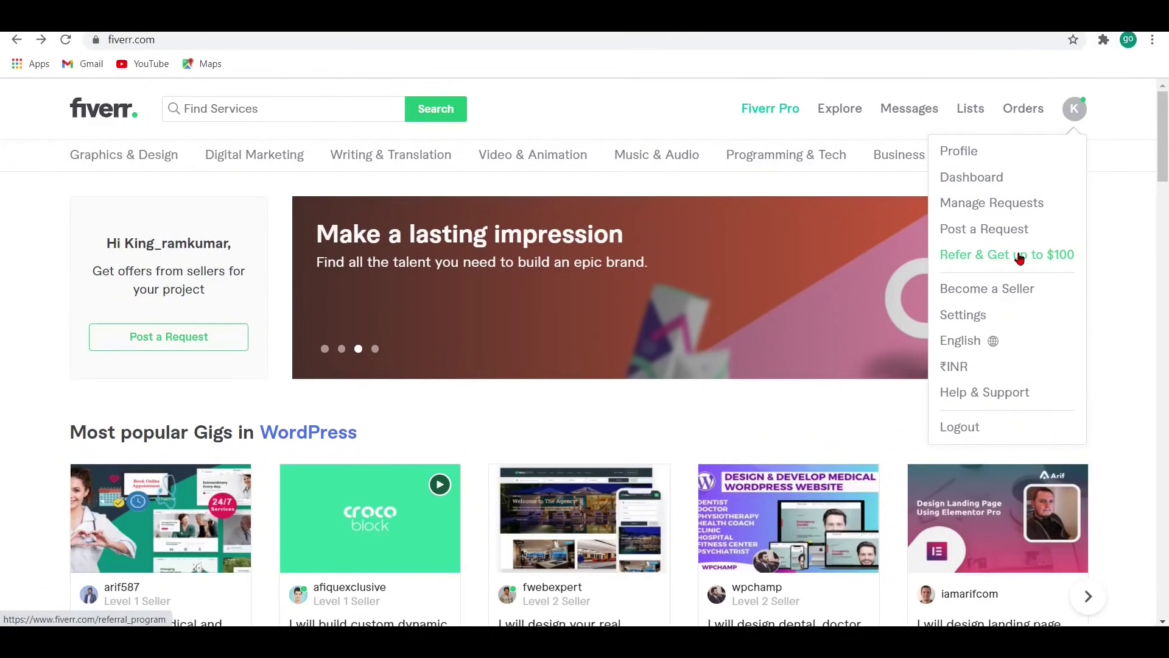
{"action": "left_click", "coordinate": [991, 313]}
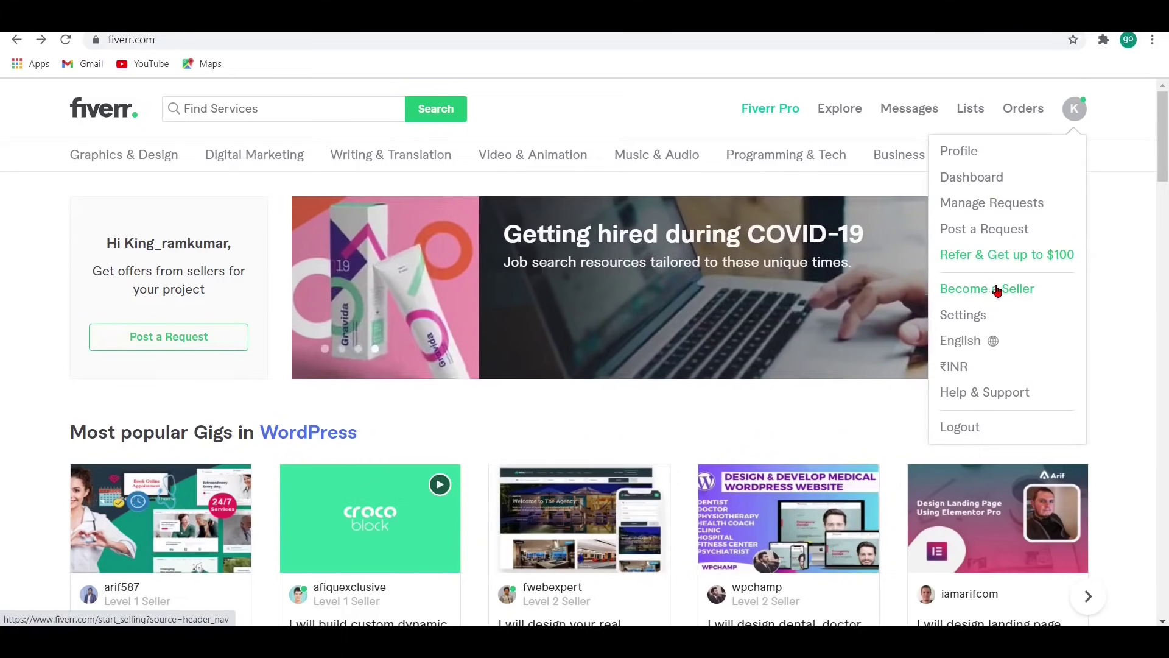
{"action": "left_click", "coordinate": [997, 291]}
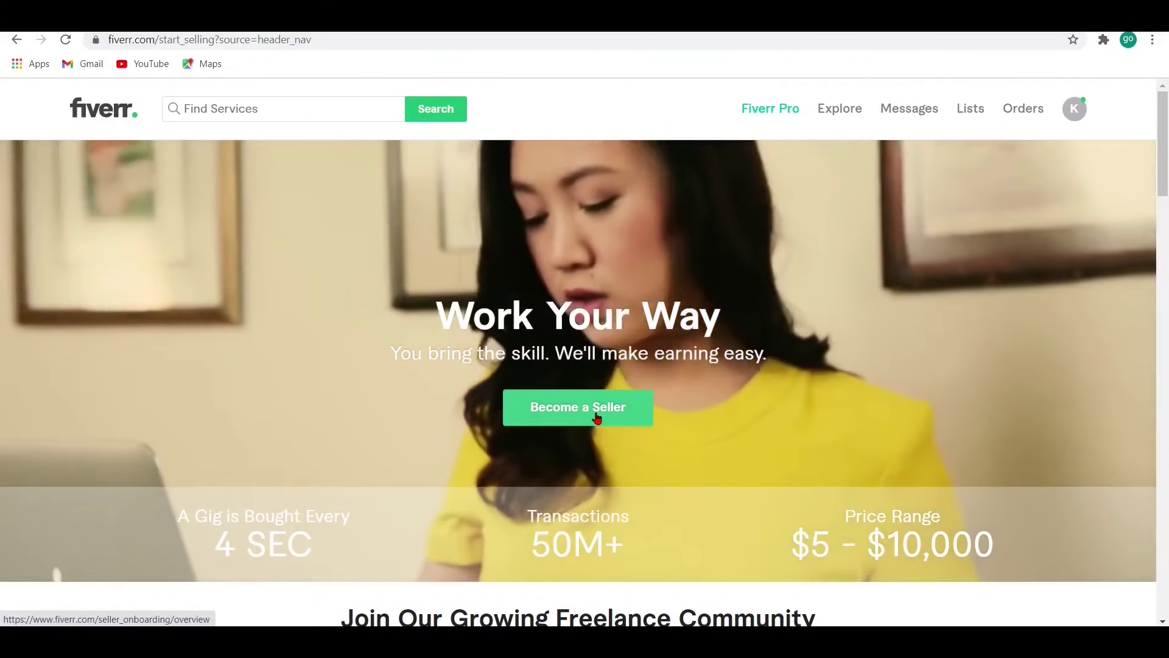
- Examine the Become a Seller page, covering the freelance community, How It Works, Buyer Stories and Q&A sections
{"action": "scroll", "coordinate": [596, 417], "scroll_direction": "down", "scroll_amount": 3}
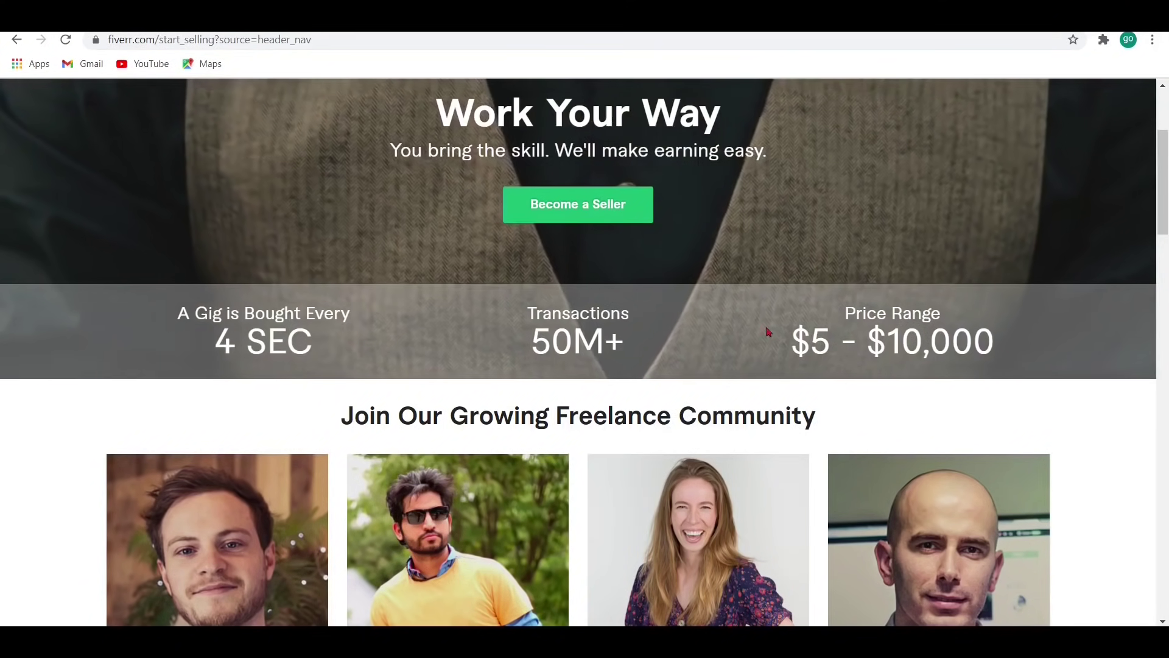
{"action": "scroll", "coordinate": [581, 306], "scroll_direction": "down", "scroll_amount": 2}
{"action": "scroll", "coordinate": [581, 306], "scroll_direction": "down", "scroll_amount": 4}
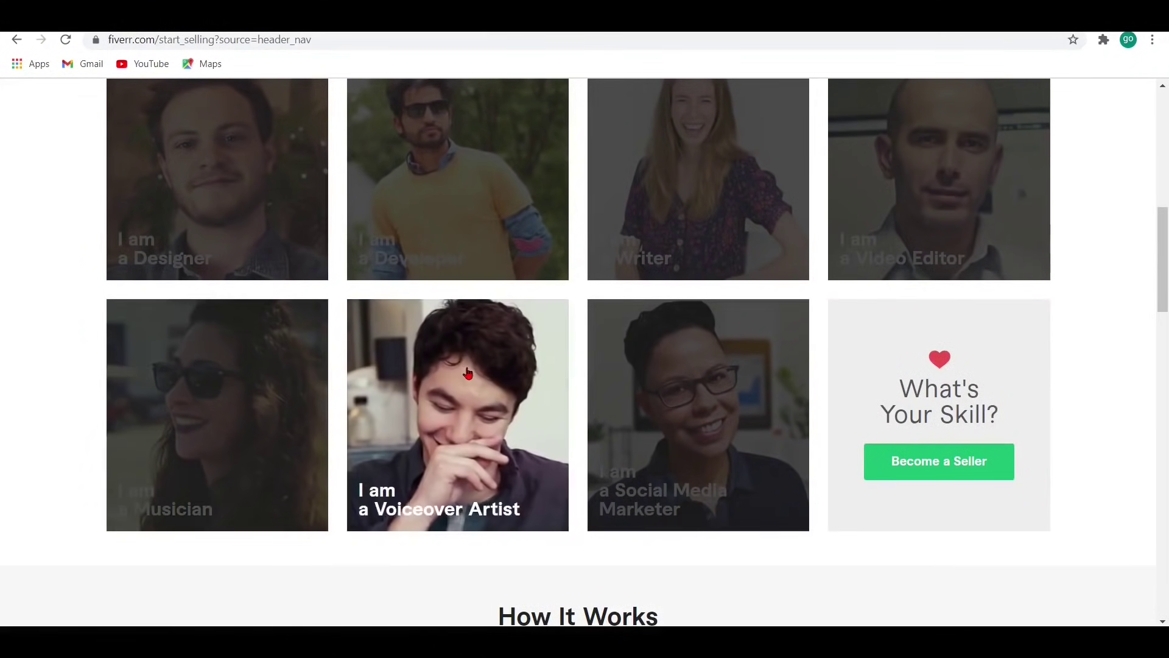
{"action": "scroll", "coordinate": [466, 368], "scroll_direction": "down", "scroll_amount": 9}
{"action": "scroll", "coordinate": [485, 332], "scroll_direction": "down", "scroll_amount": 6}
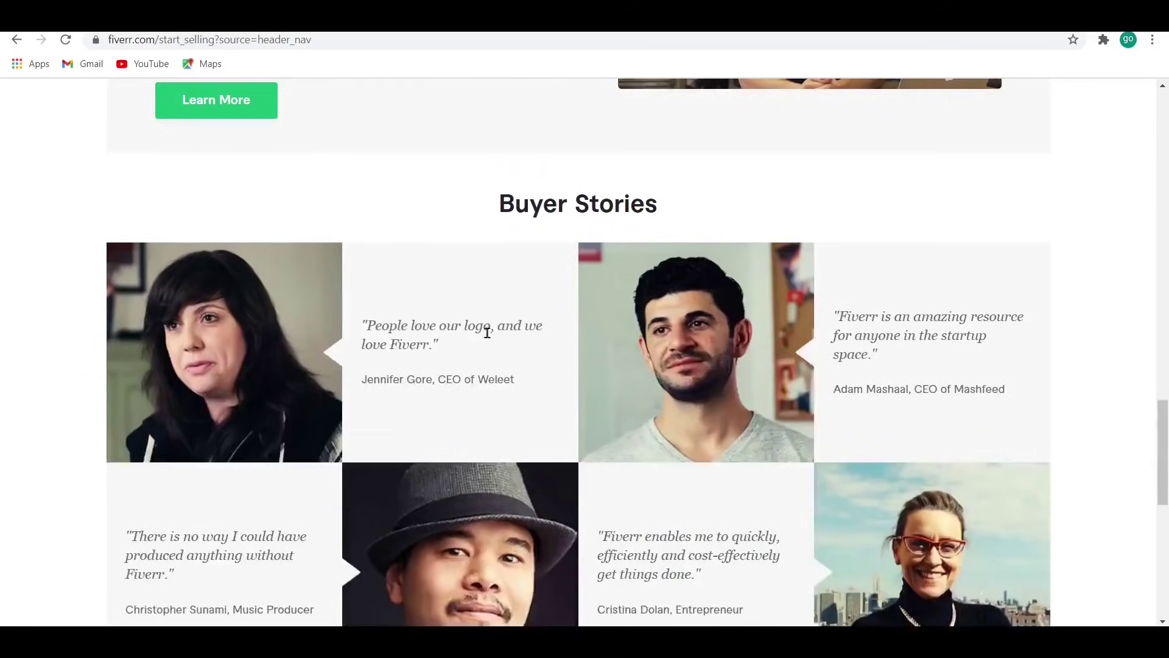
{"action": "scroll", "coordinate": [548, 269], "scroll_direction": "down", "scroll_amount": 9}
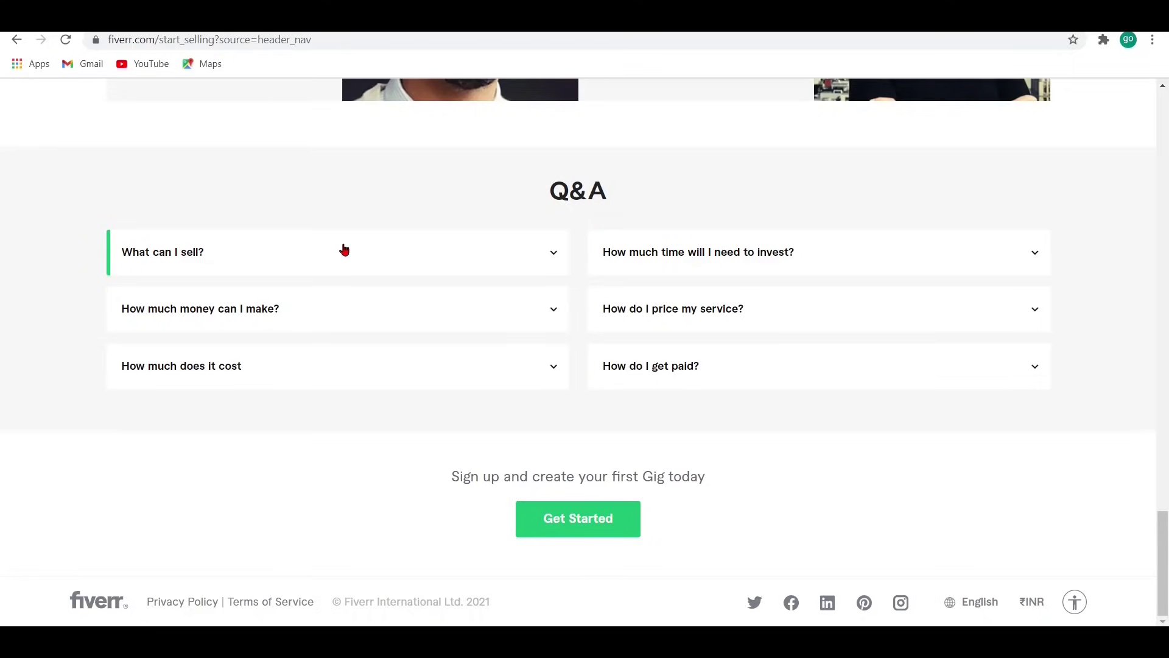
{"action": "scroll", "coordinate": [451, 368], "scroll_direction": "up", "scroll_amount": 15}
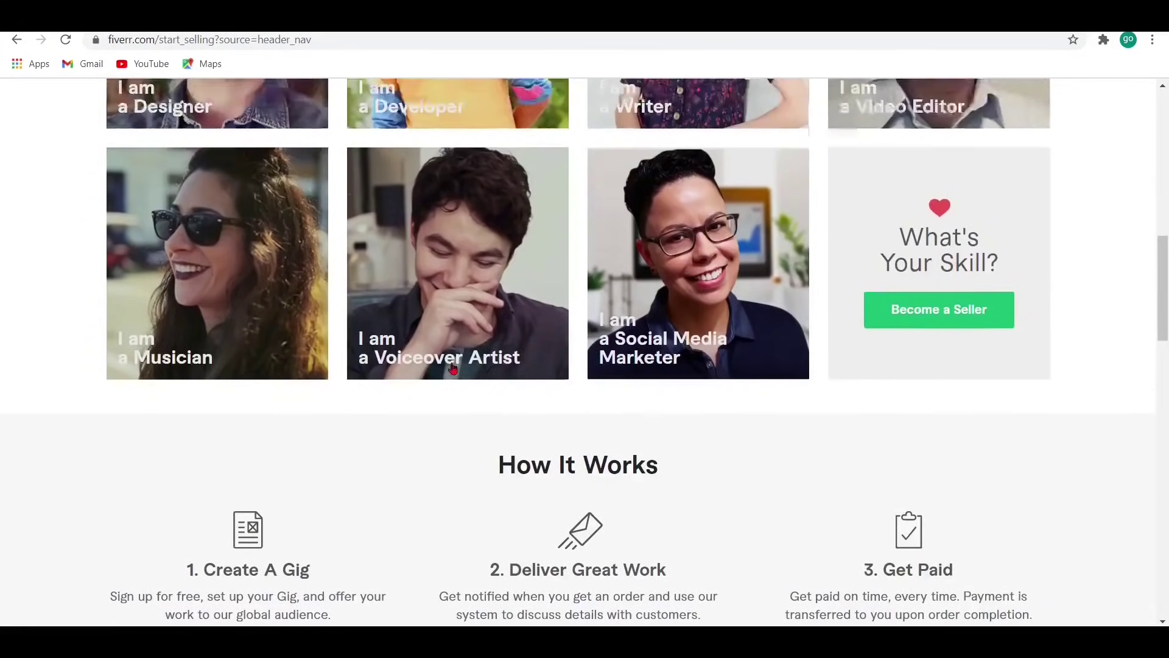
{"action": "scroll", "coordinate": [452, 368], "scroll_direction": "up", "scroll_amount": 10}
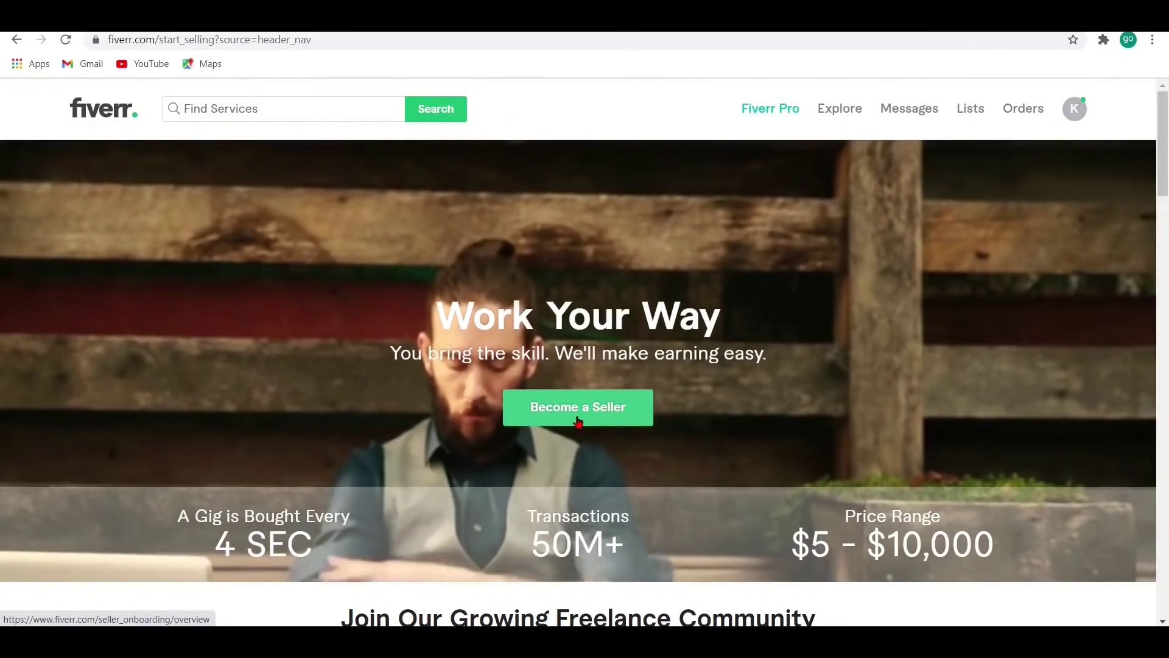
- Start the seller onboarding and proceed through the overview, successful profile tips and things to avoid to the Personal Info form
{"action": "left_click", "coordinate": [575, 413]}
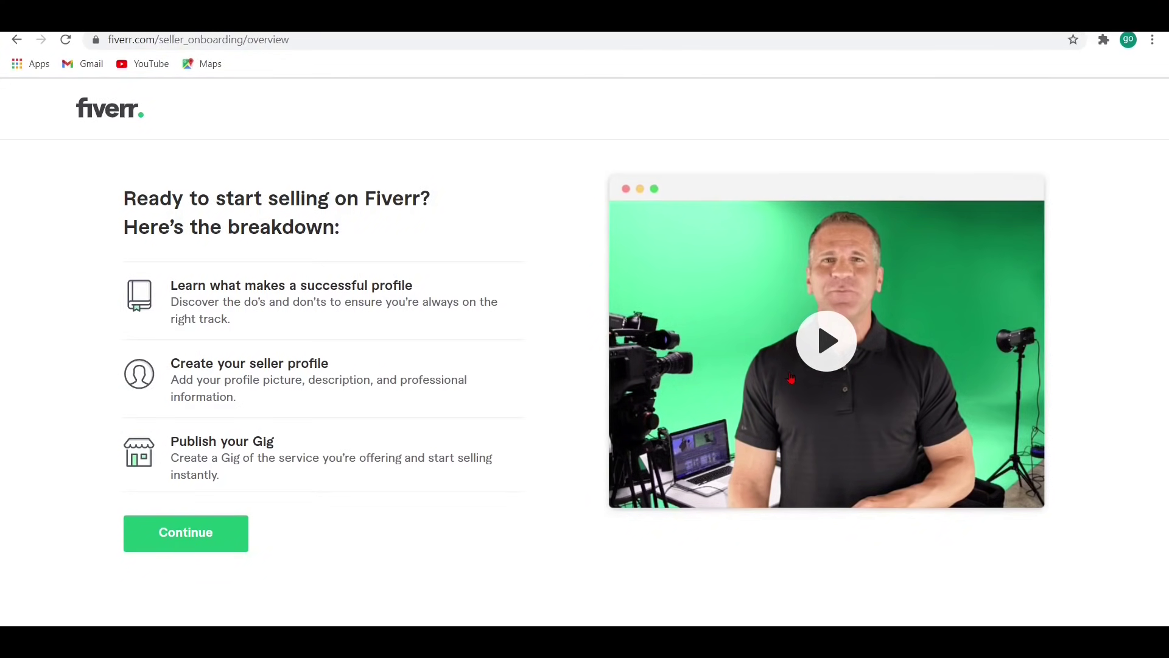
{"action": "left_click", "coordinate": [191, 537]}
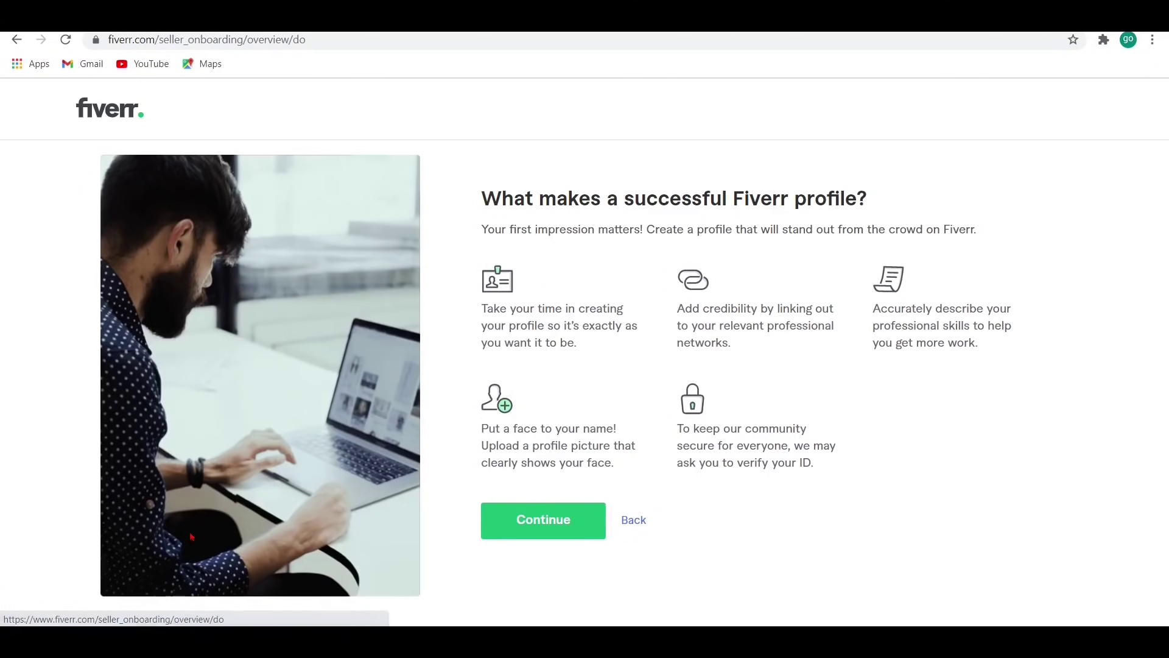
{"action": "left_click", "coordinate": [539, 519]}
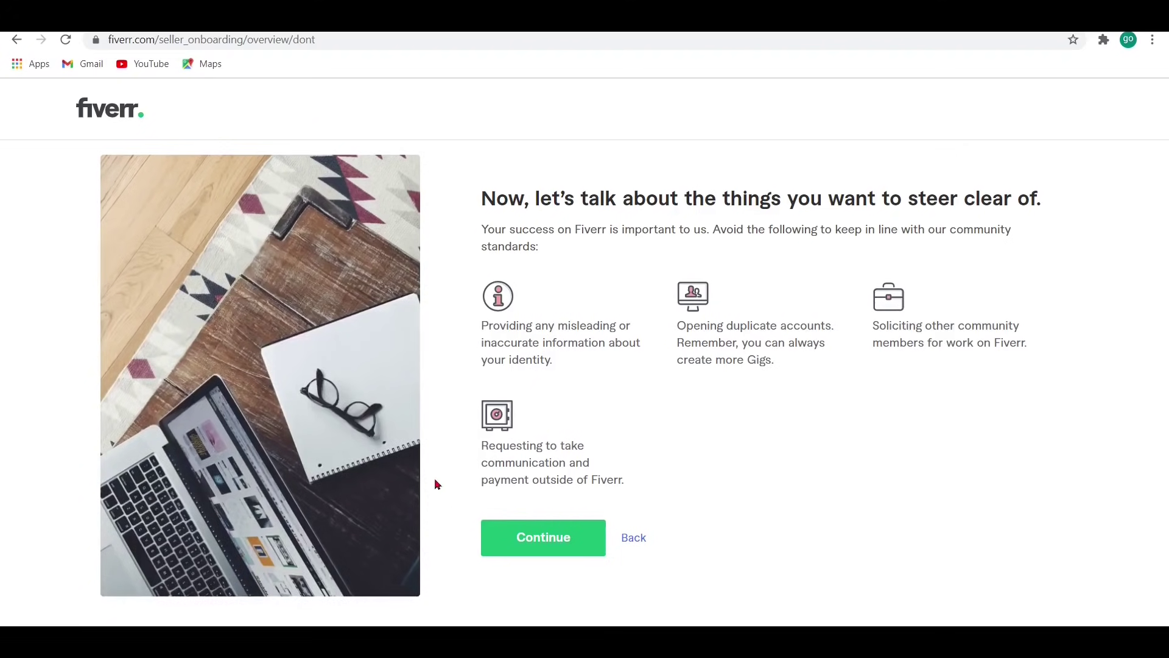
{"action": "left_click", "coordinate": [569, 538]}
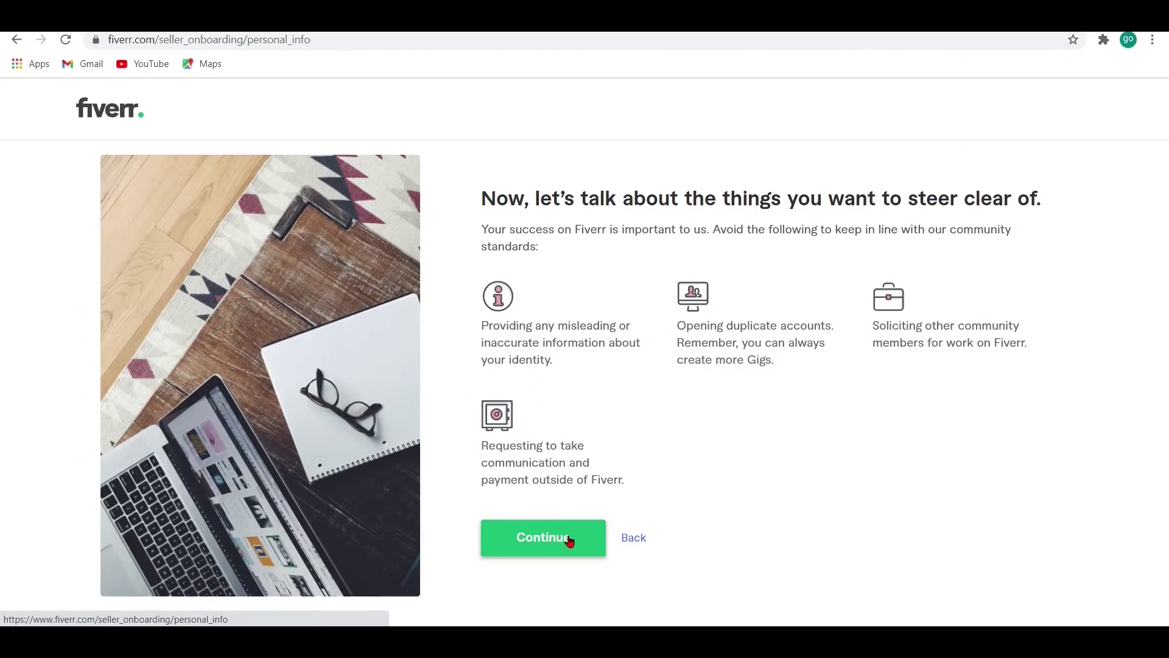
- Examine the Personal Info form's fields for full name, profile picture, description and languages
{"action": "scroll", "coordinate": [745, 296], "scroll_direction": "down", "scroll_amount": 8}
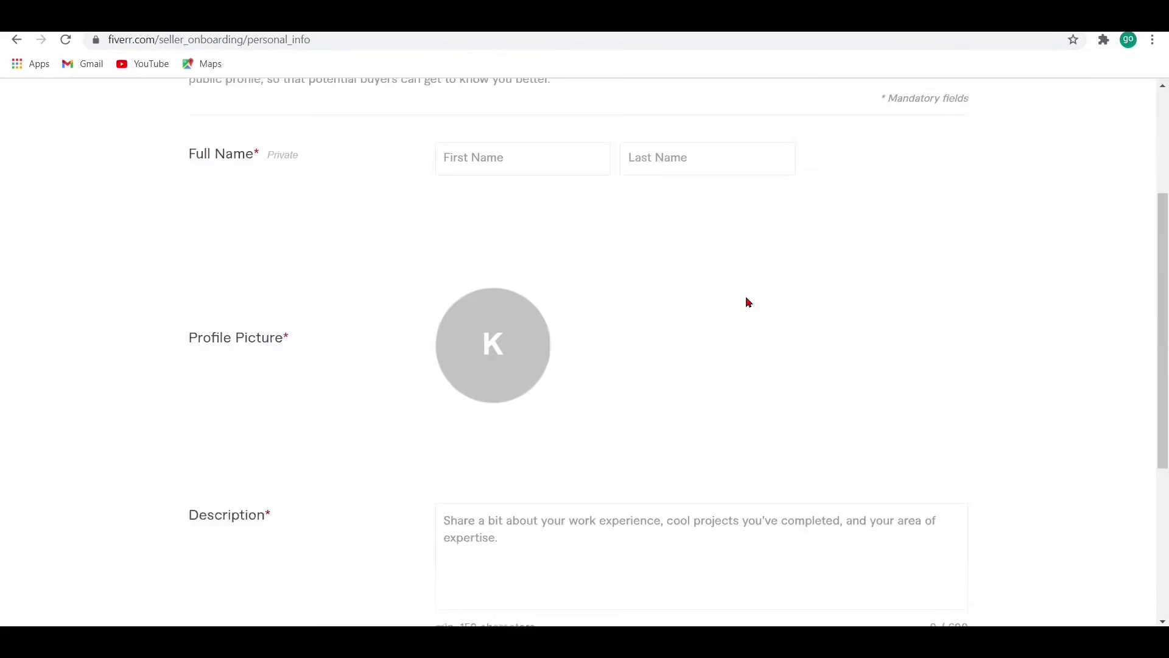
{"action": "scroll", "coordinate": [745, 296], "scroll_direction": "up", "scroll_amount": 2}
{"action": "scroll", "coordinate": [748, 301], "scroll_direction": "up", "scroll_amount": 5}
{"action": "scroll", "coordinate": [748, 301], "scroll_direction": "down", "scroll_amount": 7}
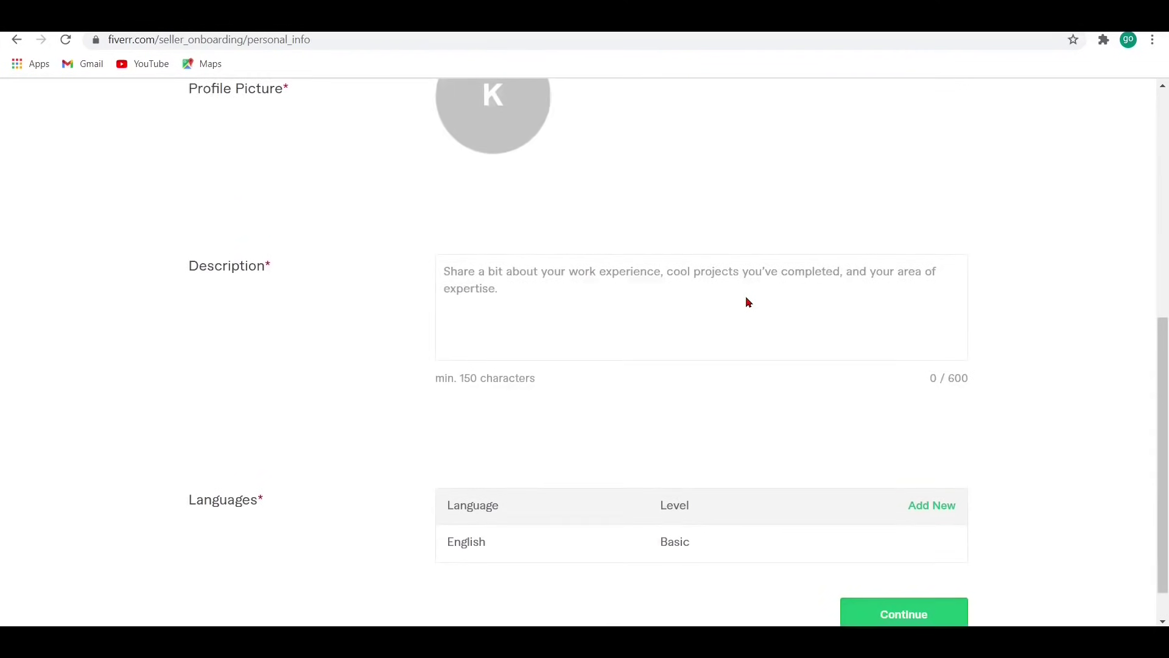
{"action": "scroll", "coordinate": [747, 301], "scroll_direction": "up", "scroll_amount": 7}
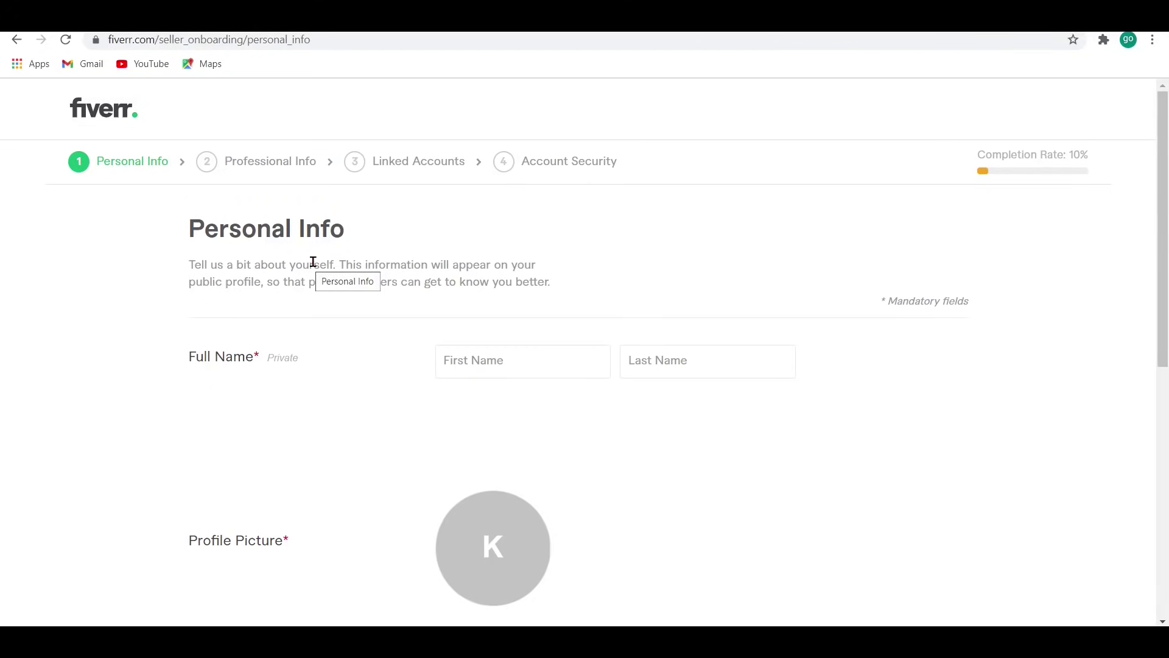
{"action": "scroll", "coordinate": [313, 262], "scroll_direction": "down", "scroll_amount": 3}
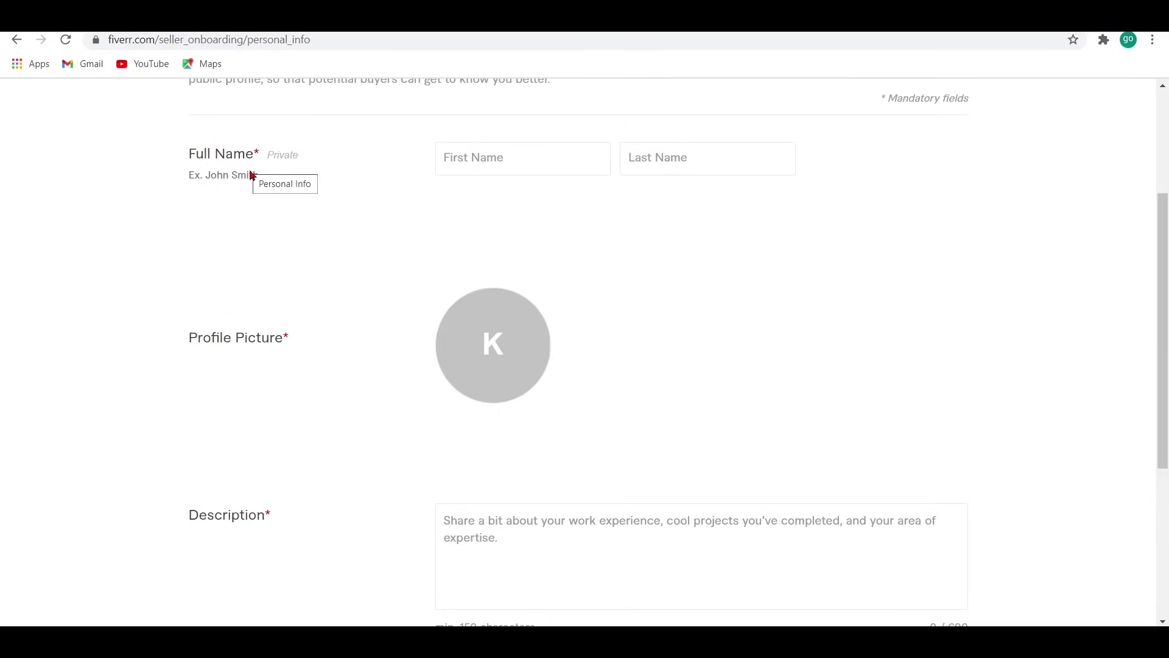
{"action": "scroll", "coordinate": [248, 169], "scroll_direction": "down", "scroll_amount": 3}
{"action": "scroll", "coordinate": [248, 172], "scroll_direction": "up", "scroll_amount": 3}
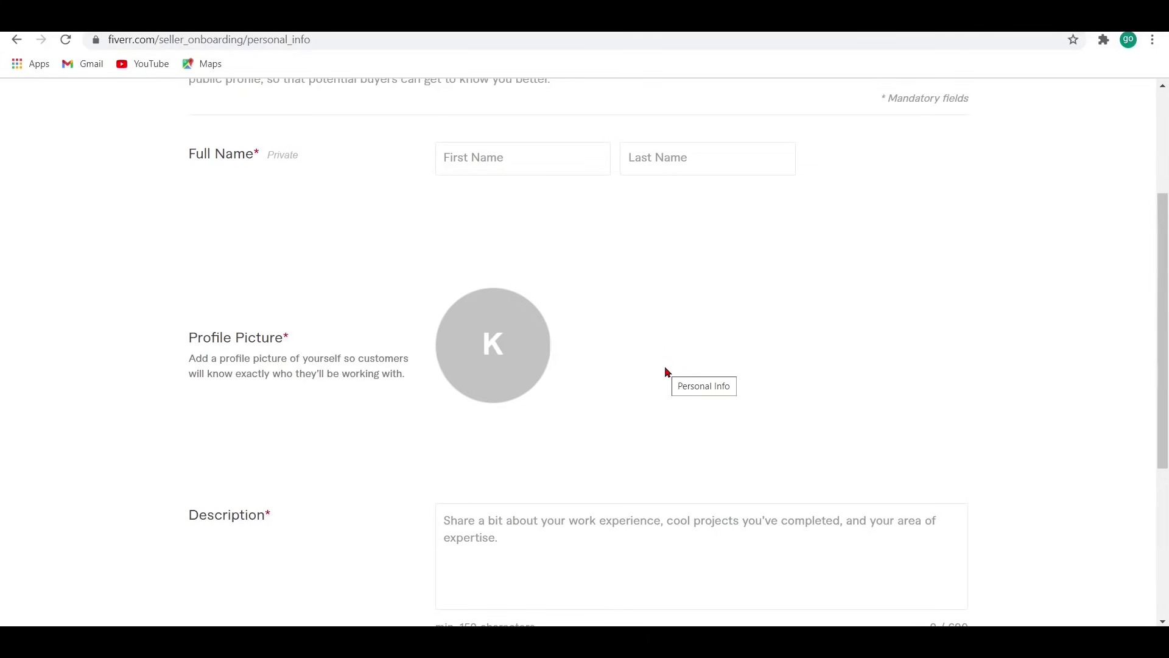
{"action": "scroll", "coordinate": [667, 371], "scroll_direction": "down", "scroll_amount": 5}
{"action": "scroll", "coordinate": [668, 372], "scroll_direction": "up", "scroll_amount": 7}
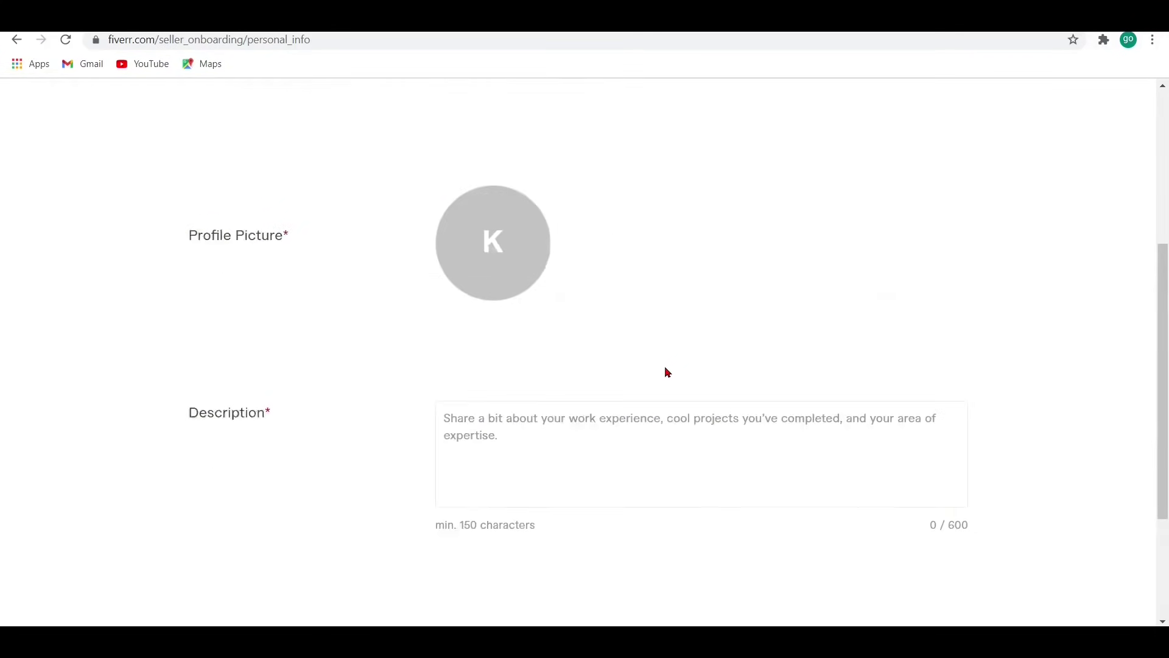
- Review the profile picture, description and languages requirements on the Personal Info form
{"action": "scroll", "coordinate": [668, 372], "scroll_direction": "up", "scroll_amount": 1}
{"action": "scroll", "coordinate": [665, 366], "scroll_direction": "down", "scroll_amount": 6}
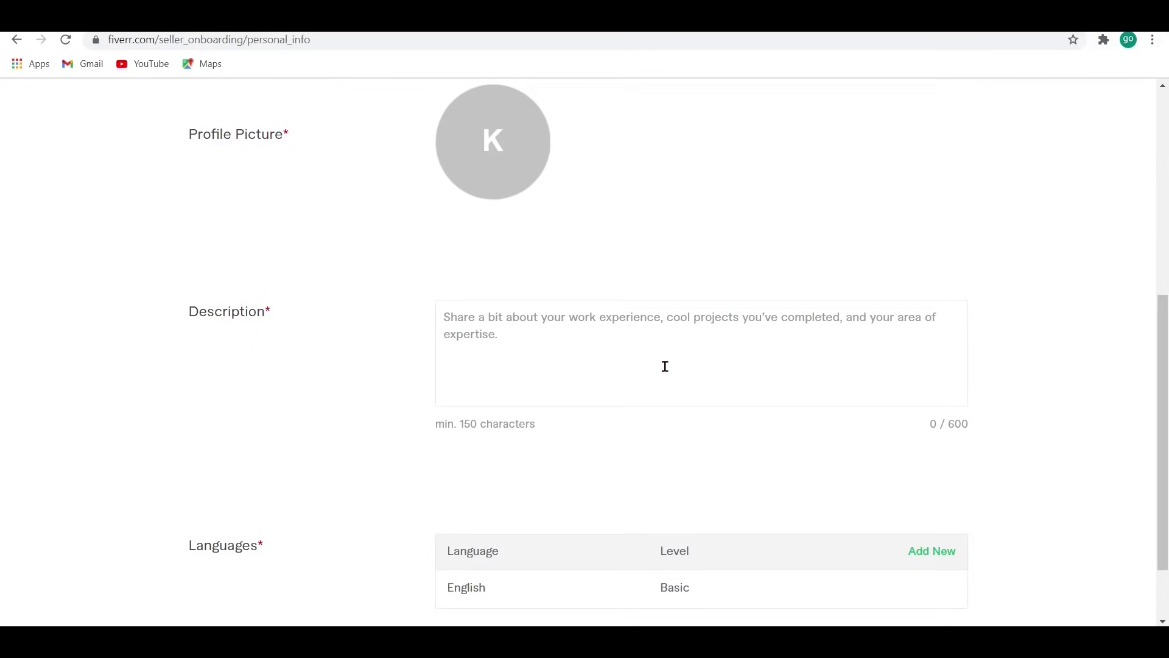
{"action": "scroll", "coordinate": [665, 366], "scroll_direction": "up", "scroll_amount": 3}
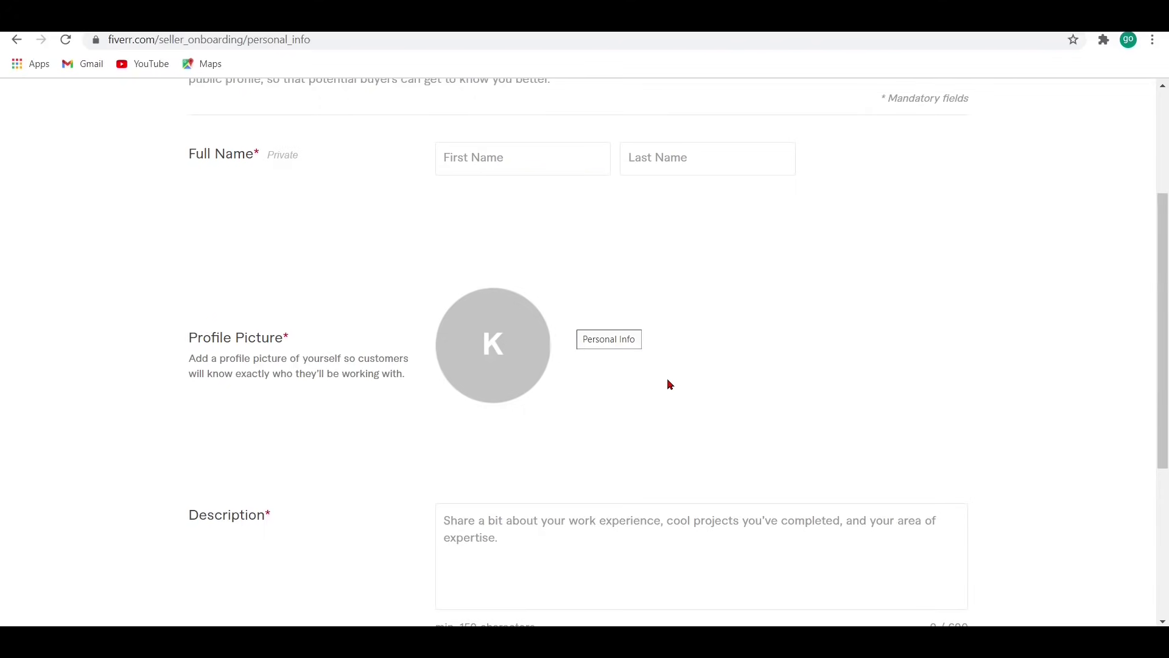
{"action": "scroll", "coordinate": [683, 345], "scroll_direction": "down", "scroll_amount": 3}
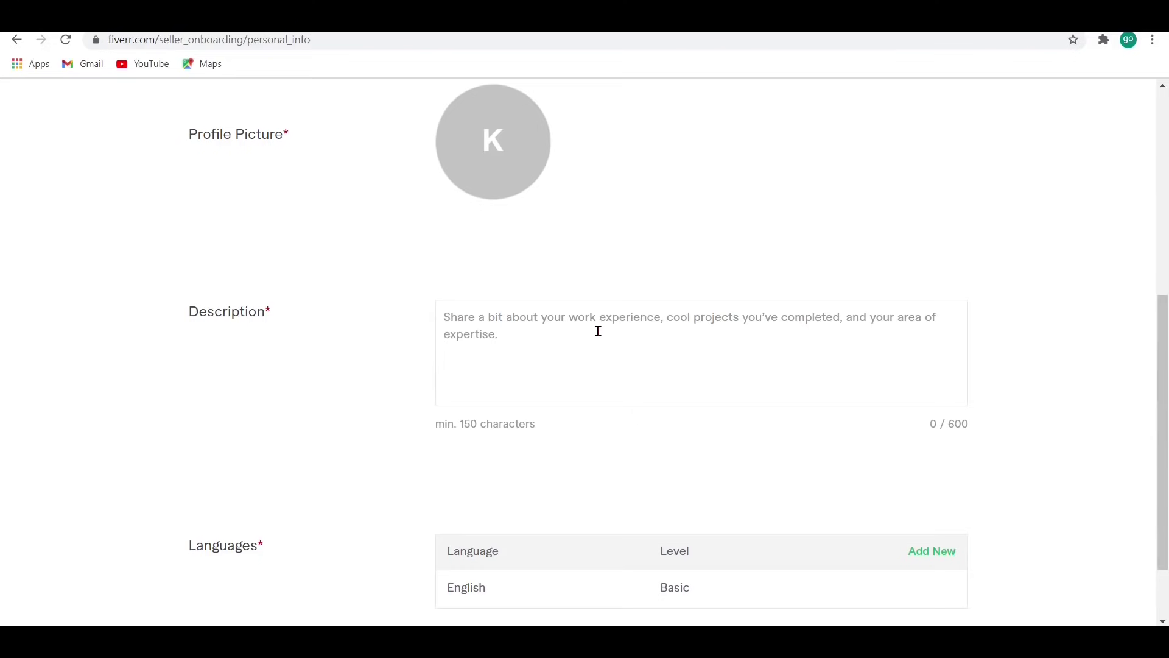
{"action": "scroll", "coordinate": [598, 331], "scroll_direction": "down", "scroll_amount": 1}
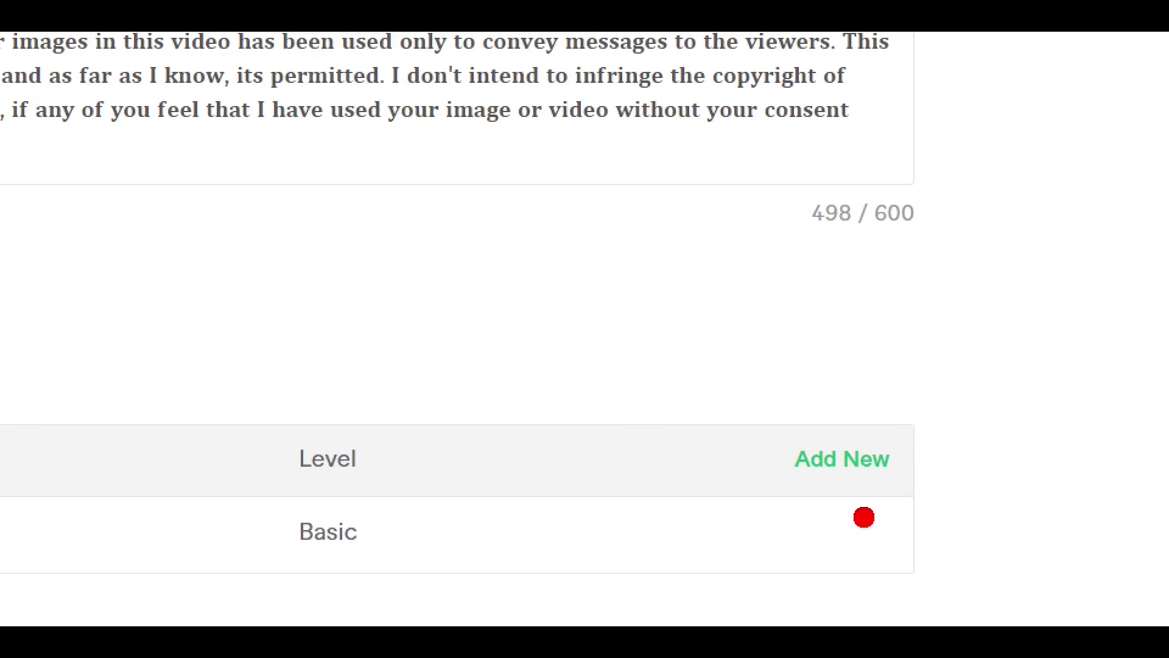
- Add Tamil with Fluent proficiency to the profile's languages
{"action": "mouse_move", "coordinate": [864, 517]}
{"action": "left_mouse_down"}
{"action": "mouse_move", "coordinate": [818, 517]}
{"action": "mouse_move", "coordinate": [740, 470]}
{"action": "mouse_move", "coordinate": [747, 287]}
{"action": "mouse_move", "coordinate": [898, 249]}
{"action": "mouse_move", "coordinate": [1009, 341]}
{"action": "mouse_move", "coordinate": [985, 503]}
{"action": "mouse_move", "coordinate": [912, 534]}
{"action": "mouse_move", "coordinate": [862, 503]}
{"action": "left_mouse_up"}
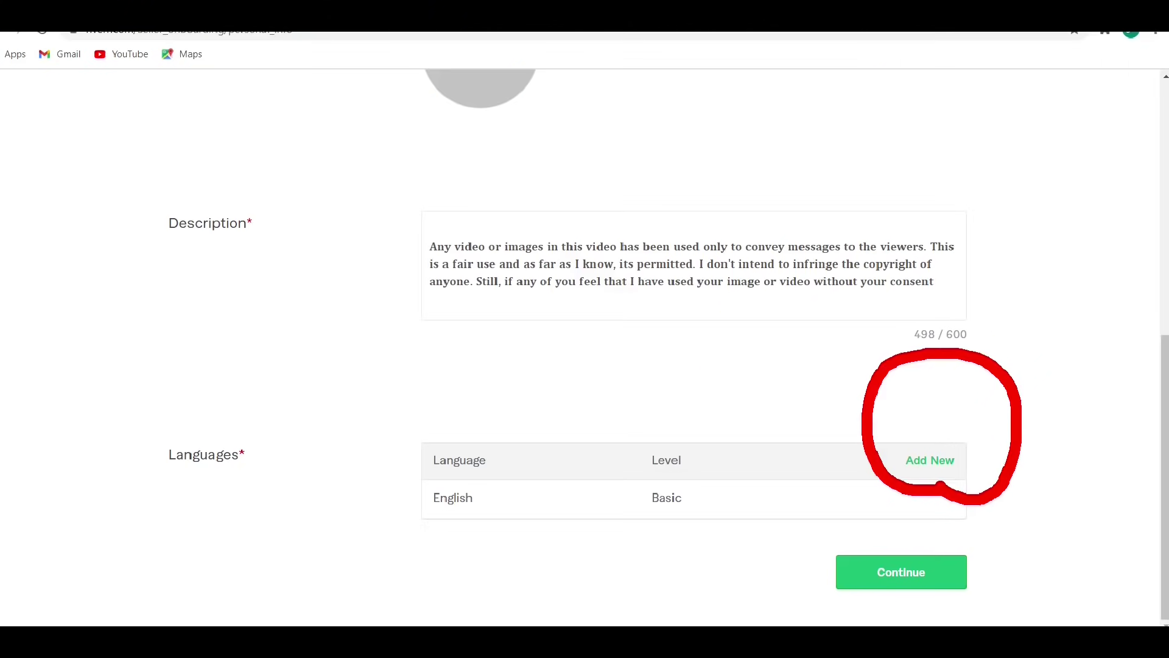
{"action": "left_click", "coordinate": [842, 459]}
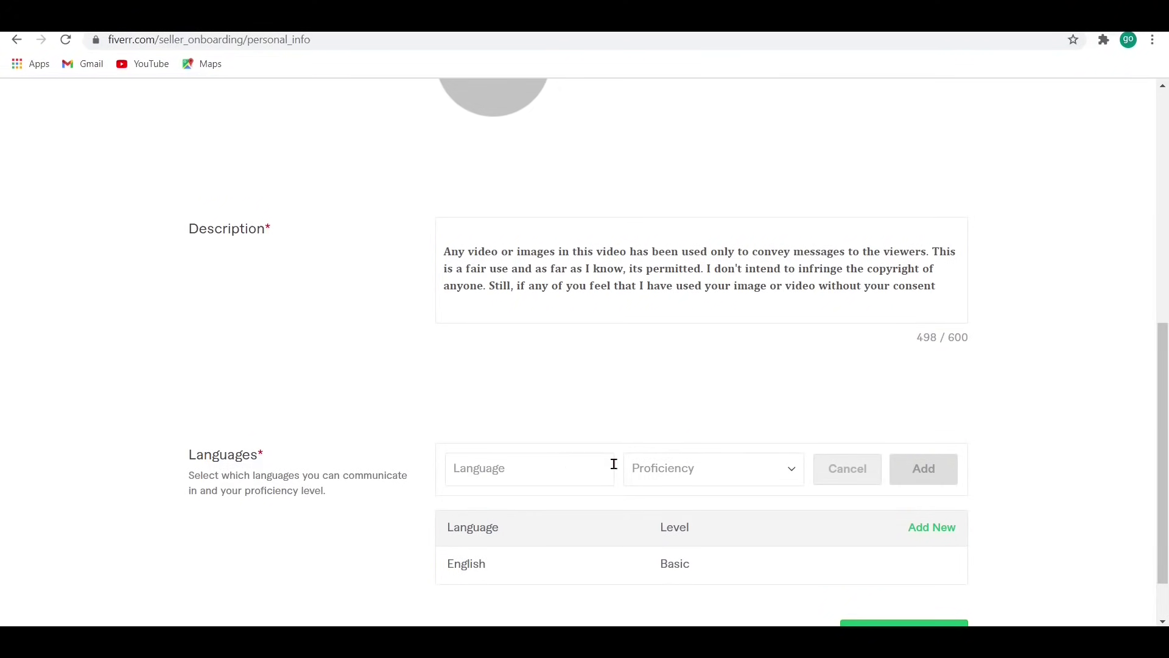
{"action": "left_click", "coordinate": [485, 466]}
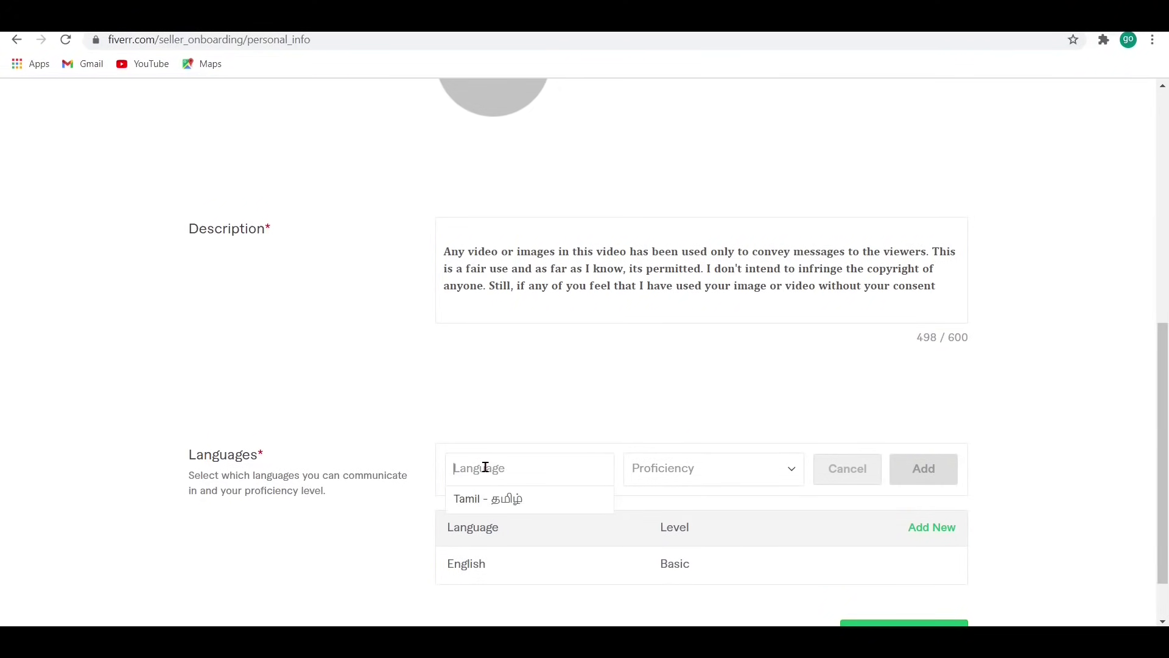
{"action": "left_click", "coordinate": [491, 500]}
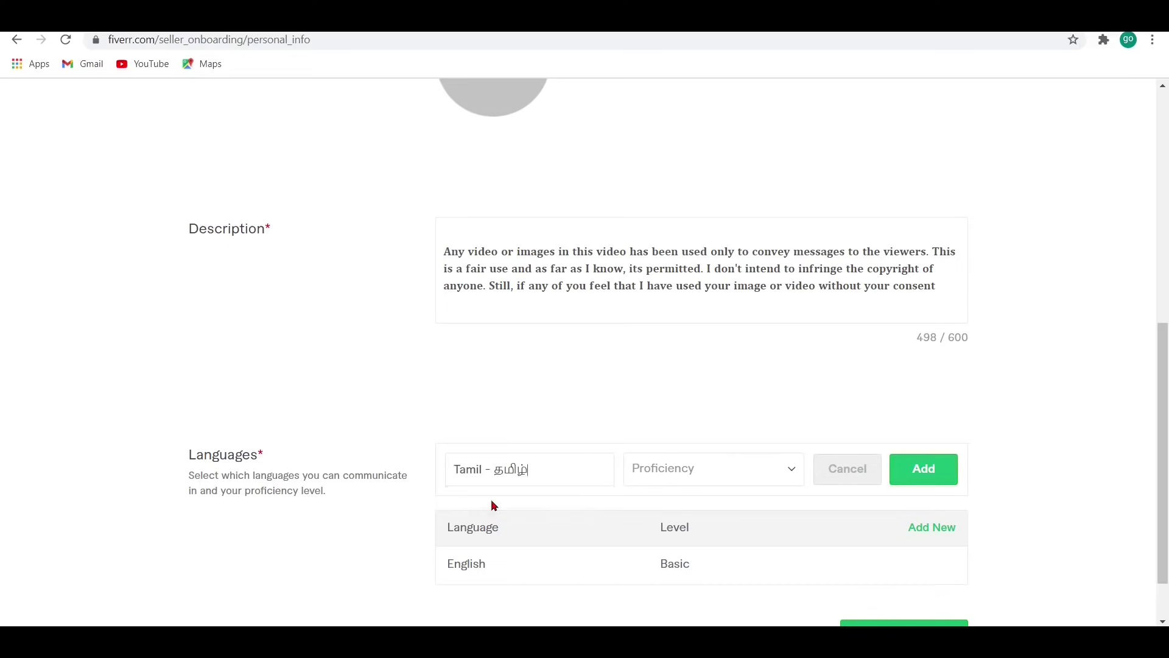
{"action": "left_click", "coordinate": [792, 473]}
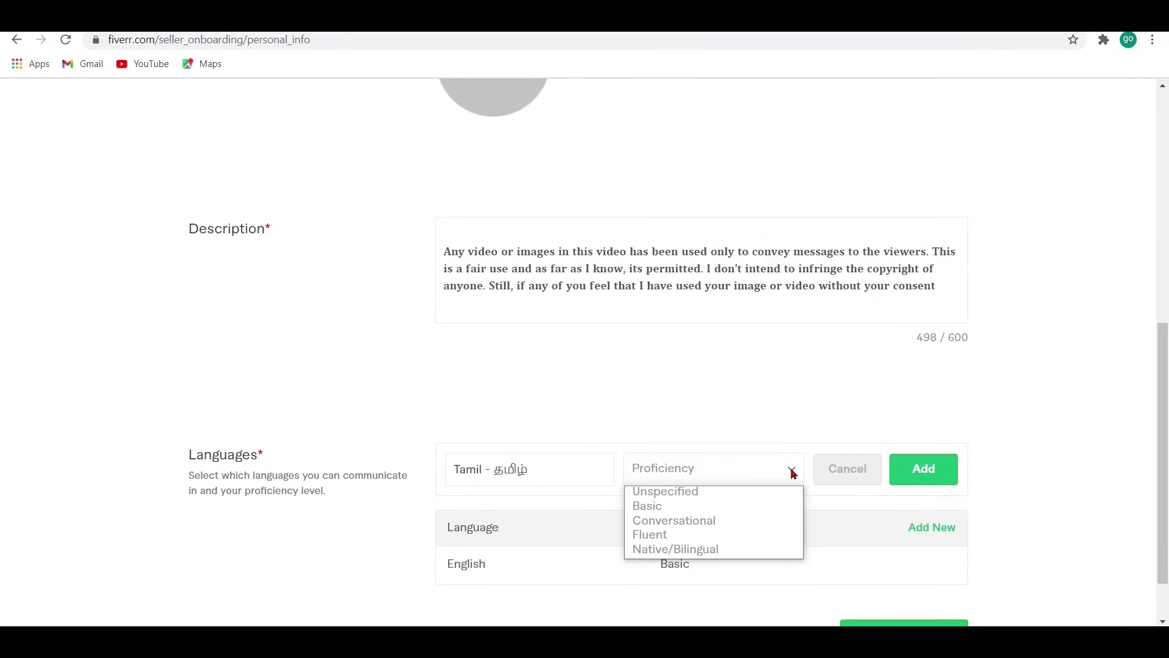
{"action": "left_click", "coordinate": [664, 536]}
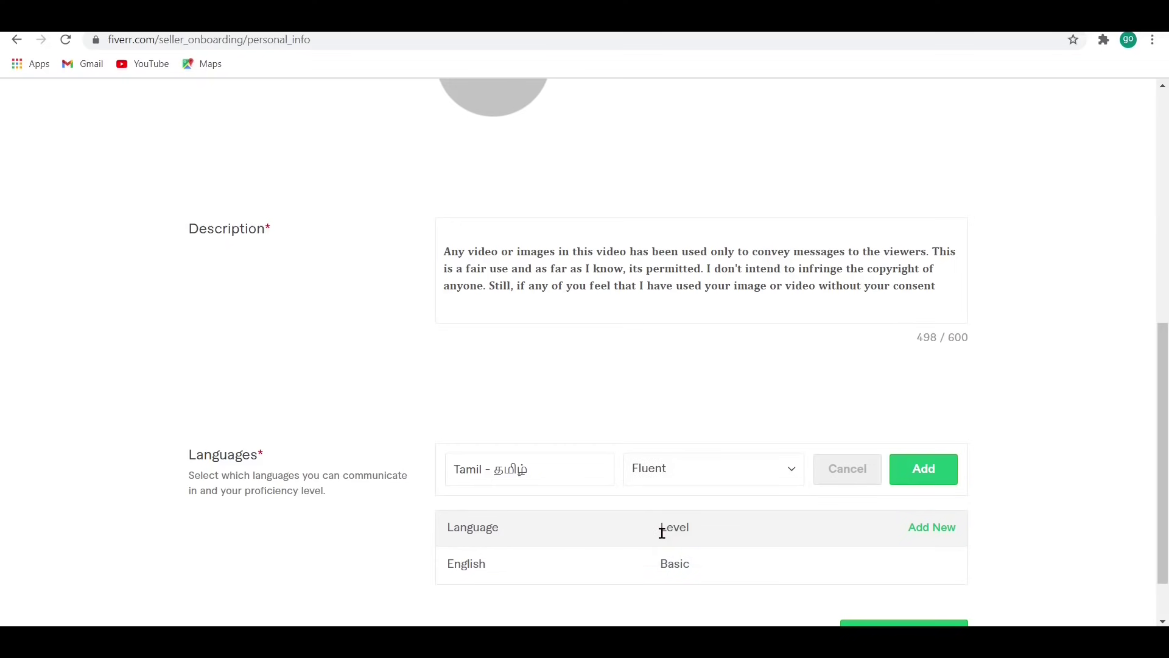
{"action": "left_click", "coordinate": [925, 475]}
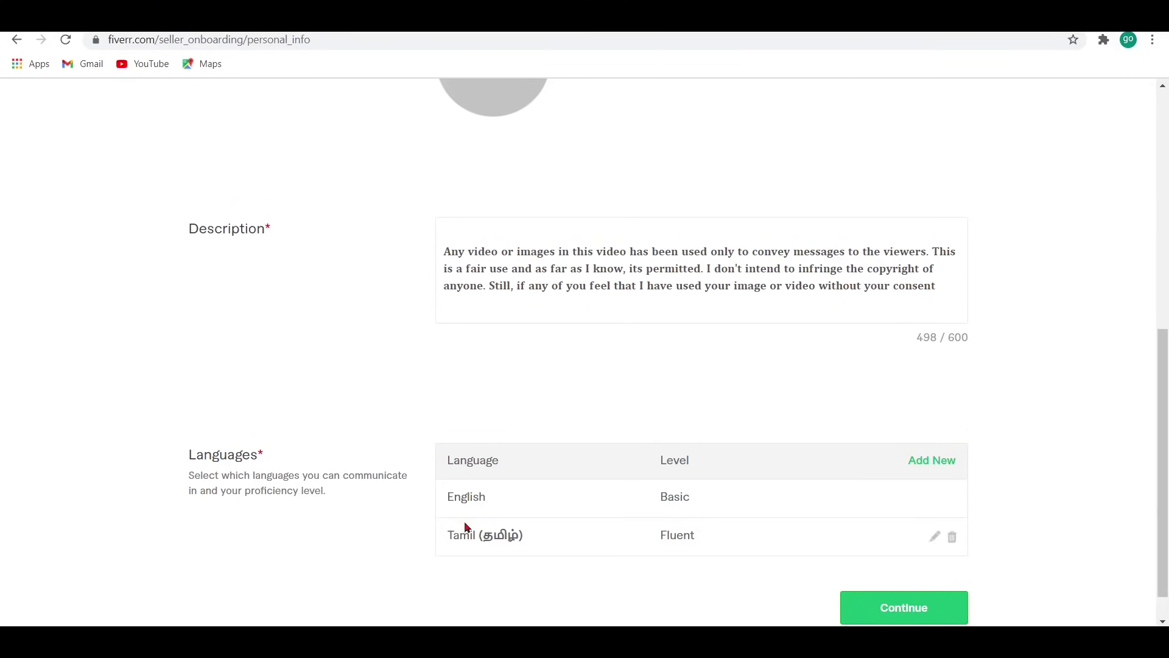
- Submit the Personal Info form and look over the Professional Info form's sections
{"action": "scroll", "coordinate": [700, 426], "scroll_direction": "down", "scroll_amount": 1}
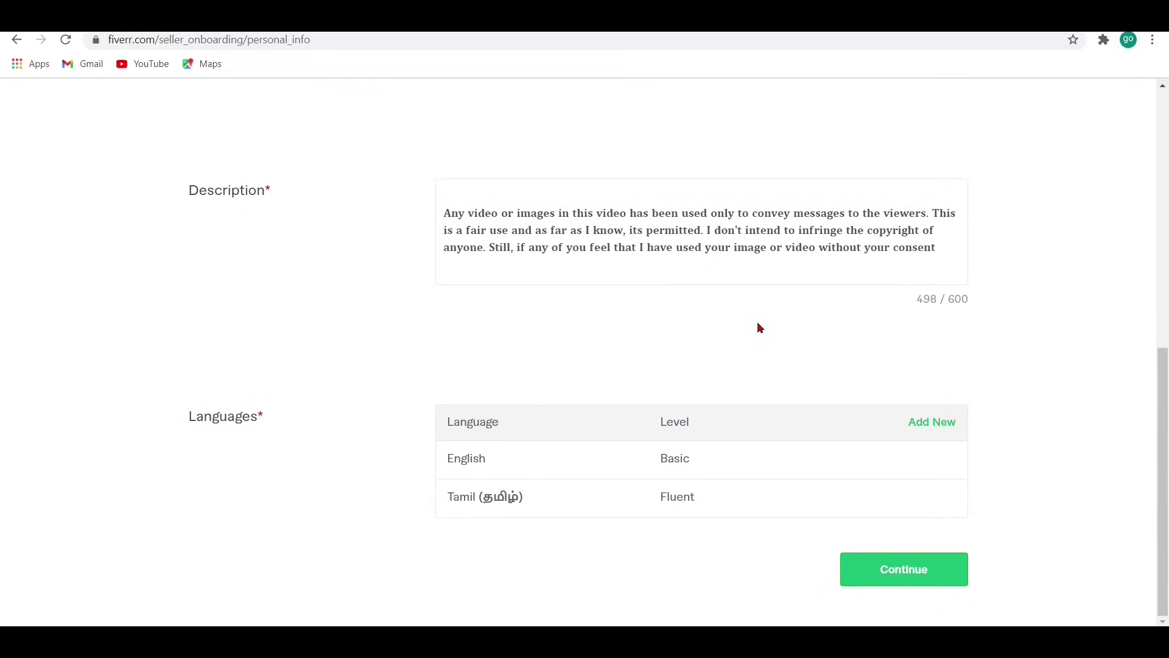
{"action": "left_click", "coordinate": [903, 569]}
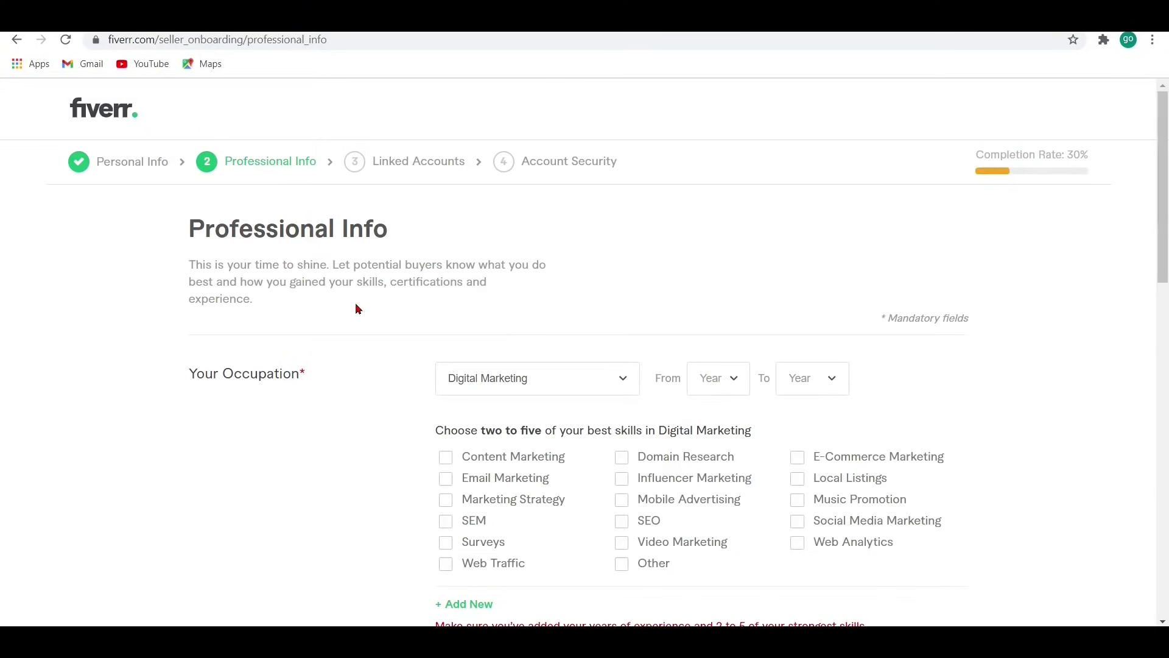
{"action": "scroll", "coordinate": [357, 308], "scroll_direction": "down", "scroll_amount": 15}
{"action": "scroll", "coordinate": [358, 309], "scroll_direction": "up", "scroll_amount": 16}
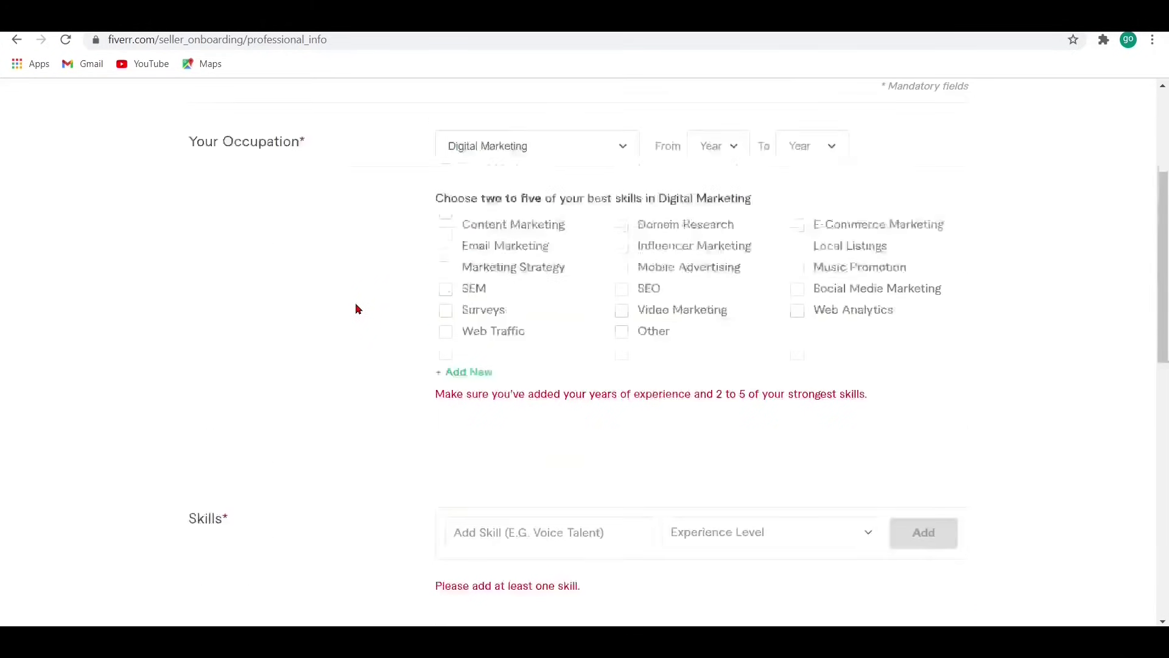
{"action": "scroll", "coordinate": [358, 310], "scroll_direction": "down", "scroll_amount": 7}
{"action": "scroll", "coordinate": [358, 309], "scroll_direction": "up", "scroll_amount": 7}
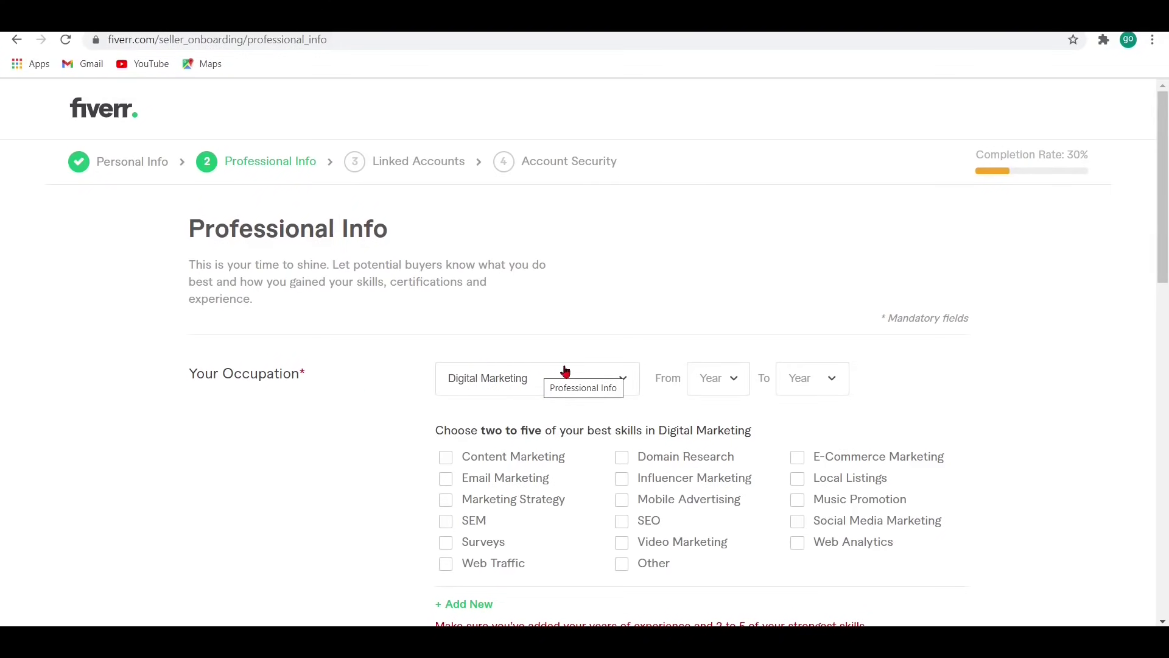
- Set the occupation to Graphics & Design and select Logo Design and Game Design as its best skills
{"action": "left_click", "coordinate": [621, 380]}
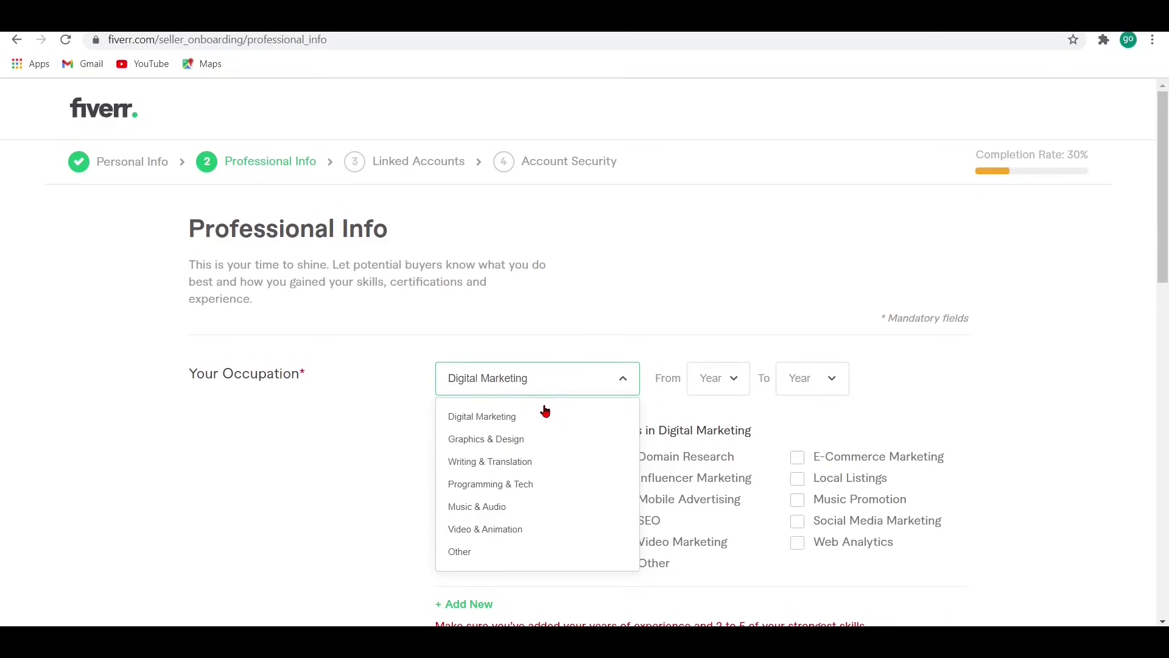
{"action": "scroll", "coordinate": [546, 412], "scroll_direction": "down", "scroll_amount": 3}
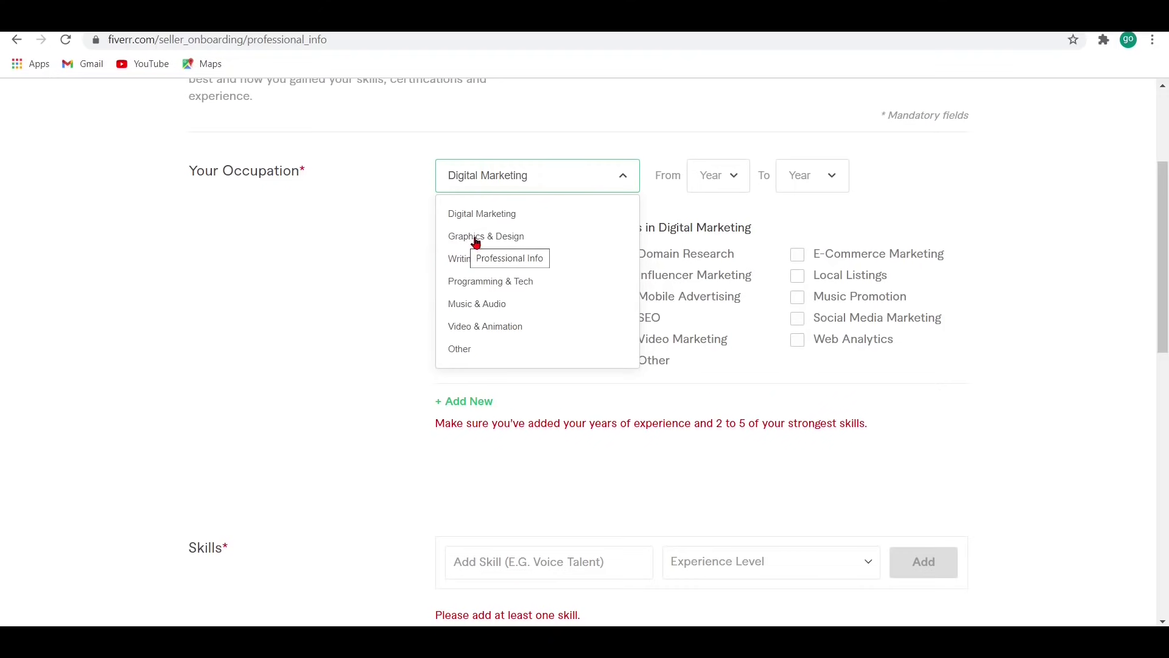
{"action": "left_click", "coordinate": [487, 236]}
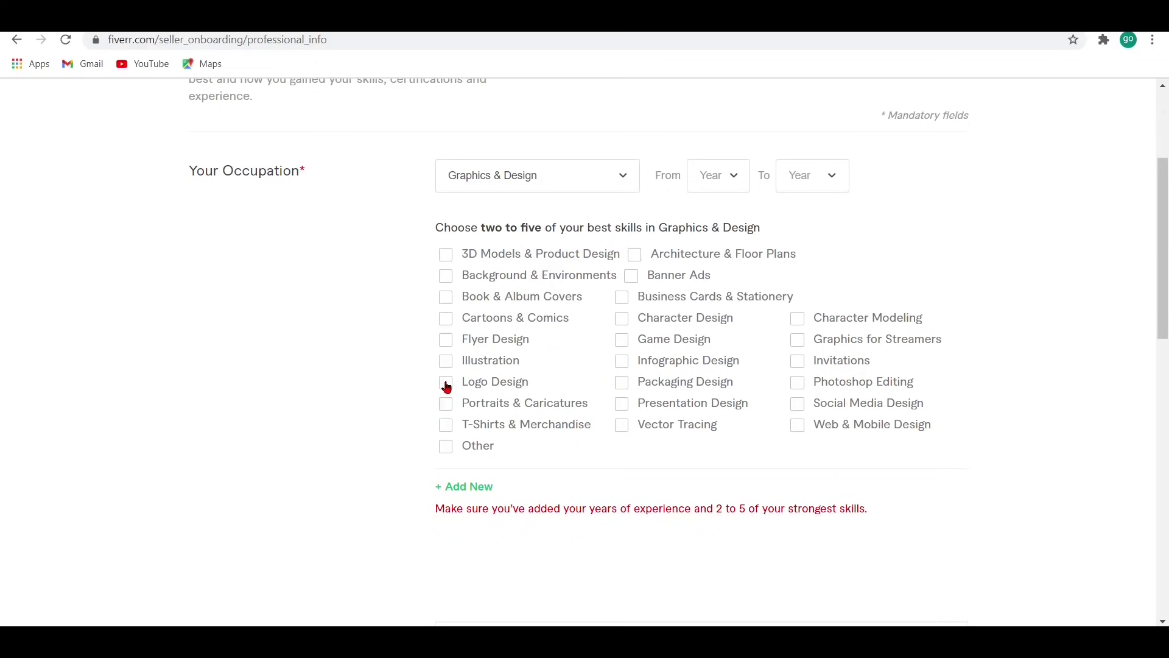
{"action": "left_click", "coordinate": [622, 340]}
{"action": "left_click", "coordinate": [445, 277]}
{"action": "scroll", "coordinate": [517, 374], "scroll_direction": "down", "scroll_amount": 3}
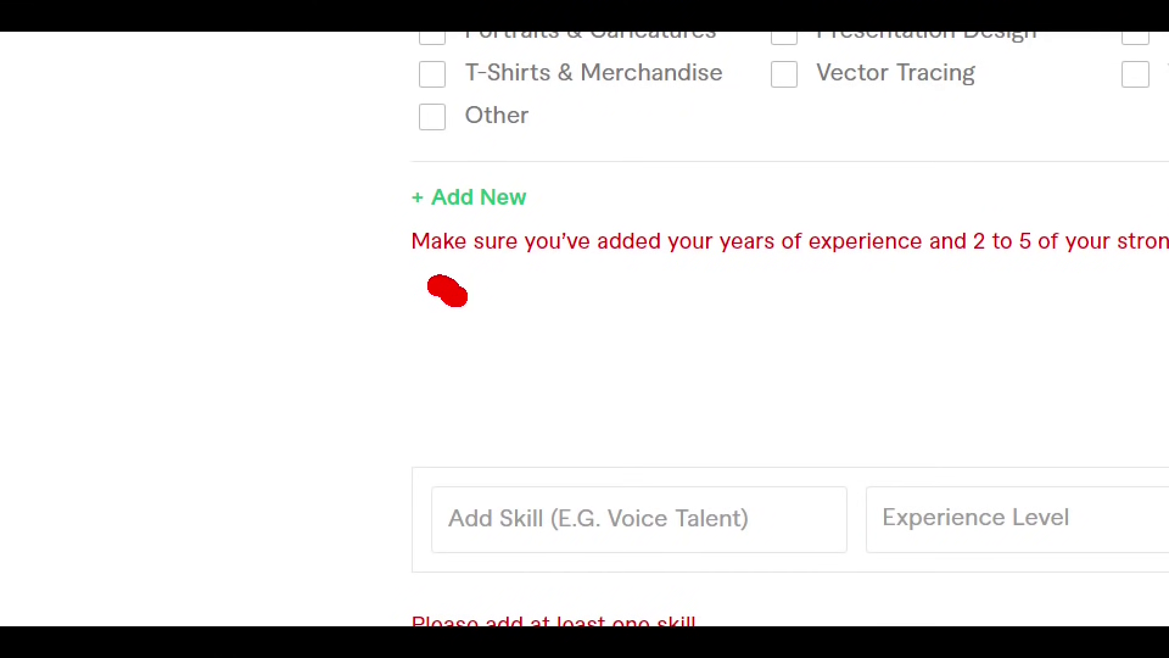
{"action": "mouse_move", "coordinate": [447, 291]}
{"action": "left_mouse_down"}
{"action": "mouse_move", "coordinate": [364, 173]}
{"action": "mouse_move", "coordinate": [578, 120]}
{"action": "mouse_move", "coordinate": [641, 205]}
{"action": "mouse_move", "coordinate": [457, 296]}
{"action": "left_mouse_up"}
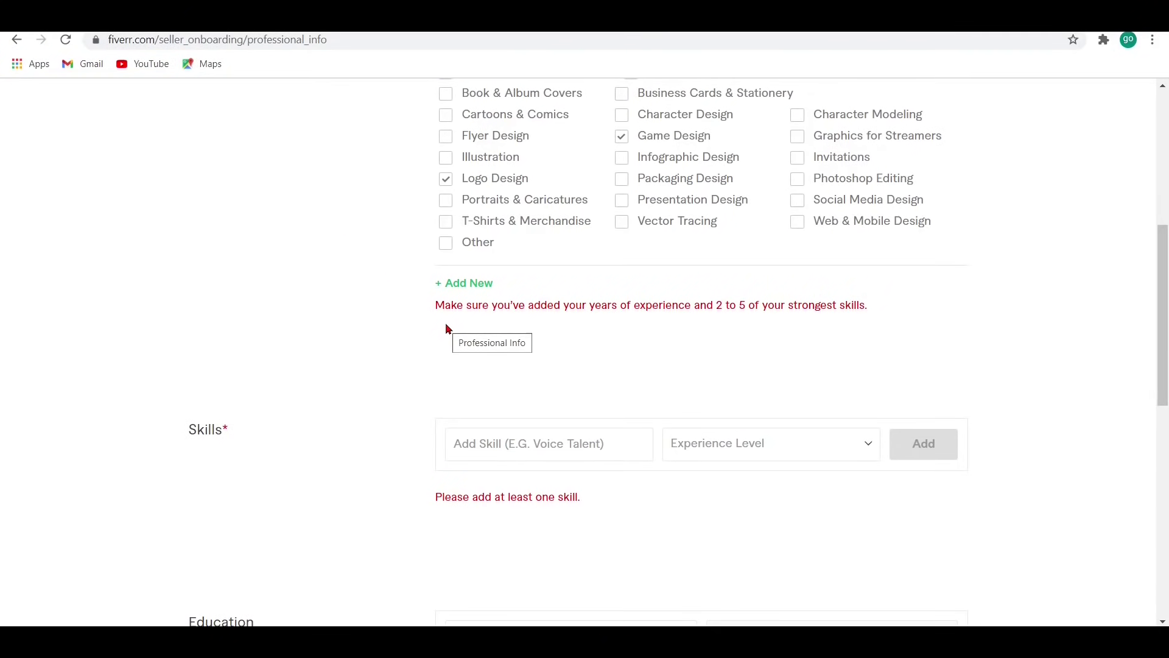
- Add the skill Logodesign with the Expert experience level to the Skills section
{"action": "scroll", "coordinate": [454, 334], "scroll_direction": "down", "scroll_amount": 3}
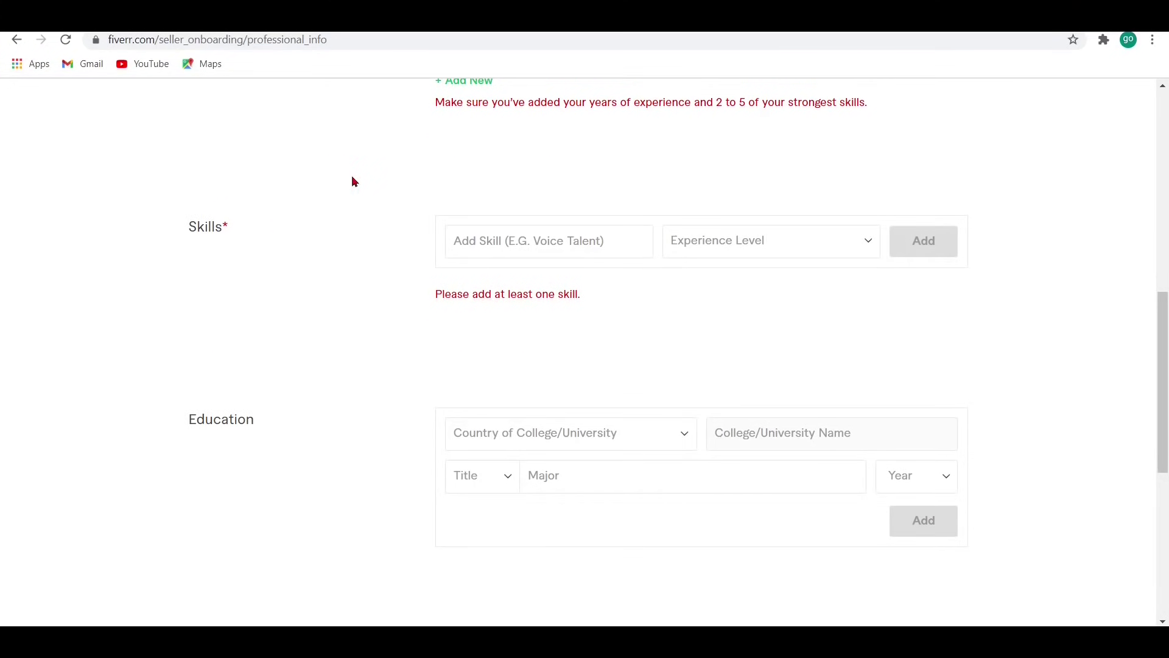
{"action": "left_click", "coordinate": [558, 240]}
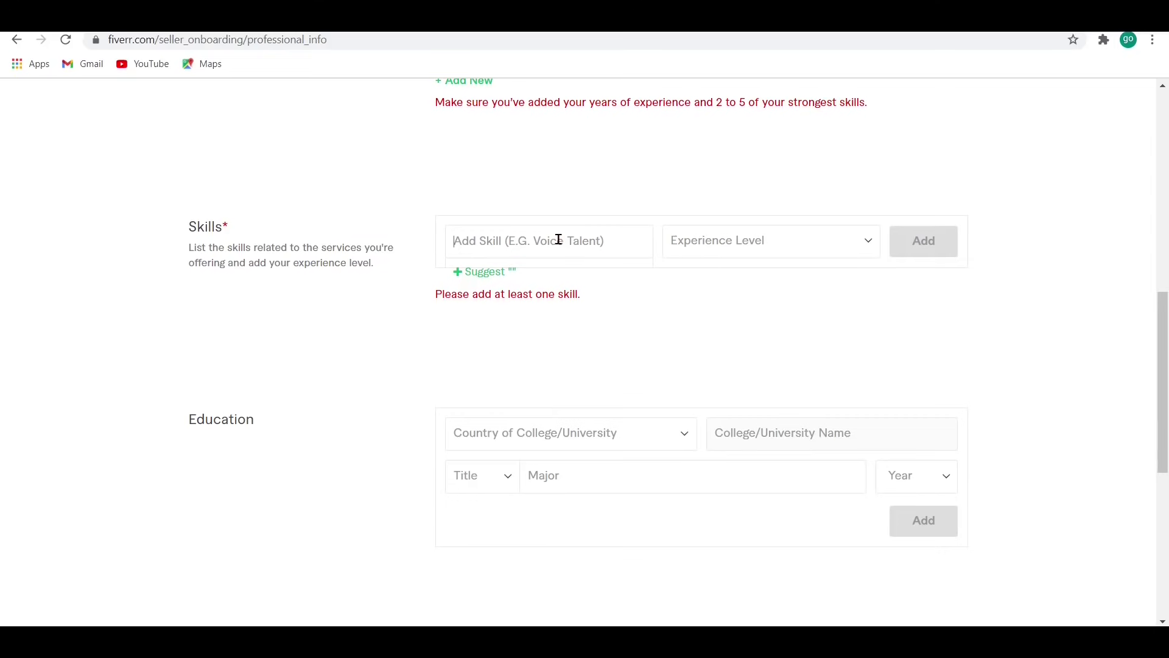
{"action": "type", "text": "Logo"}
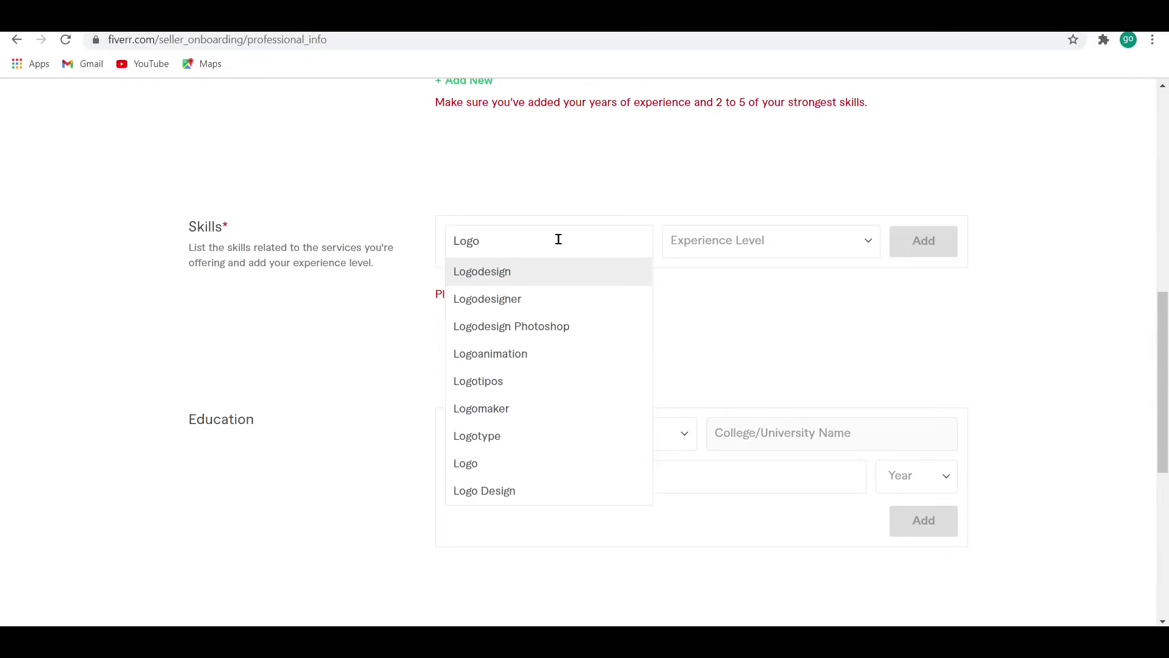
{"action": "left_click", "coordinate": [508, 276]}
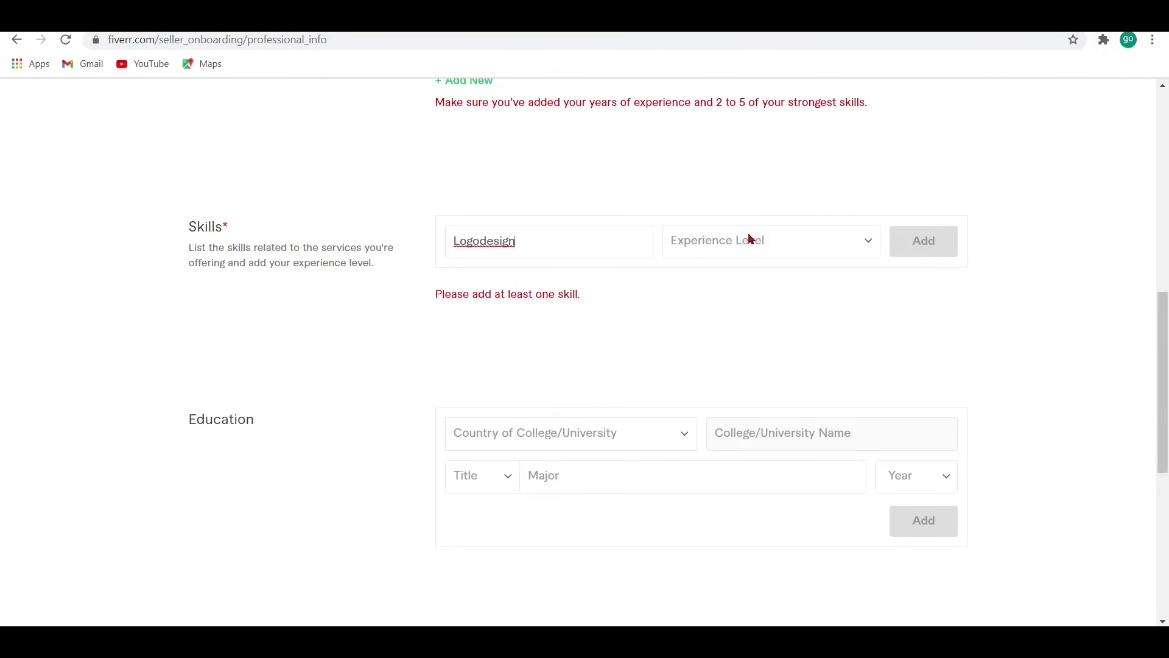
{"action": "left_click", "coordinate": [802, 237]}
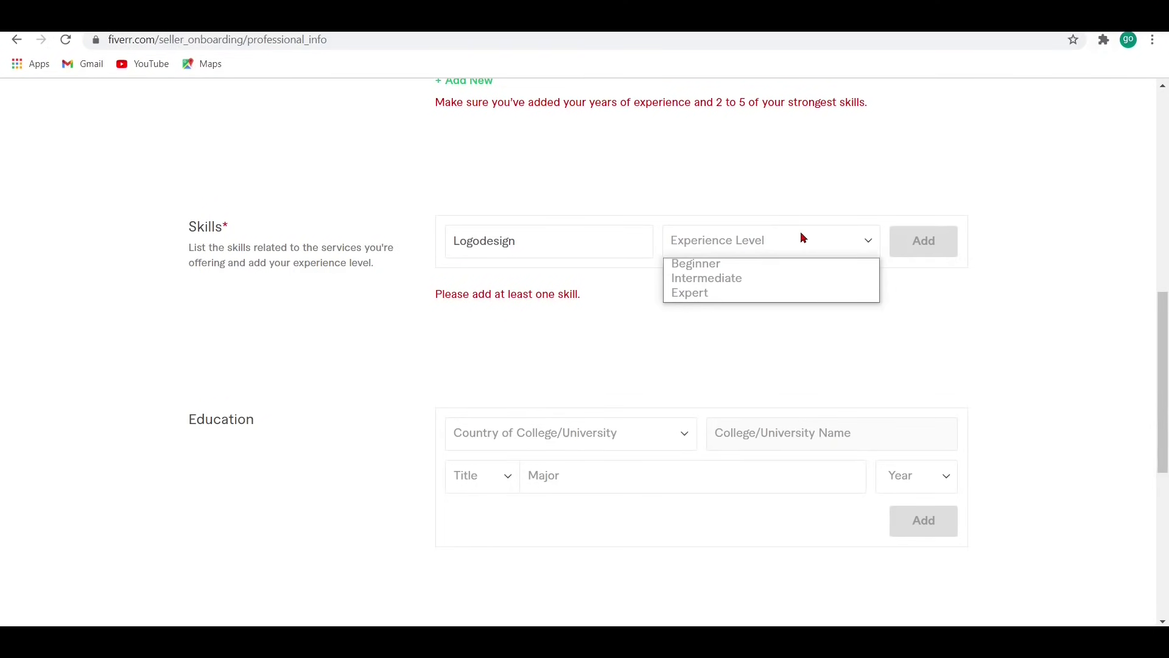
{"action": "left_click", "coordinate": [722, 294]}
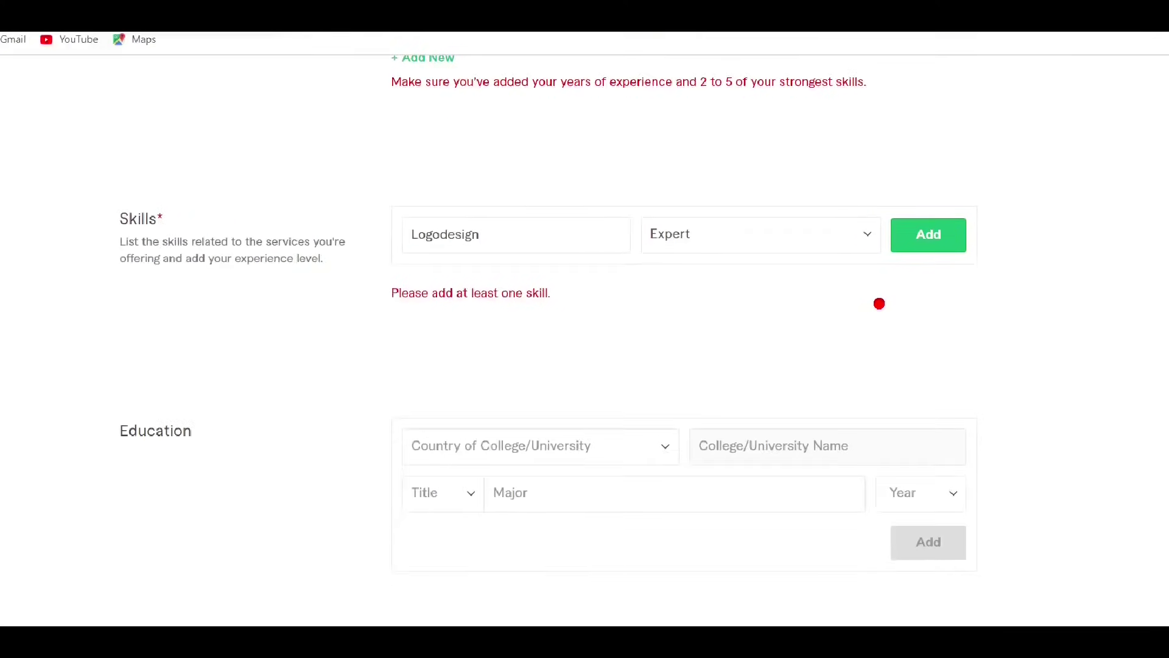
{"action": "left_click_drag", "start_coordinate": [873, 303], "coordinate": [747, 168]}
{"action": "mouse_move", "coordinate": [864, 33]}
{"action": "left_mouse_down"}
{"action": "mouse_move", "coordinate": [950, 324]}
{"action": "mouse_move", "coordinate": [857, 287]}
{"action": "left_mouse_up"}
{"action": "key", "text": "Escape"}
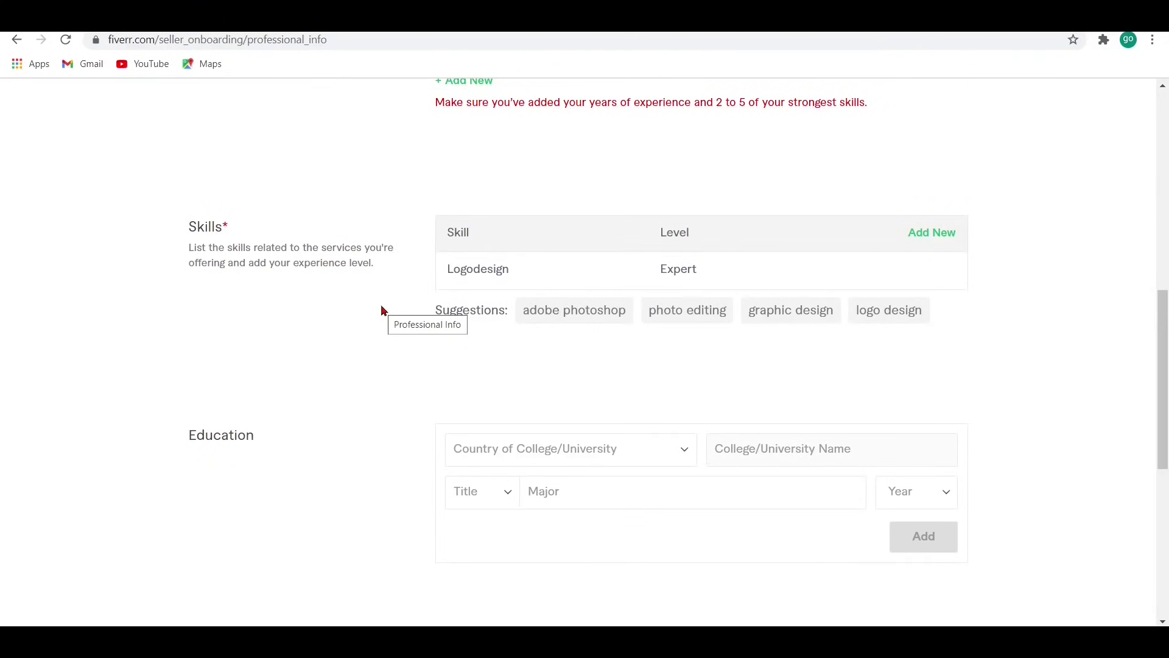
- Examine the Education, Certification and Personal Website sections, and try to continue past the Professional Info form
{"action": "scroll", "coordinate": [265, 360], "scroll_direction": "down", "scroll_amount": 3}
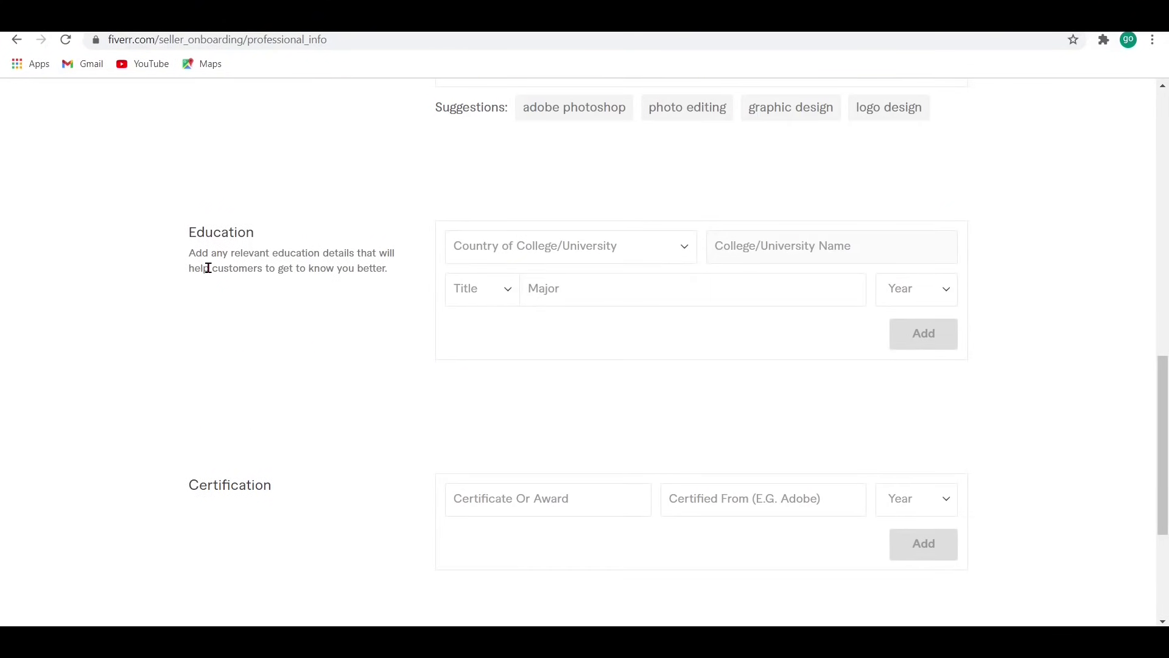
{"action": "left_click", "coordinate": [657, 245]}
{"action": "left_click", "coordinate": [660, 245]}
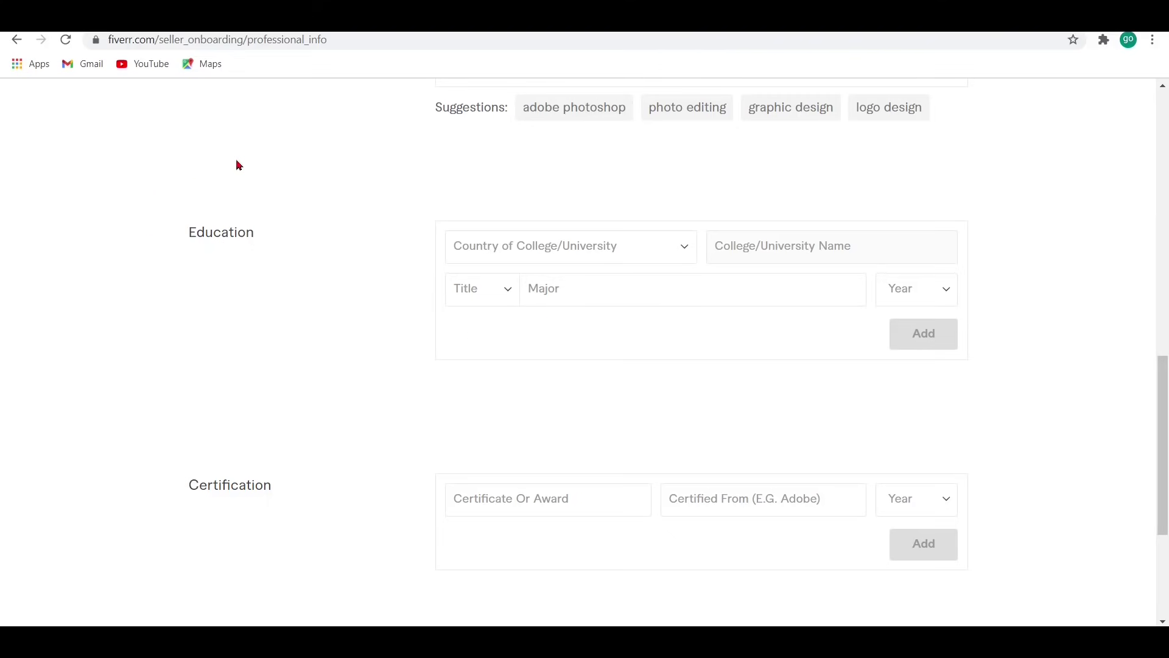
{"action": "scroll", "coordinate": [304, 201], "scroll_direction": "down", "scroll_amount": 3}
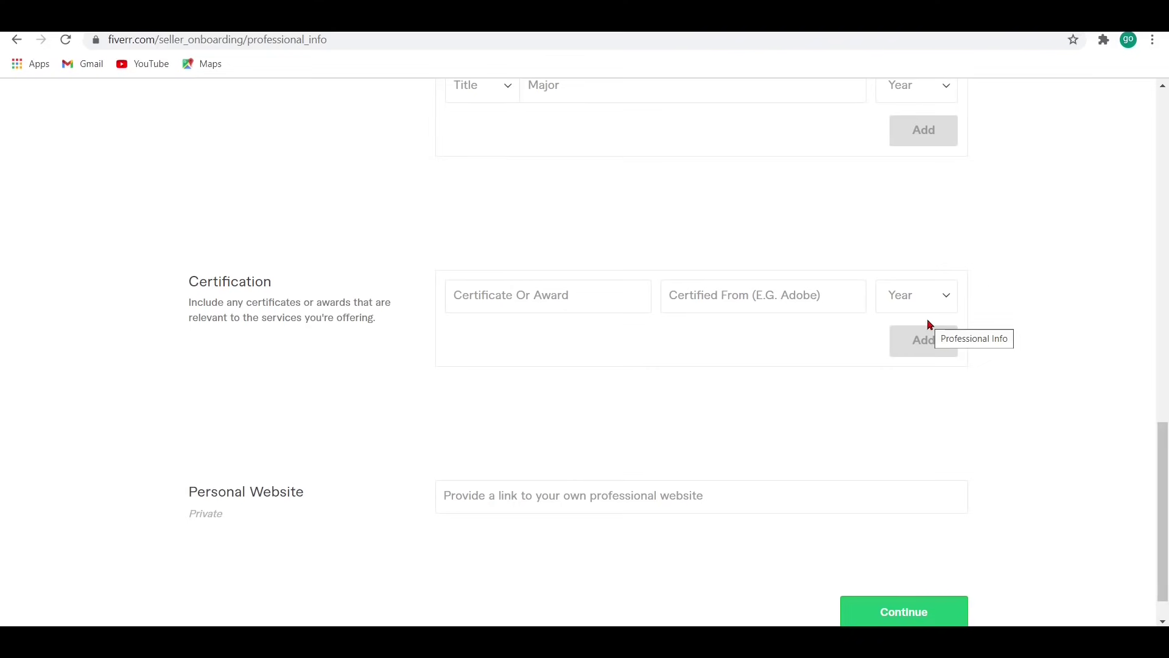
{"action": "scroll", "coordinate": [315, 349], "scroll_direction": "down", "scroll_amount": 1}
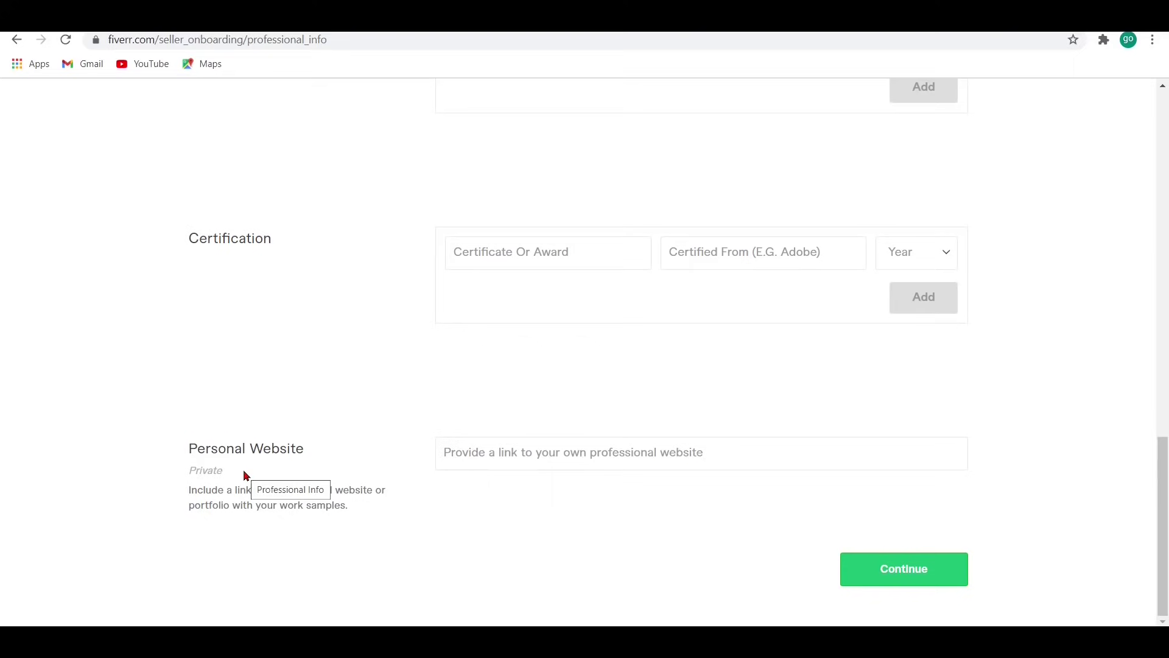
{"action": "scroll", "coordinate": [264, 420], "scroll_direction": "up", "scroll_amount": 7}
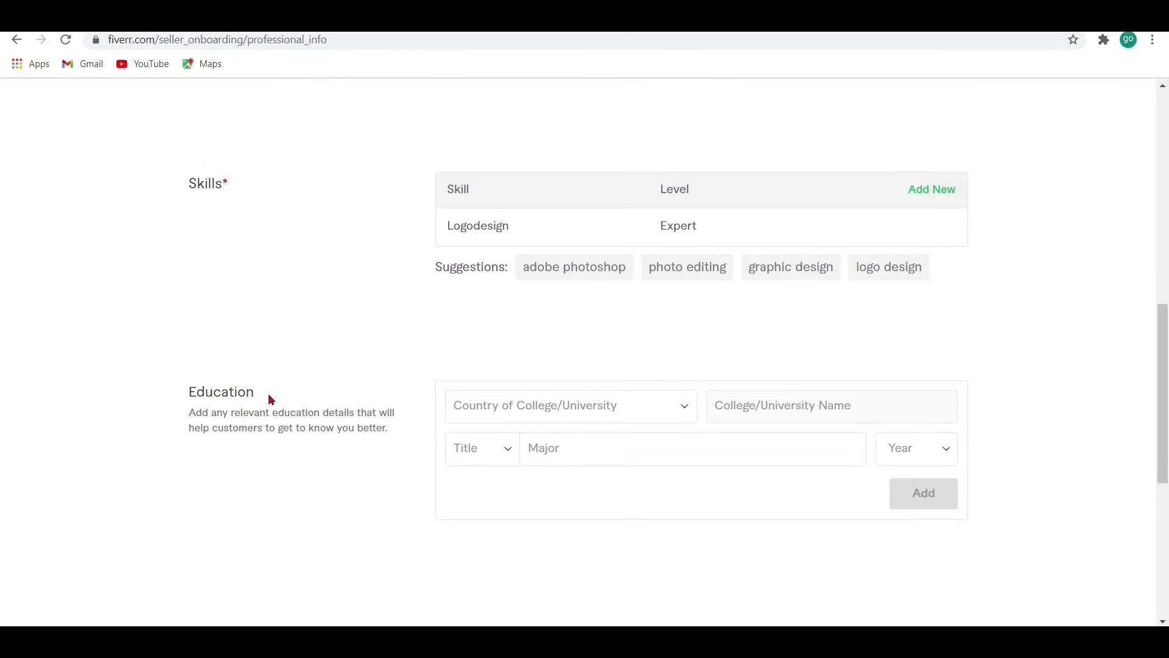
{"action": "scroll", "coordinate": [271, 399], "scroll_direction": "down", "scroll_amount": 3}
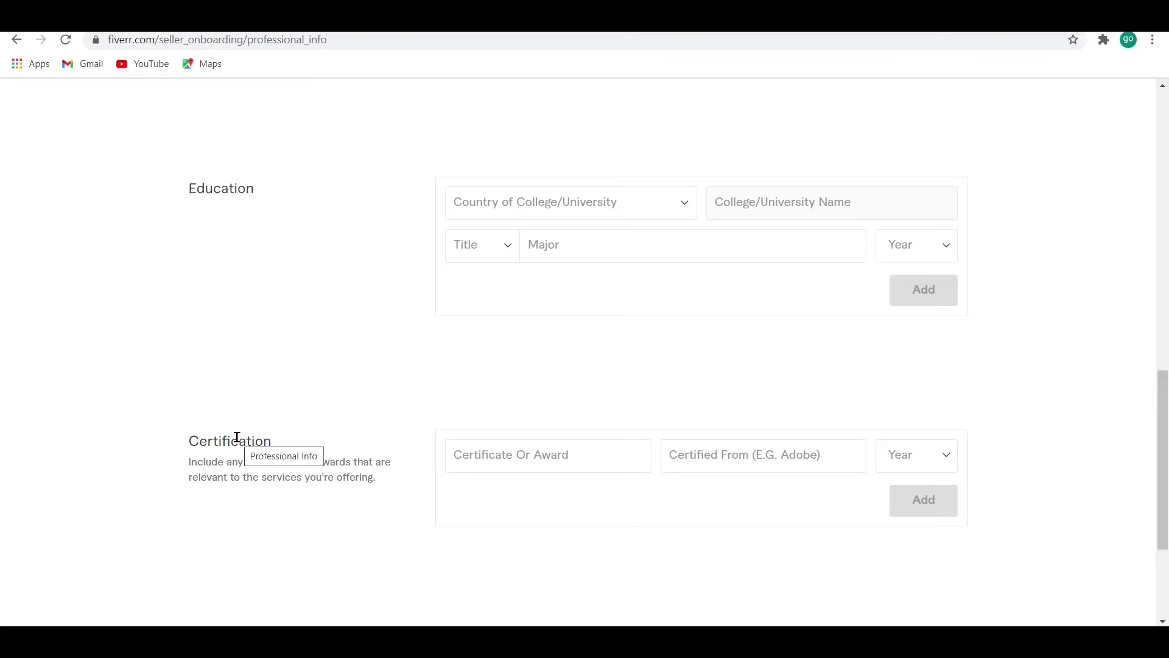
{"action": "scroll", "coordinate": [238, 438], "scroll_direction": "down", "scroll_amount": 3}
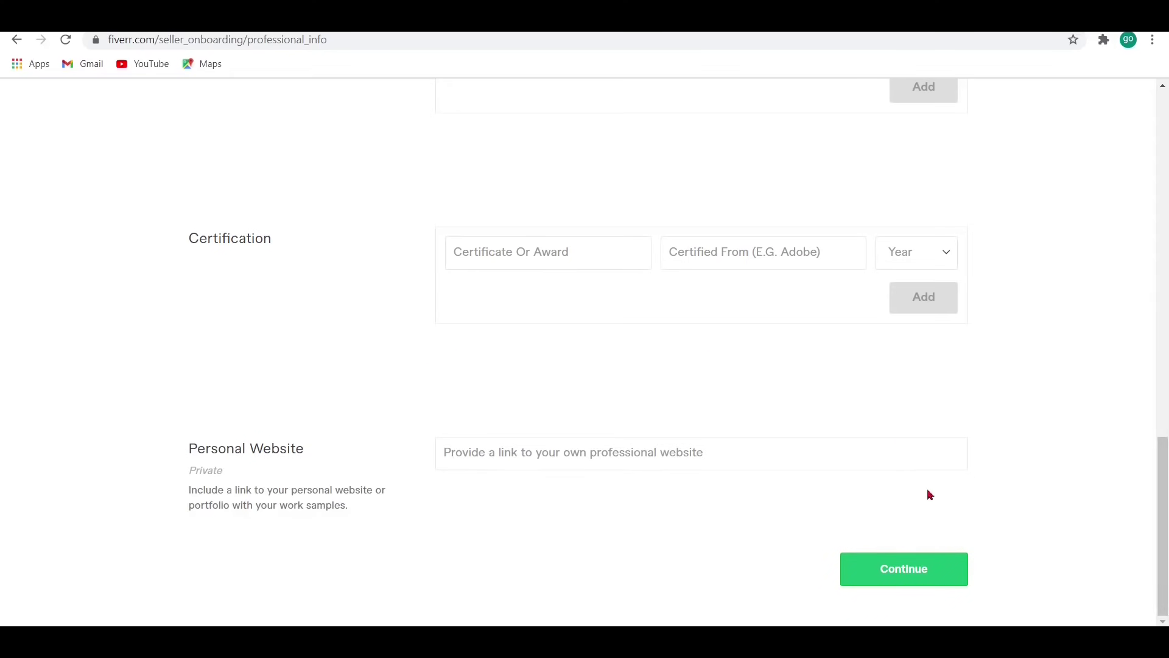
{"action": "left_click", "coordinate": [892, 578]}
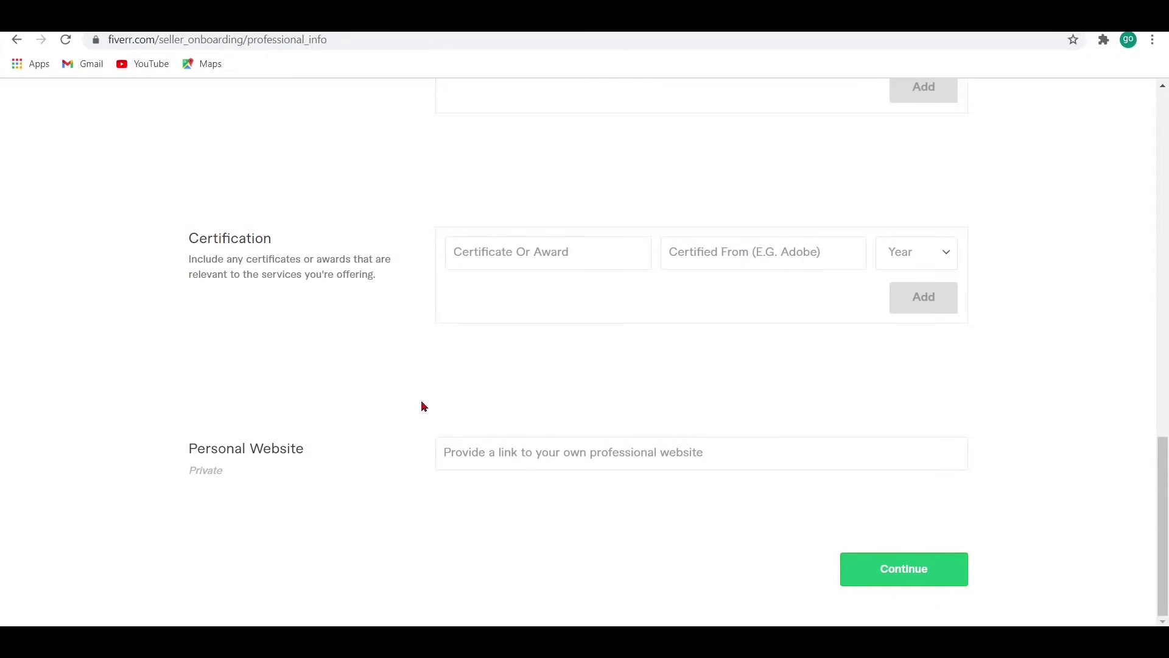
- Move on from Professional Info and look over the social and professional accounts offered under Linked Accounts
{"action": "scroll", "coordinate": [541, 307], "scroll_direction": "down", "scroll_amount": 3}
{"action": "scroll", "coordinate": [538, 306], "scroll_direction": "down", "scroll_amount": 1}
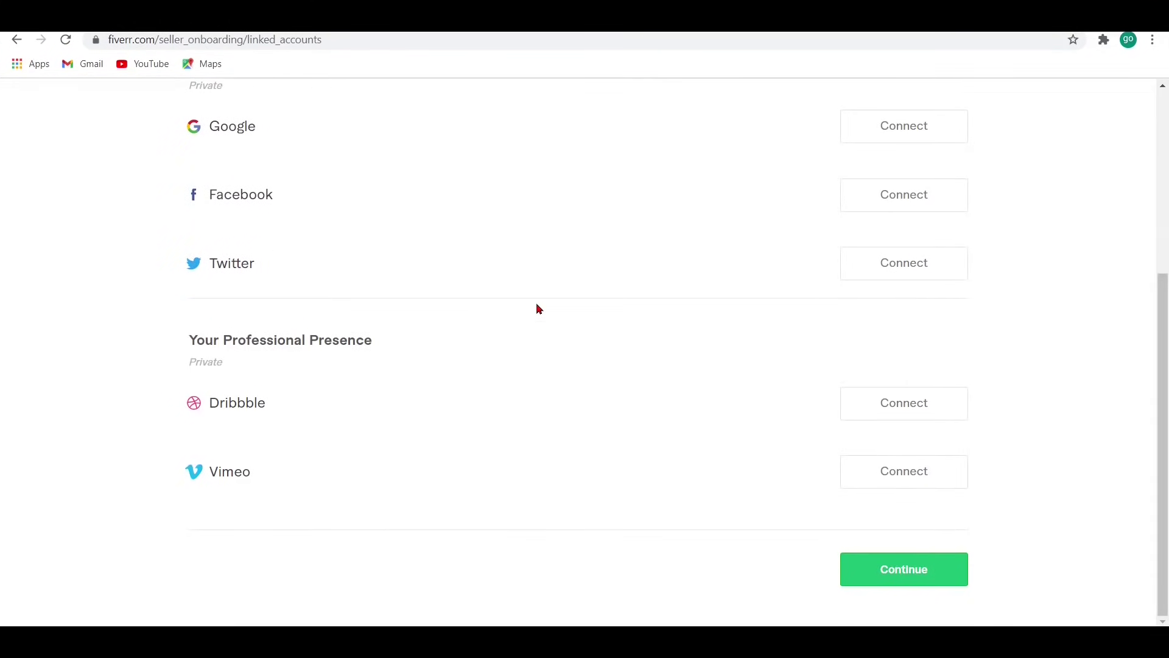
{"action": "scroll", "coordinate": [538, 306], "scroll_direction": "up", "scroll_amount": 5}
{"action": "scroll", "coordinate": [538, 307], "scroll_direction": "down", "scroll_amount": 5}
{"action": "scroll", "coordinate": [539, 310], "scroll_direction": "up", "scroll_amount": 5}
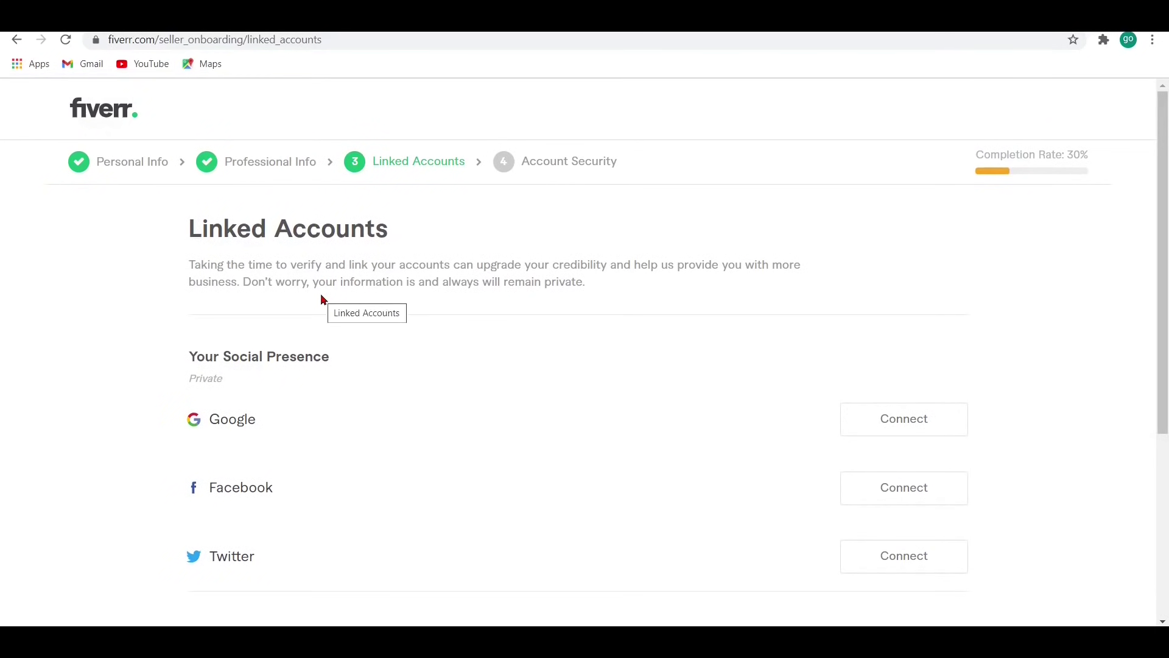
{"action": "scroll", "coordinate": [298, 292], "scroll_direction": "down", "scroll_amount": 3}
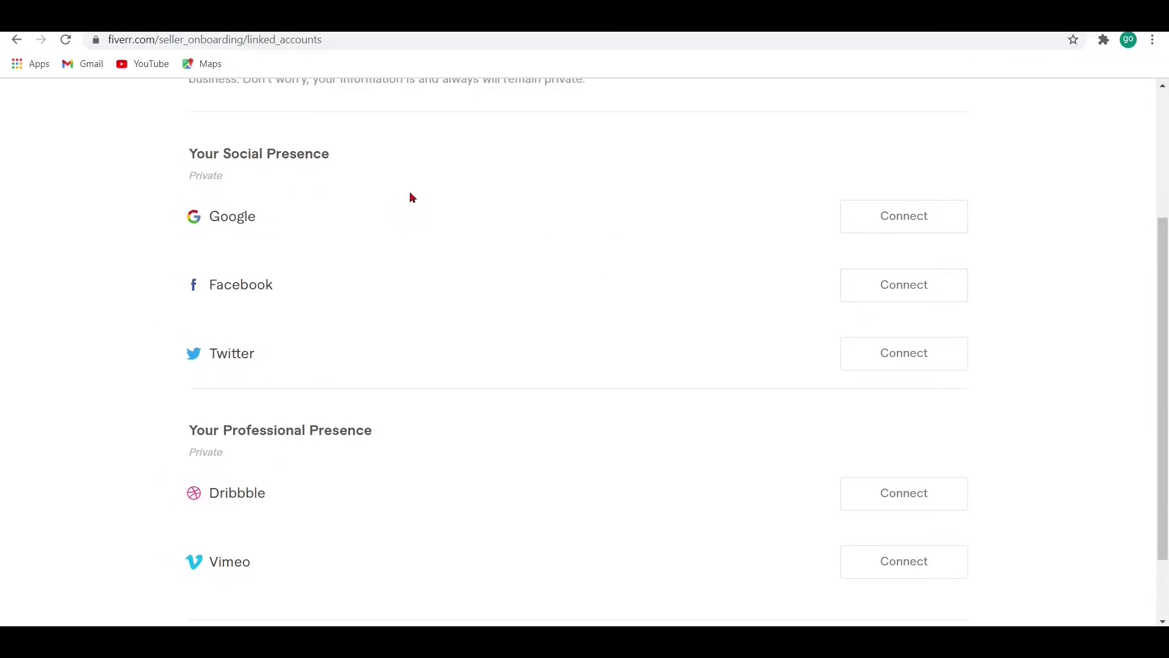
{"action": "scroll", "coordinate": [409, 194], "scroll_direction": "down", "scroll_amount": 2}
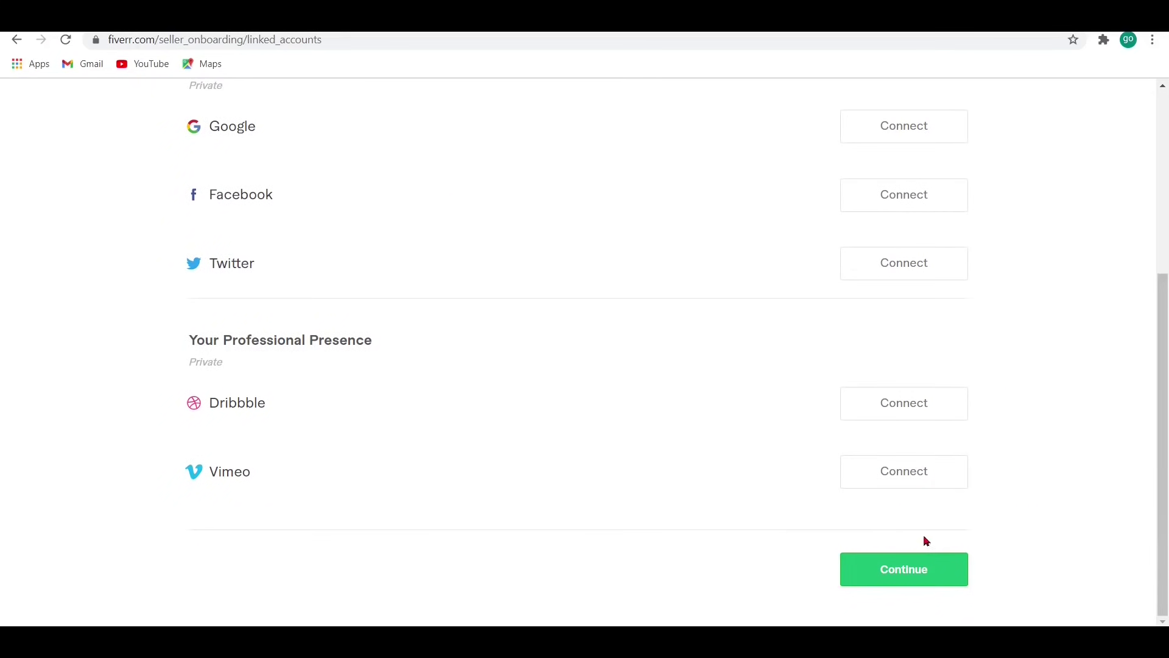
- Continue past Linked Accounts without connecting any, and finish Account Security to complete the seller profile and start a new gig
{"action": "left_click", "coordinate": [903, 575]}
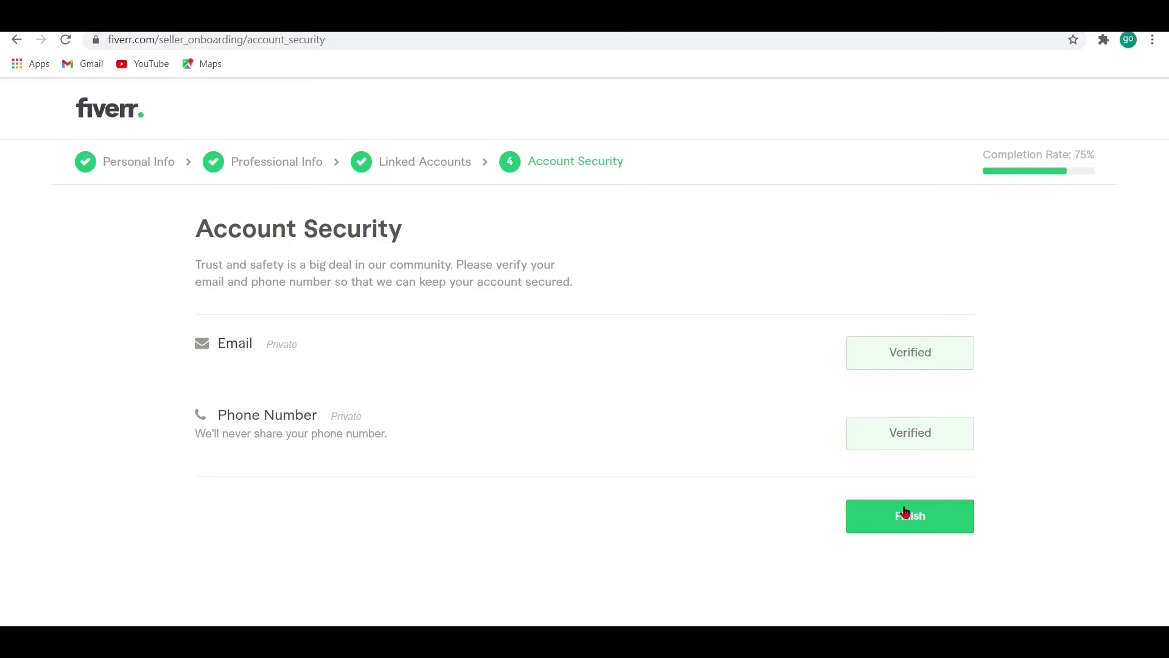
{"action": "left_click", "coordinate": [917, 529]}
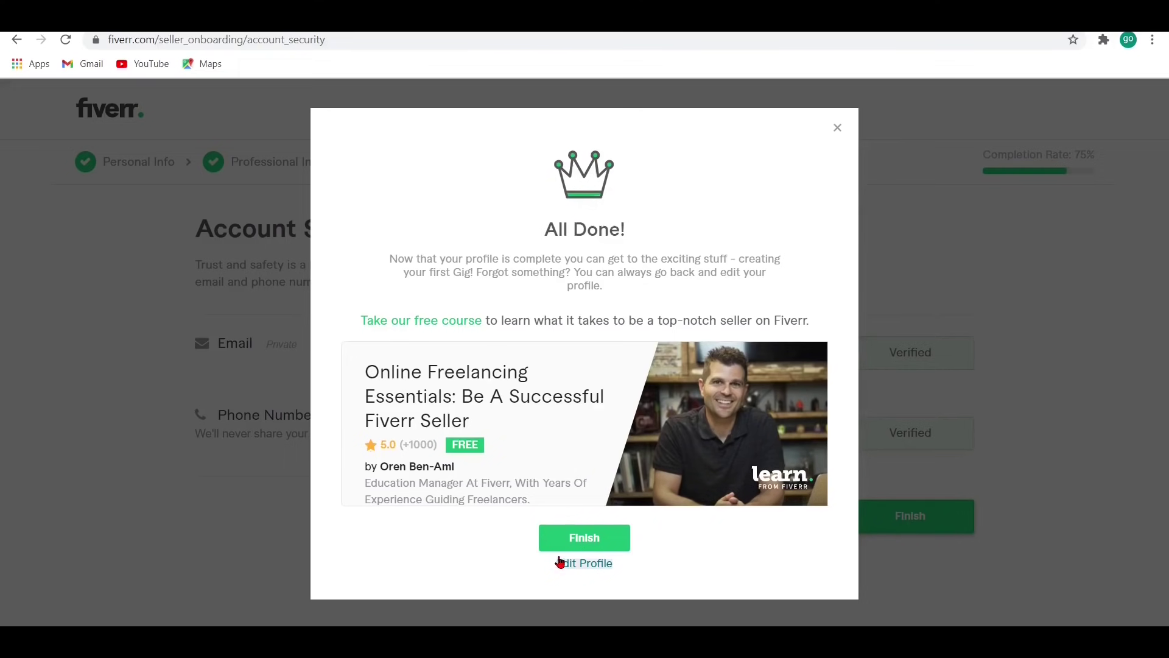
{"action": "left_click", "coordinate": [588, 543]}
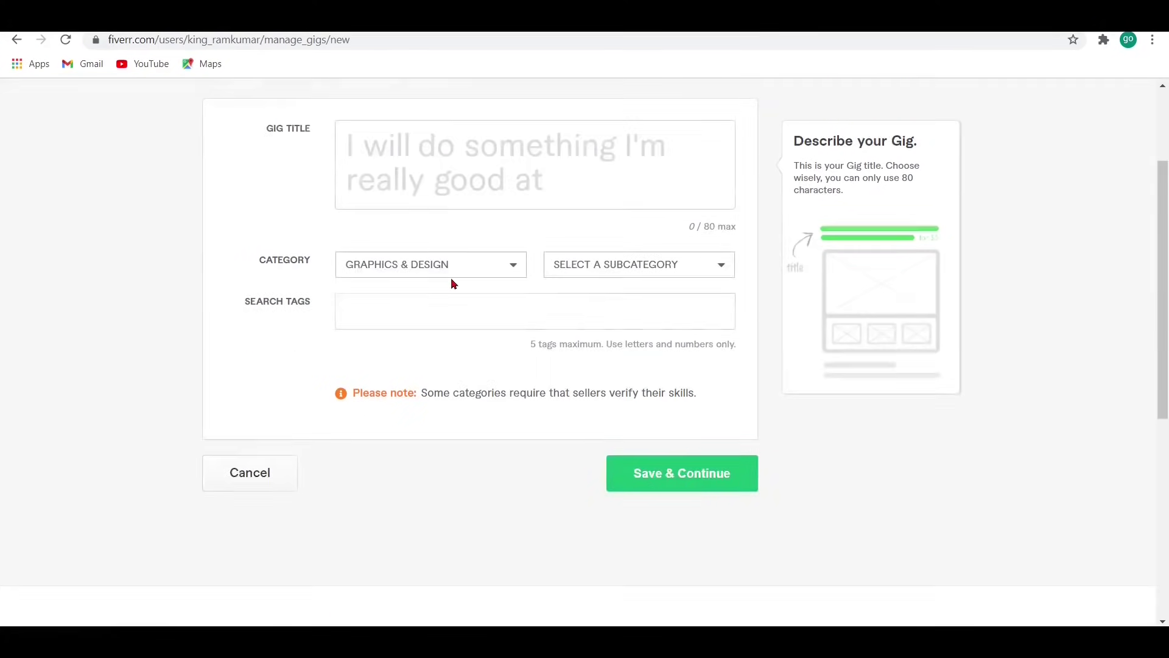
- Examine the new gig's Overview form, including its title, category and search tags fields
{"action": "left_click", "coordinate": [452, 280]}
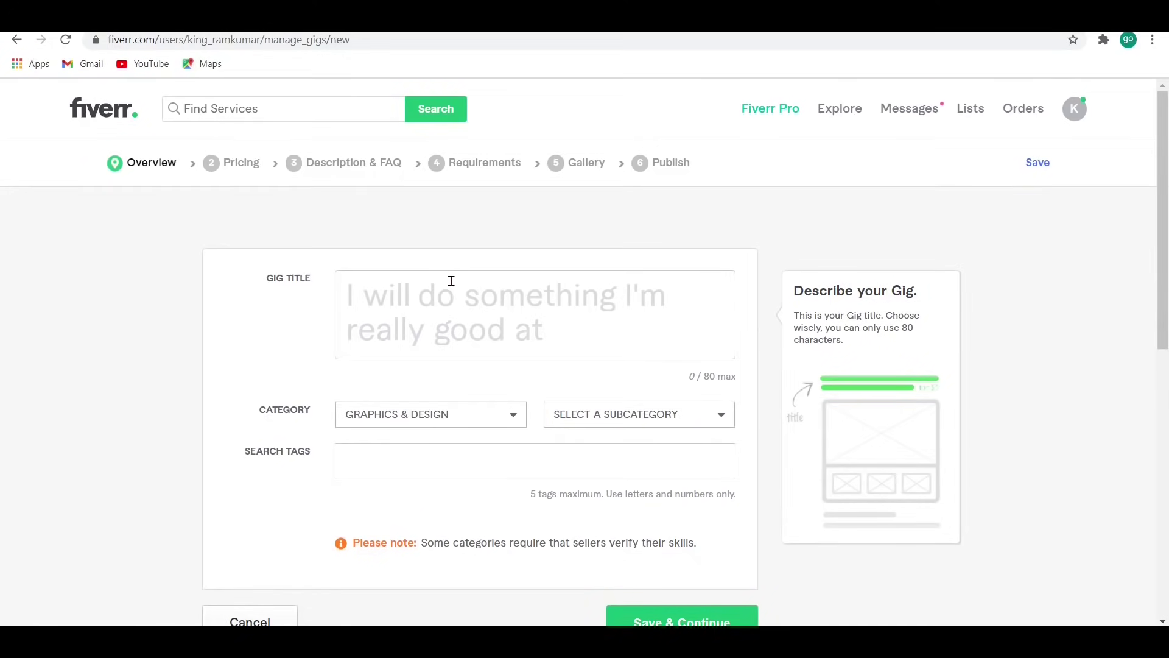
{"action": "scroll", "coordinate": [377, 224], "scroll_direction": "down", "scroll_amount": 9}
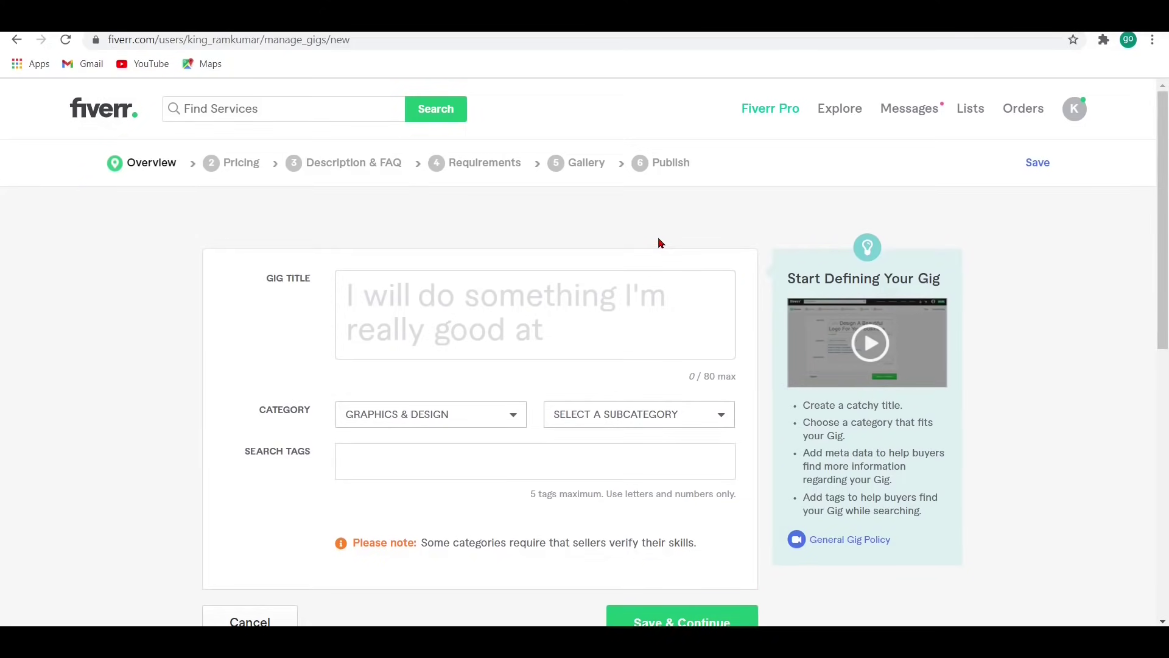
{"action": "scroll", "coordinate": [658, 242], "scroll_direction": "down", "scroll_amount": 6}
{"action": "scroll", "coordinate": [658, 243], "scroll_direction": "up", "scroll_amount": 6}
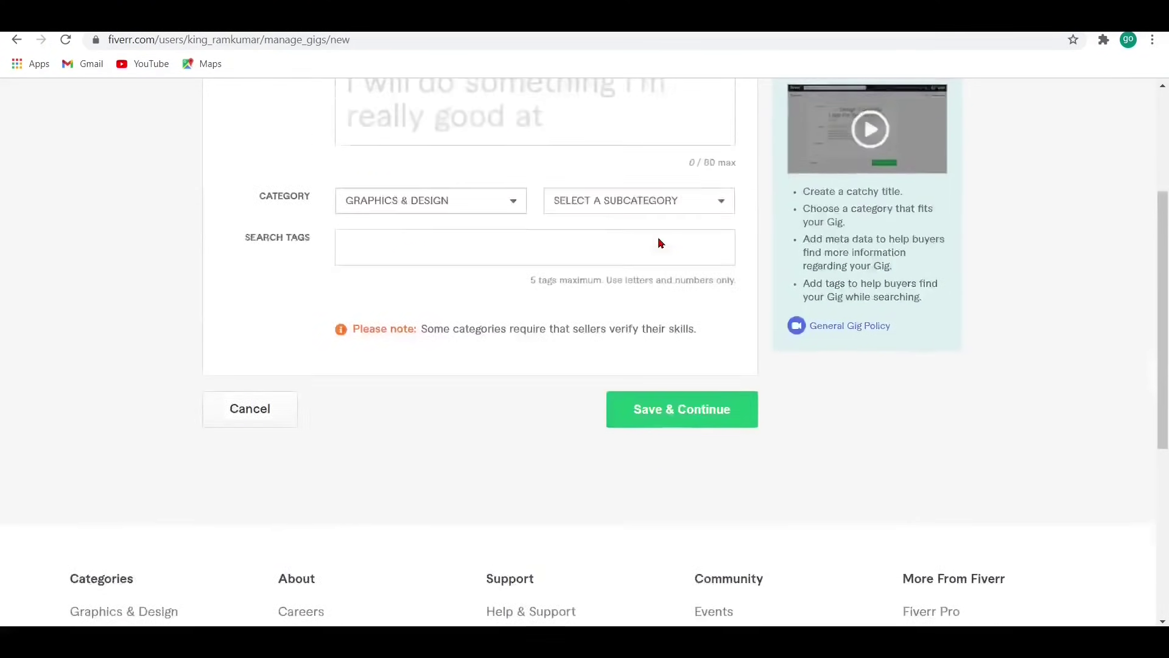
{"action": "scroll", "coordinate": [376, 227], "scroll_direction": "down", "scroll_amount": 3}
{"action": "scroll", "coordinate": [375, 226], "scroll_direction": "up", "scroll_amount": 3}
{"action": "left_click", "coordinate": [414, 287]}
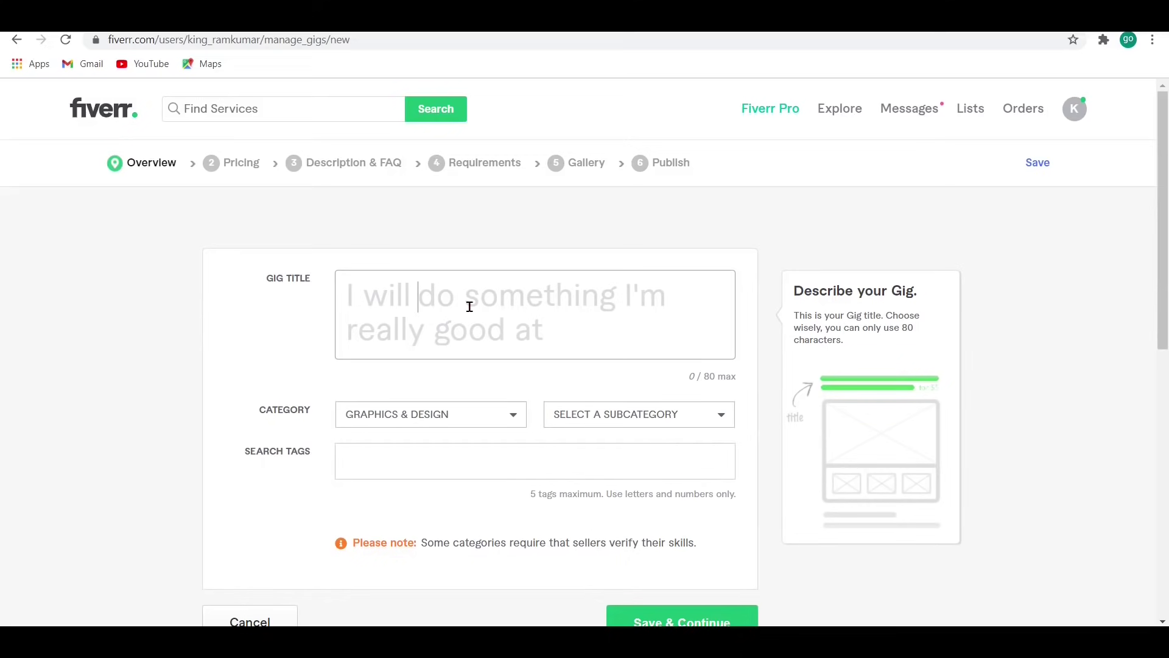
- Set the gig's category to Graphics & Design with the Logo Design subcategory, and choose 3D as the logo style
{"action": "scroll", "coordinate": [473, 310], "scroll_direction": "down", "scroll_amount": 3}
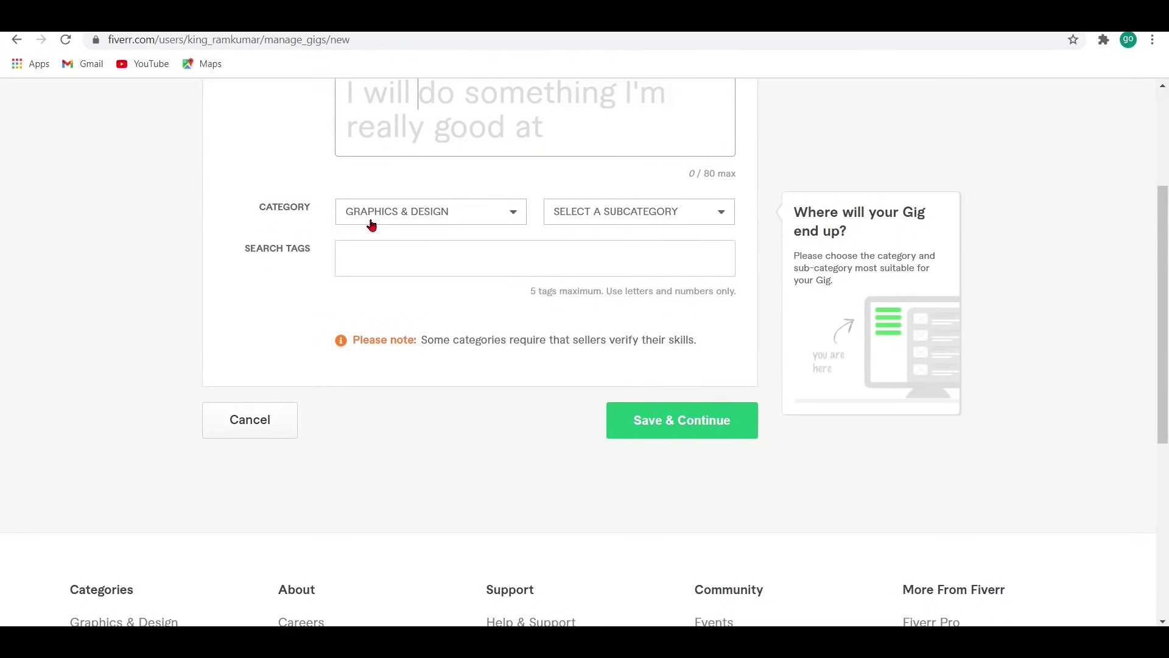
{"action": "left_click", "coordinate": [505, 214]}
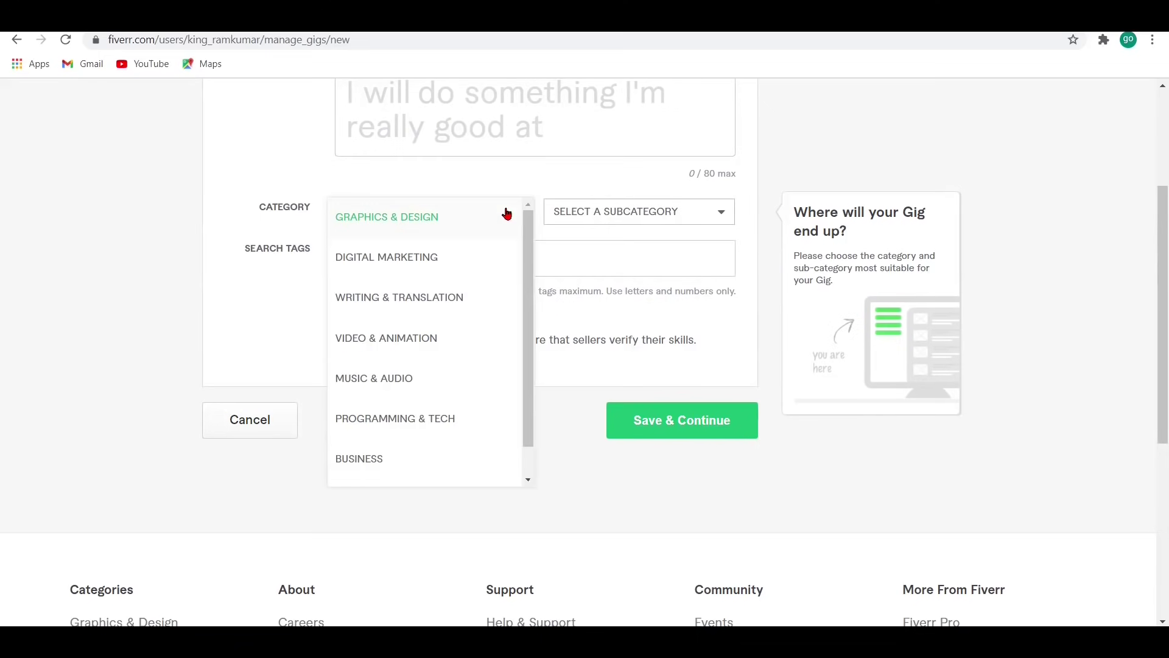
{"action": "left_click", "coordinate": [423, 219]}
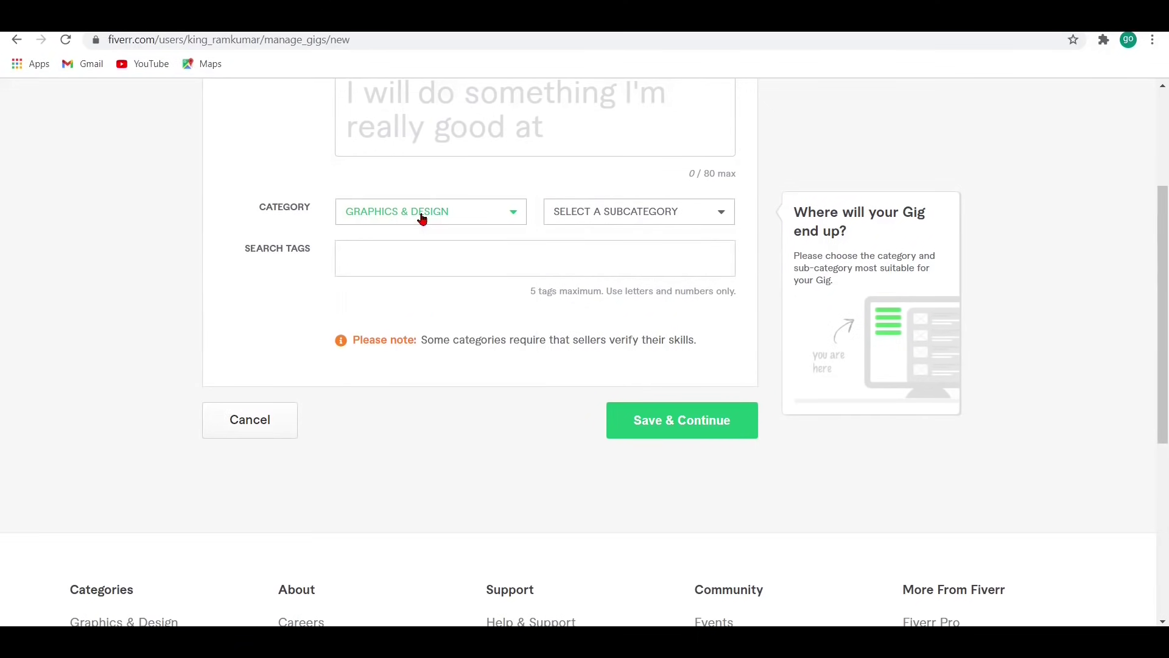
{"action": "left_click", "coordinate": [715, 215]}
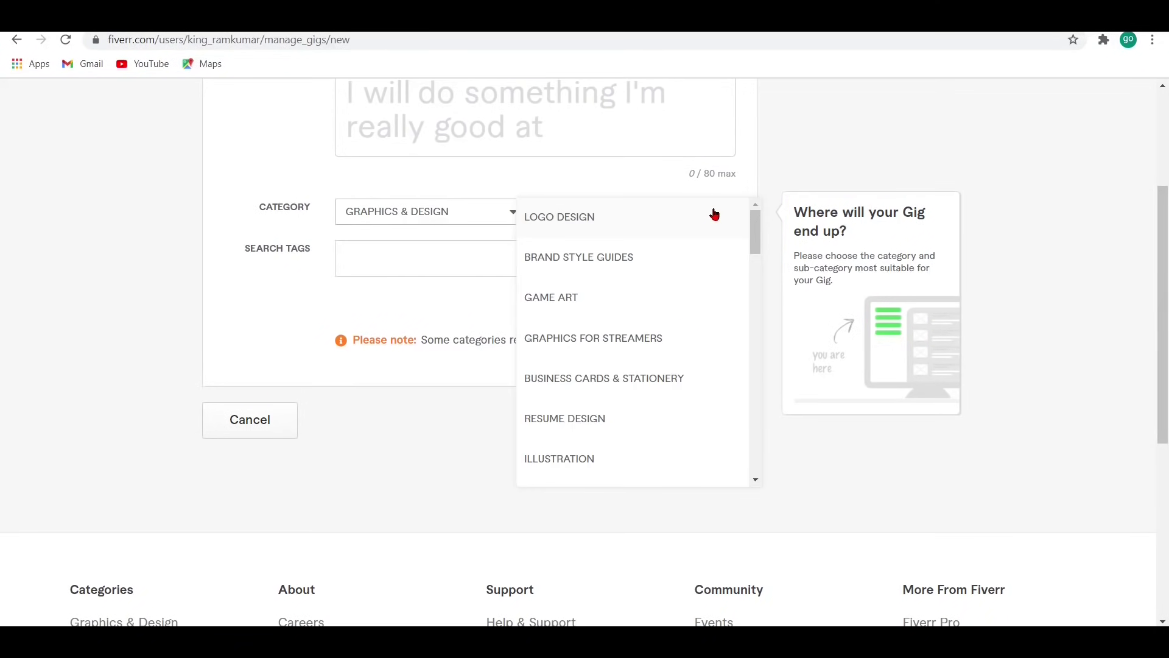
{"action": "left_click", "coordinate": [588, 218]}
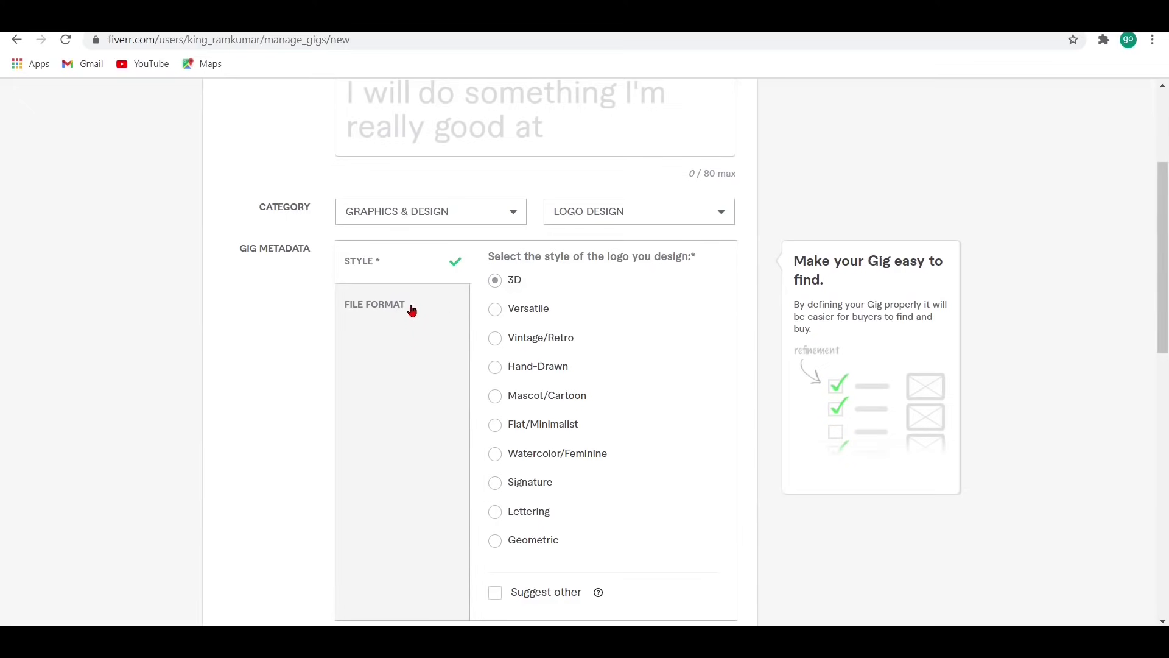
- Add the suggested search tag "create logo" to the gig
{"action": "scroll", "coordinate": [411, 310], "scroll_direction": "down", "scroll_amount": 7}
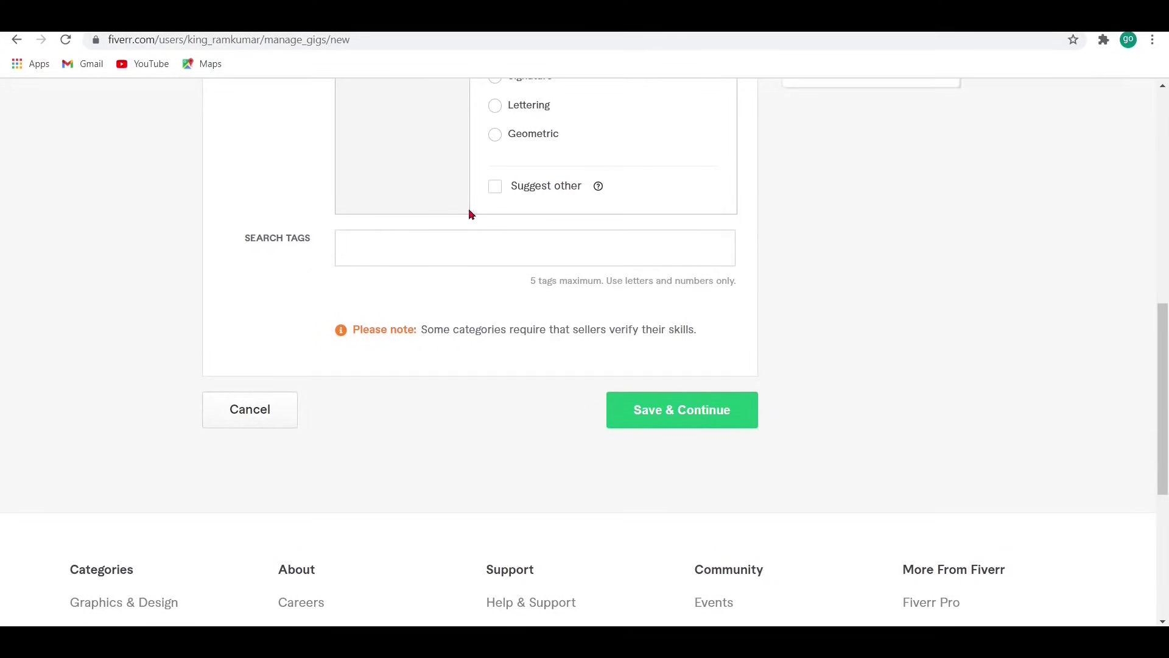
{"action": "scroll", "coordinate": [493, 225], "scroll_direction": "down", "scroll_amount": 3}
{"action": "scroll", "coordinate": [493, 225], "scroll_direction": "up", "scroll_amount": 3}
{"action": "mouse_move", "coordinate": [348, 287]}
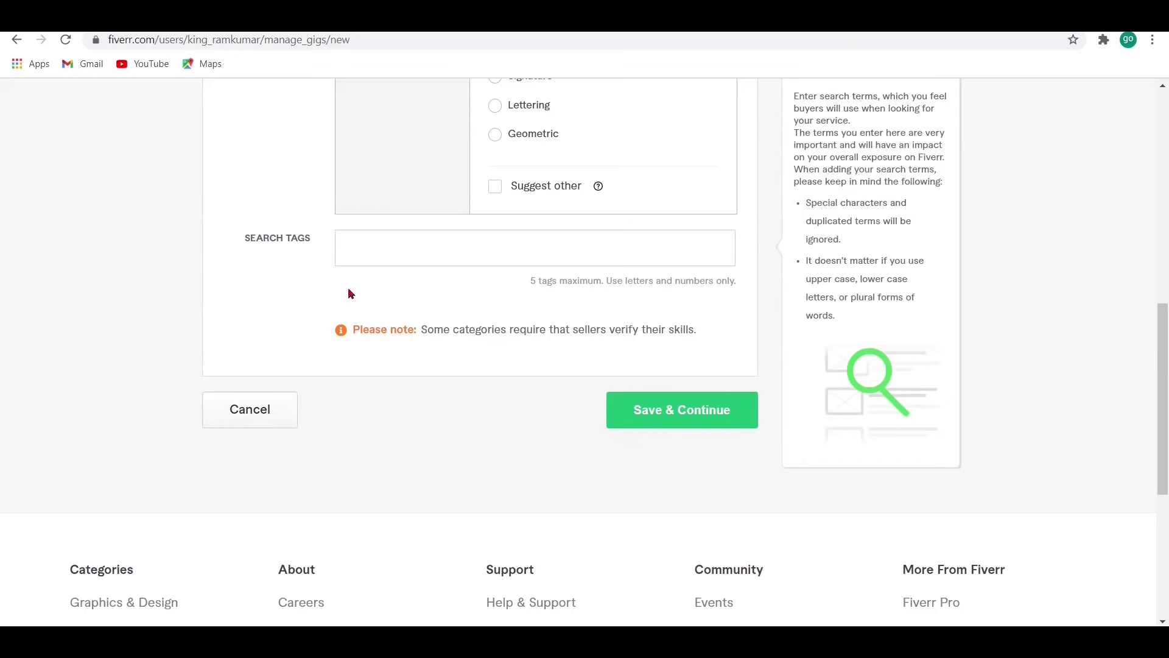
{"action": "left_click", "coordinate": [403, 254]}
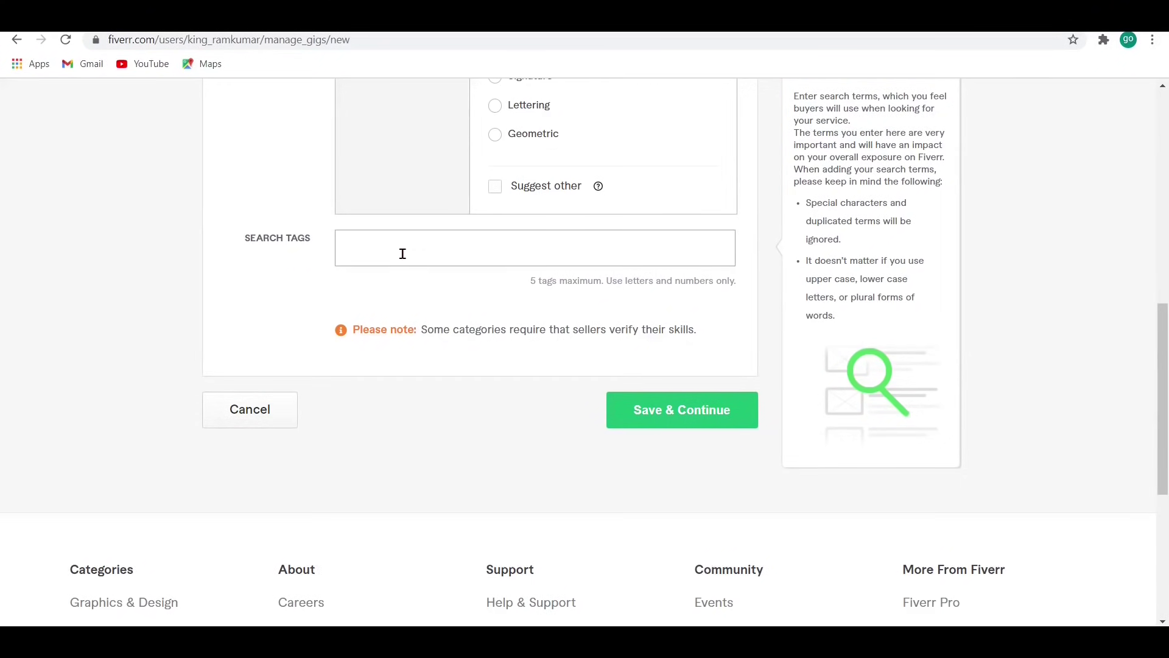
{"action": "type", "text": "lo"}
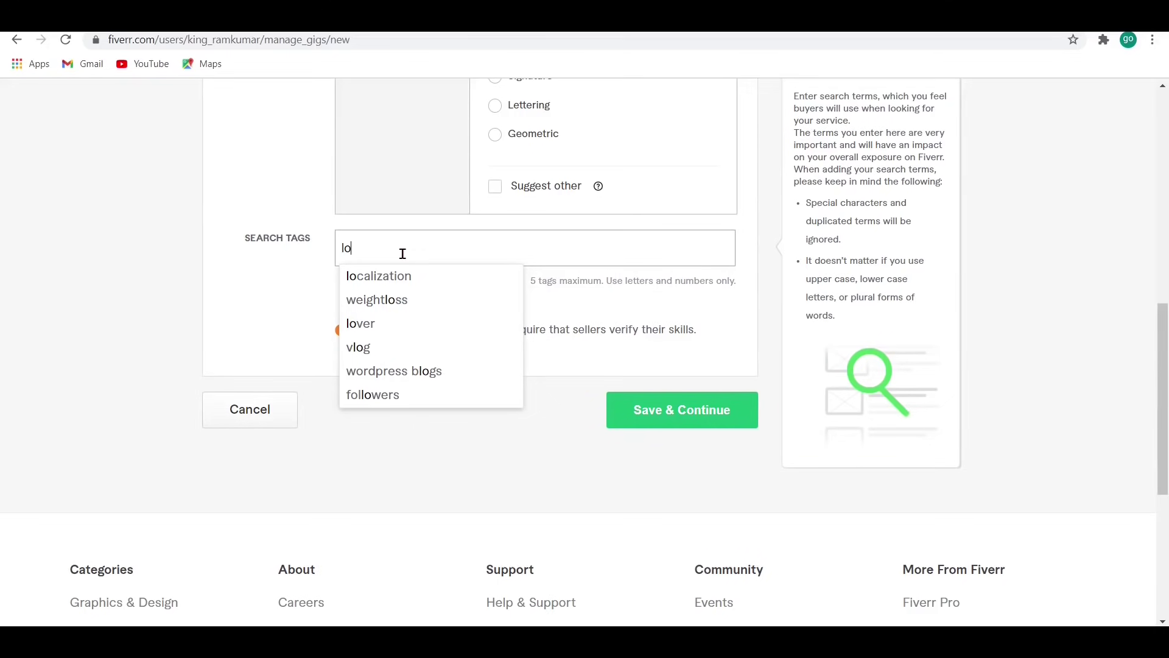
{"action": "type", "text": "g"}
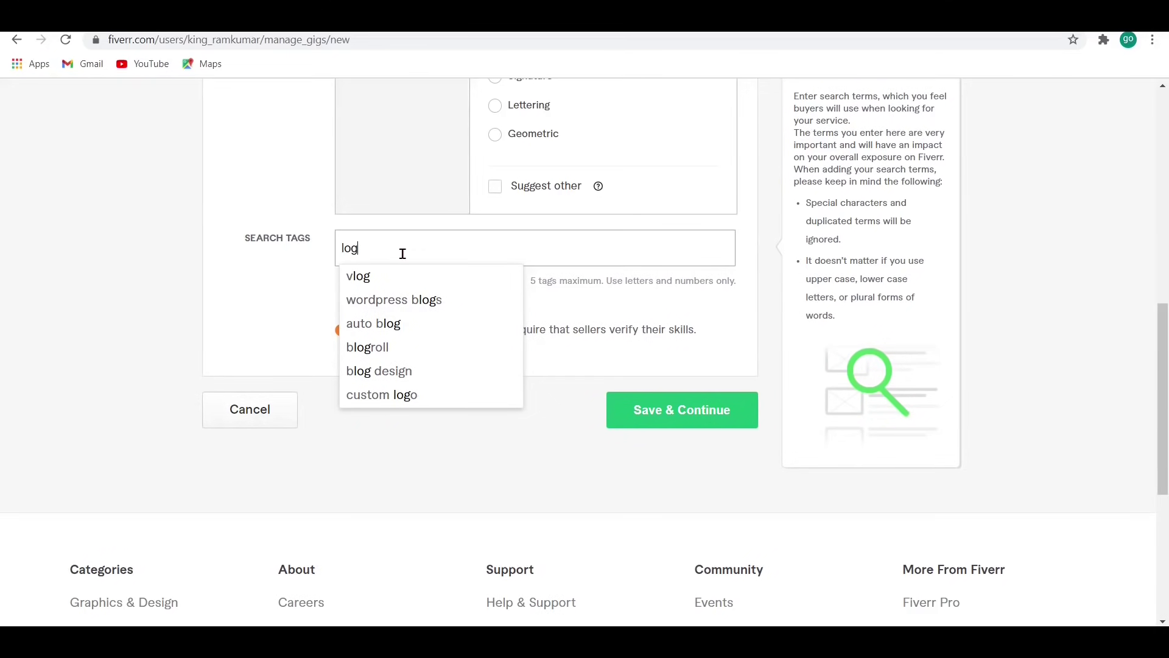
{"action": "type", "text": "o"}
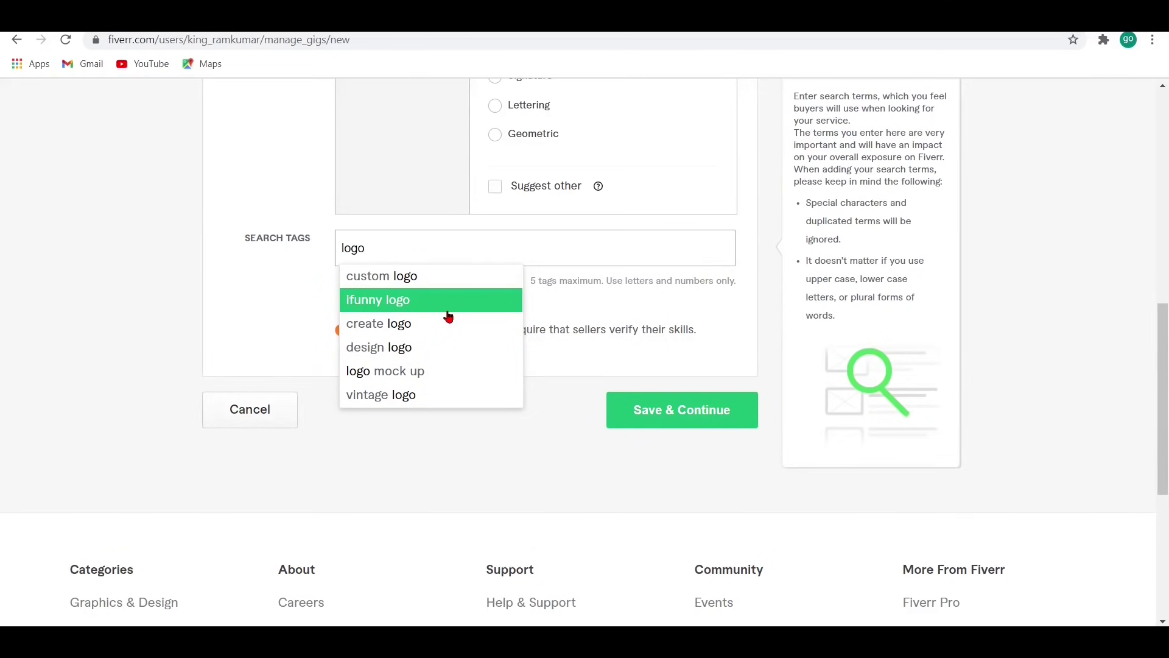
{"action": "left_click", "coordinate": [408, 332]}
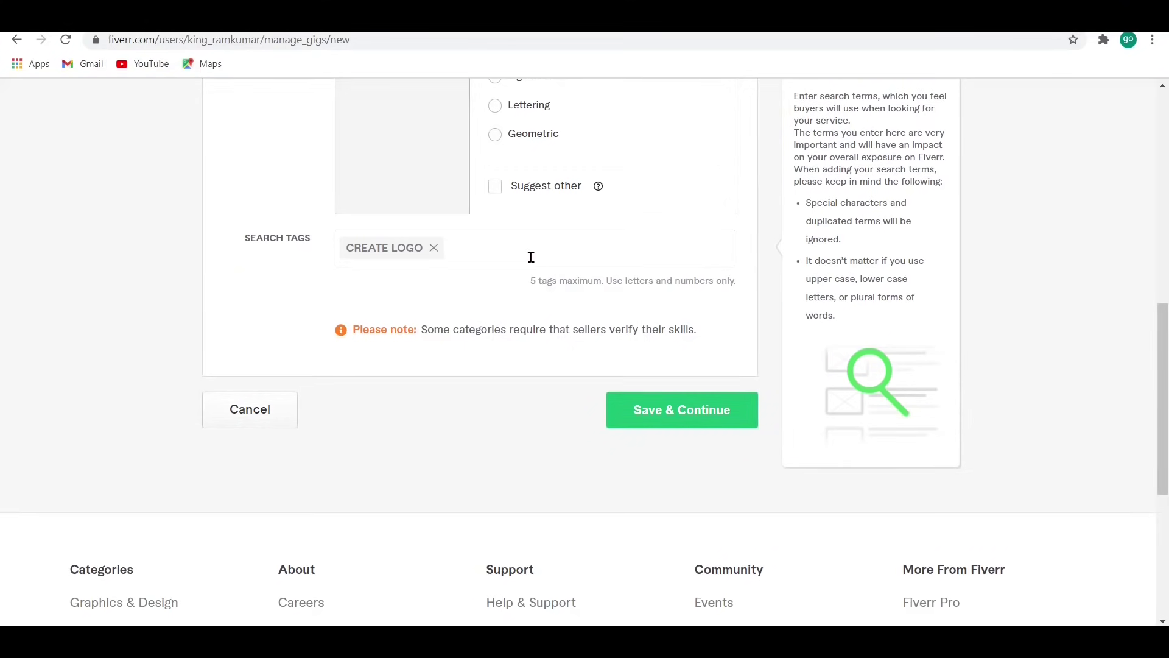
- Save the gig's overview, continue to Pricing and look over the three-package table
{"action": "scroll", "coordinate": [532, 258], "scroll_direction": "down", "scroll_amount": 3}
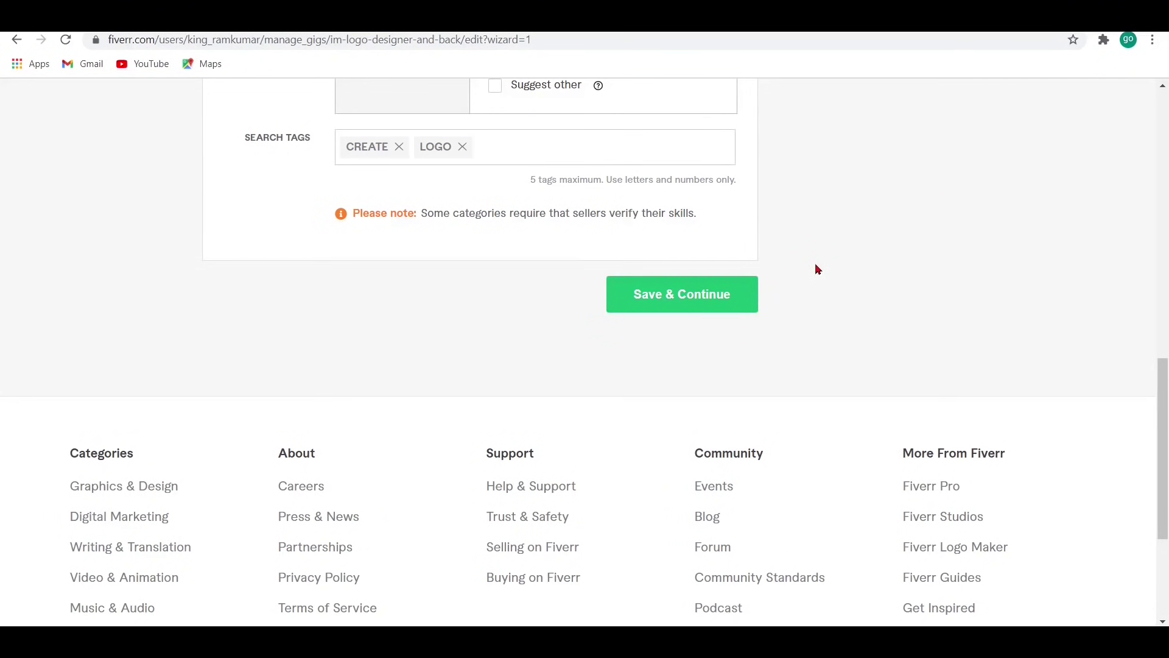
{"action": "left_click", "coordinate": [693, 307]}
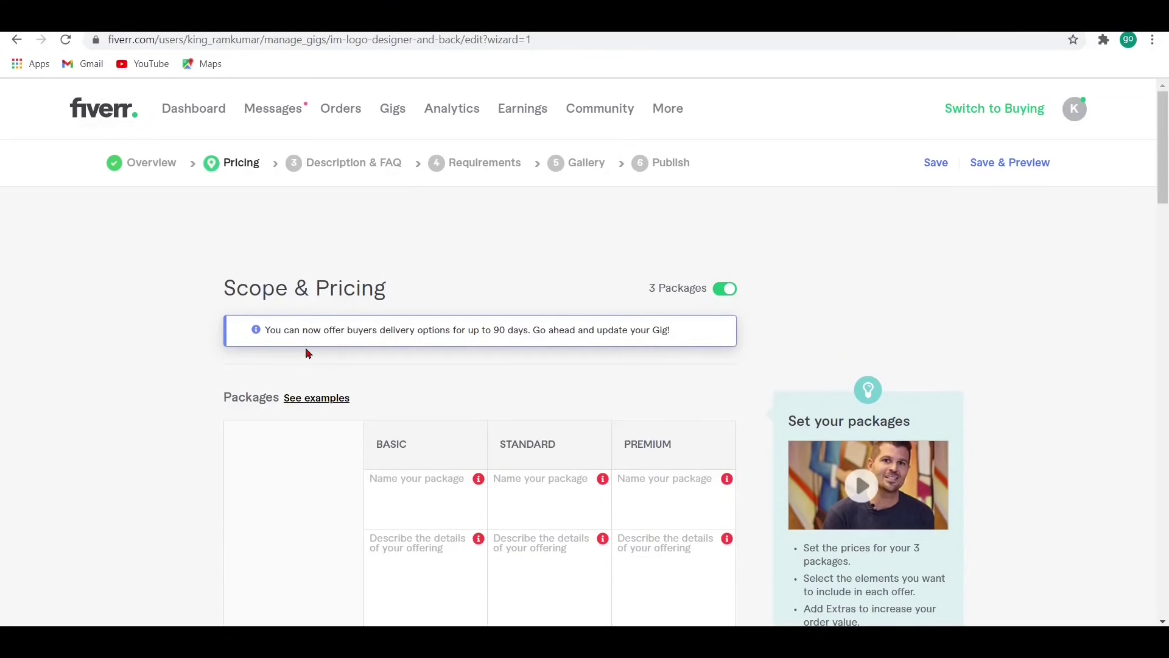
{"action": "scroll", "coordinate": [305, 350], "scroll_direction": "down", "scroll_amount": 3}
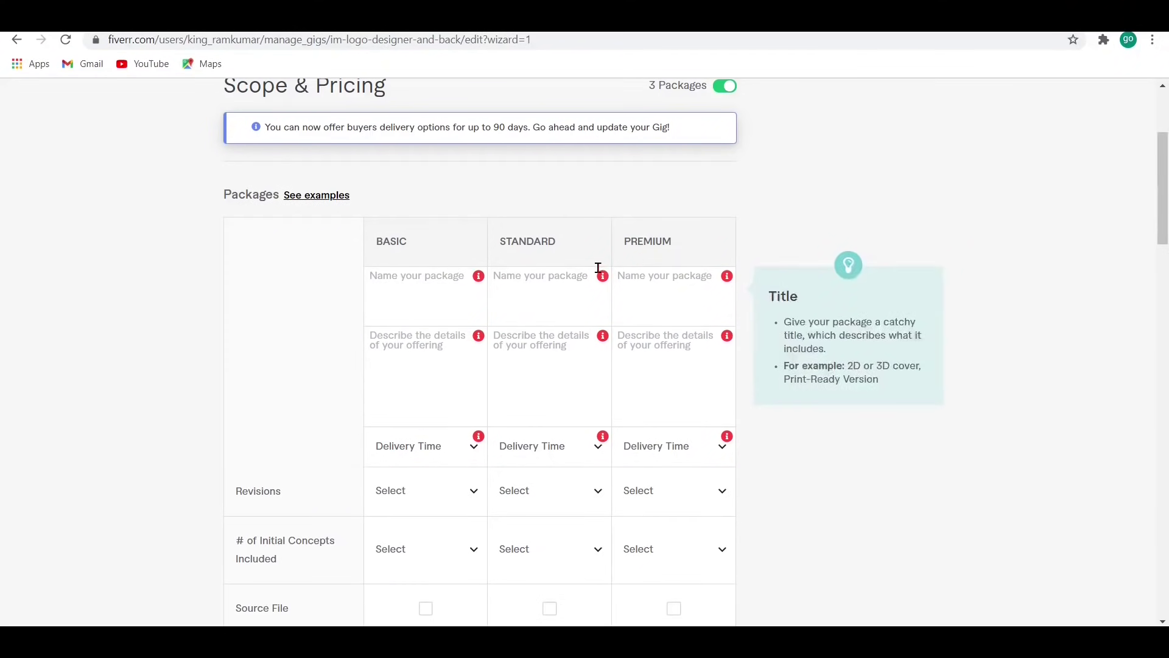
{"action": "scroll", "coordinate": [599, 271], "scroll_direction": "up", "scroll_amount": 3}
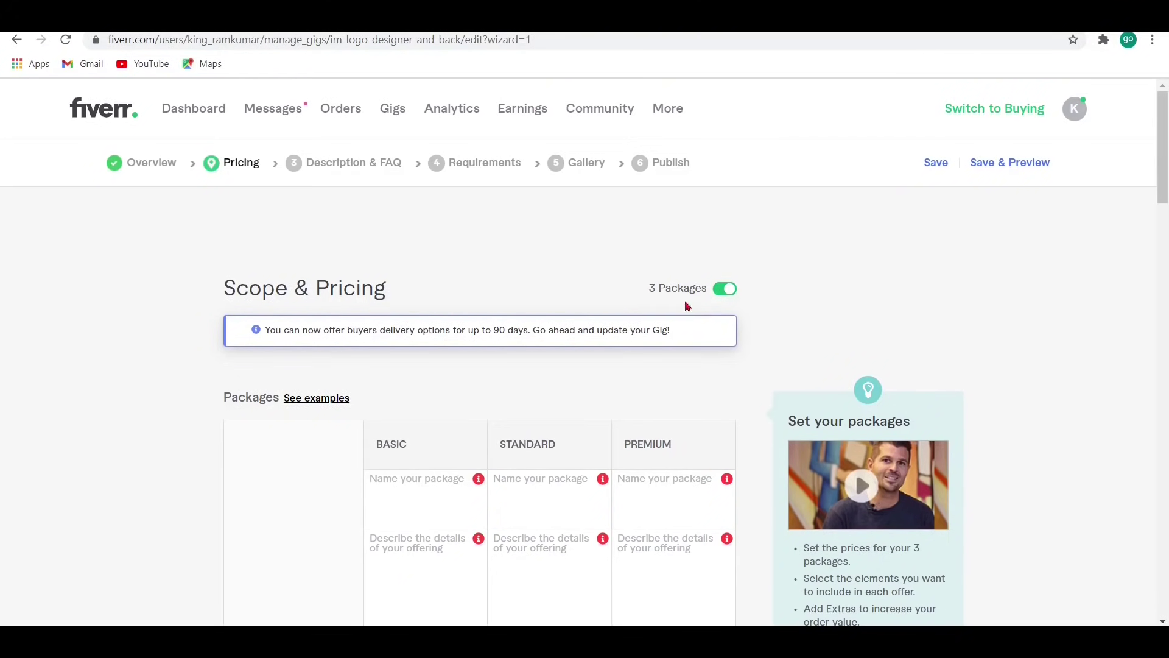
- Switch the gig's pricing to the Basic package only, look over it, and restore the 3 Packages option
{"action": "left_click", "coordinate": [723, 290]}
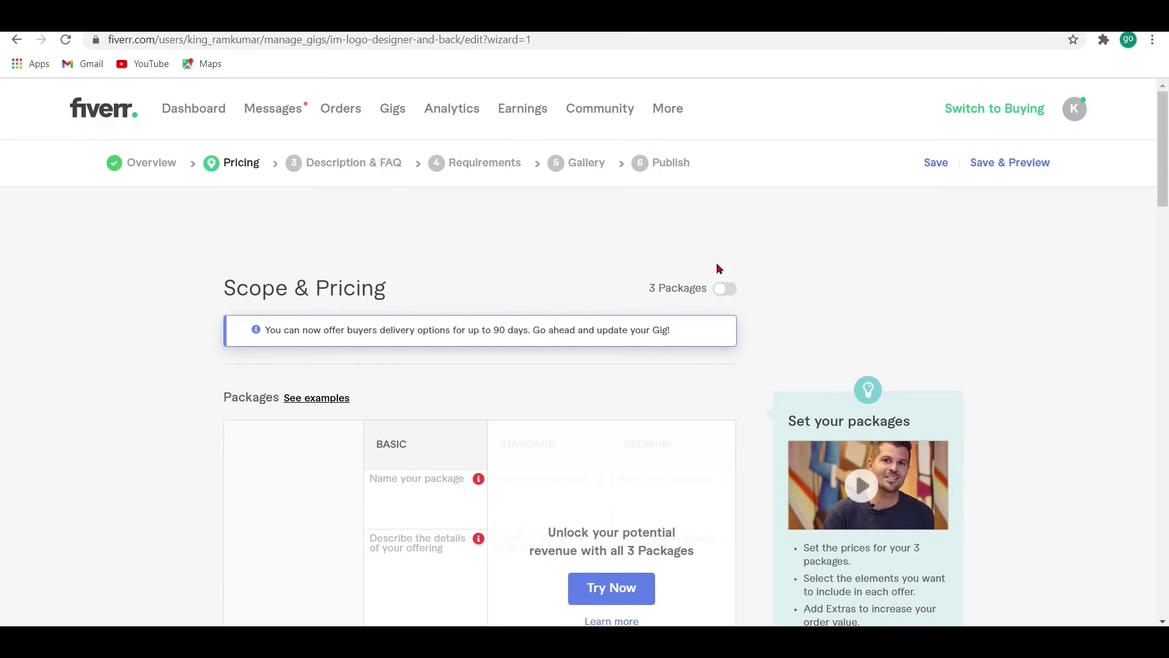
{"action": "scroll", "coordinate": [520, 336], "scroll_direction": "down", "scroll_amount": 3}
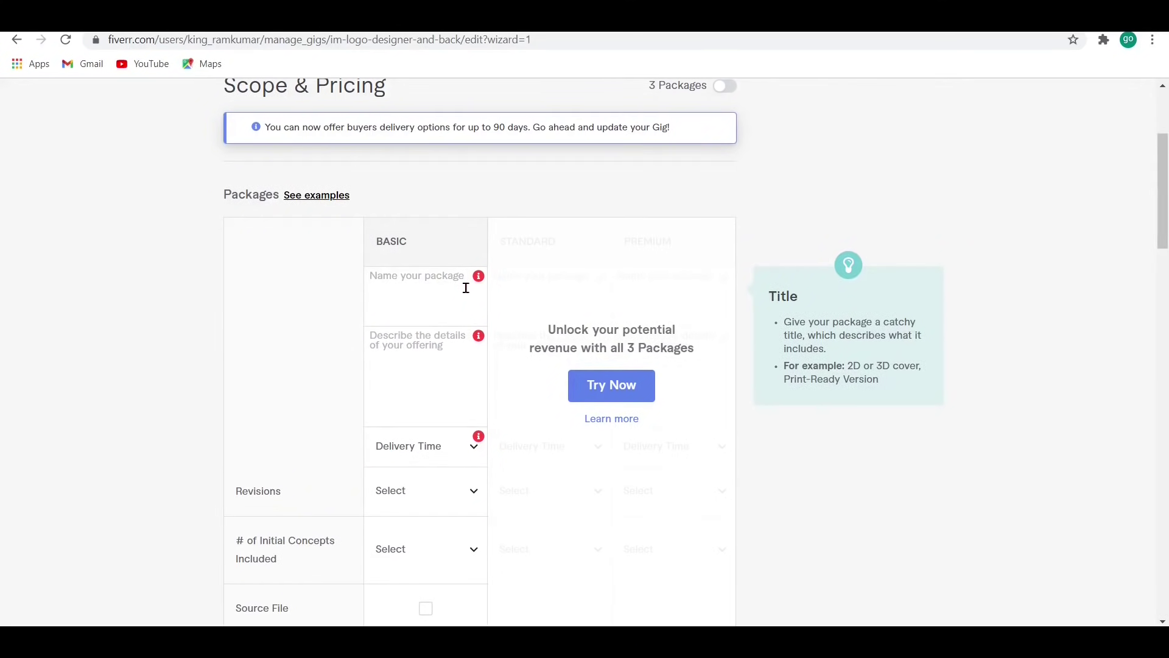
{"action": "scroll", "coordinate": [466, 287], "scroll_direction": "up", "scroll_amount": 3}
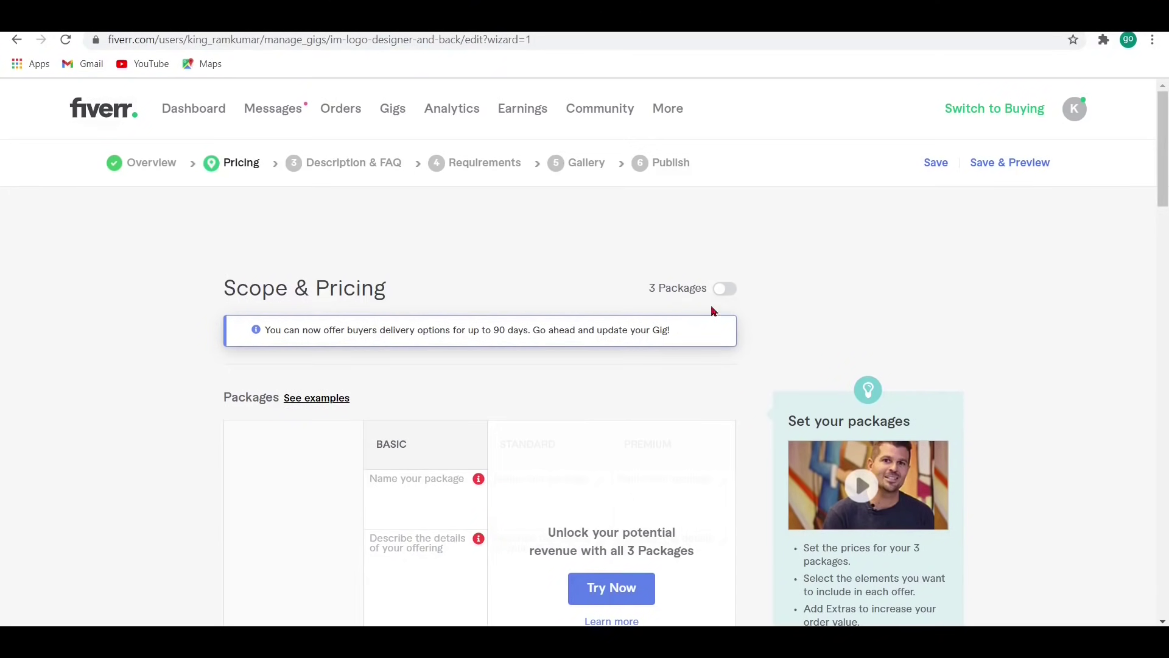
{"action": "left_click", "coordinate": [721, 290]}
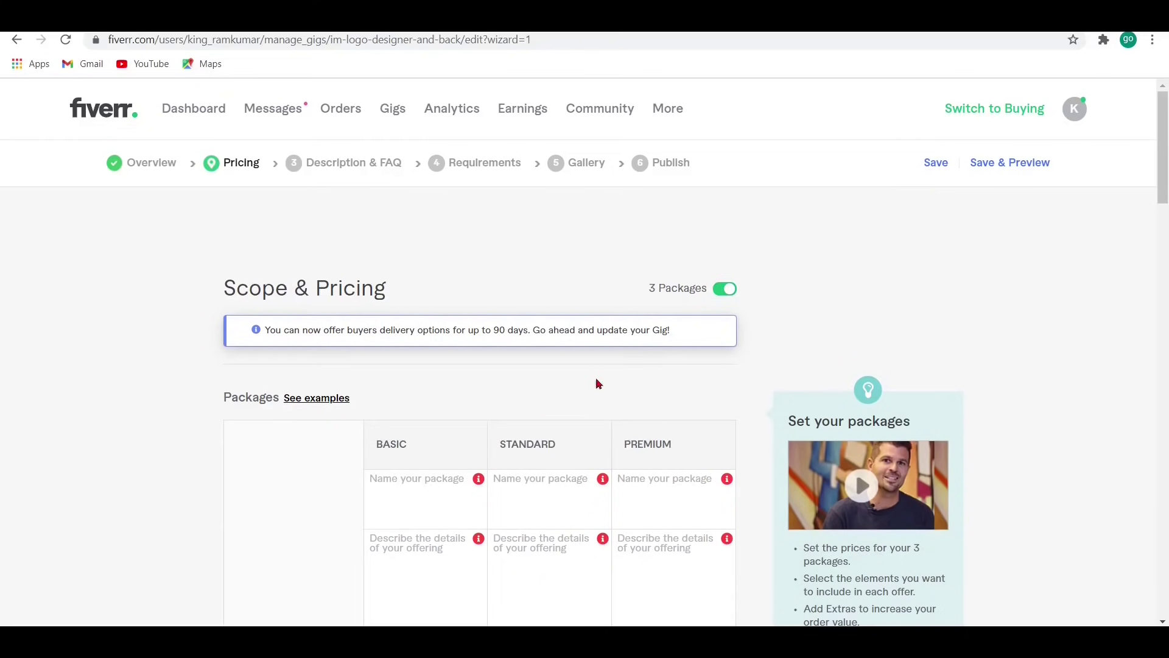
- Examine the package name fields of the Basic, Standard and Premium packages
{"action": "scroll", "coordinate": [670, 336], "scroll_direction": "down", "scroll_amount": 3}
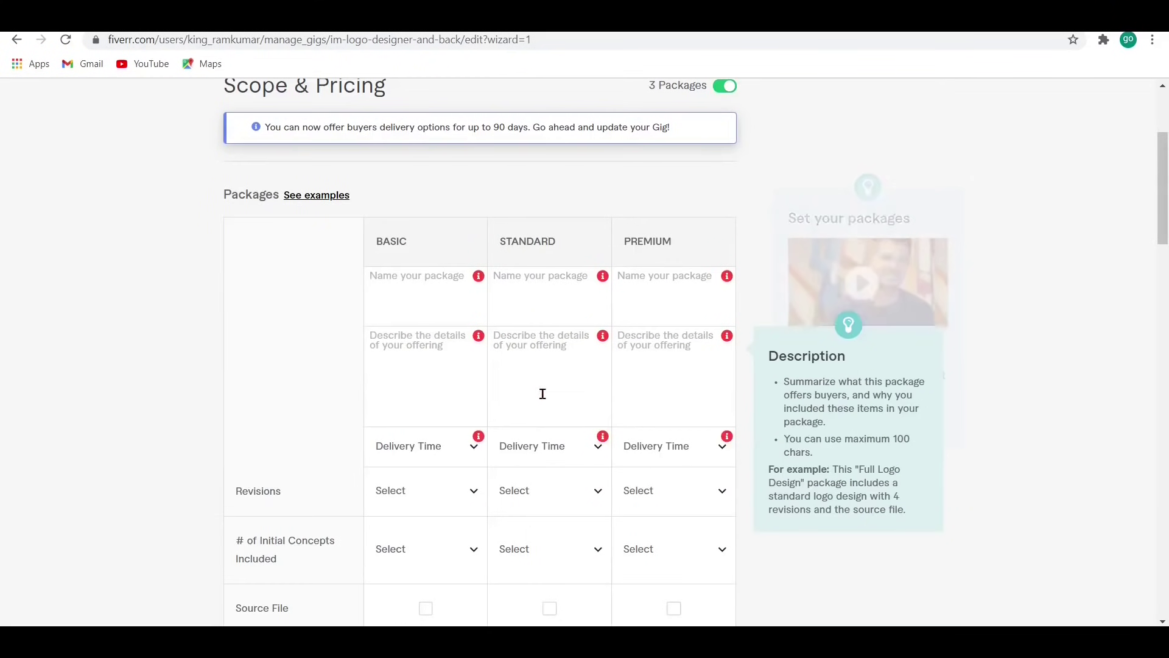
{"action": "left_click", "coordinate": [402, 272]}
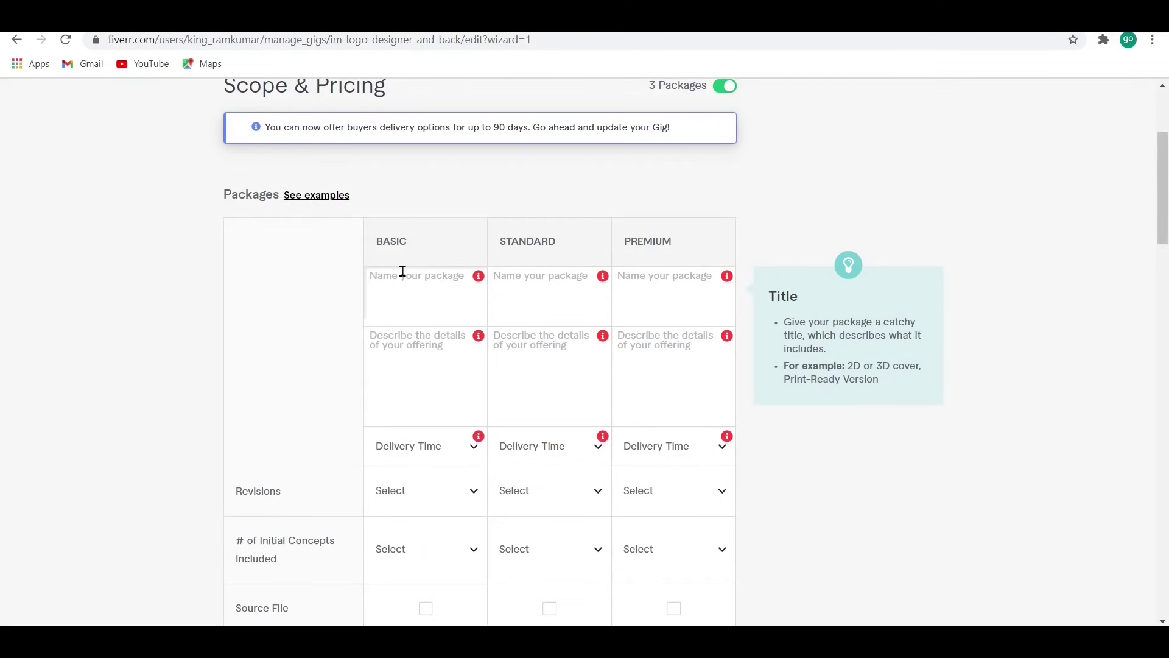
{"action": "left_click", "coordinate": [553, 285]}
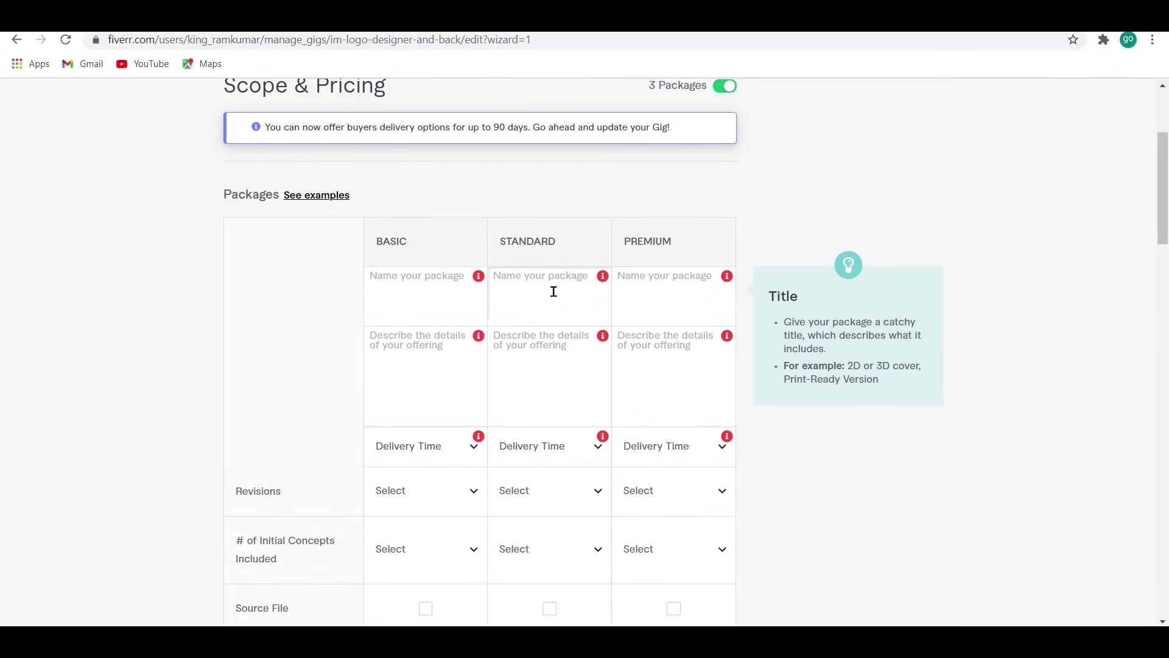
{"action": "left_click", "coordinate": [640, 284]}
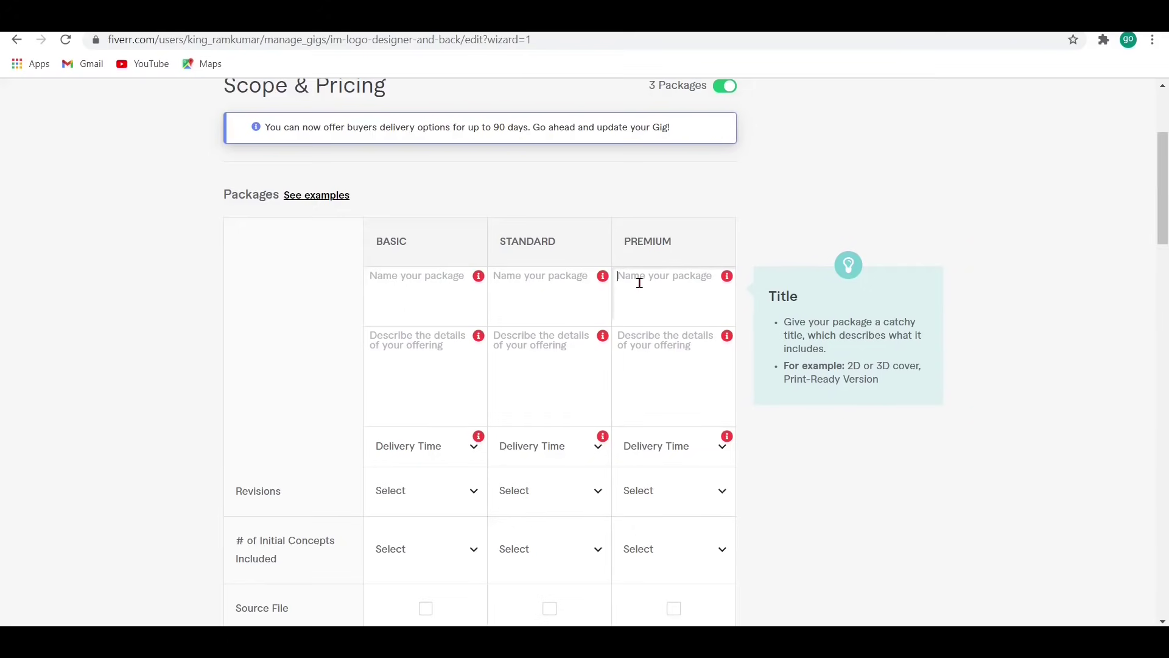
- Look over the three-package pricing table, from the package titles down to the delivery, revision and included-feature options
{"action": "scroll", "coordinate": [640, 283], "scroll_direction": "up", "scroll_amount": 3}
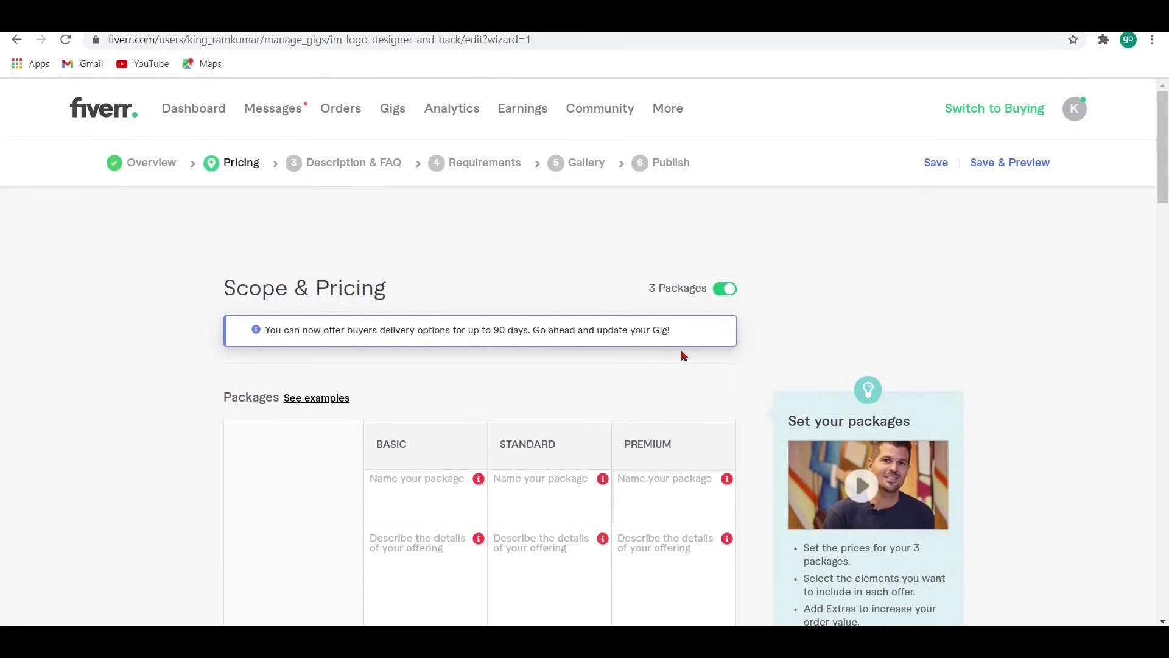
{"action": "scroll", "coordinate": [681, 355], "scroll_direction": "down", "scroll_amount": 3}
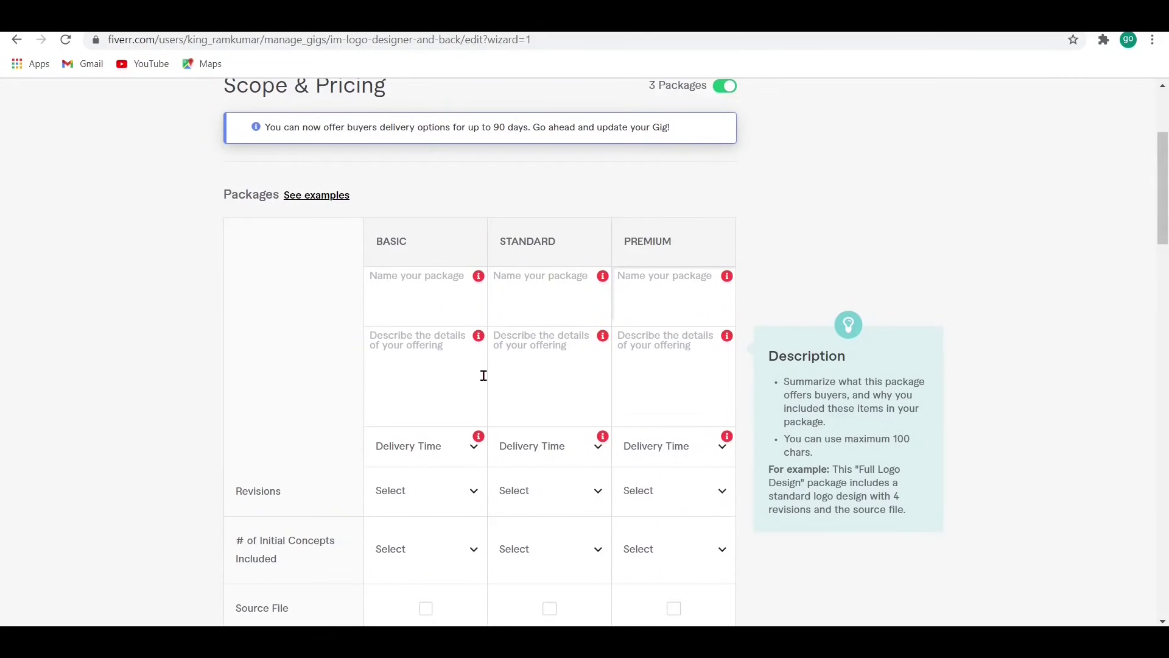
{"action": "left_click", "coordinate": [448, 280]}
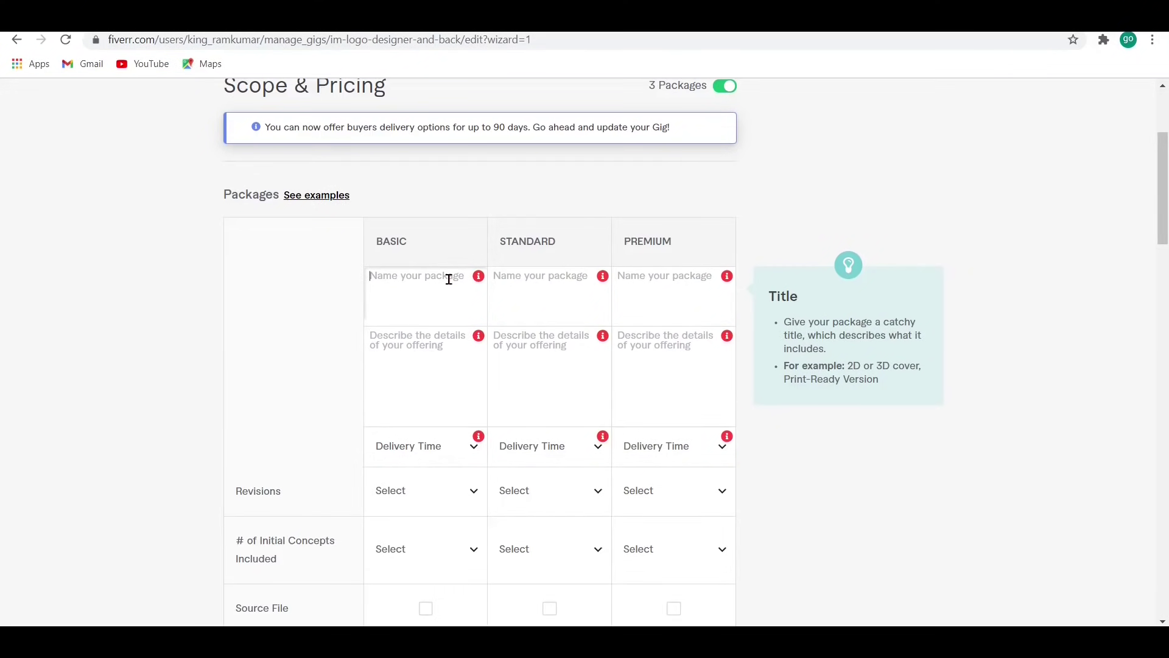
{"action": "scroll", "coordinate": [449, 278], "scroll_direction": "down", "scroll_amount": 4}
{"action": "scroll", "coordinate": [449, 286], "scroll_direction": "up", "scroll_amount": 7}
{"action": "scroll", "coordinate": [448, 285], "scroll_direction": "down", "scroll_amount": 3}
{"action": "left_click", "coordinate": [435, 276]}
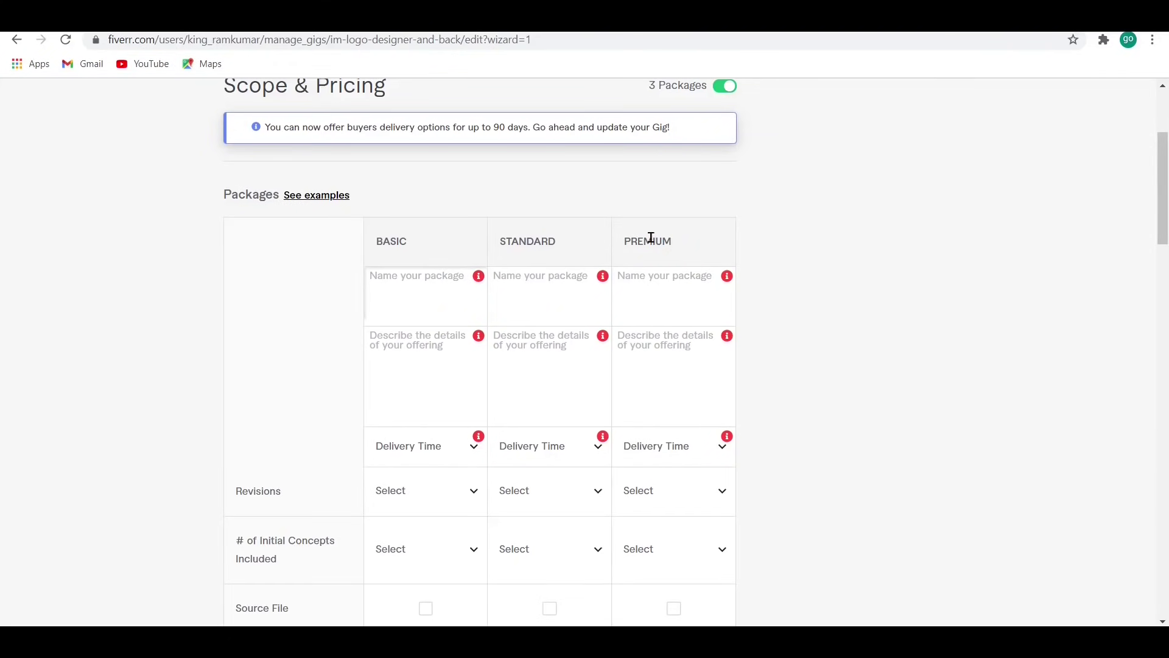
{"action": "scroll", "coordinate": [651, 237], "scroll_direction": "down", "scroll_amount": 3}
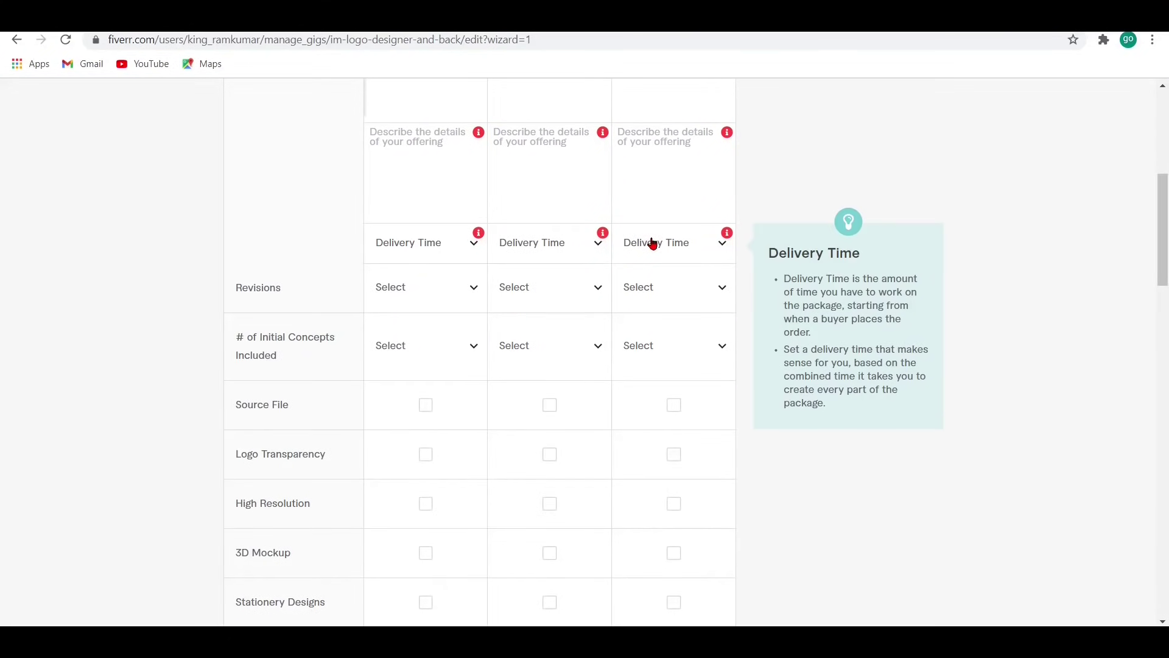
{"action": "scroll", "coordinate": [459, 347], "scroll_direction": "down", "scroll_amount": 3}
{"action": "scroll", "coordinate": [459, 347], "scroll_direction": "up", "scroll_amount": 3}
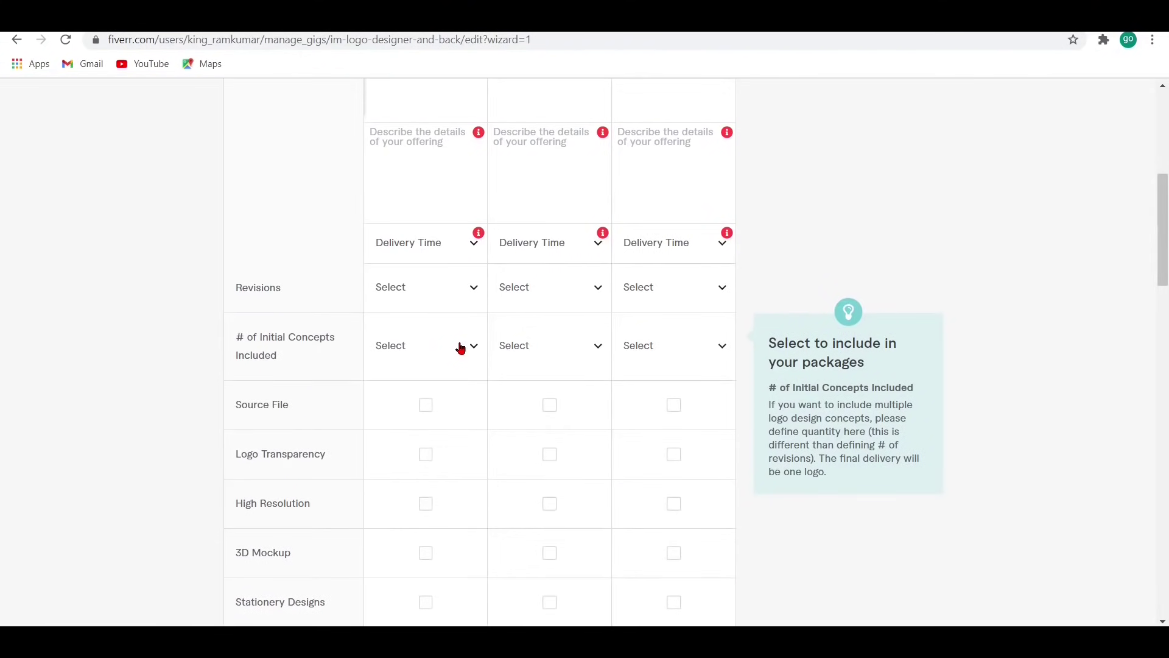
{"action": "scroll", "coordinate": [461, 348], "scroll_direction": "up", "scroll_amount": 6}
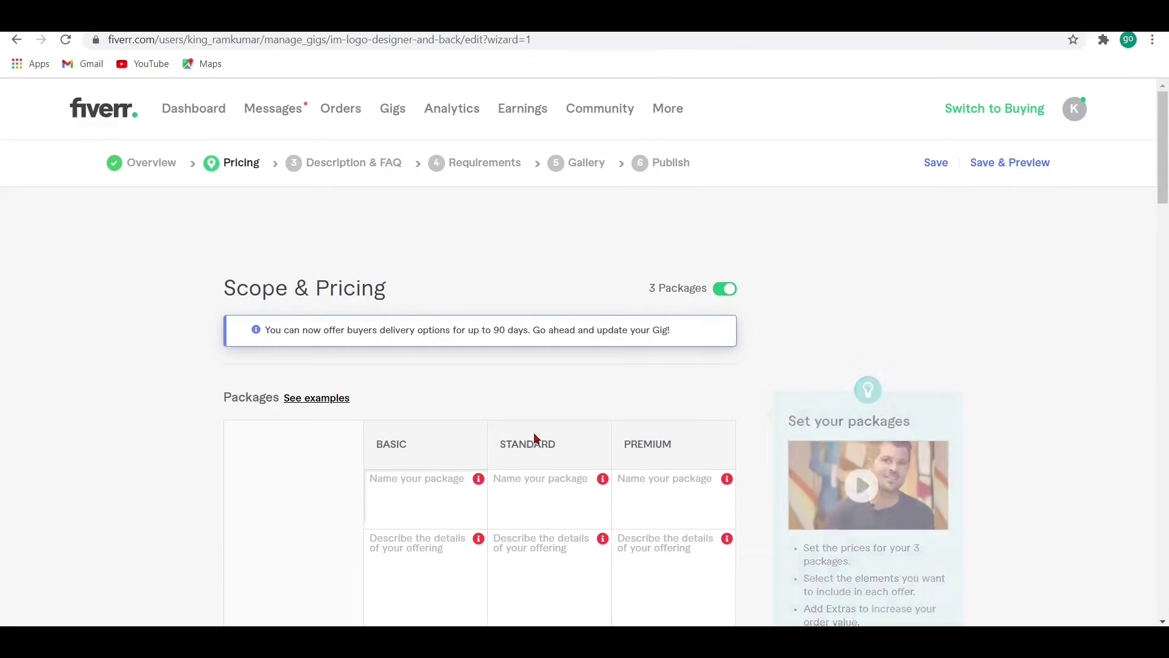
{"action": "scroll", "coordinate": [534, 436], "scroll_direction": "down", "scroll_amount": 3}
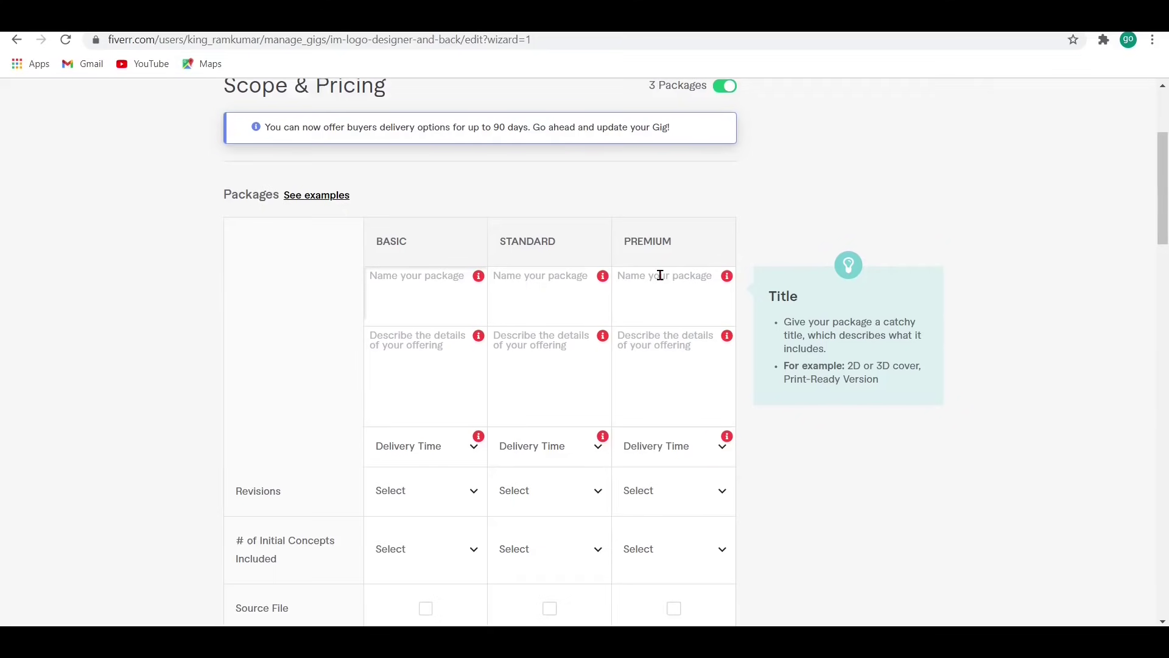
{"action": "scroll", "coordinate": [660, 275], "scroll_direction": "down", "scroll_amount": 3}
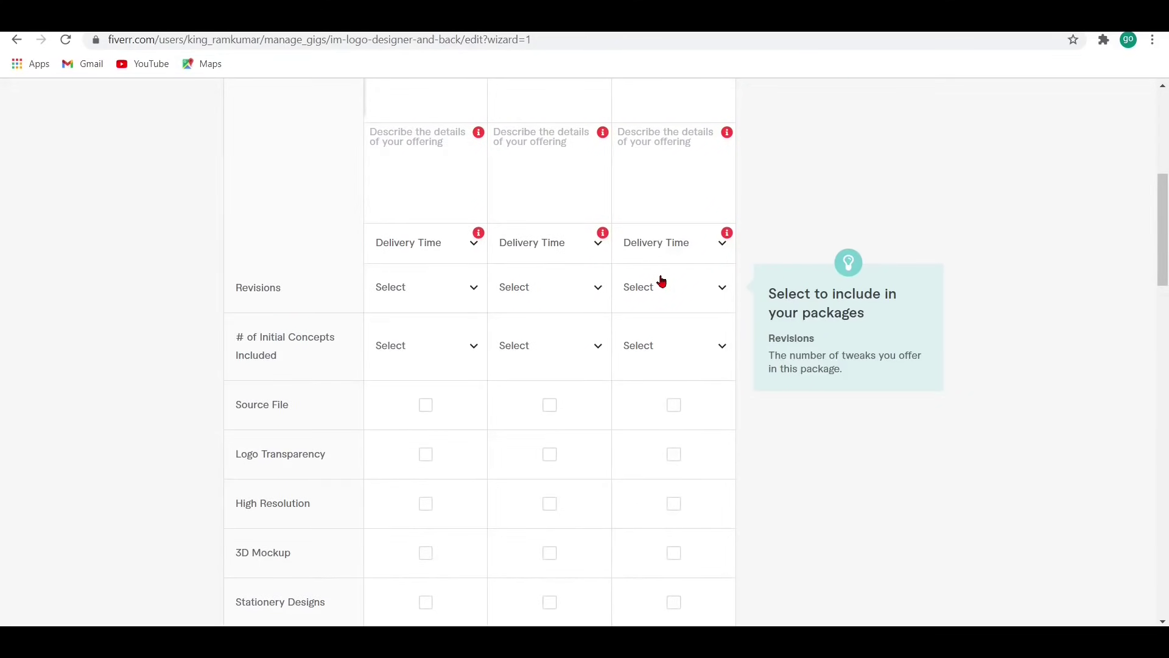
{"action": "scroll", "coordinate": [662, 280], "scroll_direction": "up", "scroll_amount": 3}
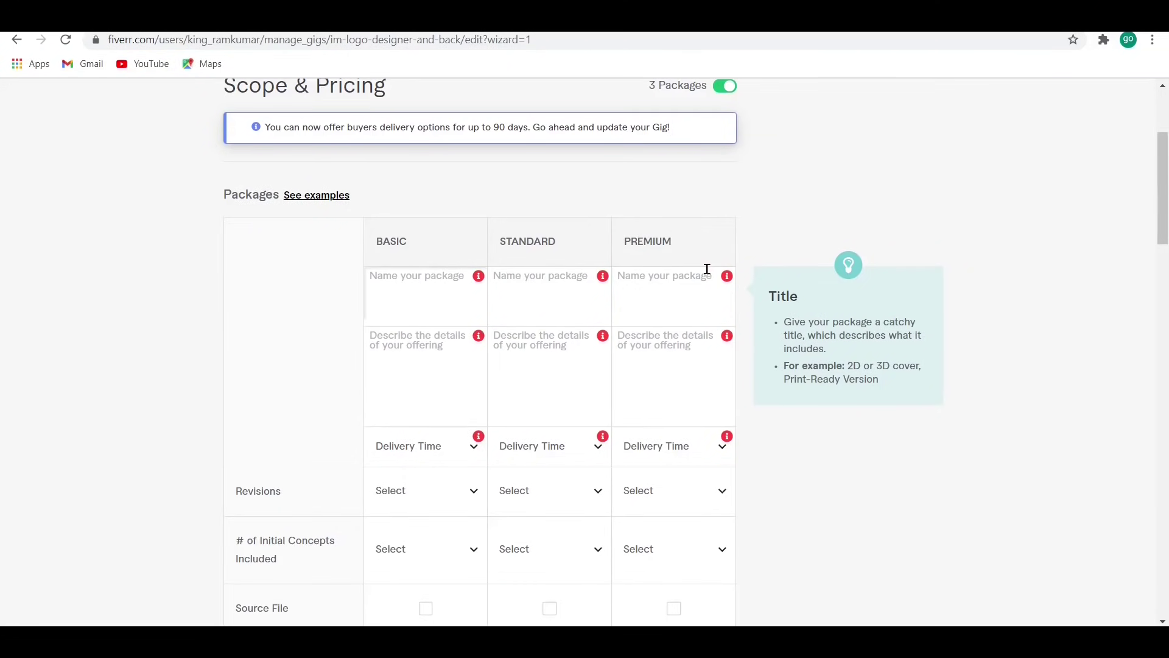
- Examine the description fields of the Basic, Standard and Premium packages
{"action": "left_click", "coordinate": [660, 278]}
{"action": "scroll", "coordinate": [535, 338], "scroll_direction": "down", "scroll_amount": 3}
{"action": "left_click", "coordinate": [434, 164]}
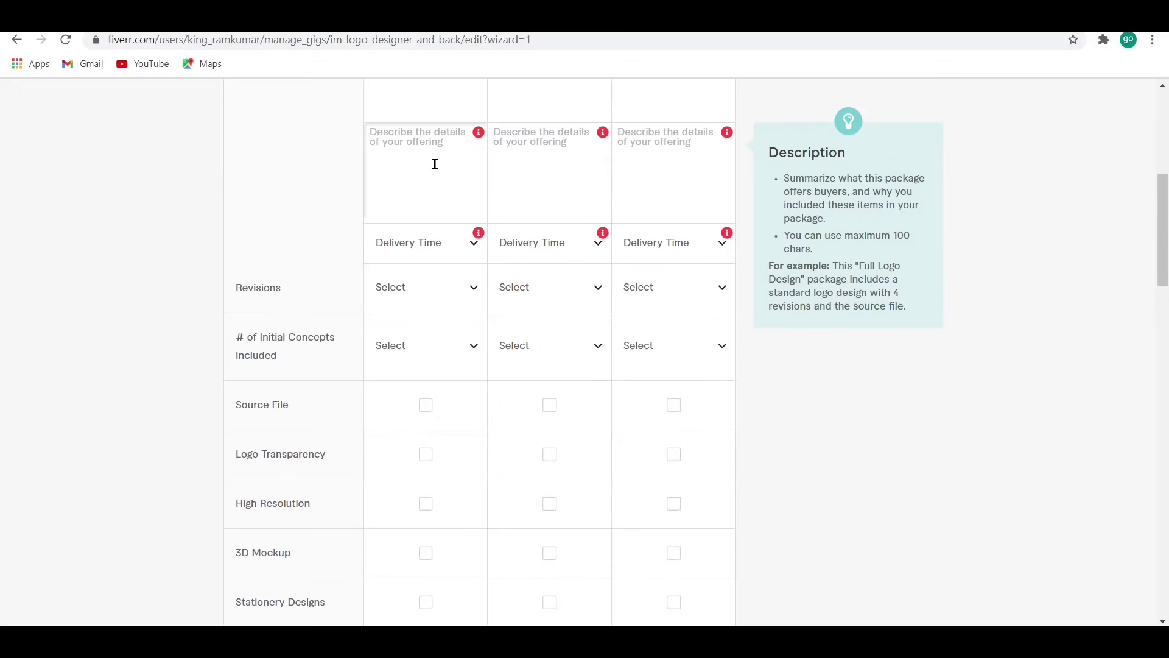
{"action": "left_click", "coordinate": [551, 145]}
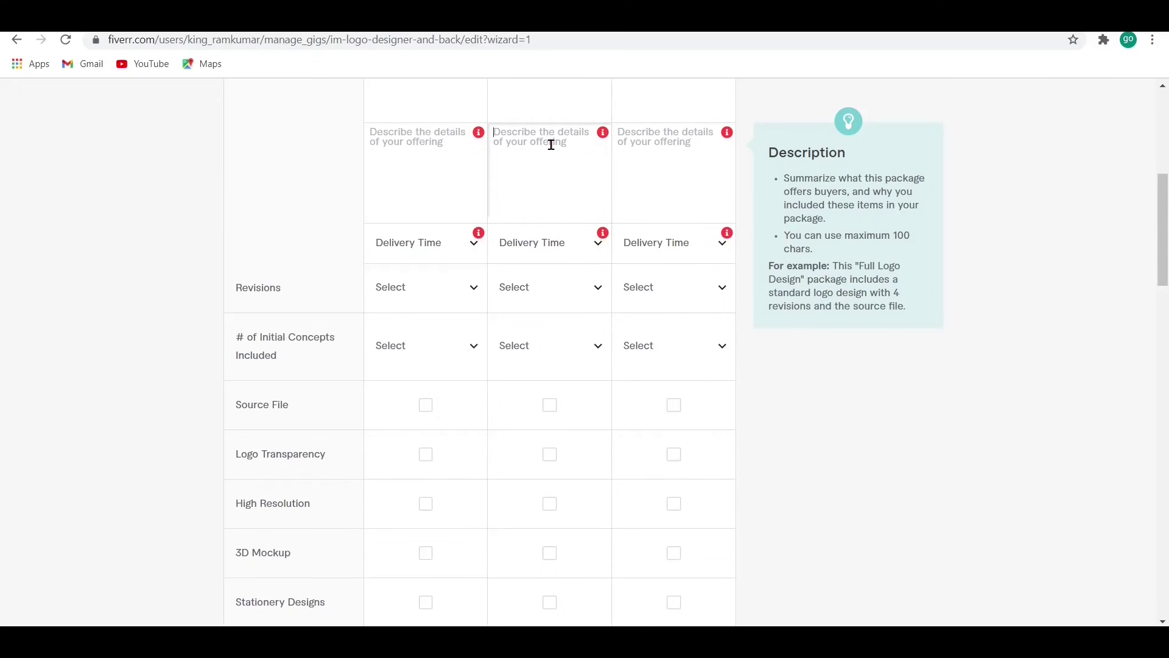
{"action": "left_click", "coordinate": [667, 152]}
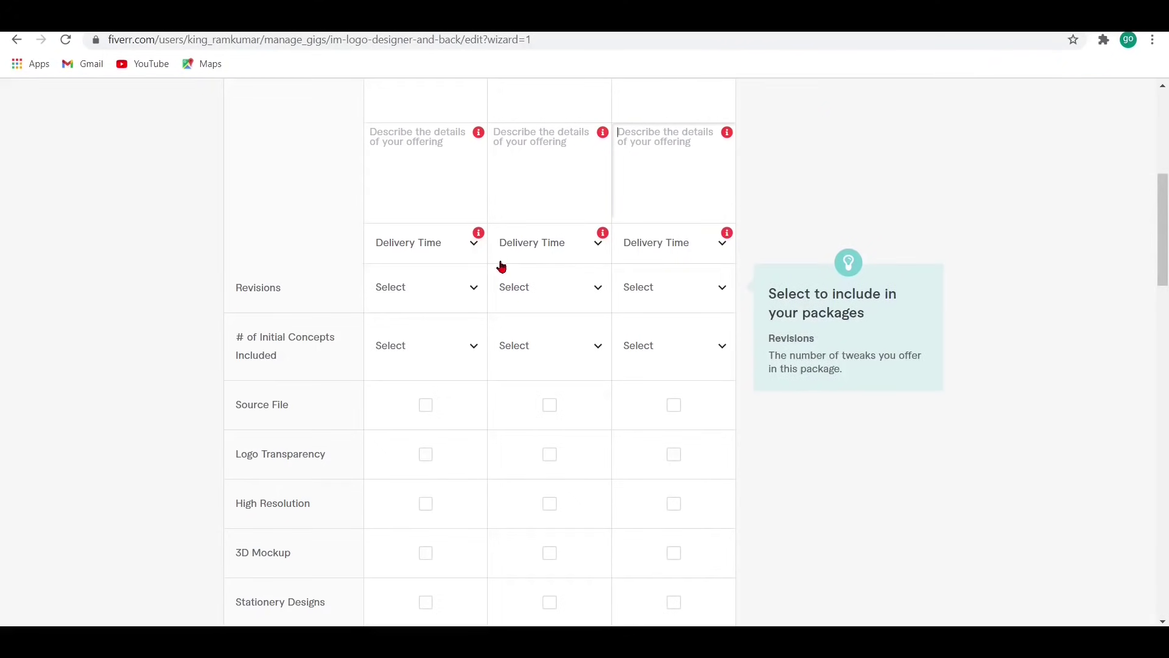
- Set the Basic package's delivery time to 2 days Delivery
{"action": "mouse_move", "coordinate": [479, 243]}
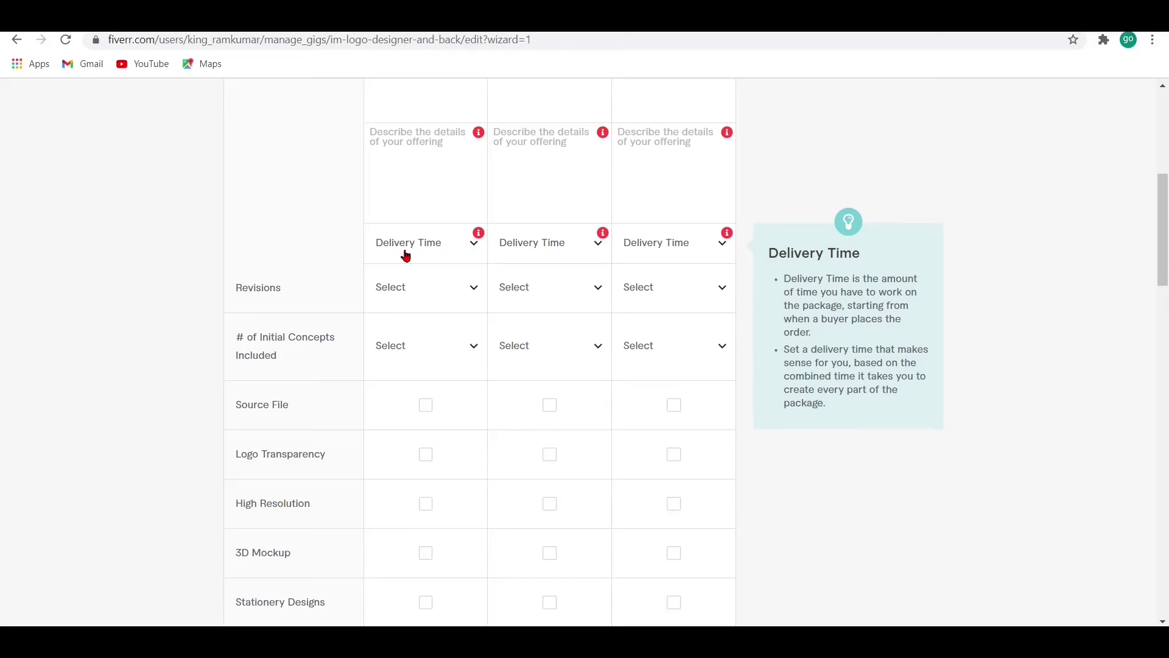
{"action": "left_click", "coordinate": [568, 245]}
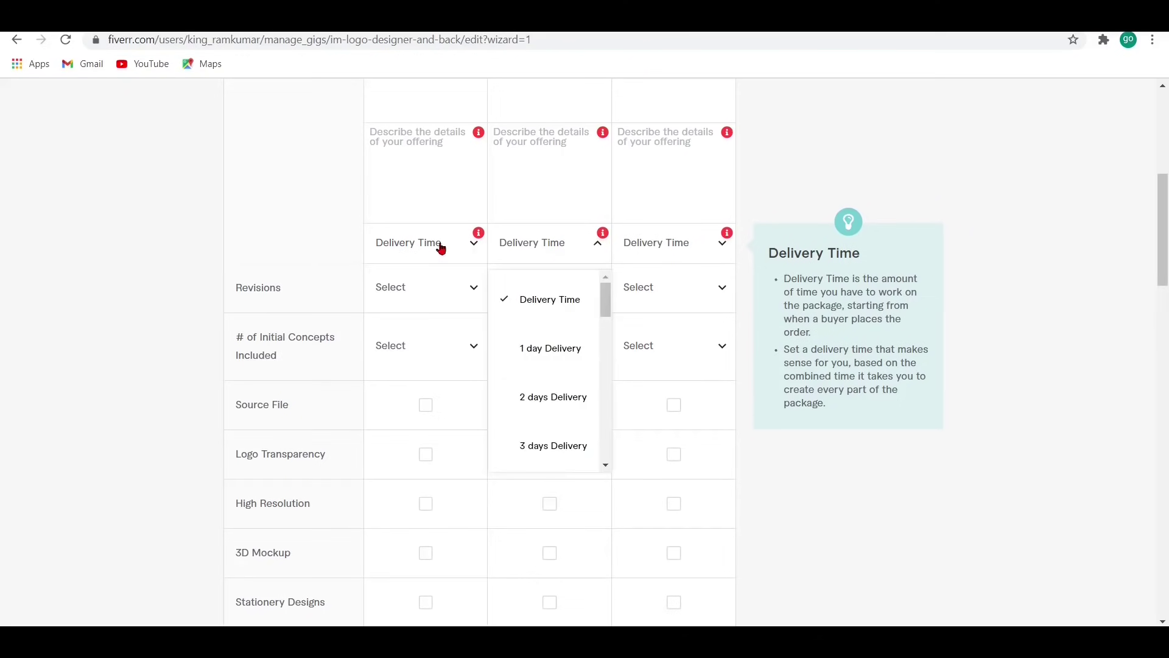
{"action": "left_click", "coordinate": [446, 248]}
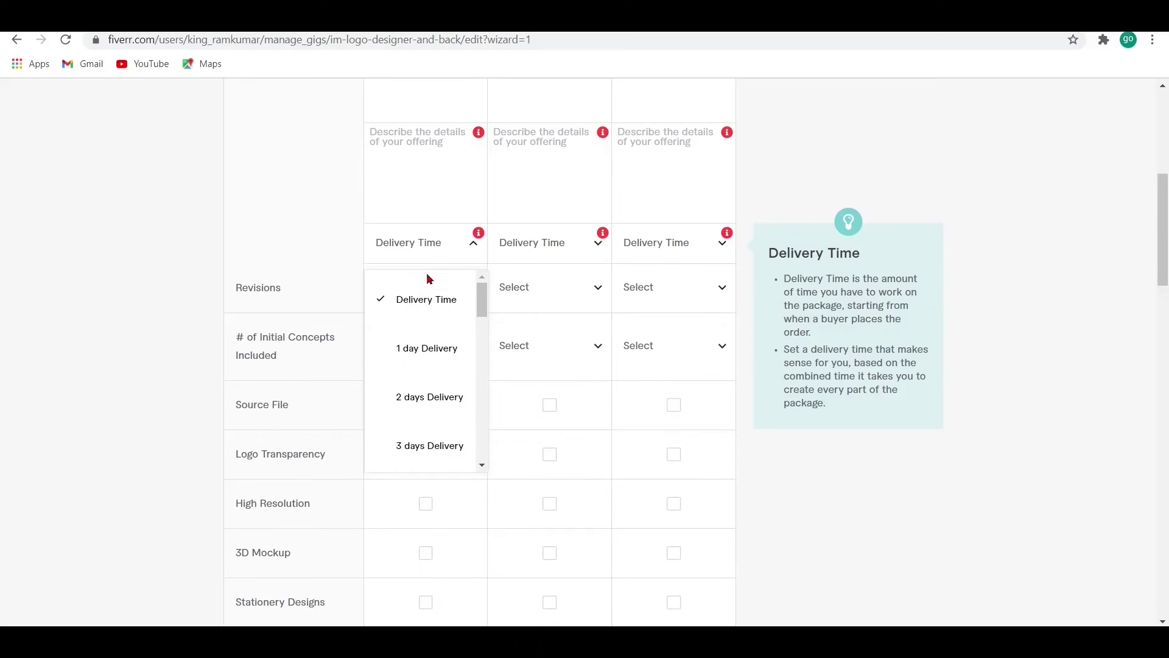
{"action": "scroll", "coordinate": [435, 390], "scroll_direction": "down", "scroll_amount": 2}
{"action": "scroll", "coordinate": [440, 370], "scroll_direction": "down", "scroll_amount": 2}
{"action": "scroll", "coordinate": [438, 369], "scroll_direction": "up", "scroll_amount": 5}
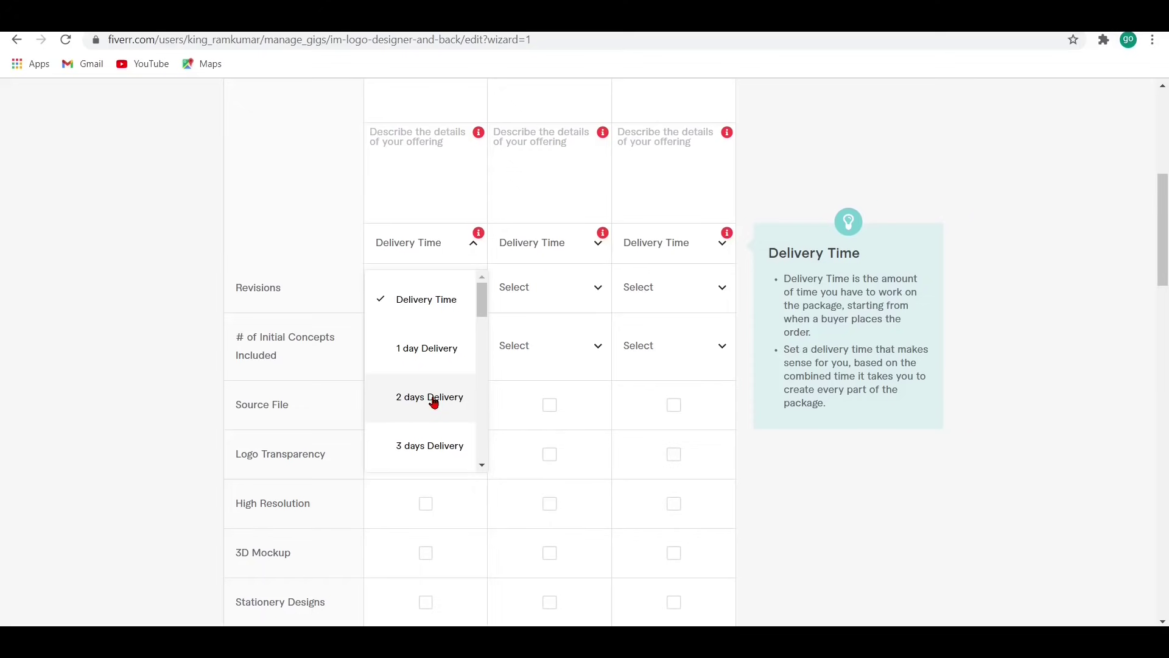
{"action": "left_click", "coordinate": [434, 399]}
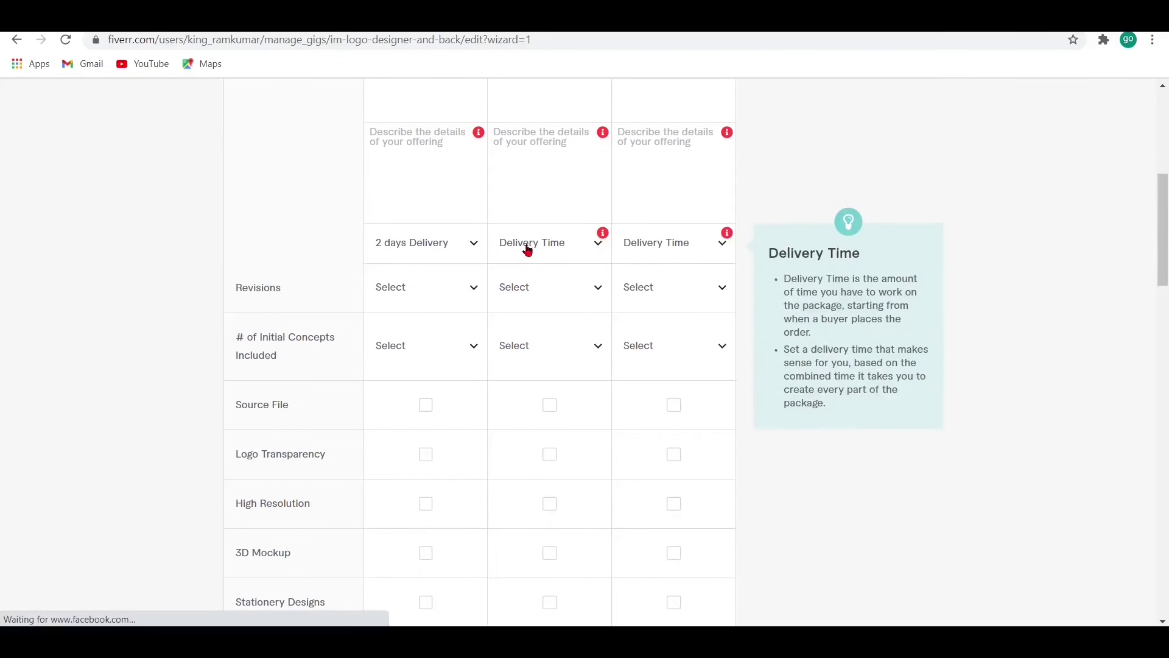
- Set the delivery time of both the Standard and Premium packages to 1 day Delivery
{"action": "left_click", "coordinate": [598, 247]}
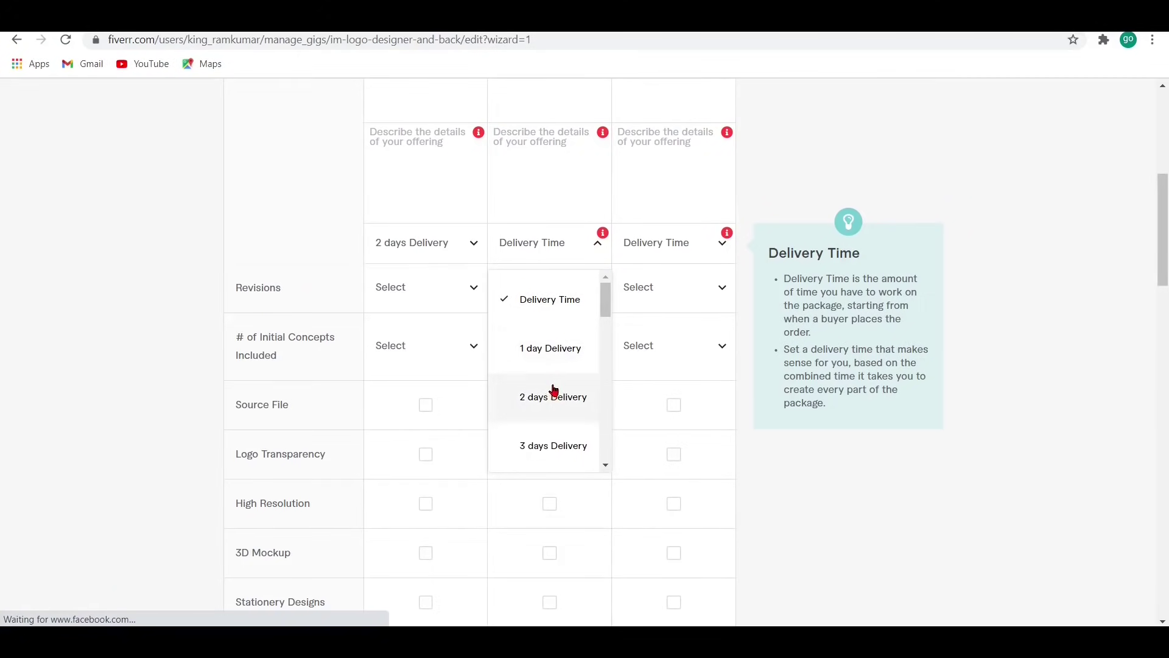
{"action": "left_click", "coordinate": [559, 346]}
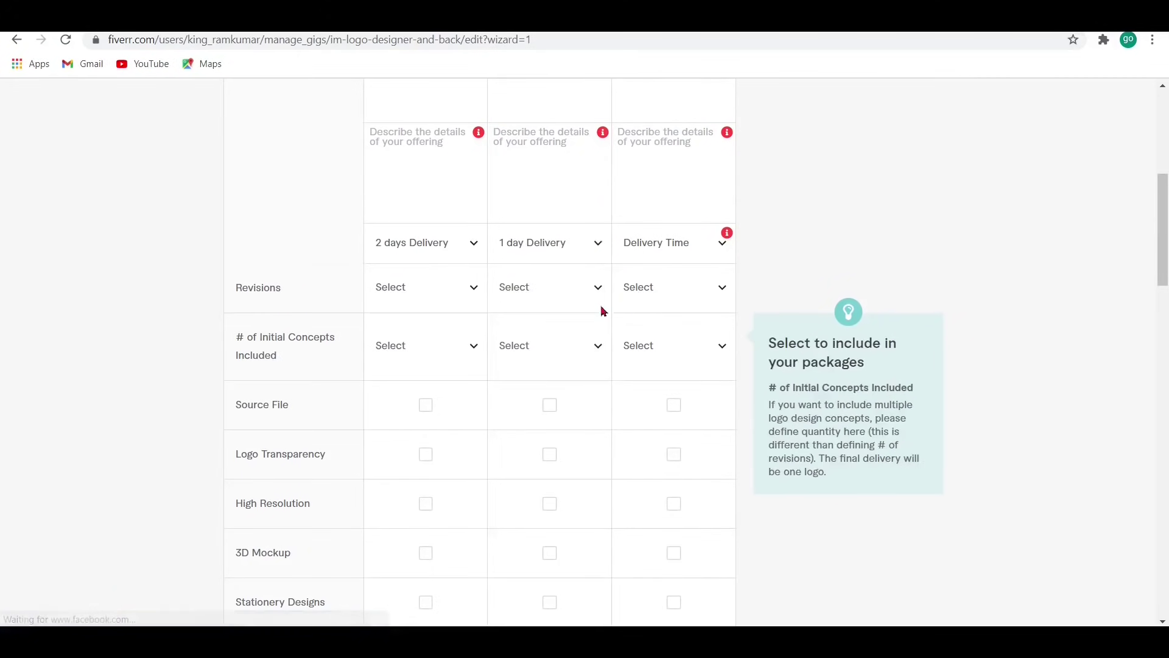
{"action": "left_click", "coordinate": [709, 242]}
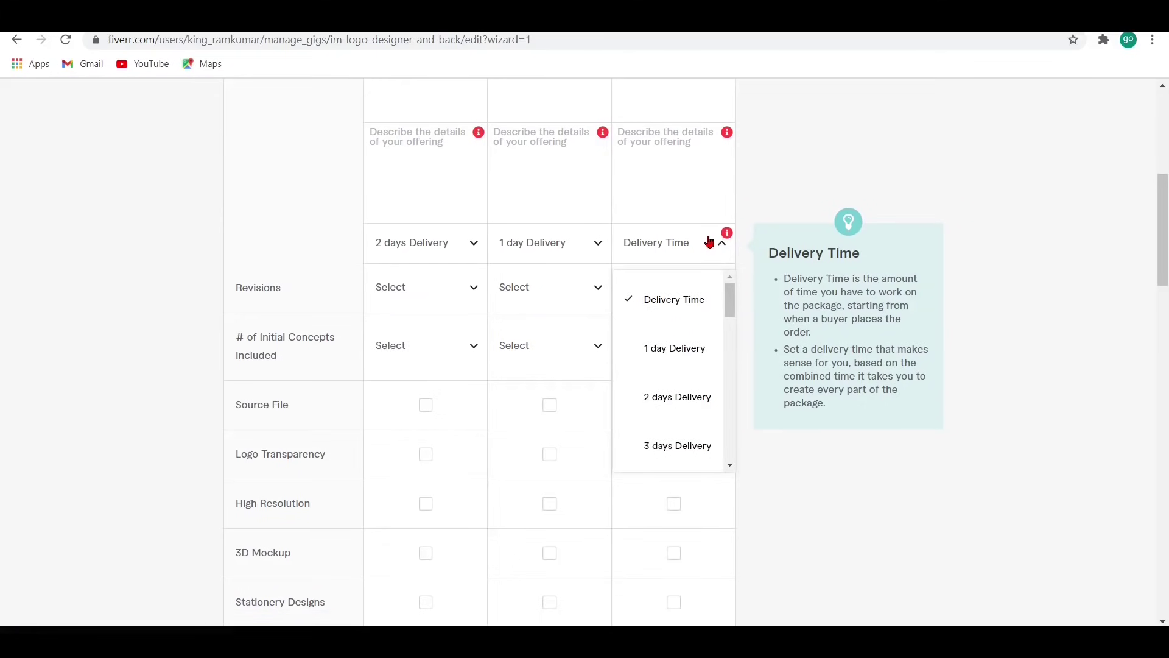
{"action": "left_click", "coordinate": [679, 350]}
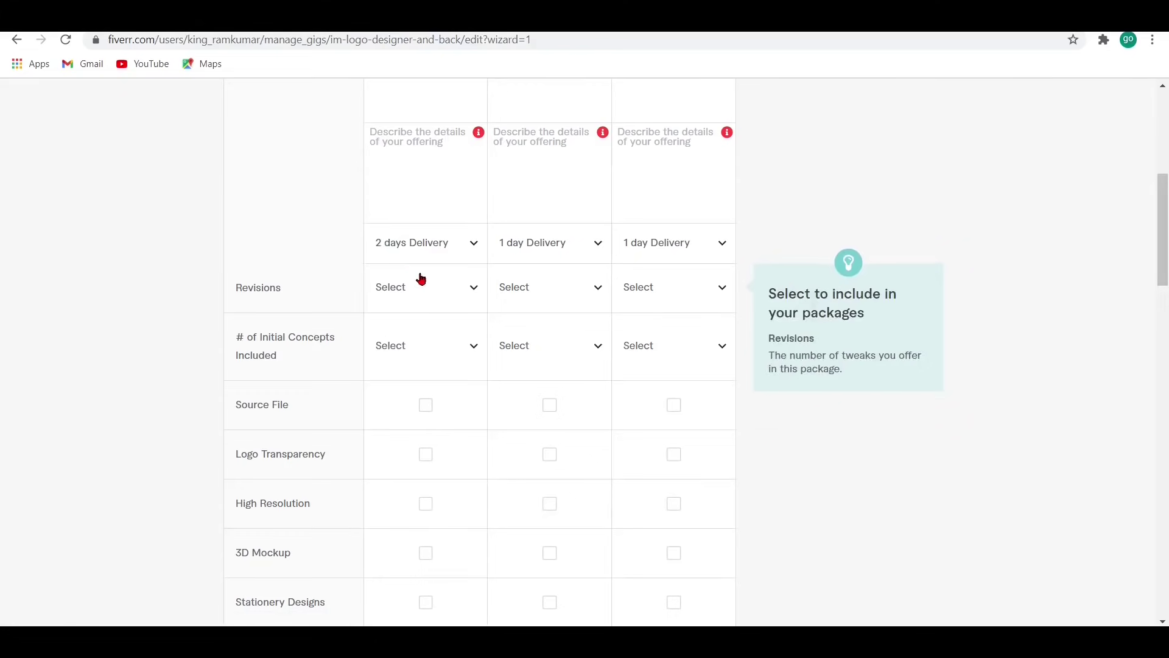
- Price the packages at $5 for Basic, $10 for Standard and $15 for Premium
{"action": "scroll", "coordinate": [485, 300], "scroll_direction": "down", "scroll_amount": 6}
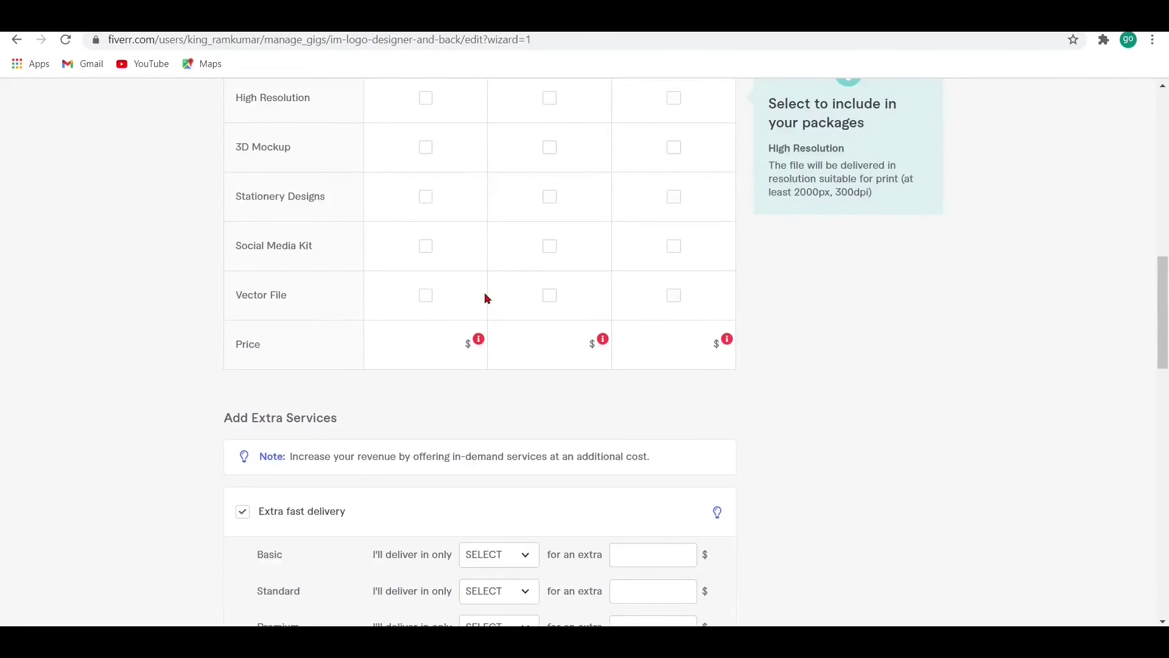
{"action": "left_click", "coordinate": [451, 349]}
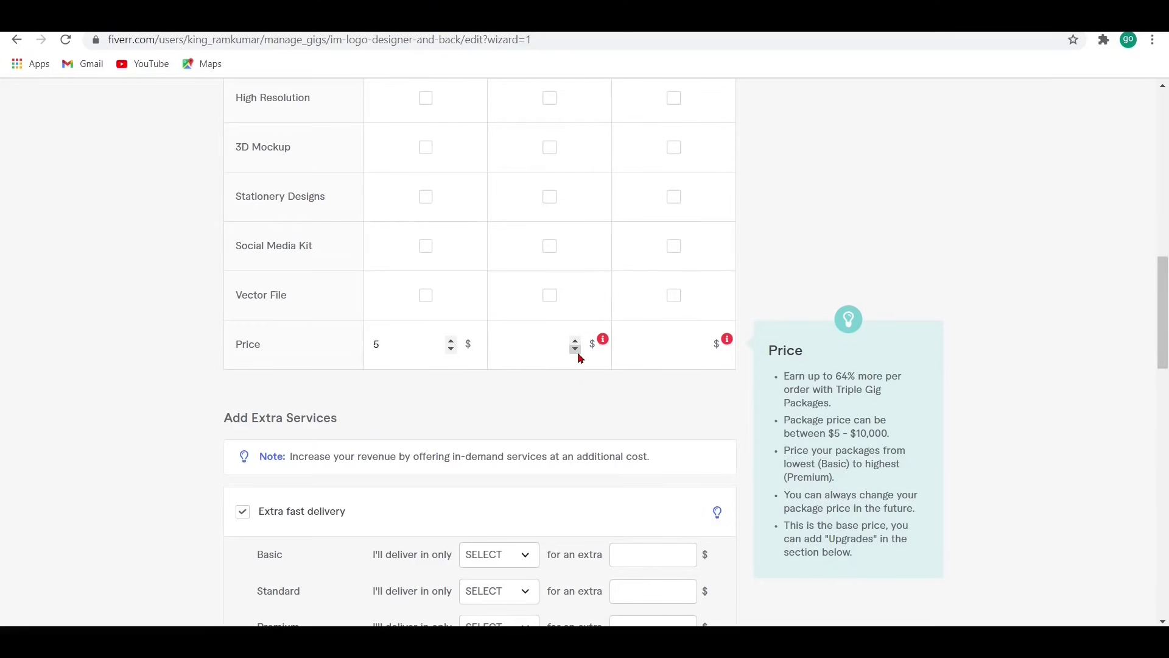
{"action": "left_click", "coordinate": [575, 349]}
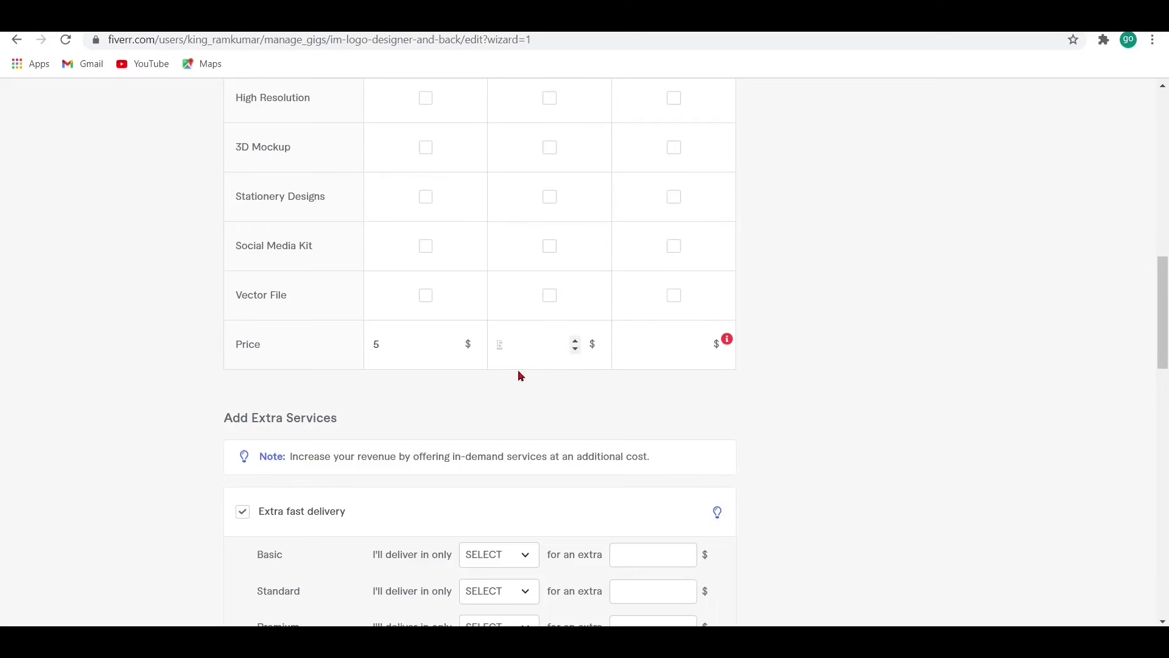
{"action": "left_click", "coordinate": [578, 353]}
{"action": "left_click", "coordinate": [539, 346]}
{"action": "key", "text": "Up"}
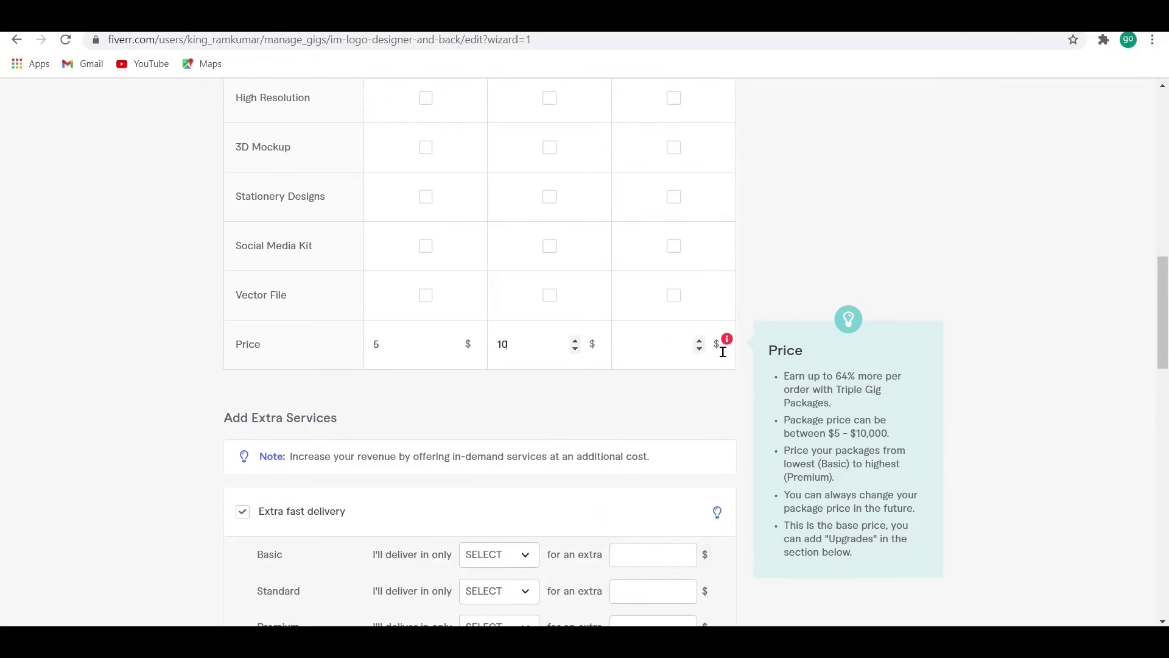
{"action": "left_click", "coordinate": [700, 348]}
{"action": "left_click", "coordinate": [700, 349]}
{"action": "type", "text": "15"}
- Save the gig's pricing, leaving the extra services unedited, and continue to Description & FAQ
{"action": "scroll", "coordinate": [631, 404], "scroll_direction": "down", "scroll_amount": 6}
{"action": "scroll", "coordinate": [517, 269], "scroll_direction": "down", "scroll_amount": 12}
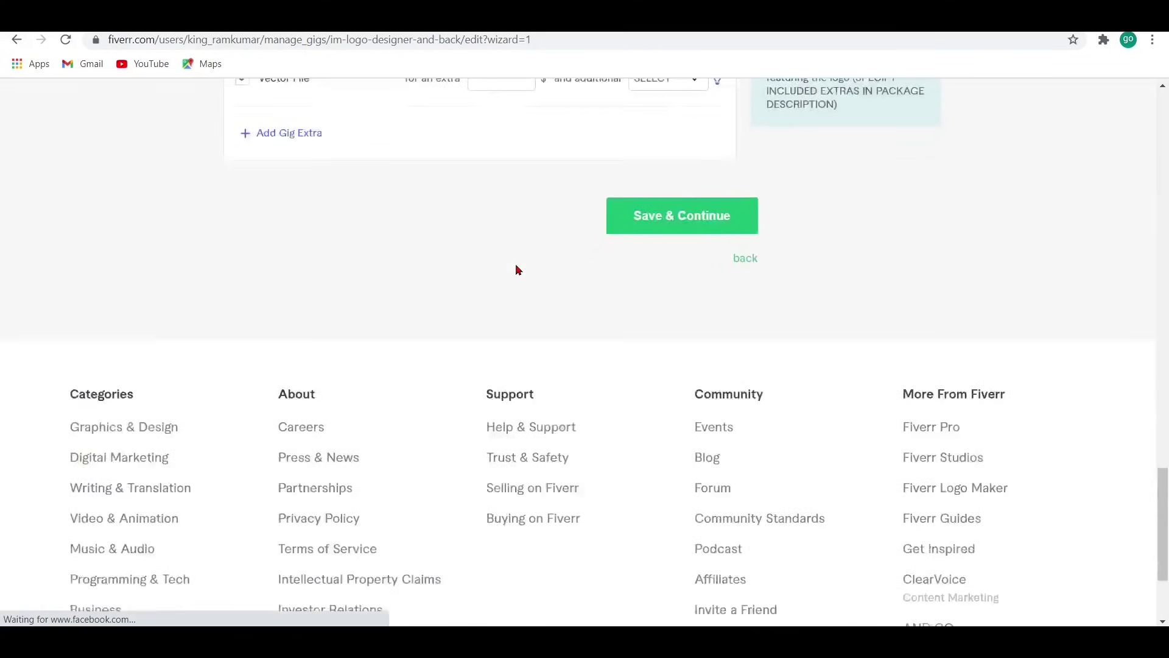
{"action": "scroll", "coordinate": [657, 167], "scroll_direction": "up", "scroll_amount": 6}
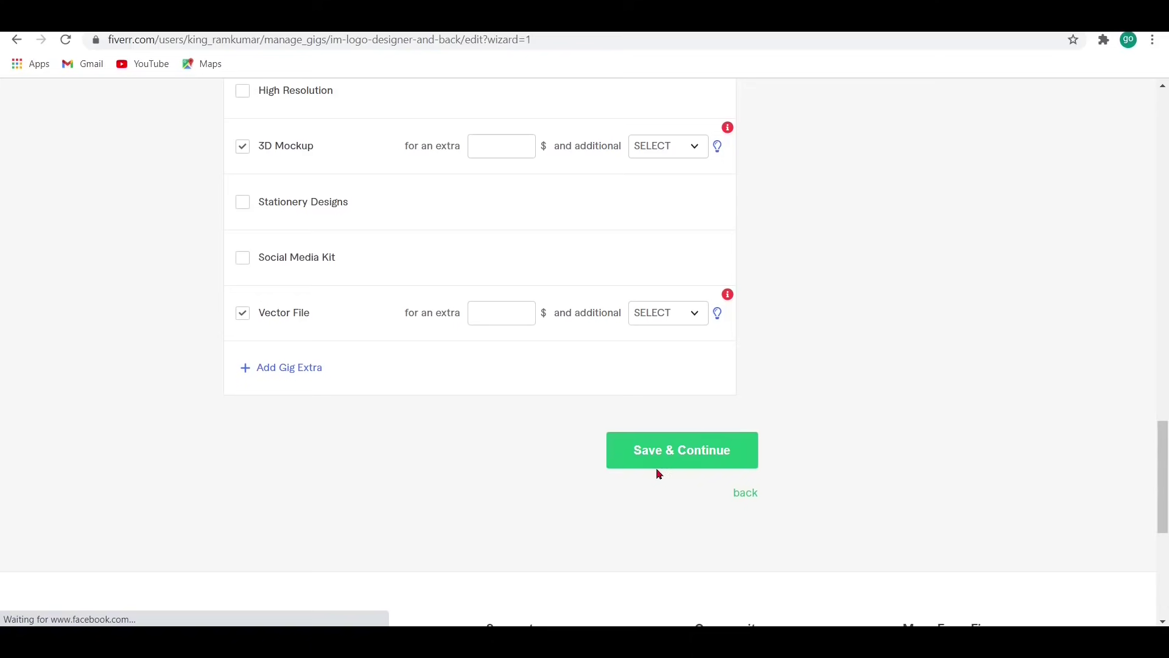
{"action": "left_click", "coordinate": [724, 450]}
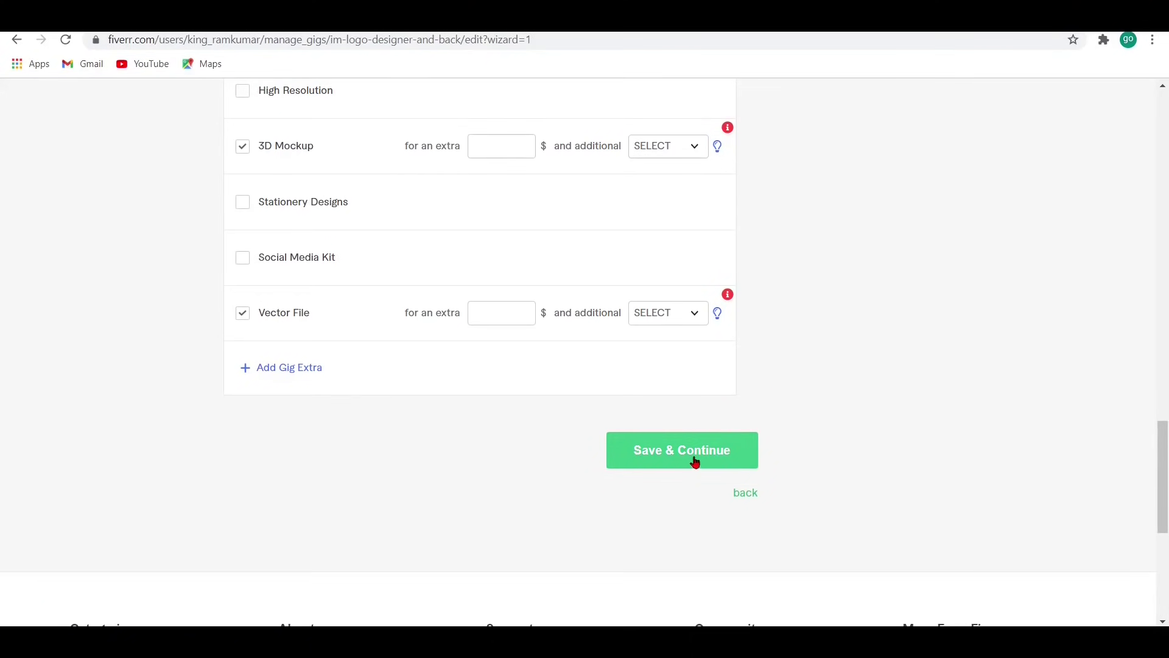
{"action": "left_click", "coordinate": [694, 461]}
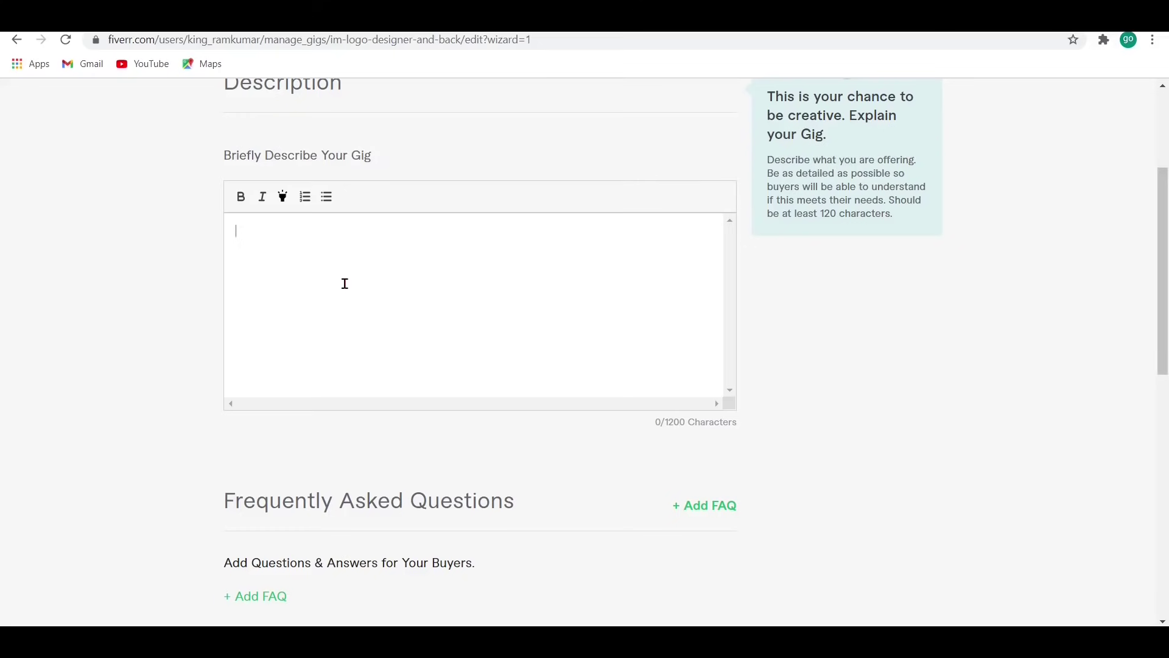
- Paste the copied channel disclaimer text into the gig's description
{"action": "scroll", "coordinate": [406, 304], "scroll_direction": "up", "scroll_amount": 3}
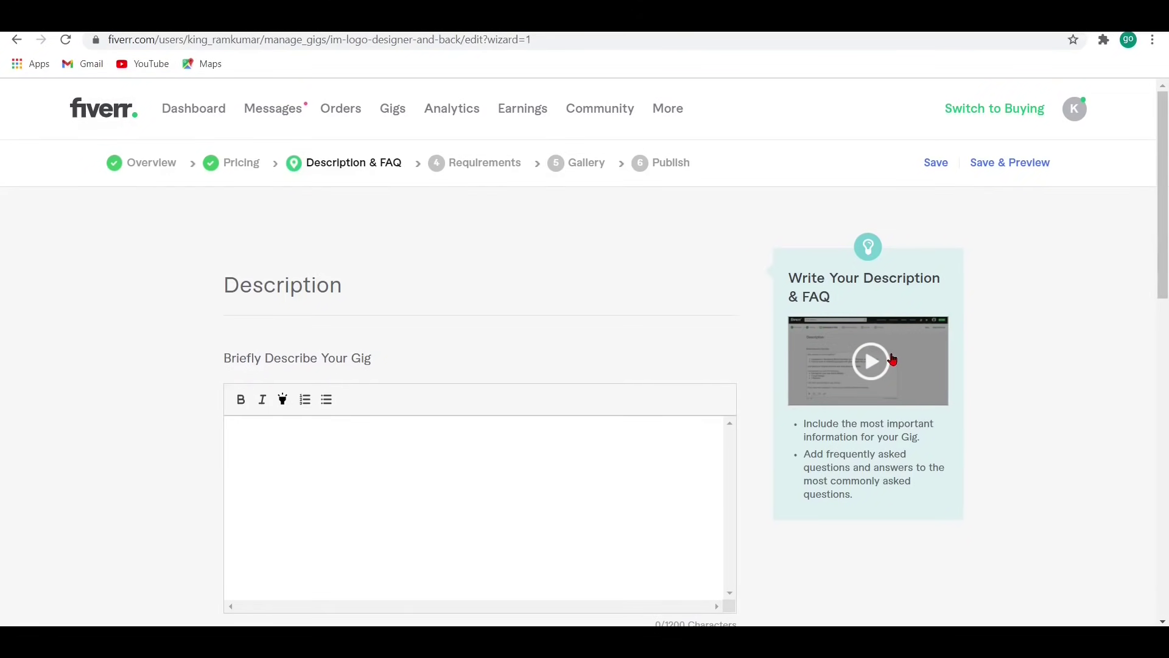
{"action": "scroll", "coordinate": [323, 260], "scroll_direction": "down", "scroll_amount": 3}
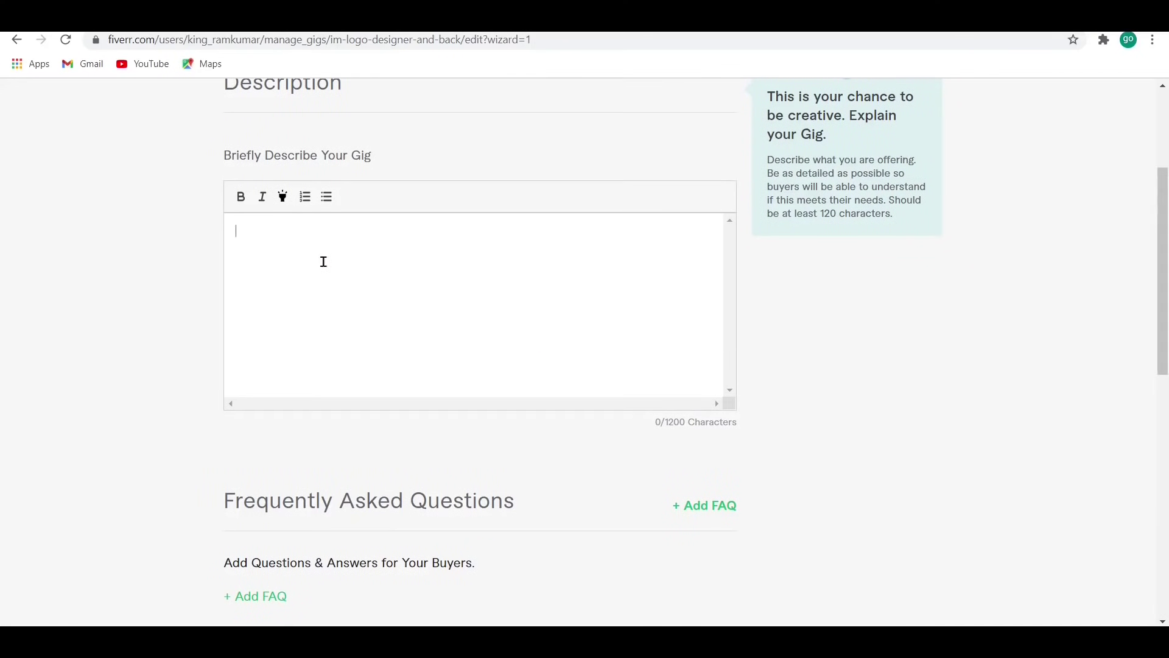
{"action": "left_click", "coordinate": [289, 255]}
{"action": "key", "text": "ctrl+v"}
- Look over the pasted gig description and the Frequently Asked Questions section below it
{"action": "scroll", "coordinate": [571, 347], "scroll_direction": "down", "scroll_amount": 12}
{"action": "scroll", "coordinate": [571, 347], "scroll_direction": "up", "scroll_amount": 6}
{"action": "scroll", "coordinate": [571, 348], "scroll_direction": "up", "scroll_amount": 4}
{"action": "scroll", "coordinate": [569, 347], "scroll_direction": "down", "scroll_amount": 6}
{"action": "scroll", "coordinate": [564, 344], "scroll_direction": "up", "scroll_amount": 3}
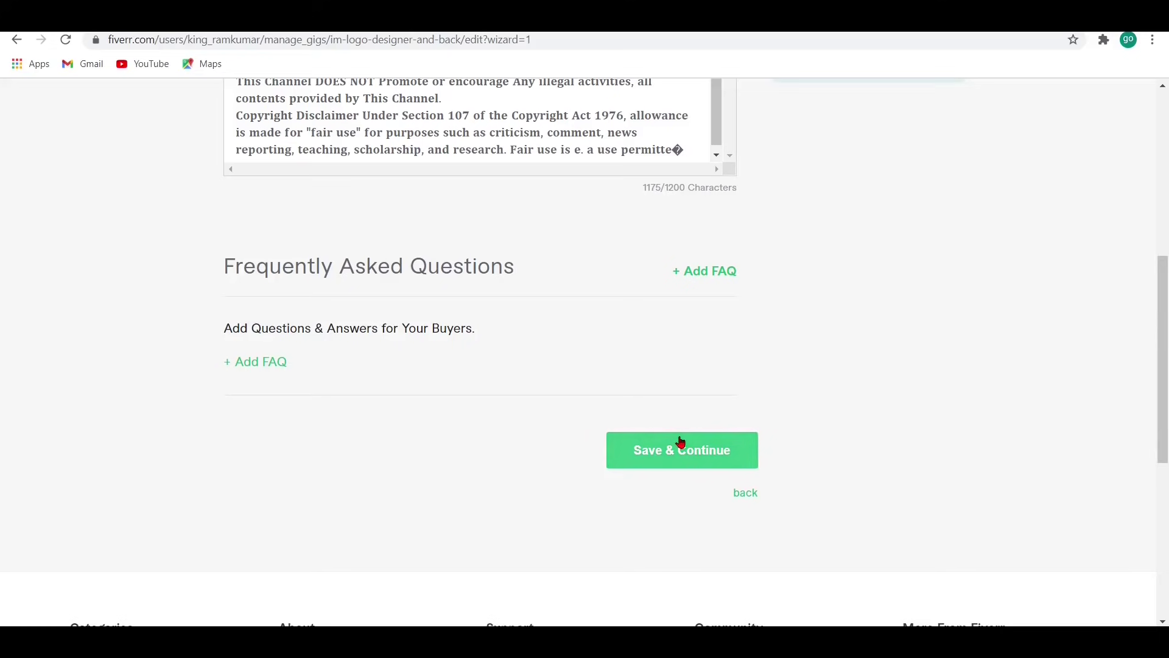
{"action": "mouse_move", "coordinate": [716, 390]}
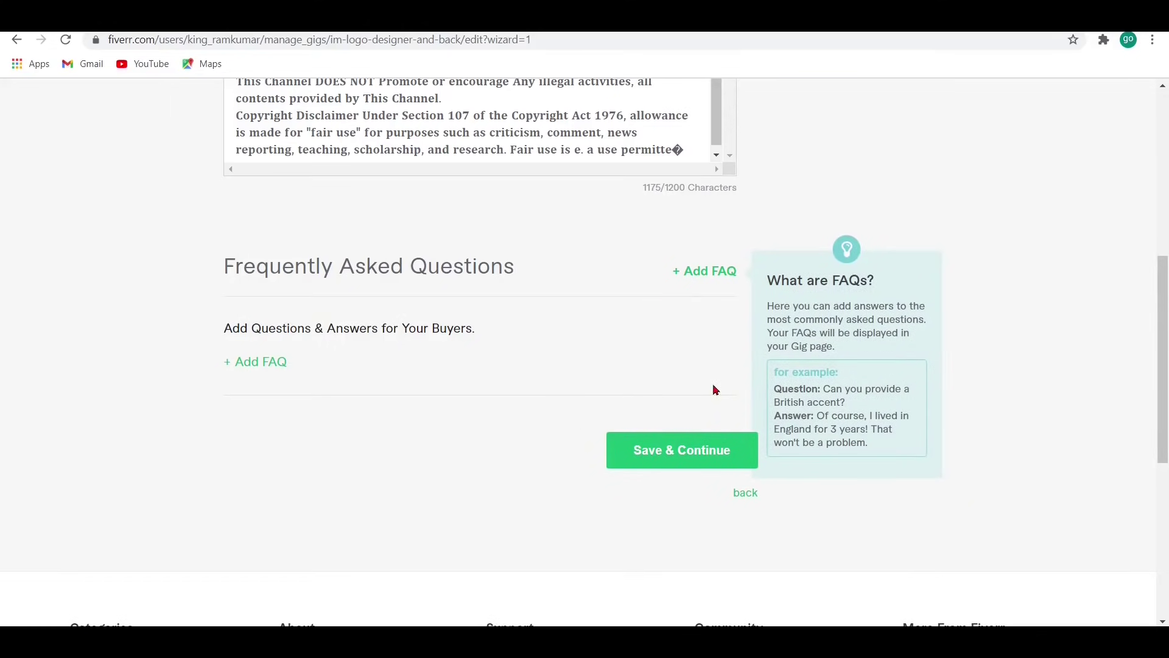
{"action": "scroll", "coordinate": [716, 390], "scroll_direction": "down", "scroll_amount": 3}
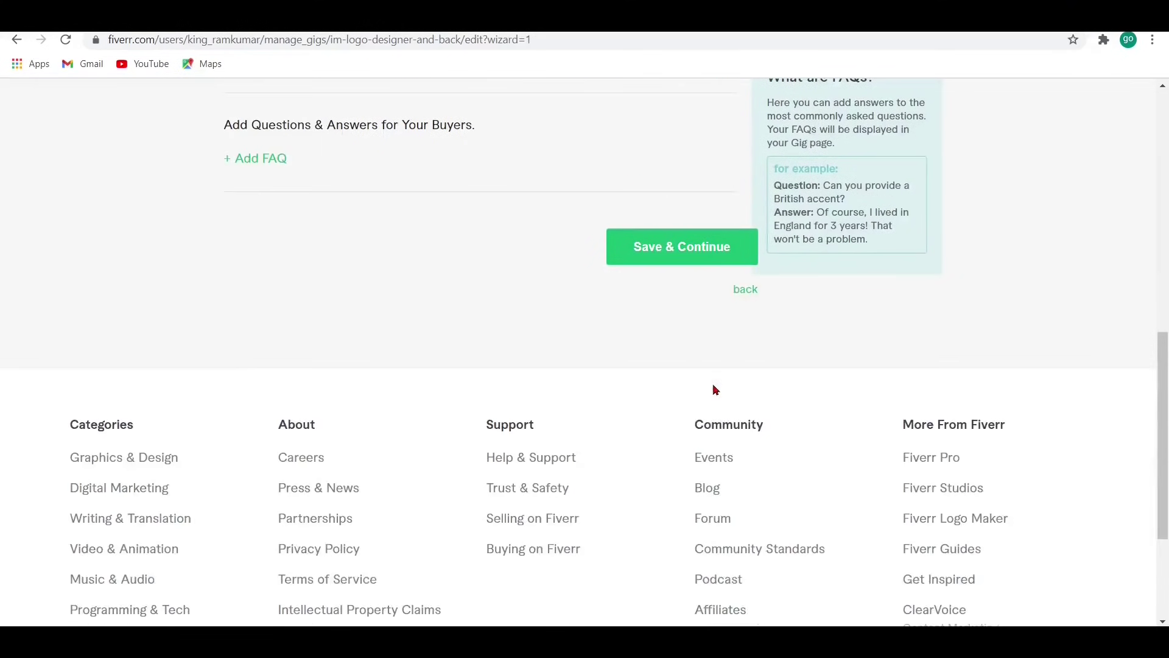
- Save the gig's description and continue to the Requirements section
{"action": "left_click", "coordinate": [678, 247]}
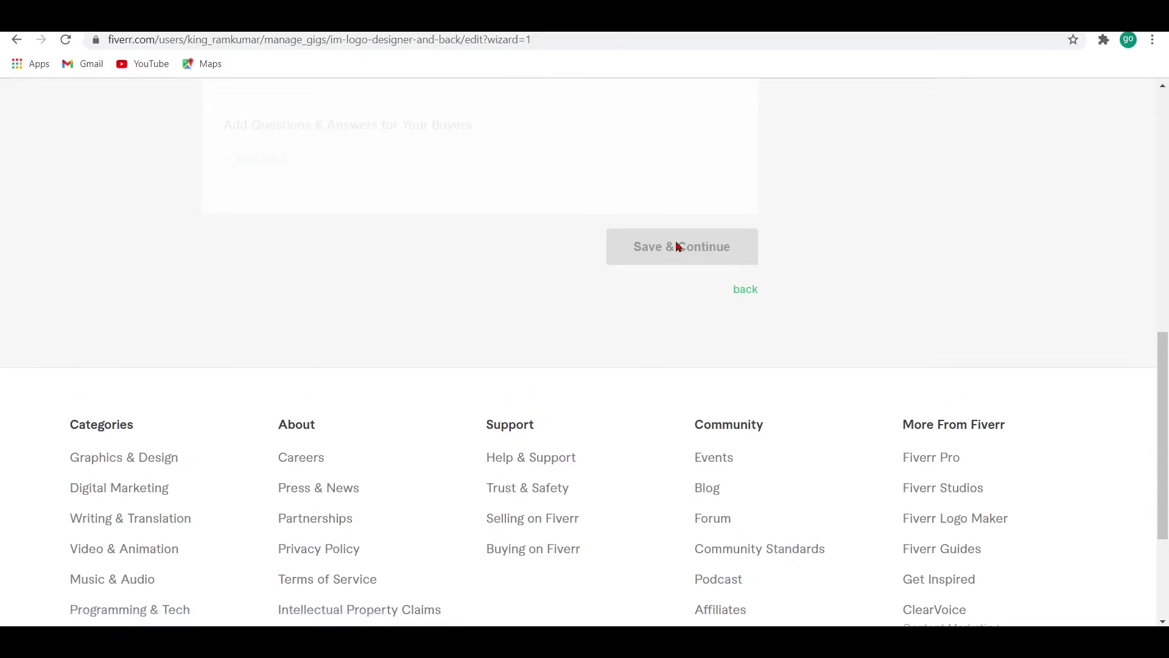
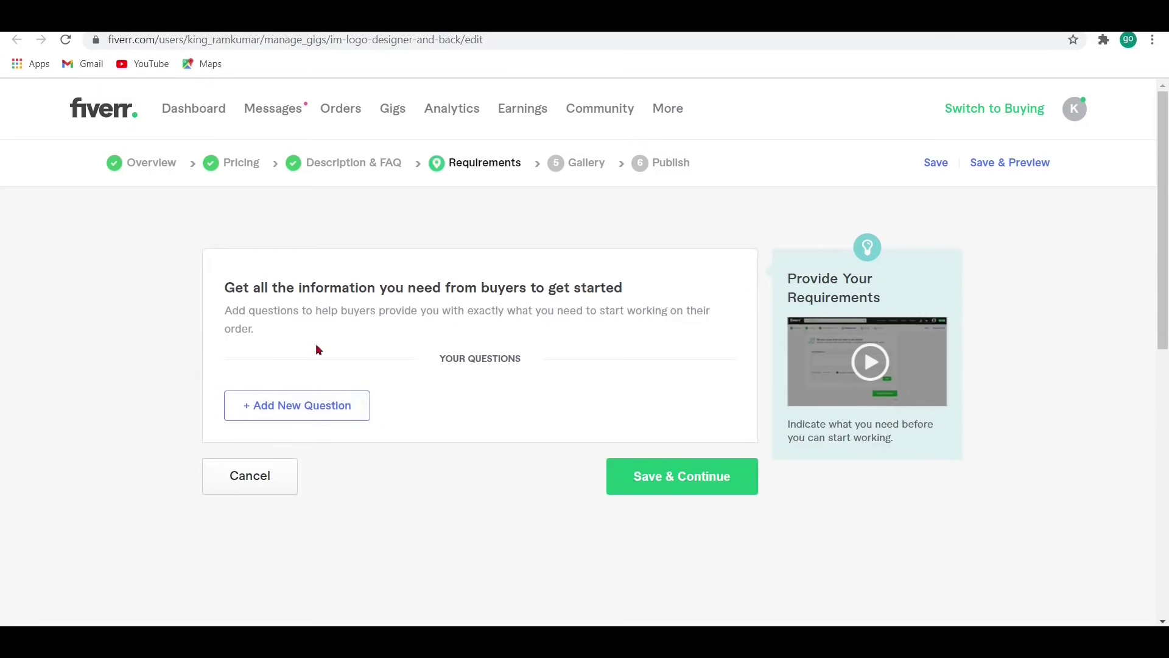
- Draft a required free-text buyer question reading "name," and save the requirements to continue to the Gallery
{"action": "left_click", "coordinate": [275, 415]}
{"action": "scroll", "coordinate": [370, 410], "scroll_direction": "down", "scroll_amount": 3}
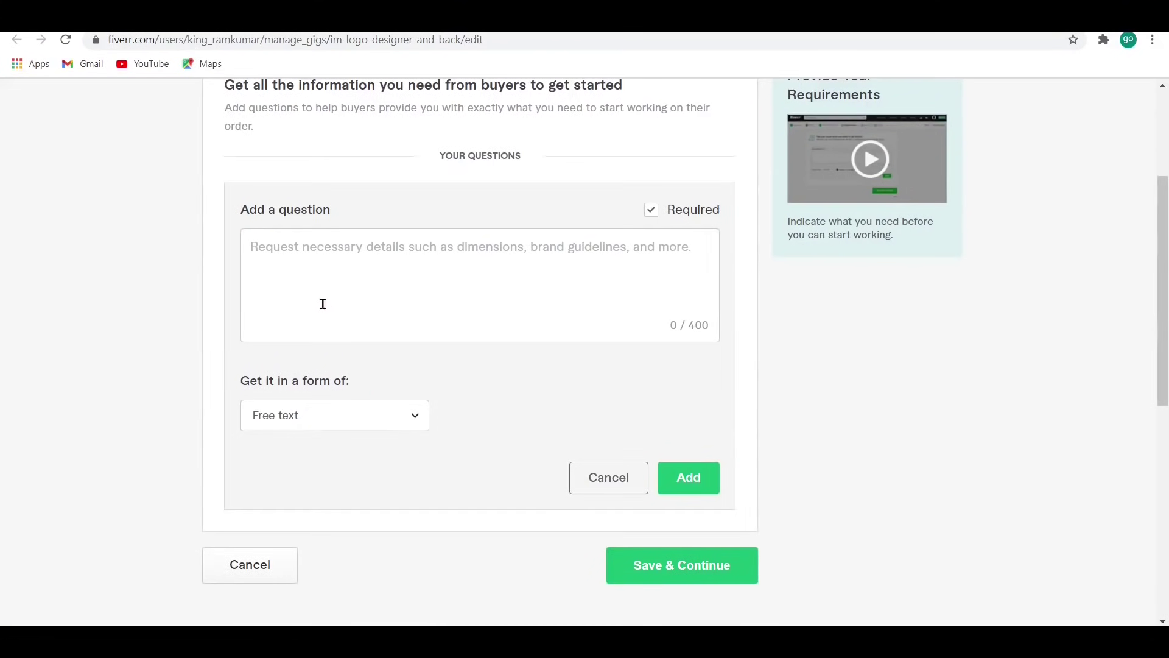
{"action": "left_click", "coordinate": [319, 259]}
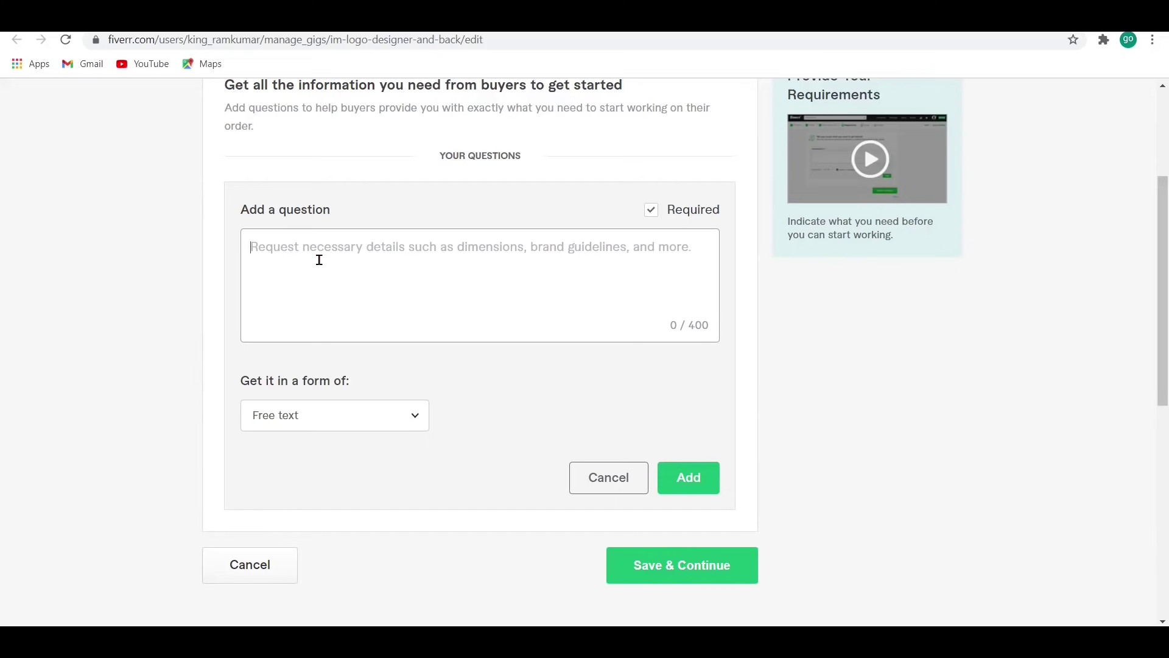
{"action": "type", "text": "name"}
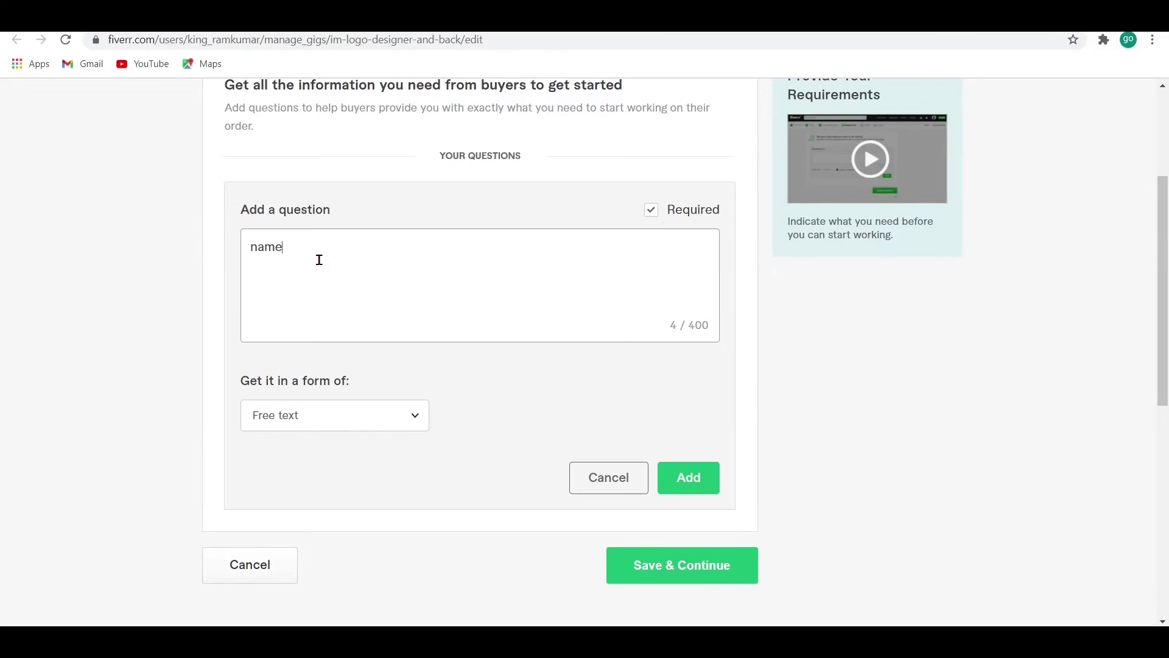
{"action": "type", "text": ","}
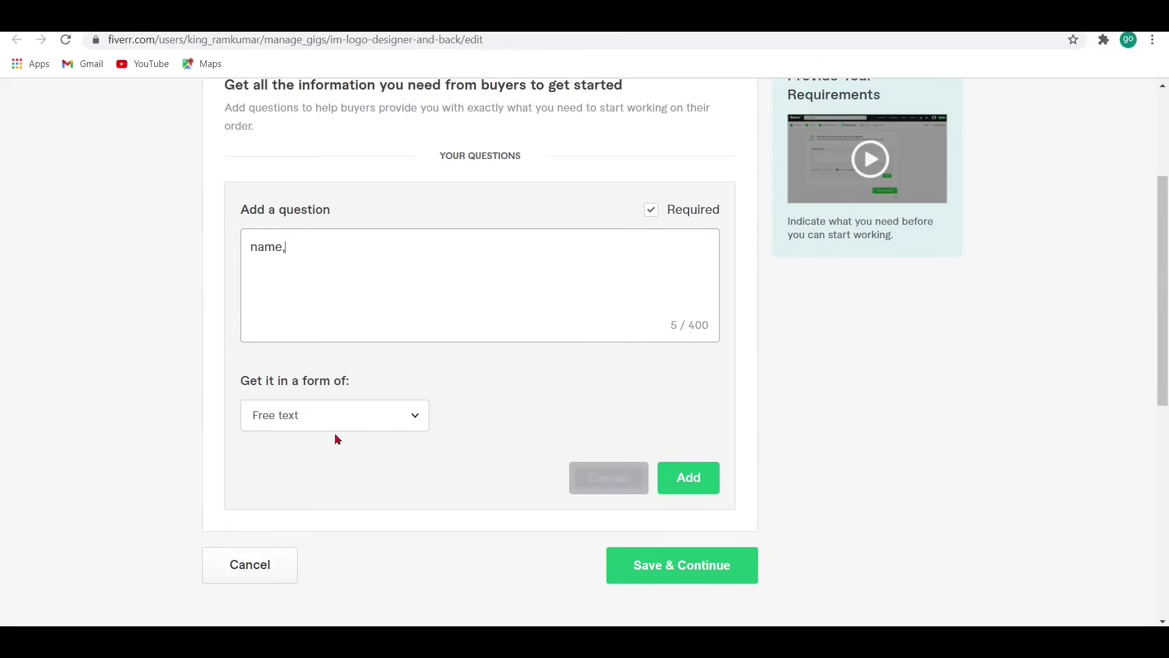
{"action": "scroll", "coordinate": [690, 404], "scroll_direction": "down", "scroll_amount": 3}
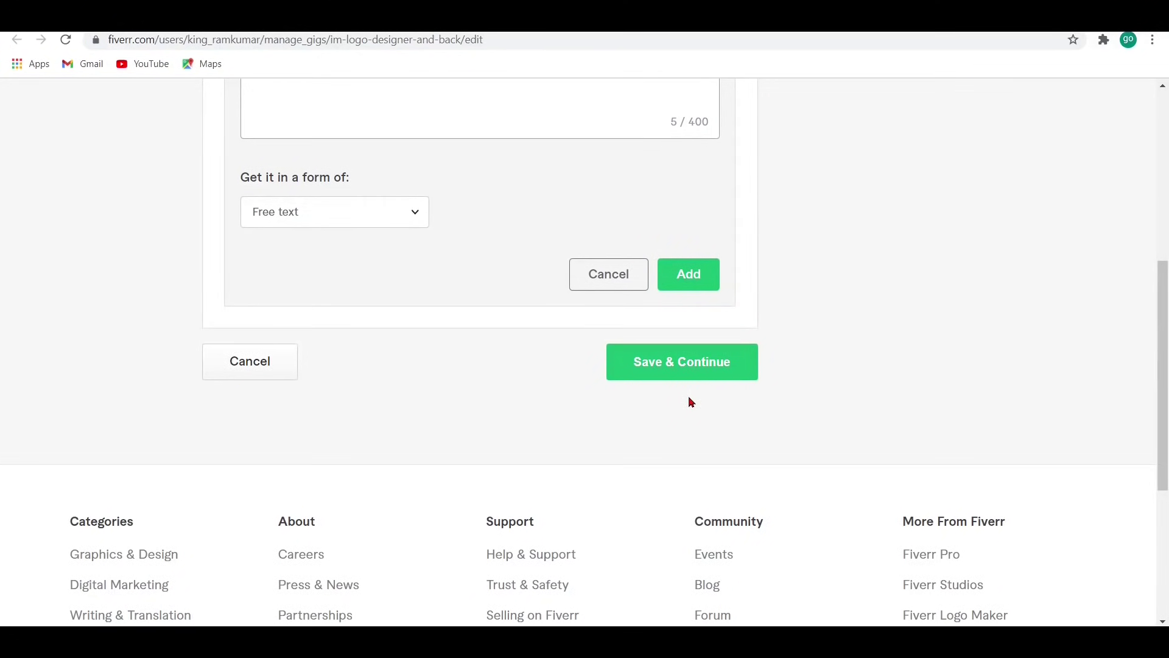
{"action": "left_click", "coordinate": [694, 362]}
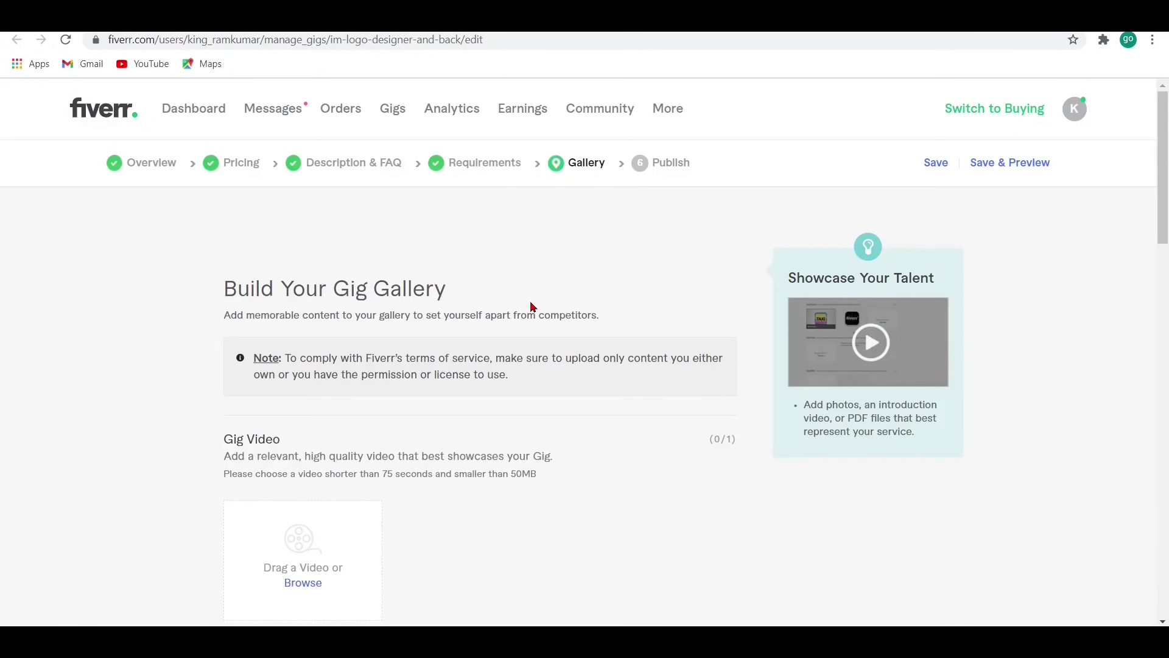
- Look over the gig gallery's upload areas for video, photos, audio and PDFs
{"action": "scroll", "coordinate": [533, 306], "scroll_direction": "down", "scroll_amount": 7}
{"action": "scroll", "coordinate": [533, 307], "scroll_direction": "up", "scroll_amount": 3}
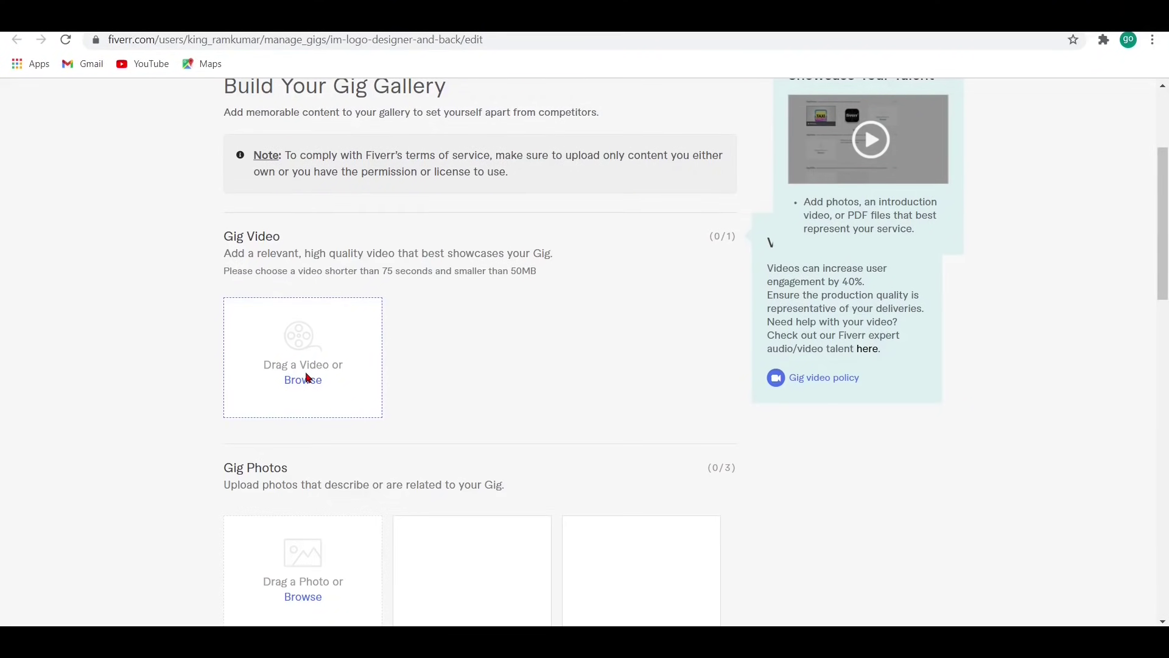
{"action": "scroll", "coordinate": [308, 378], "scroll_direction": "down", "scroll_amount": 3}
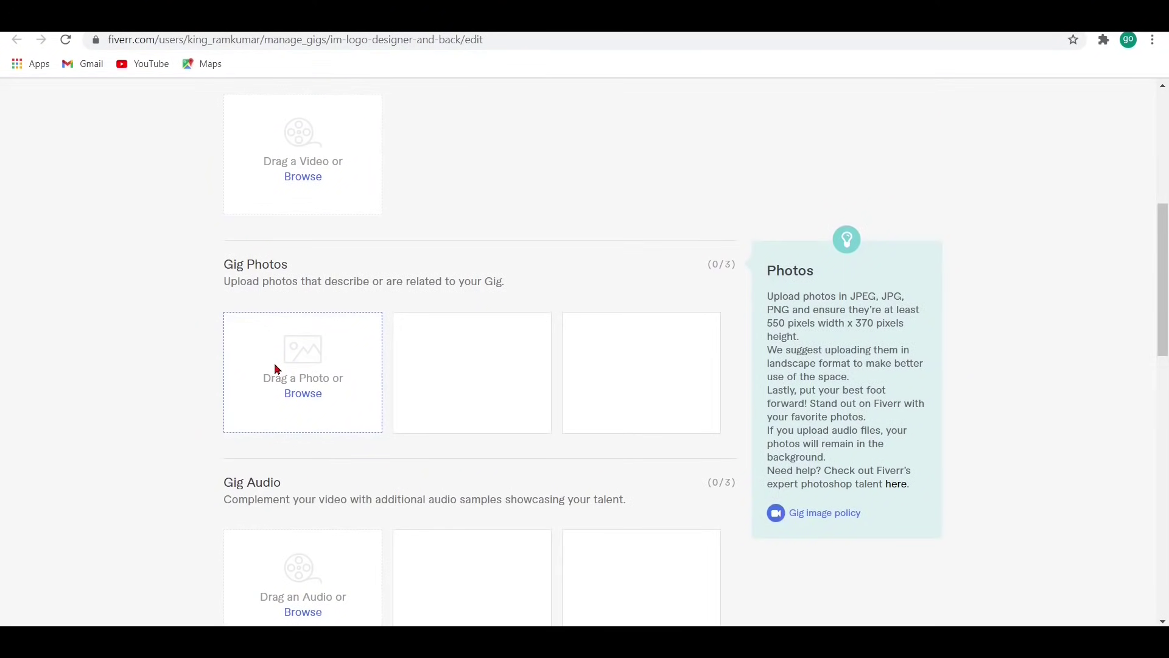
{"action": "scroll", "coordinate": [275, 366], "scroll_direction": "down", "scroll_amount": 6}
{"action": "scroll", "coordinate": [285, 342], "scroll_direction": "up", "scroll_amount": 6}
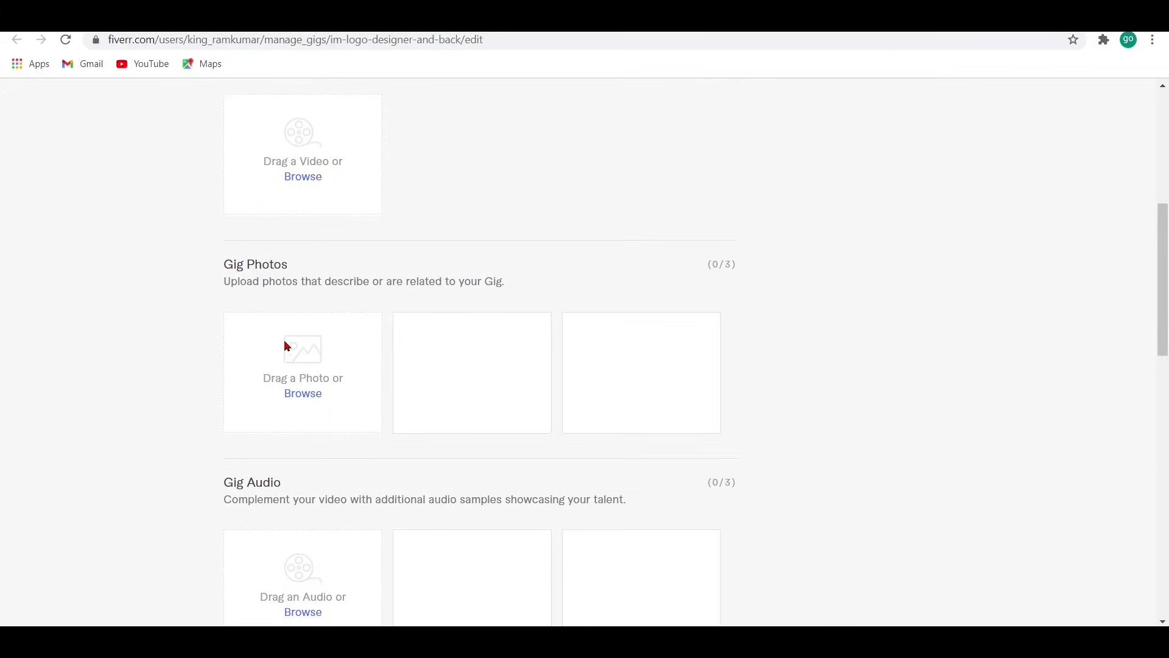
{"action": "scroll", "coordinate": [308, 433], "scroll_direction": "down", "scroll_amount": 3}
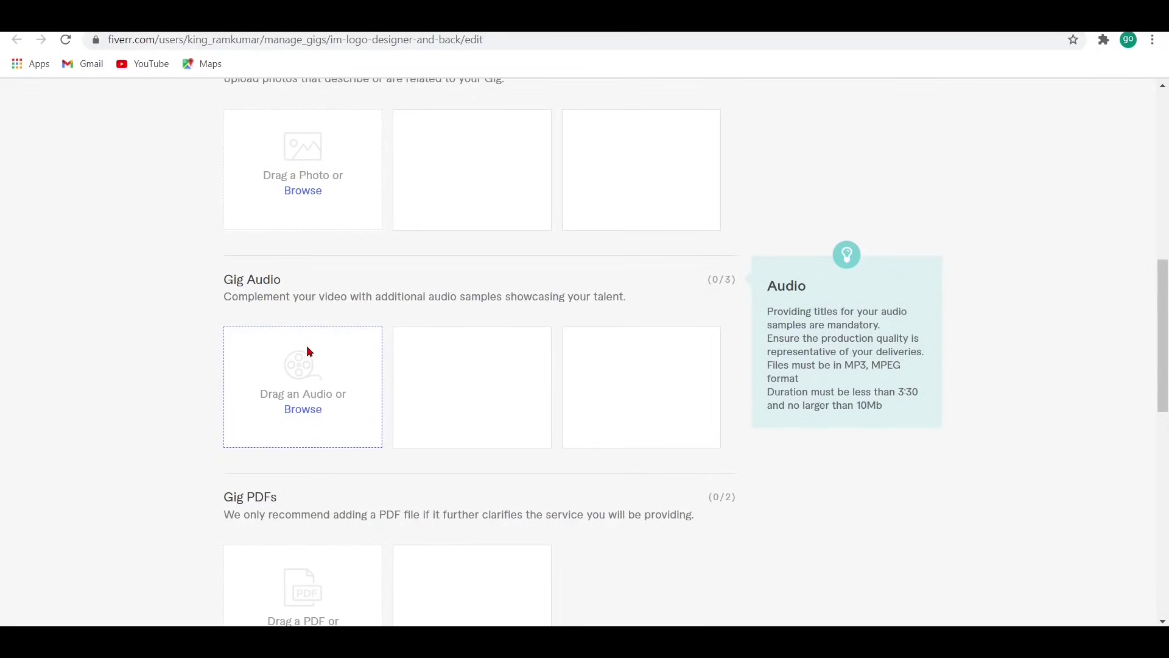
{"action": "scroll", "coordinate": [307, 348], "scroll_direction": "down", "scroll_amount": 6}
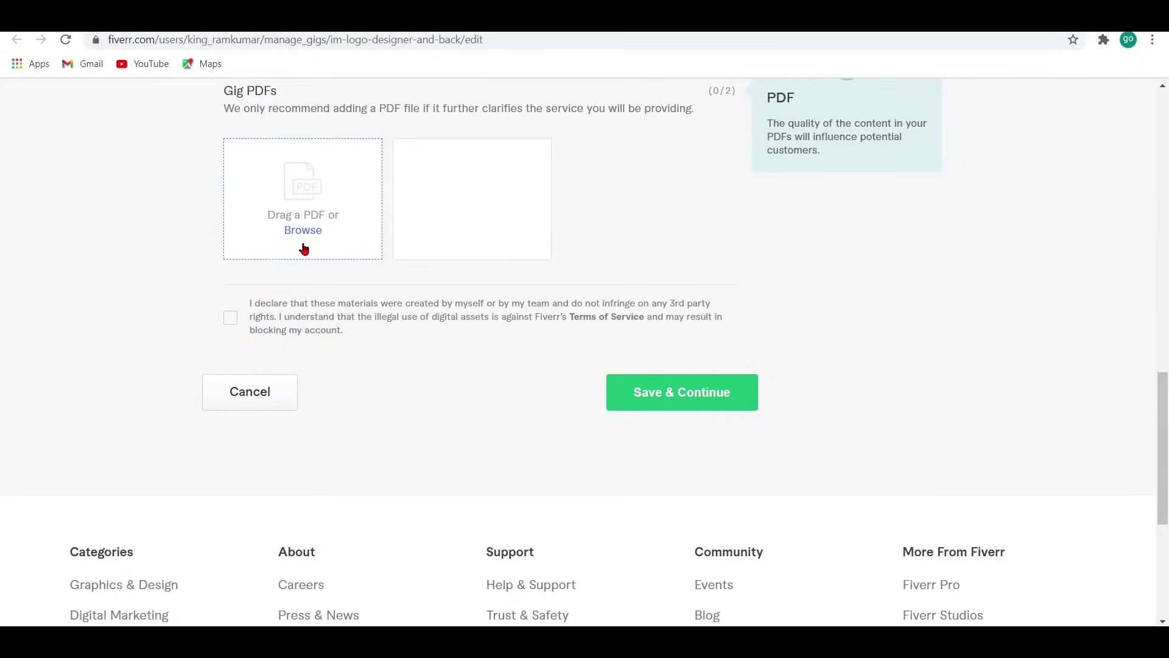
{"action": "scroll", "coordinate": [384, 347], "scroll_direction": "up", "scroll_amount": 20}
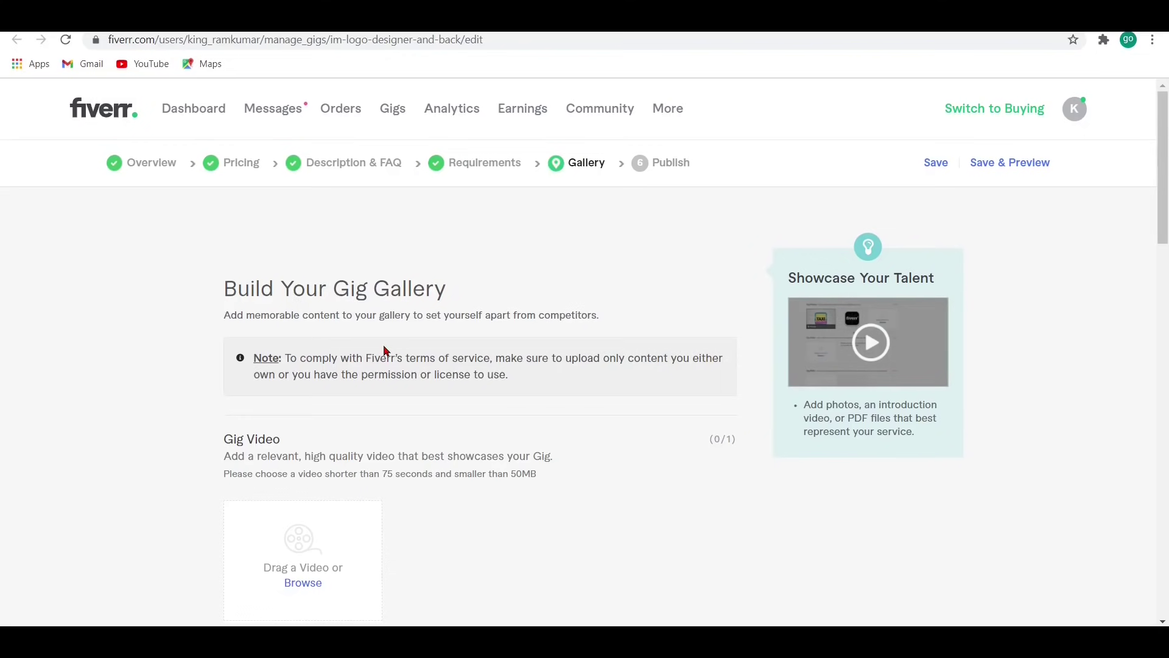
{"action": "scroll", "coordinate": [386, 351], "scroll_direction": "down", "scroll_amount": 3}
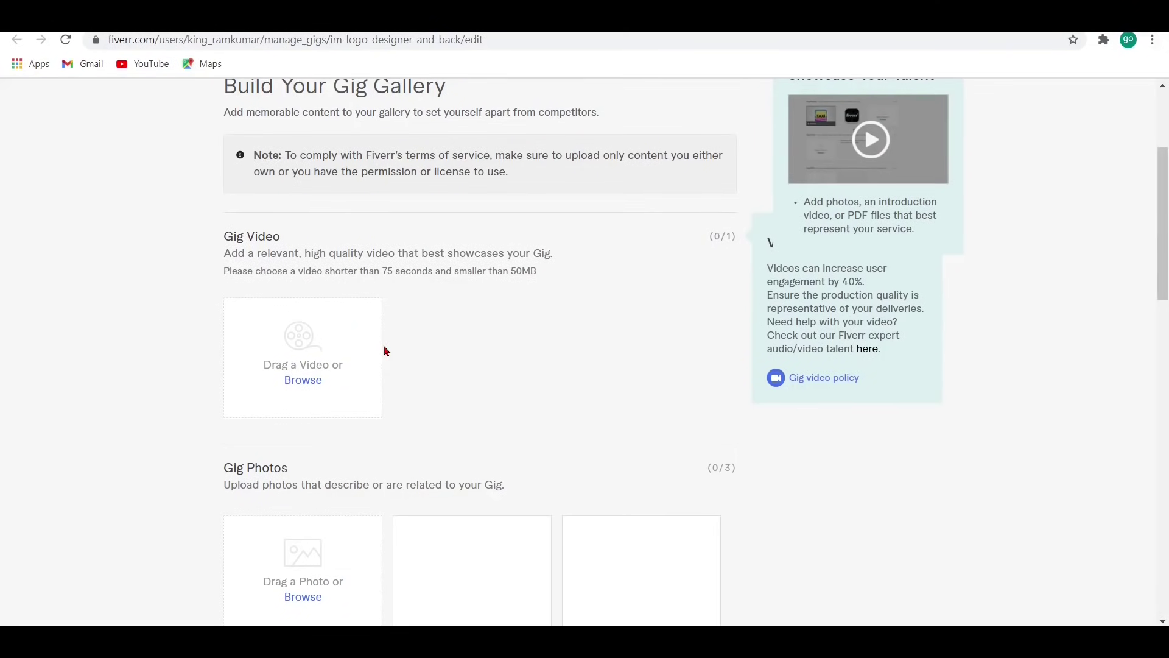
{"action": "scroll", "coordinate": [386, 351], "scroll_direction": "down", "scroll_amount": 3}
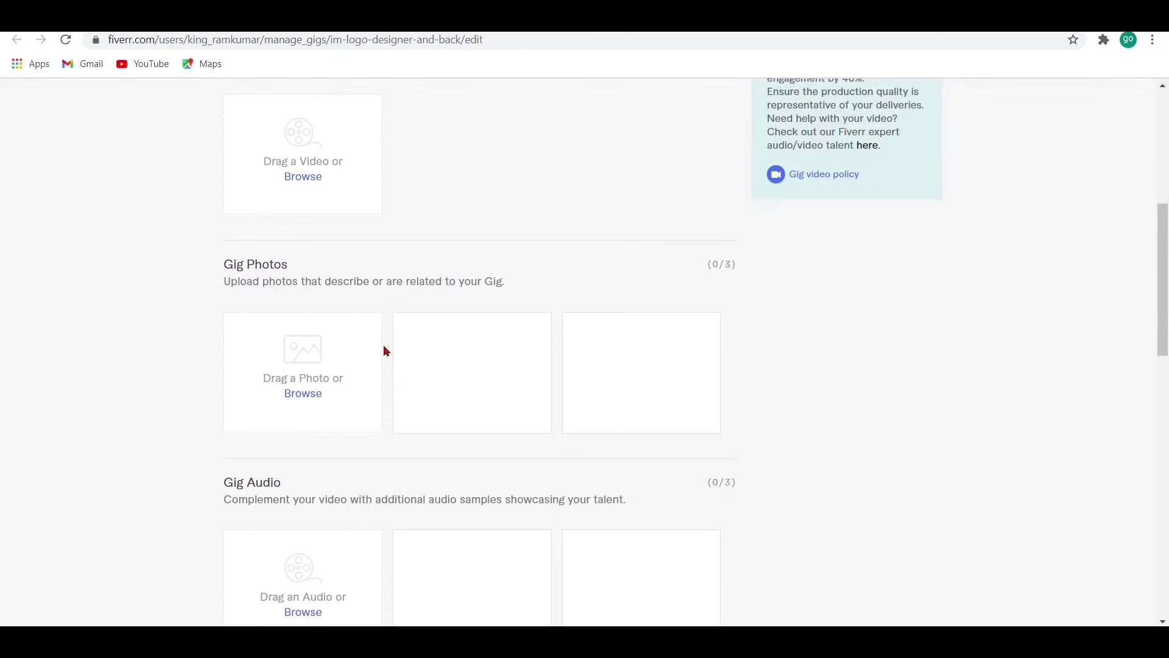
- Accept the declaration of original materials and save the gallery to continue to Publish
{"action": "scroll", "coordinate": [386, 352], "scroll_direction": "down", "scroll_amount": 11}
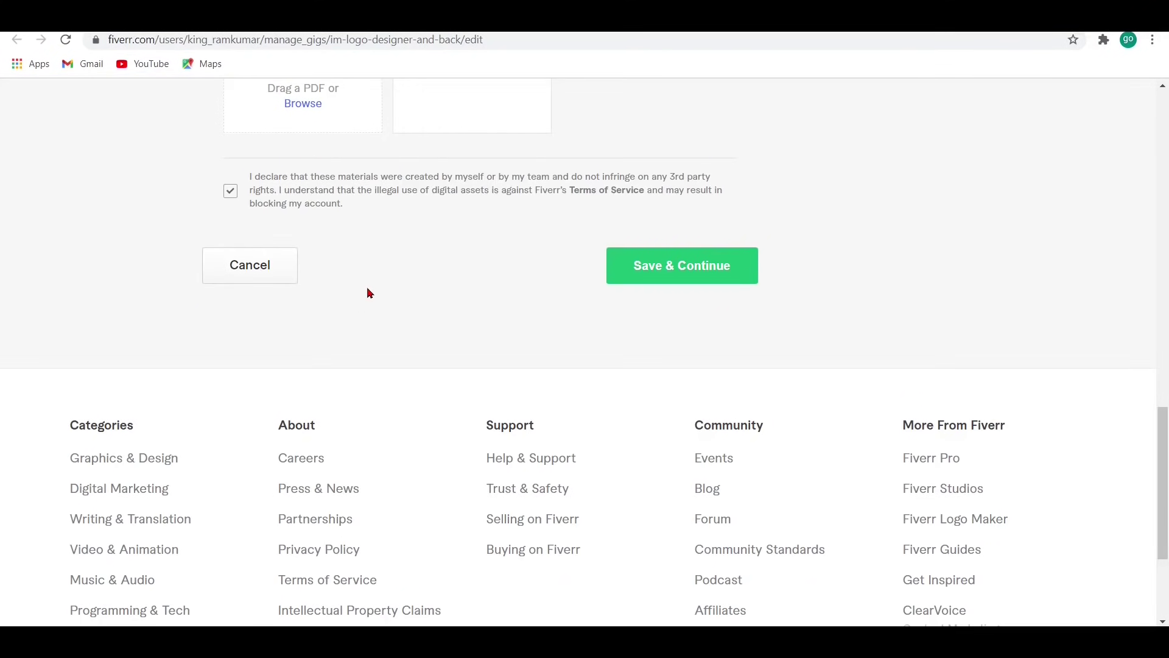
{"action": "left_click", "coordinate": [709, 264]}
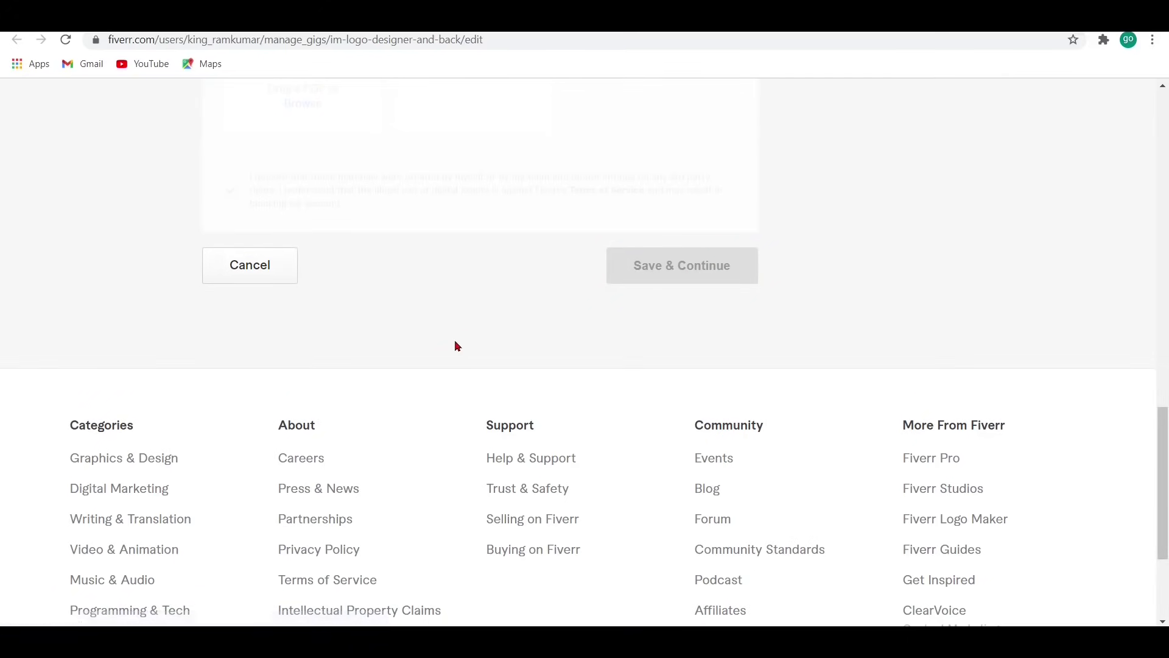
- Save the Form W-9 check with No as the U.S. person answer and close the confirmation dialog
{"action": "scroll", "coordinate": [508, 272], "scroll_direction": "down", "scroll_amount": 6}
{"action": "scroll", "coordinate": [509, 277], "scroll_direction": "up", "scroll_amount": 6}
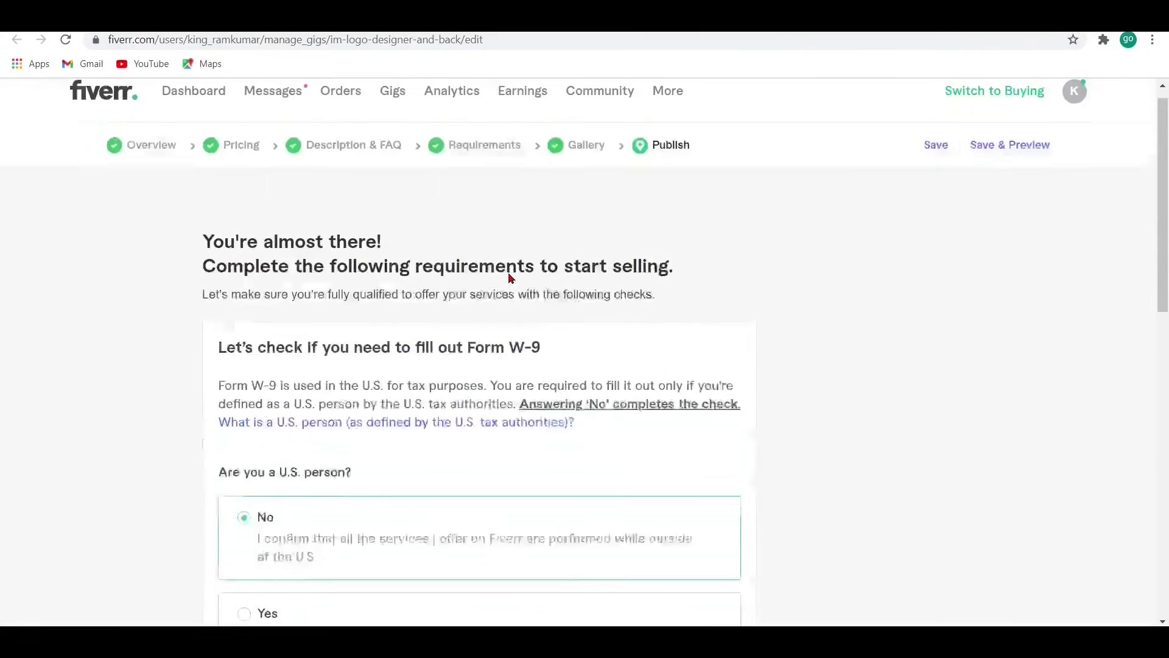
{"action": "scroll", "coordinate": [509, 277], "scroll_direction": "down", "scroll_amount": 3}
{"action": "scroll", "coordinate": [510, 278], "scroll_direction": "up", "scroll_amount": 3}
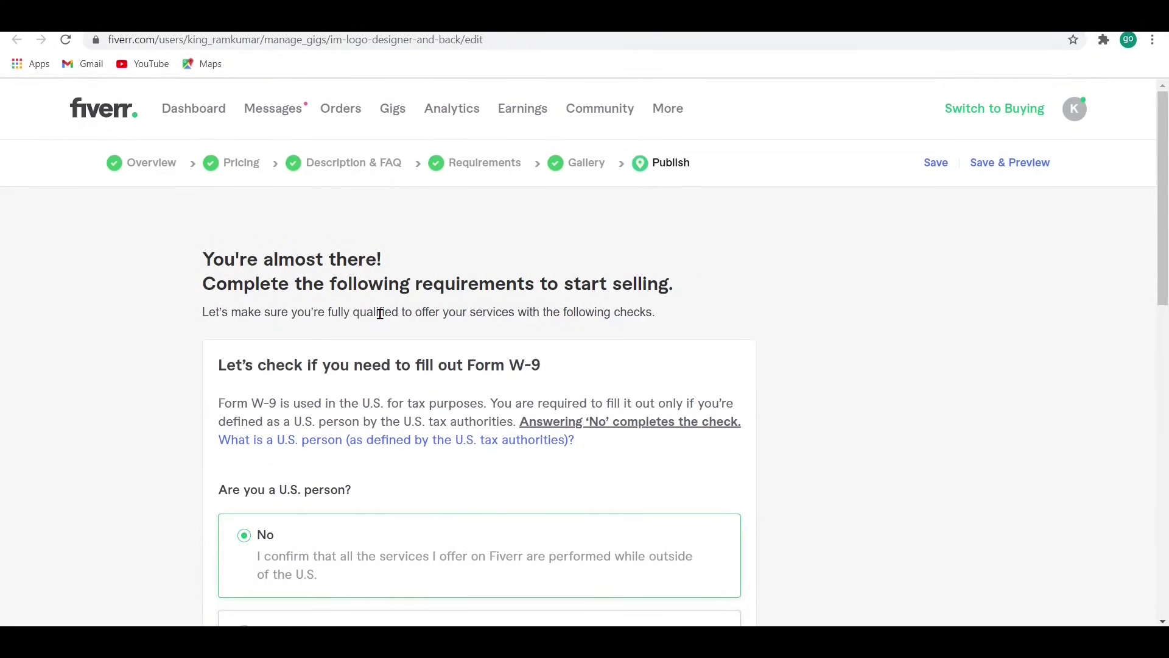
{"action": "scroll", "coordinate": [379, 313], "scroll_direction": "down", "scroll_amount": 3}
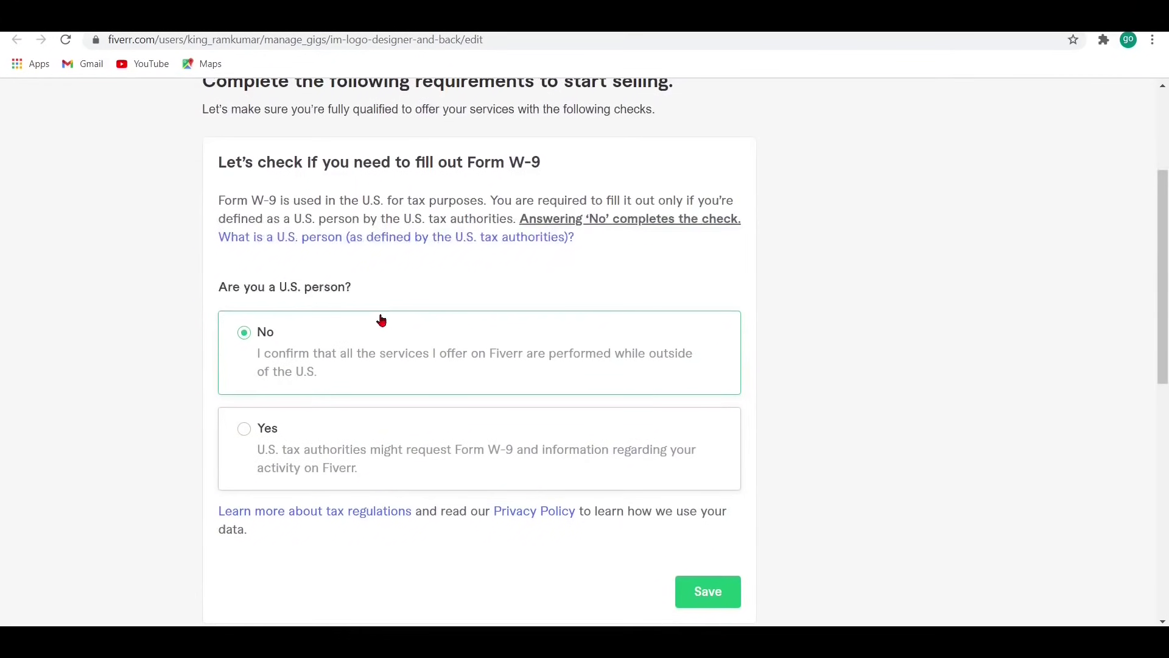
{"action": "scroll", "coordinate": [366, 335], "scroll_direction": "down", "scroll_amount": 3}
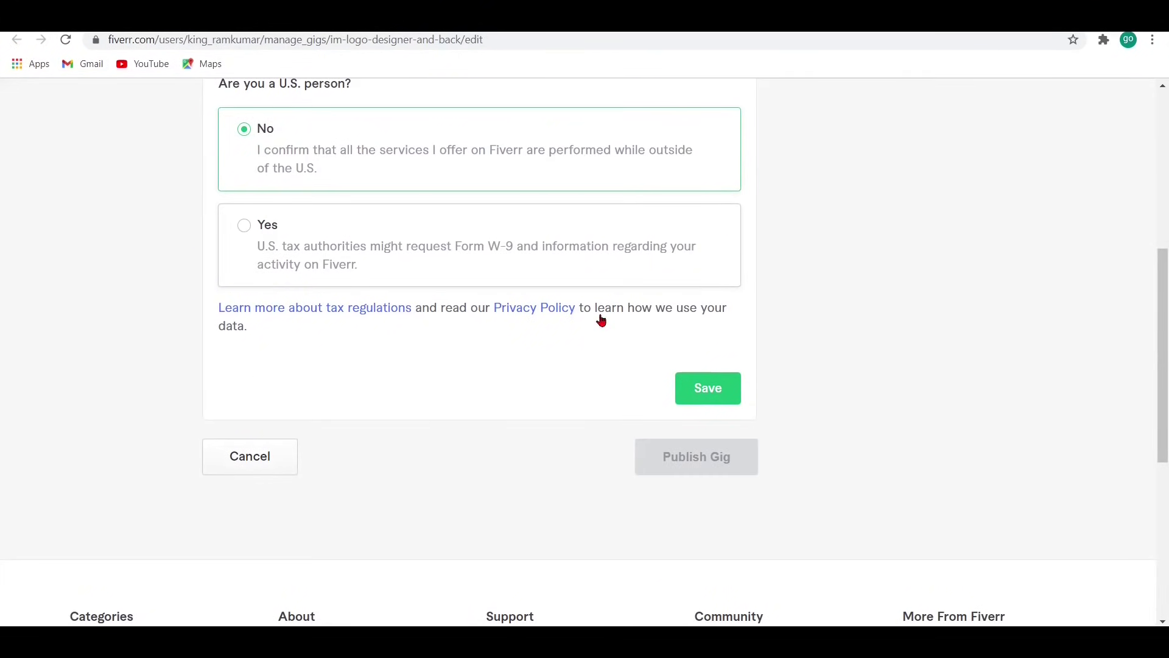
{"action": "left_click", "coordinate": [725, 392]}
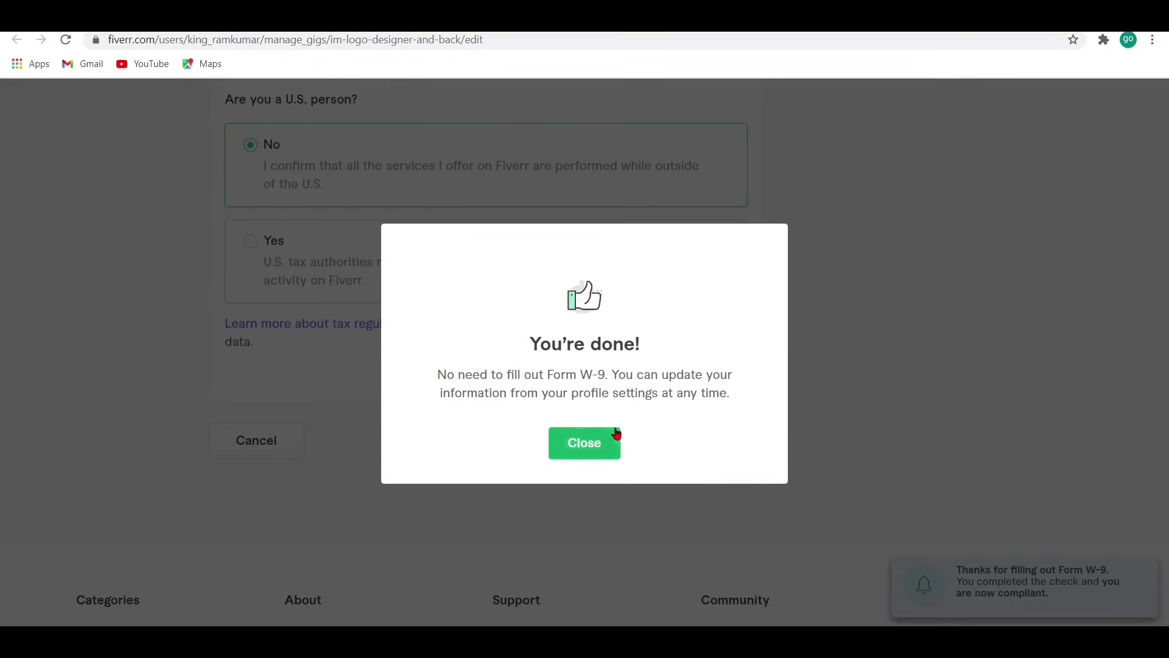
{"action": "left_click", "coordinate": [616, 433]}
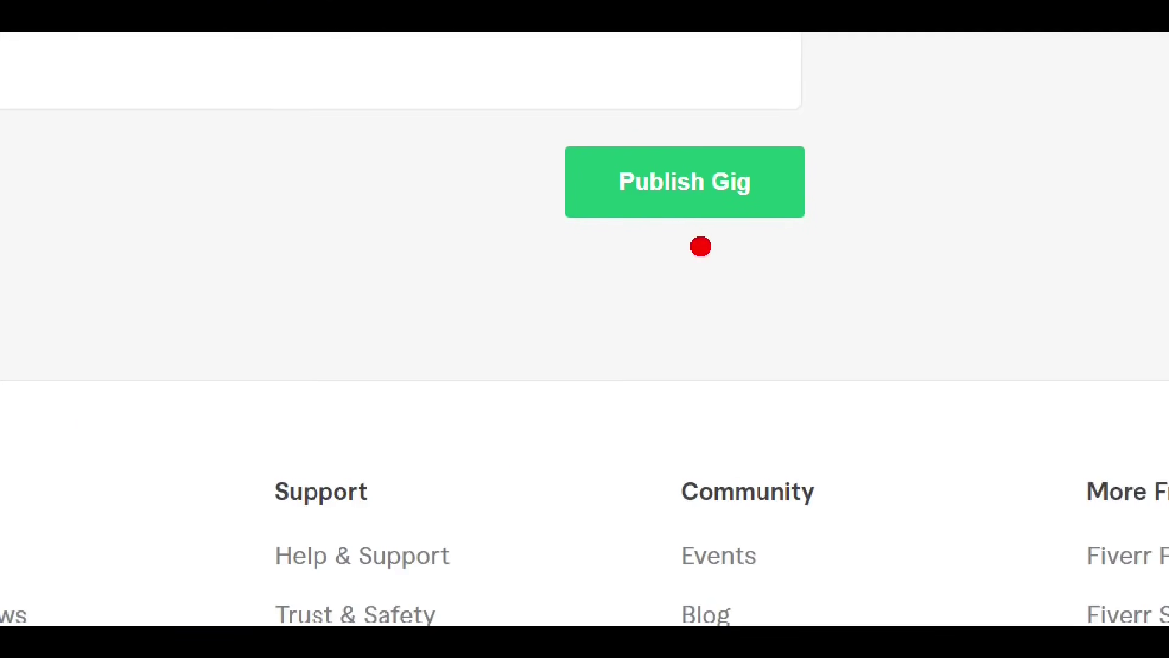
{"action": "mouse_move", "coordinate": [685, 263]}
{"action": "left_mouse_down"}
{"action": "mouse_move", "coordinate": [471, 254]}
{"action": "mouse_move", "coordinate": [454, 109]}
{"action": "mouse_move", "coordinate": [582, 56]}
{"action": "mouse_move", "coordinate": [775, 60]}
{"action": "mouse_move", "coordinate": [921, 131]}
{"action": "mouse_move", "coordinate": [918, 196]}
{"action": "mouse_move", "coordinate": [783, 263]}
{"action": "mouse_move", "coordinate": [686, 262]}
{"action": "left_mouse_up"}
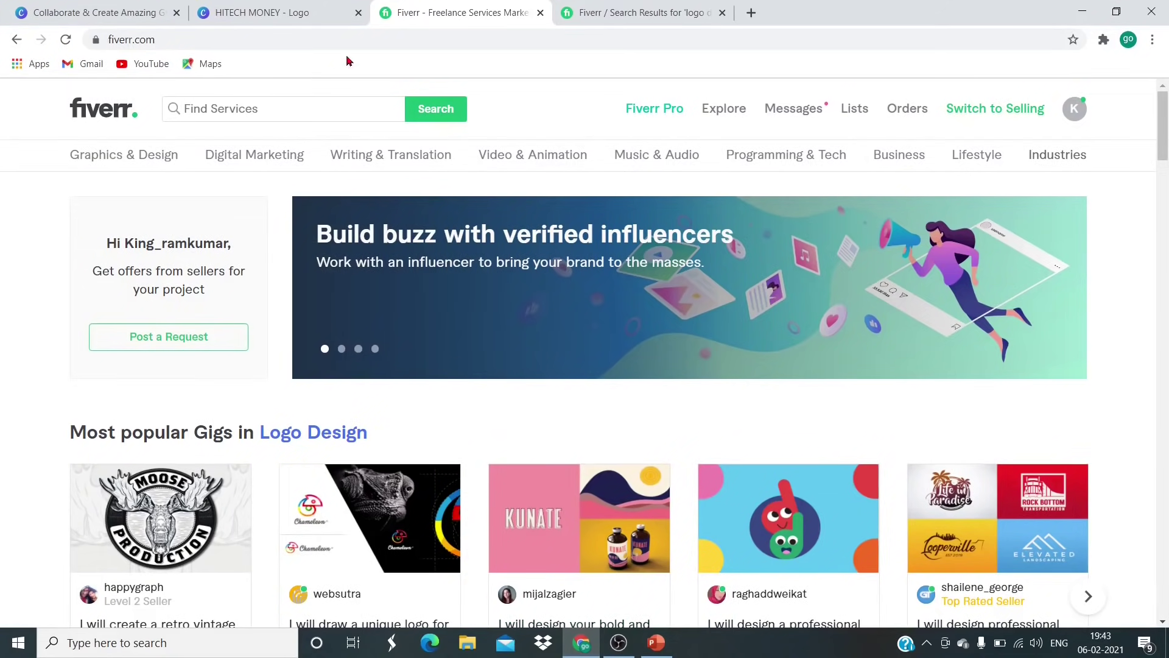
- Enter "log" in Fiverr's service search and look at the suggested logo services
{"action": "scroll", "coordinate": [652, 321], "scroll_direction": "down", "scroll_amount": 3}
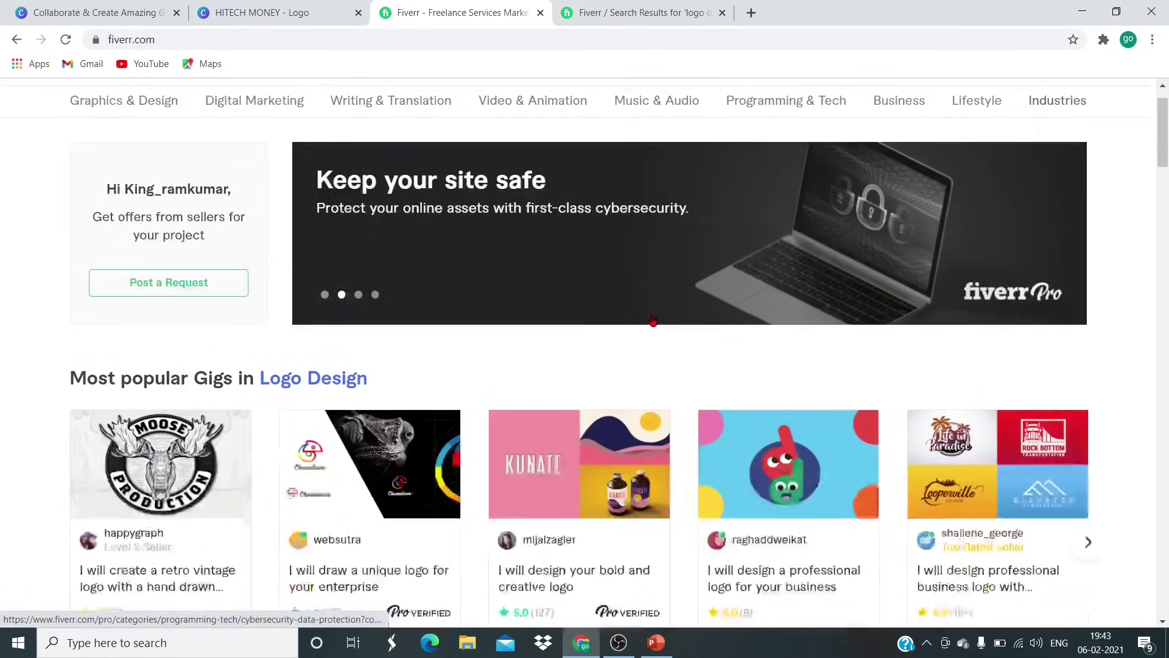
{"action": "scroll", "coordinate": [652, 319], "scroll_direction": "up", "scroll_amount": 3}
{"action": "scroll", "coordinate": [812, 253], "scroll_direction": "down", "scroll_amount": 3}
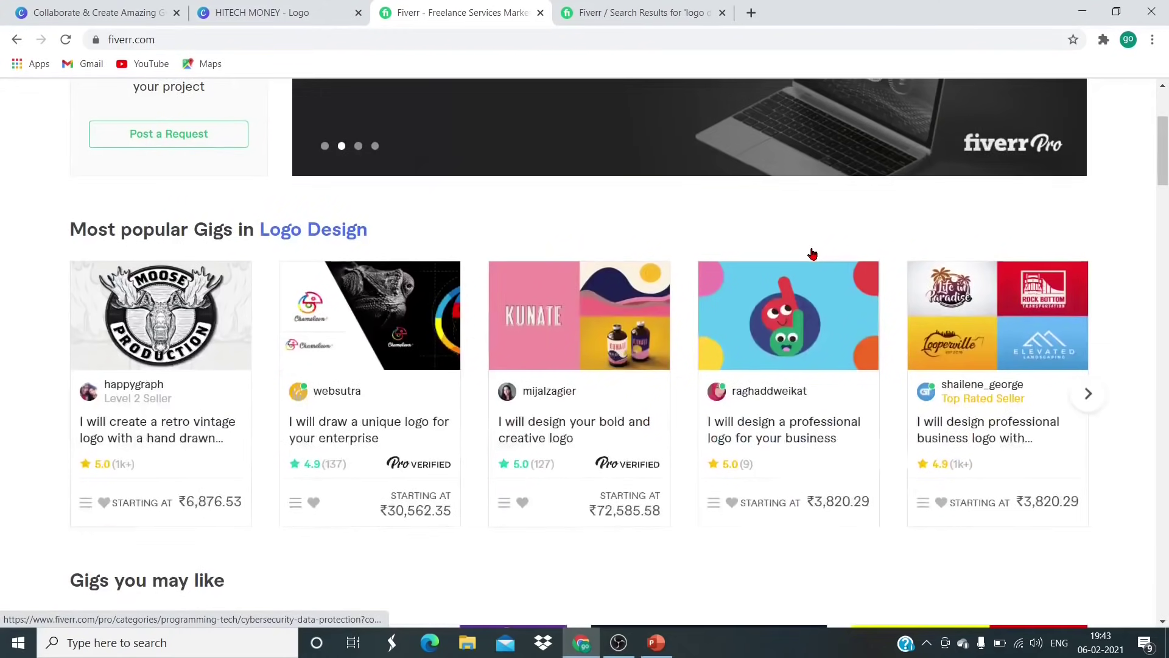
{"action": "scroll", "coordinate": [640, 284], "scroll_direction": "up", "scroll_amount": 3}
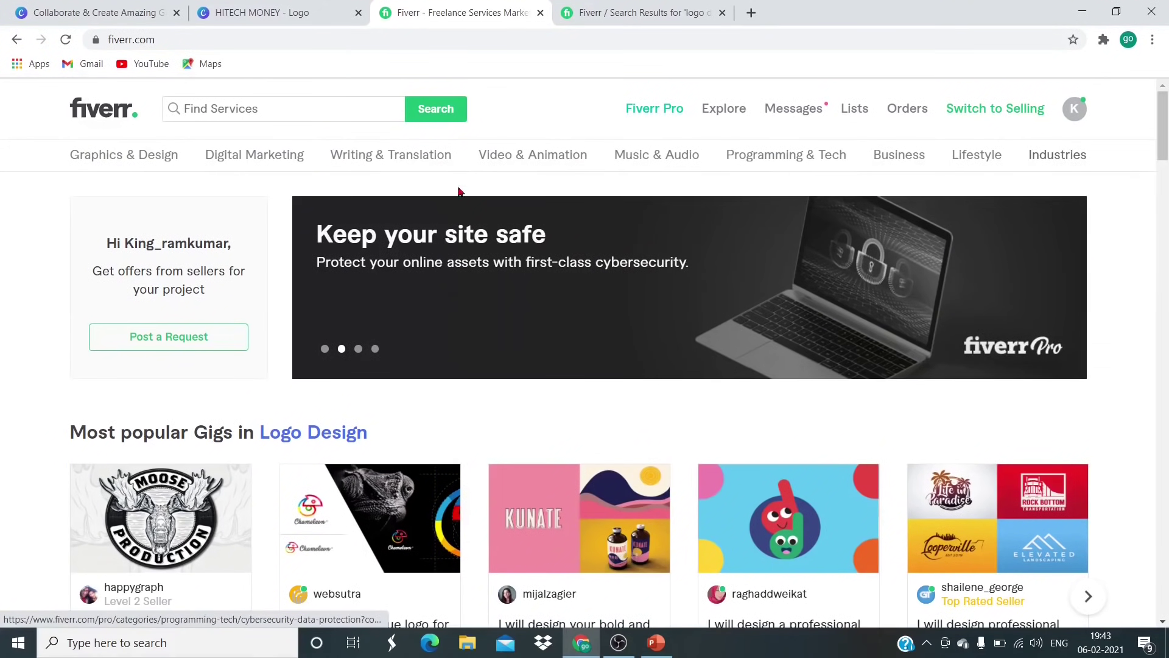
{"action": "left_click", "coordinate": [273, 105]}
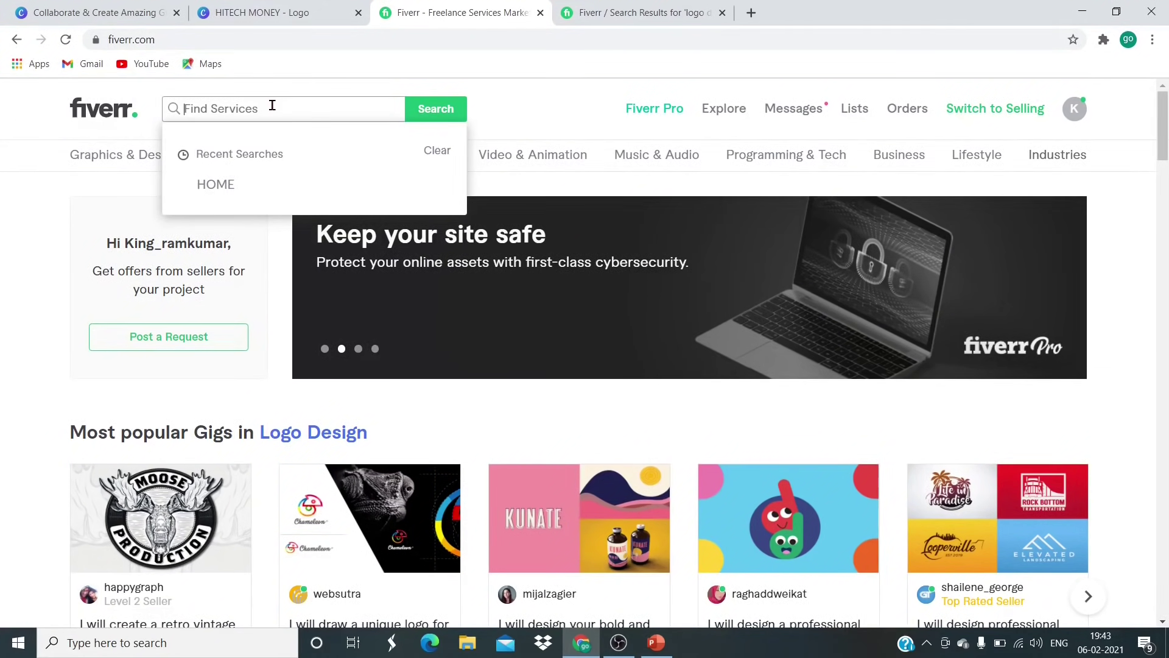
{"action": "type", "text": "log"}
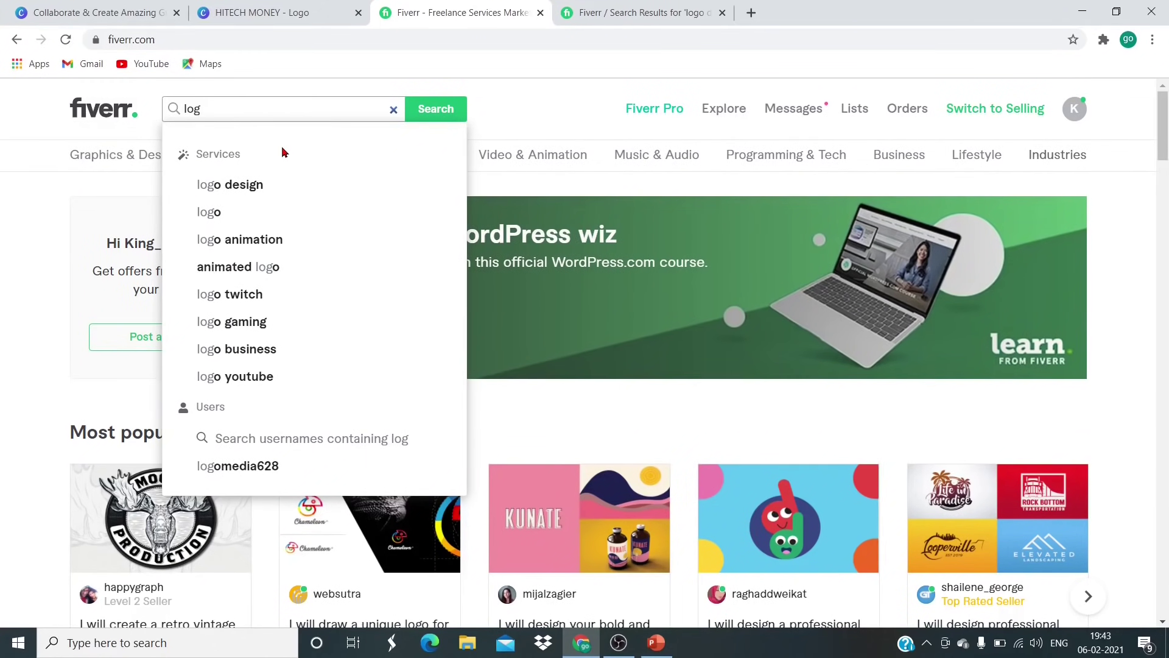
{"action": "mouse_move", "coordinate": [230, 217]}
{"action": "left_mouse_down"}
{"action": "mouse_move", "coordinate": [163, 146]}
{"action": "mouse_move", "coordinate": [187, 68]}
{"action": "mouse_move", "coordinate": [375, 69]}
{"action": "mouse_move", "coordinate": [495, 135]}
{"action": "mouse_move", "coordinate": [361, 206]}
{"action": "mouse_move", "coordinate": [186, 210]}
{"action": "left_mouse_up"}
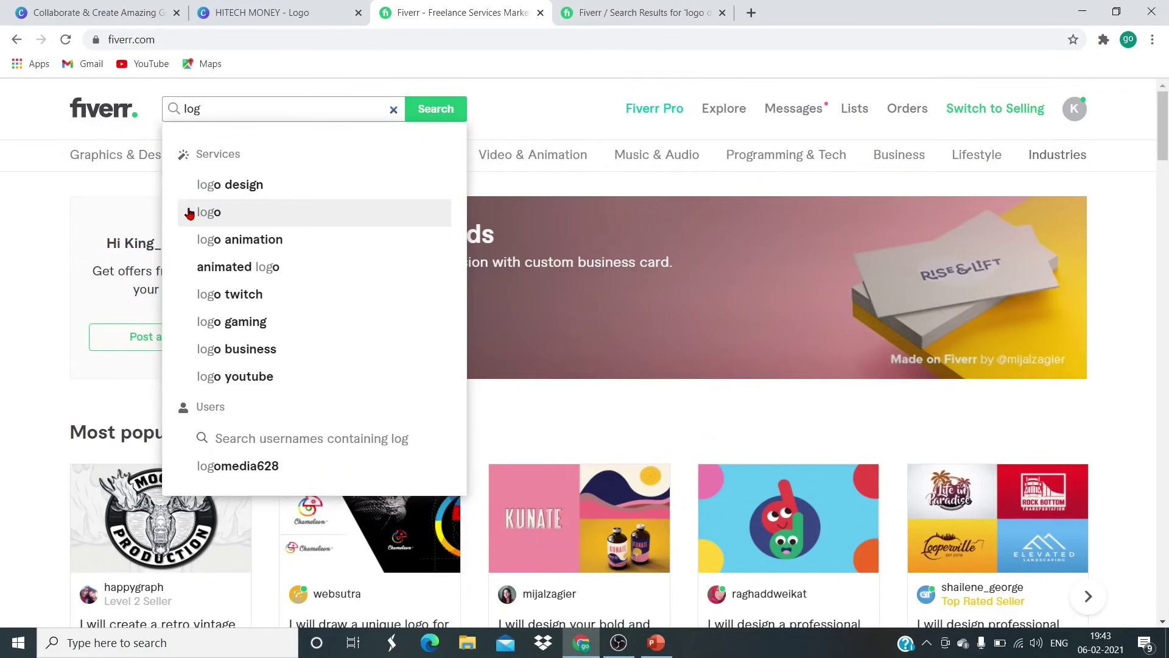
- Switch to the open "logo design" search results and look through the listed gigs
{"action": "left_click", "coordinate": [641, 11]}
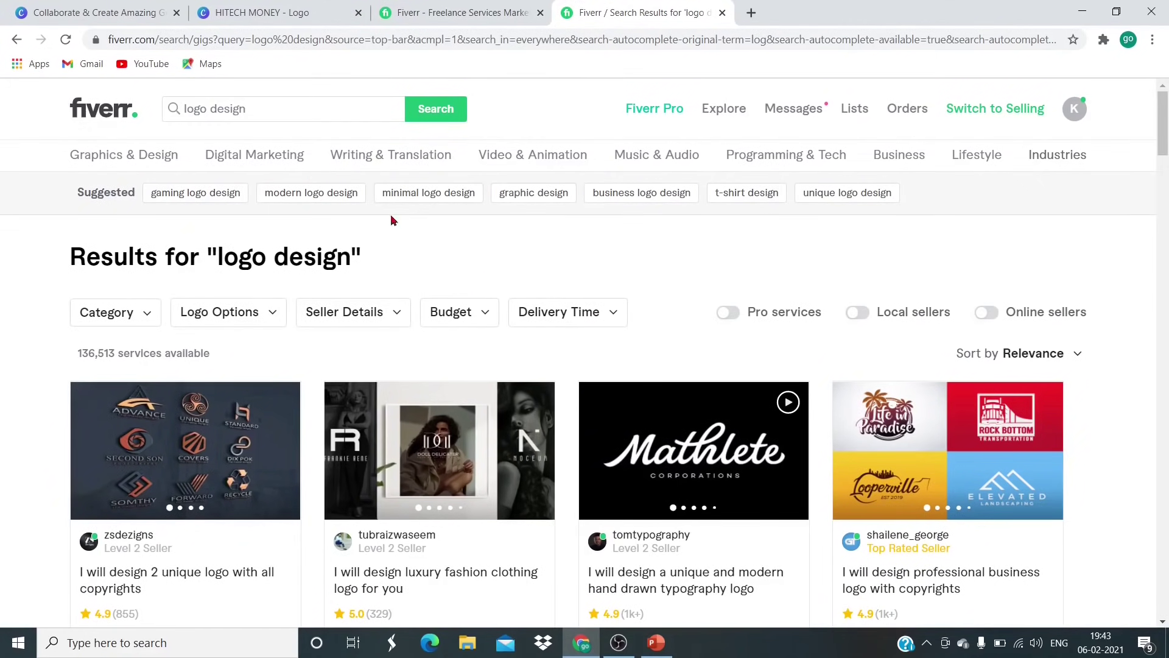
{"action": "mouse_move", "coordinate": [229, 162]}
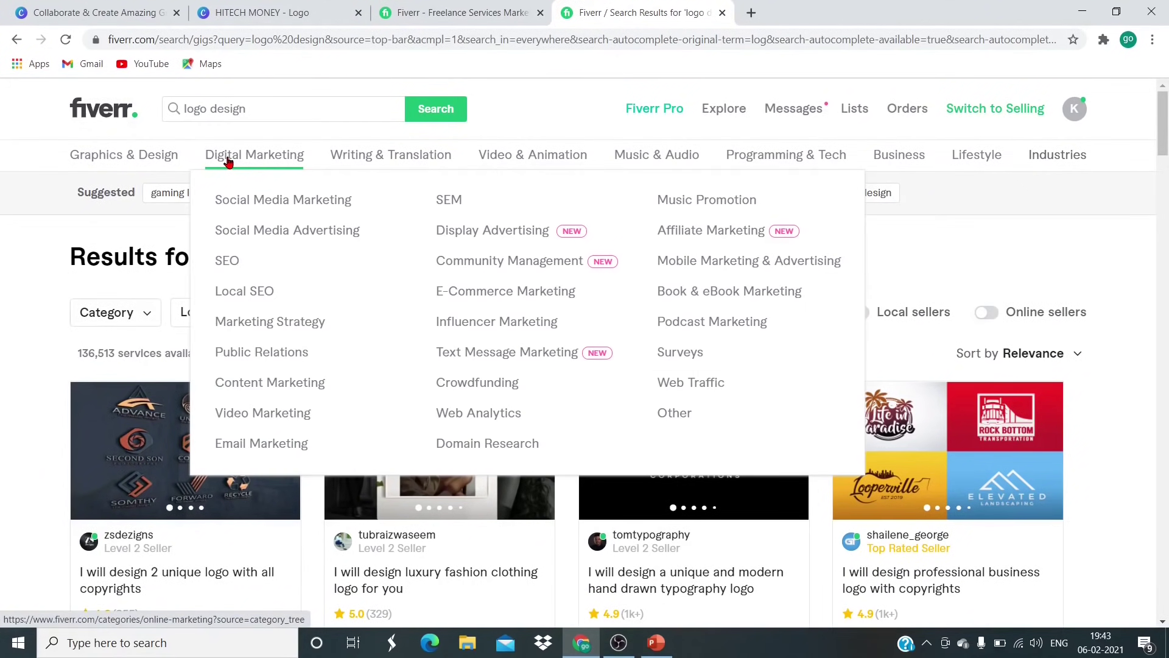
{"action": "mouse_move", "coordinate": [198, 152]}
{"action": "left_mouse_down"}
{"action": "mouse_move", "coordinate": [170, 145]}
{"action": "mouse_move", "coordinate": [135, 90]}
{"action": "mouse_move", "coordinate": [218, 60]}
{"action": "mouse_move", "coordinate": [396, 64]}
{"action": "mouse_move", "coordinate": [499, 110]}
{"action": "mouse_move", "coordinate": [391, 163]}
{"action": "mouse_move", "coordinate": [230, 171]}
{"action": "mouse_move", "coordinate": [186, 153]}
{"action": "left_mouse_up"}
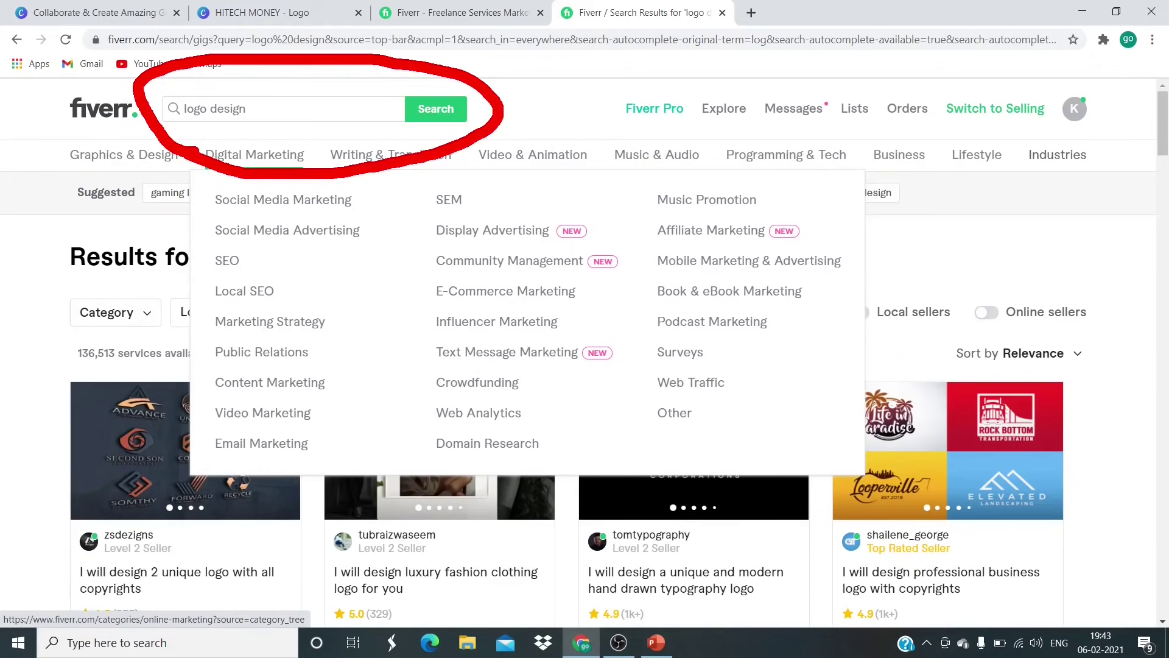
{"action": "scroll", "coordinate": [636, 230], "scroll_direction": "down", "scroll_amount": 10}
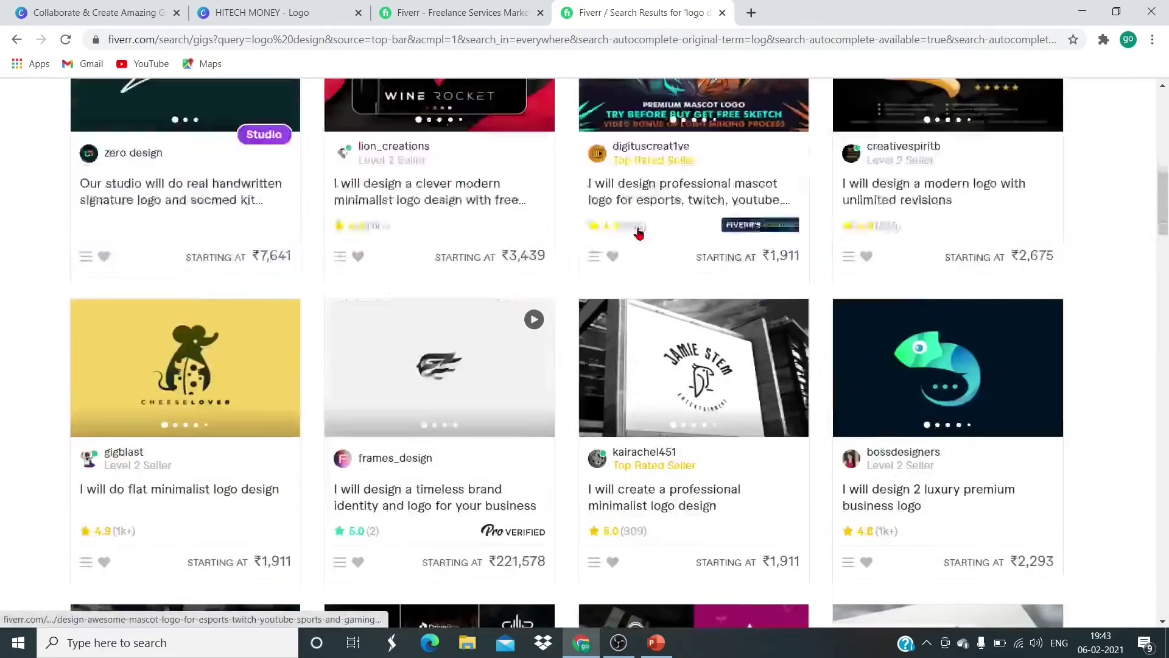
- Open the "I will do flat minimalist logo design" gig from the search results and compare its Basic, Standard and Premium packages
{"action": "scroll", "coordinate": [638, 234], "scroll_direction": "down", "scroll_amount": 2}
{"action": "scroll", "coordinate": [638, 233], "scroll_direction": "down", "scroll_amount": 3}
{"action": "scroll", "coordinate": [637, 228], "scroll_direction": "up", "scroll_amount": 3}
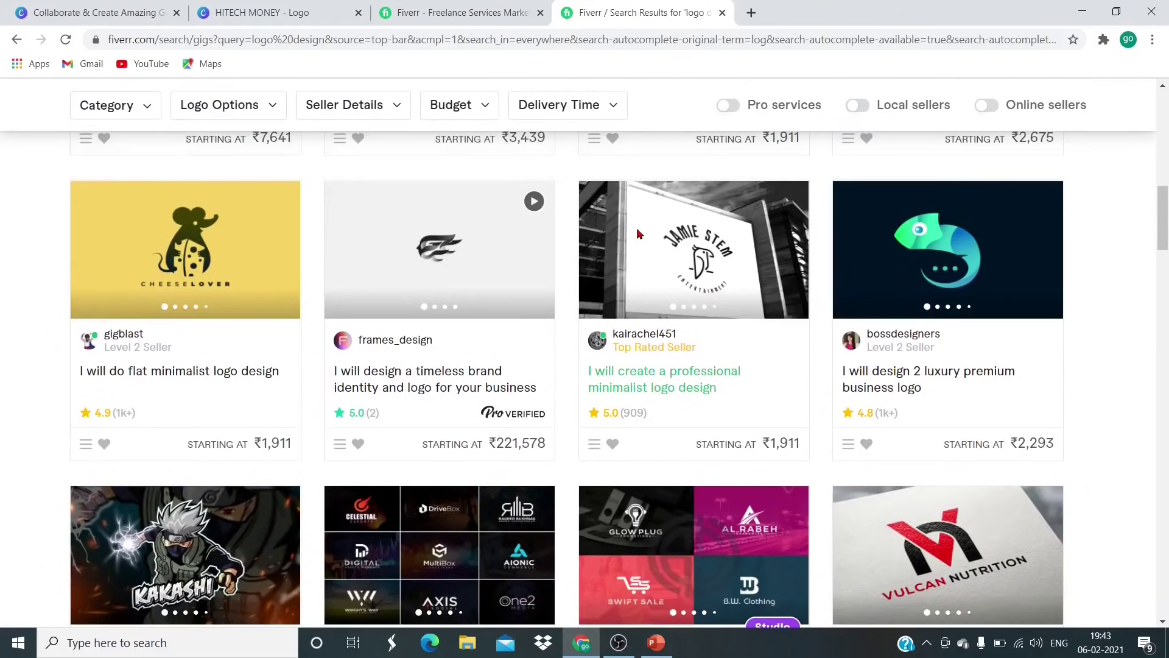
{"action": "left_click", "coordinate": [237, 275]}
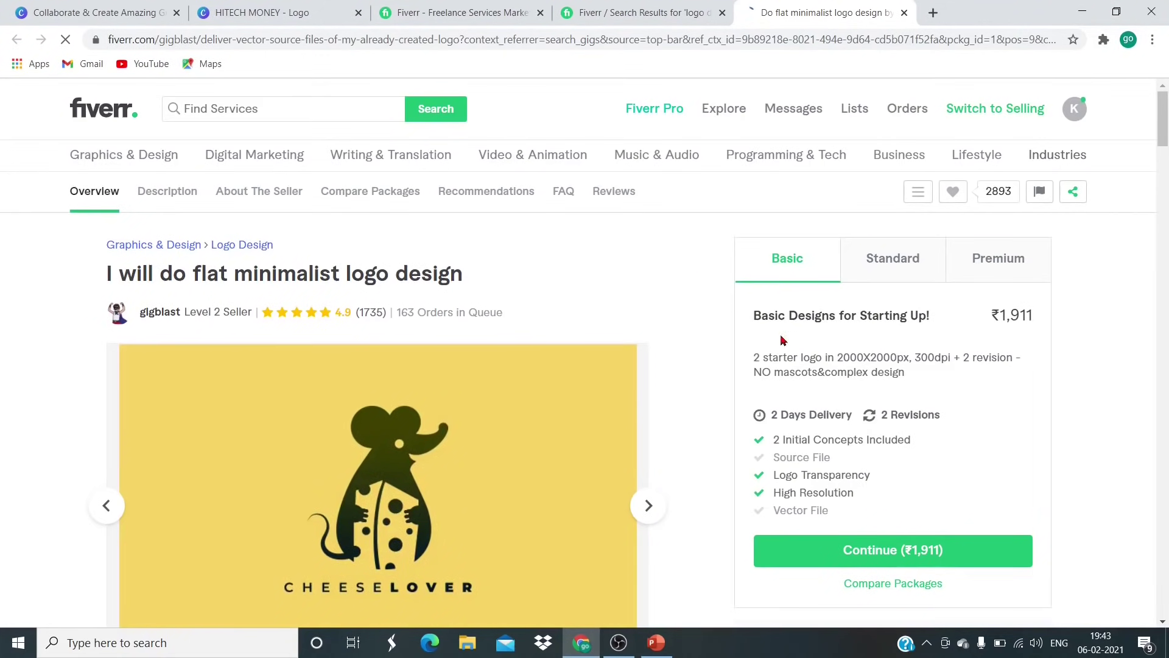
{"action": "left_click", "coordinate": [894, 255]}
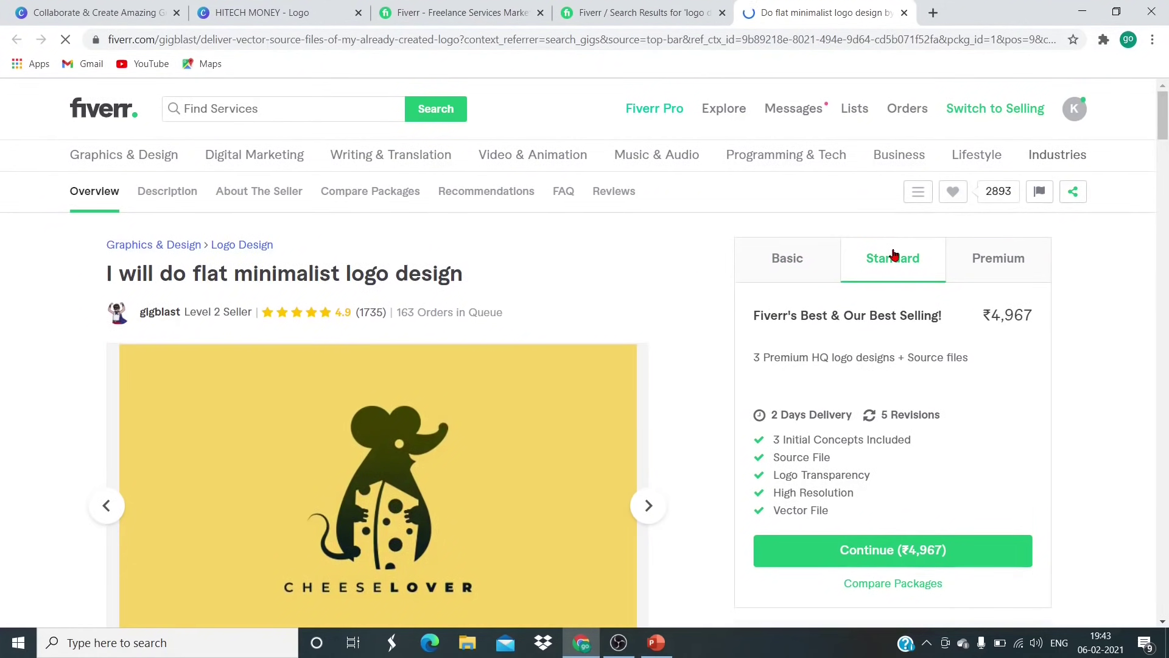
{"action": "left_click", "coordinate": [1003, 254]}
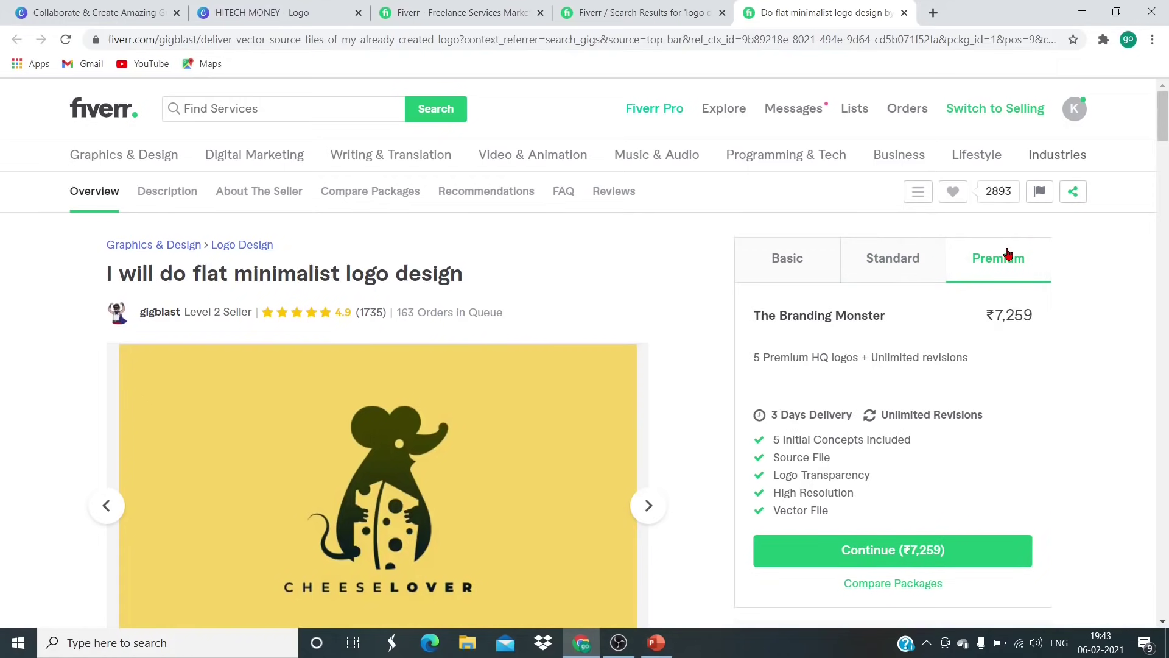
{"action": "left_click", "coordinate": [783, 258]}
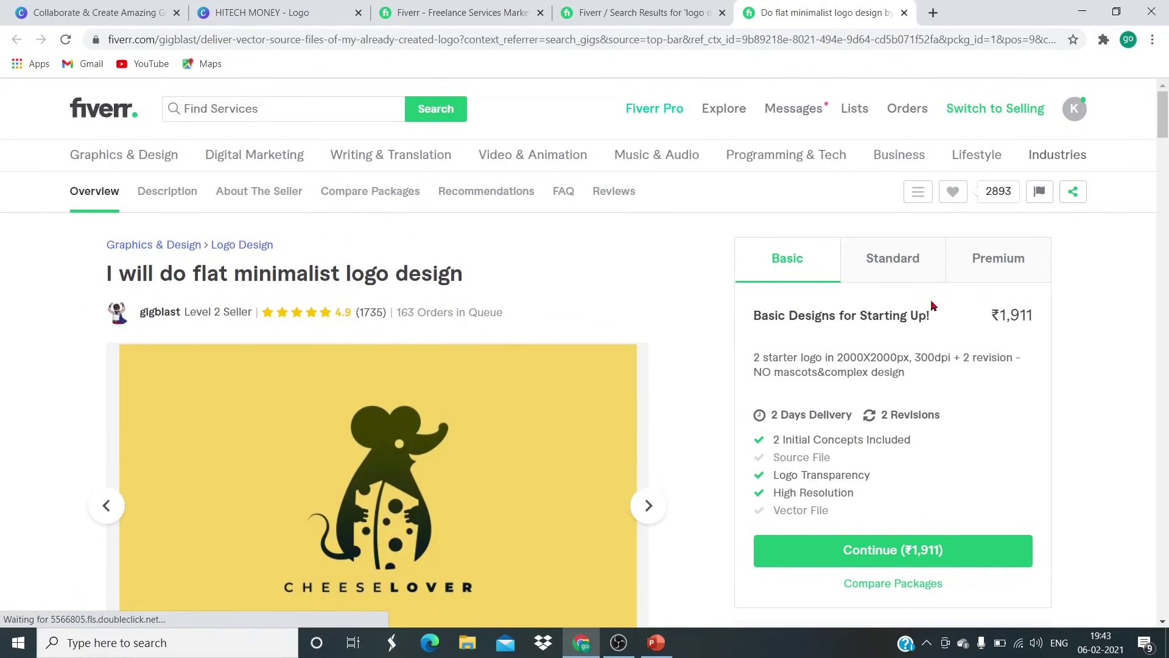
- Examine the flat minimalist logo gig's description, package details, seller information and customer reviews
{"action": "scroll", "coordinate": [874, 357], "scroll_direction": "down", "scroll_amount": 9}
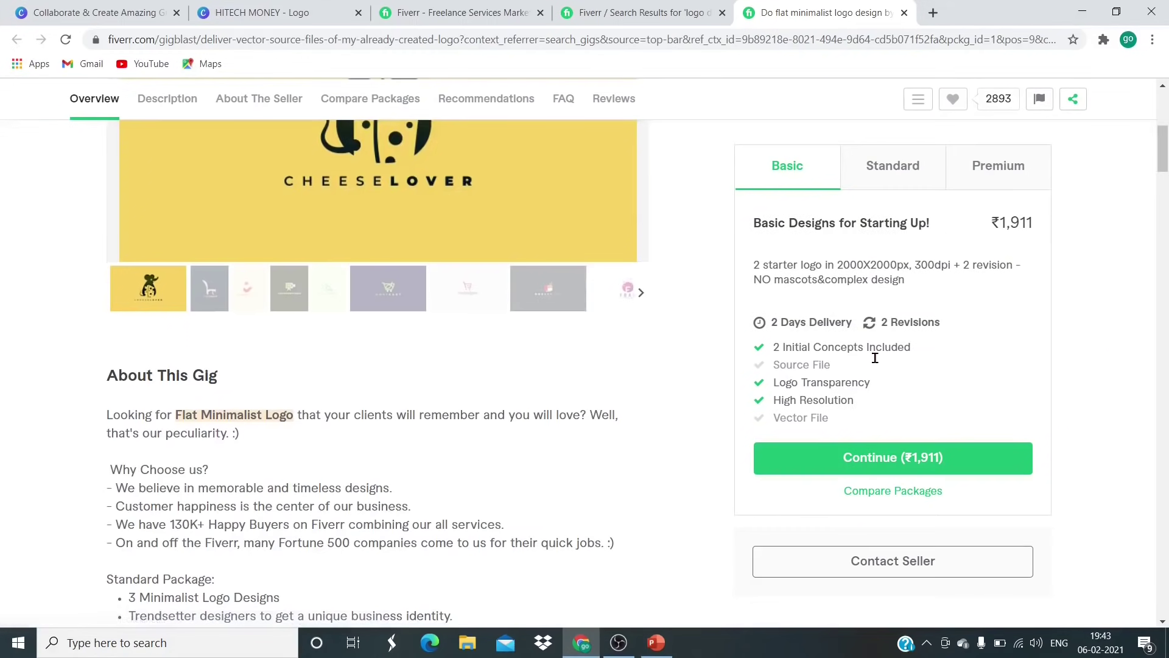
{"action": "scroll", "coordinate": [874, 357], "scroll_direction": "up", "scroll_amount": 9}
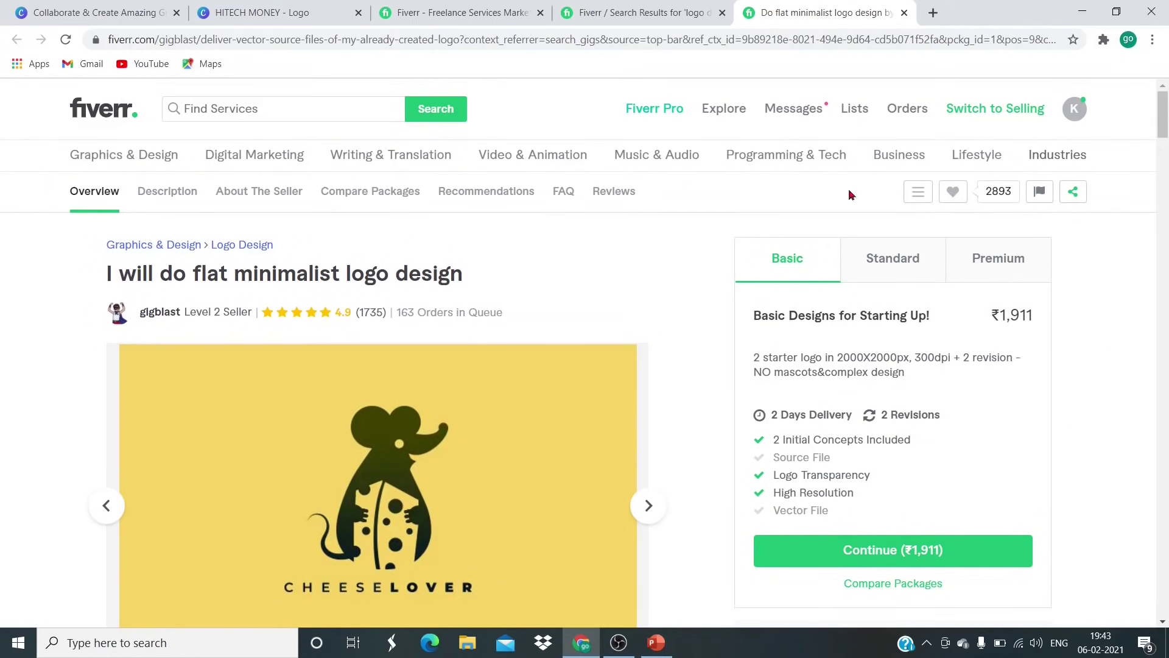
{"action": "scroll", "coordinate": [637, 300], "scroll_direction": "down", "scroll_amount": 15}
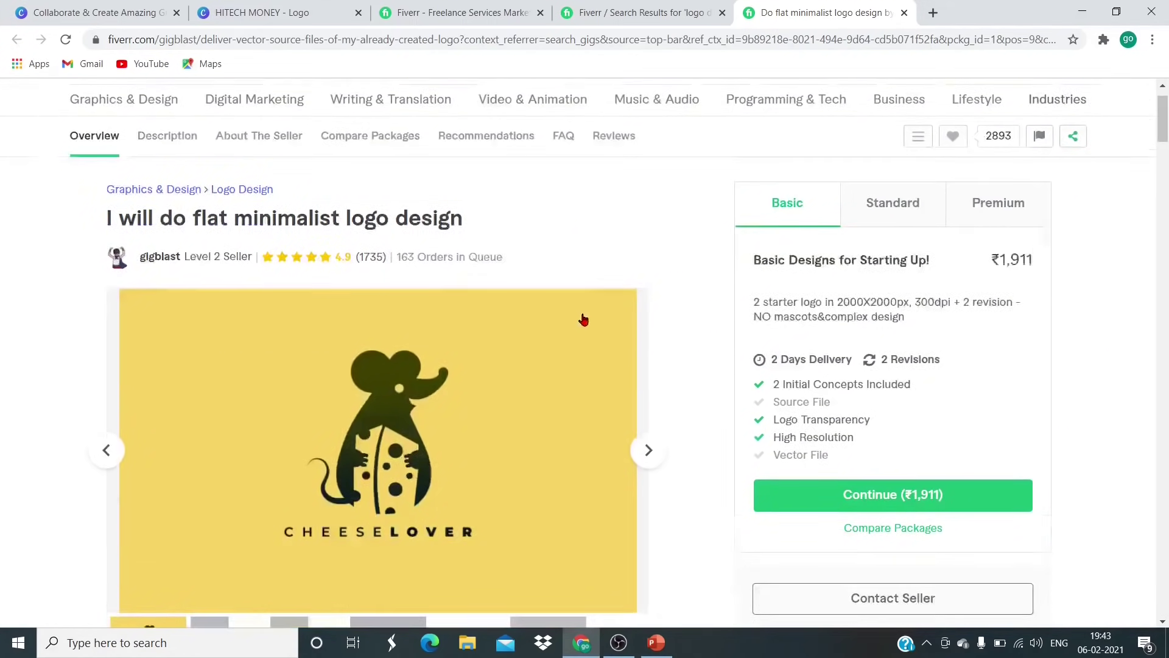
{"action": "scroll", "coordinate": [658, 360], "scroll_direction": "down", "scroll_amount": 3}
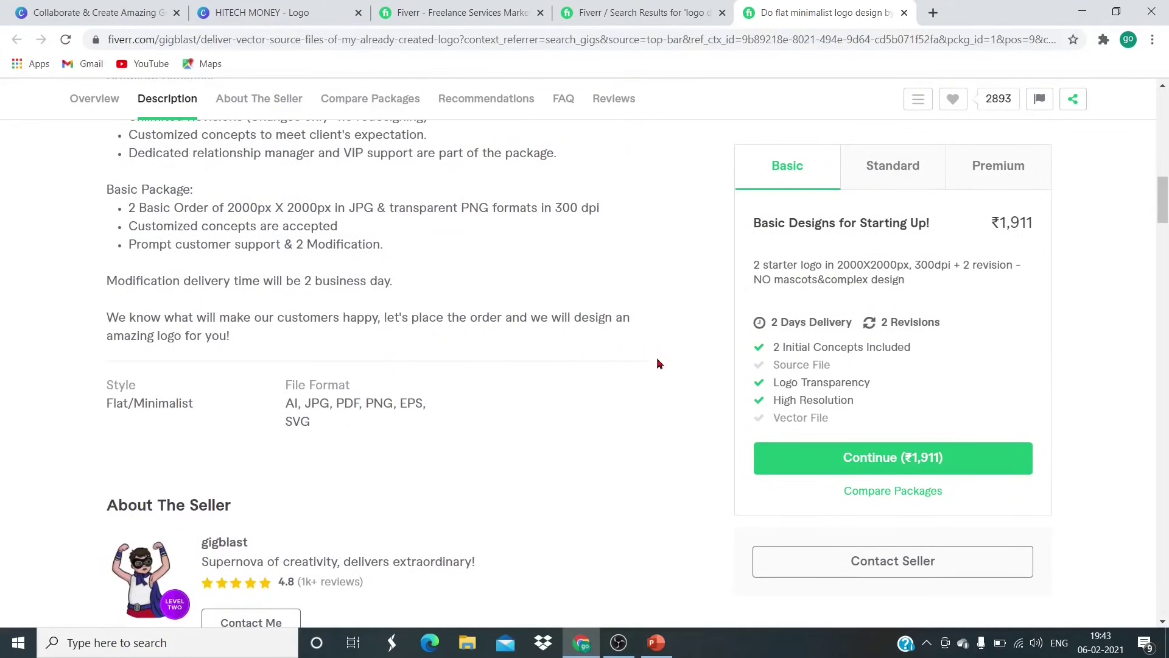
{"action": "scroll", "coordinate": [665, 388], "scroll_direction": "up", "scroll_amount": 18}
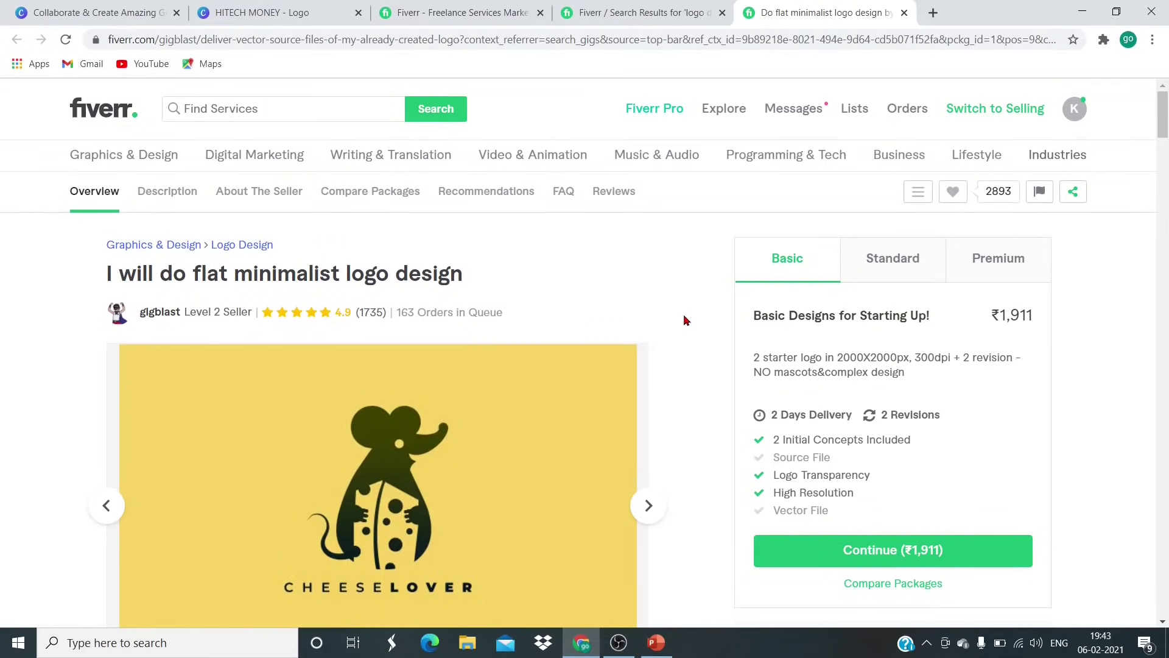
{"action": "scroll", "coordinate": [685, 318], "scroll_direction": "down", "scroll_amount": 10}
{"action": "scroll", "coordinate": [685, 321], "scroll_direction": "down", "scroll_amount": 20}
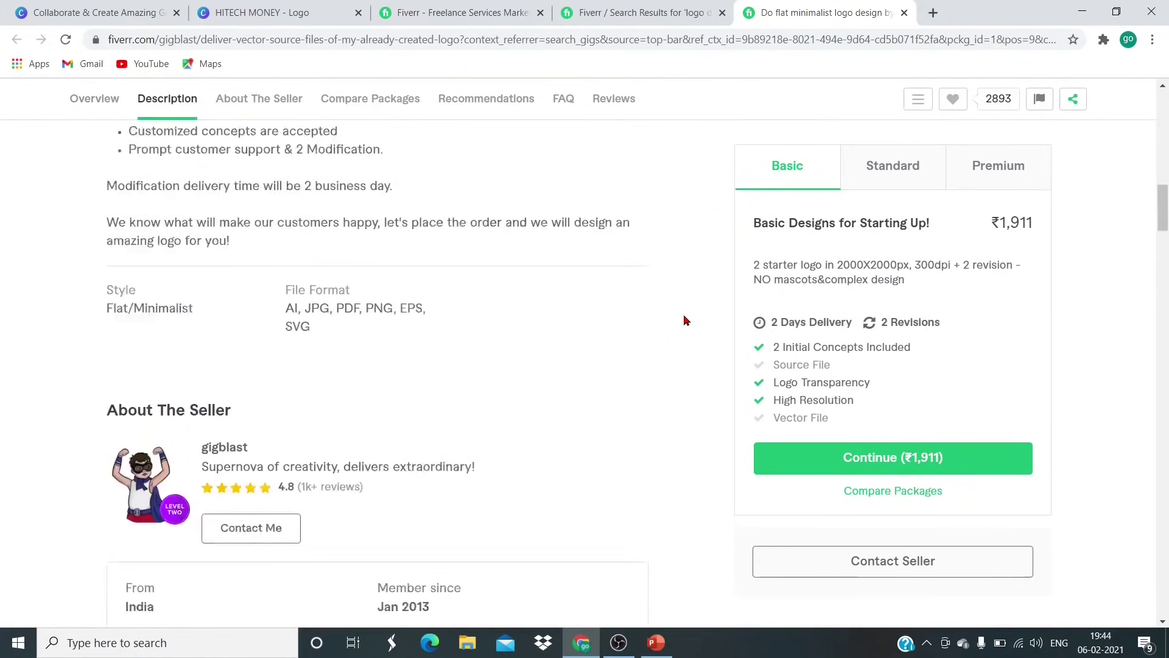
{"action": "scroll", "coordinate": [687, 341], "scroll_direction": "down", "scroll_amount": 20}
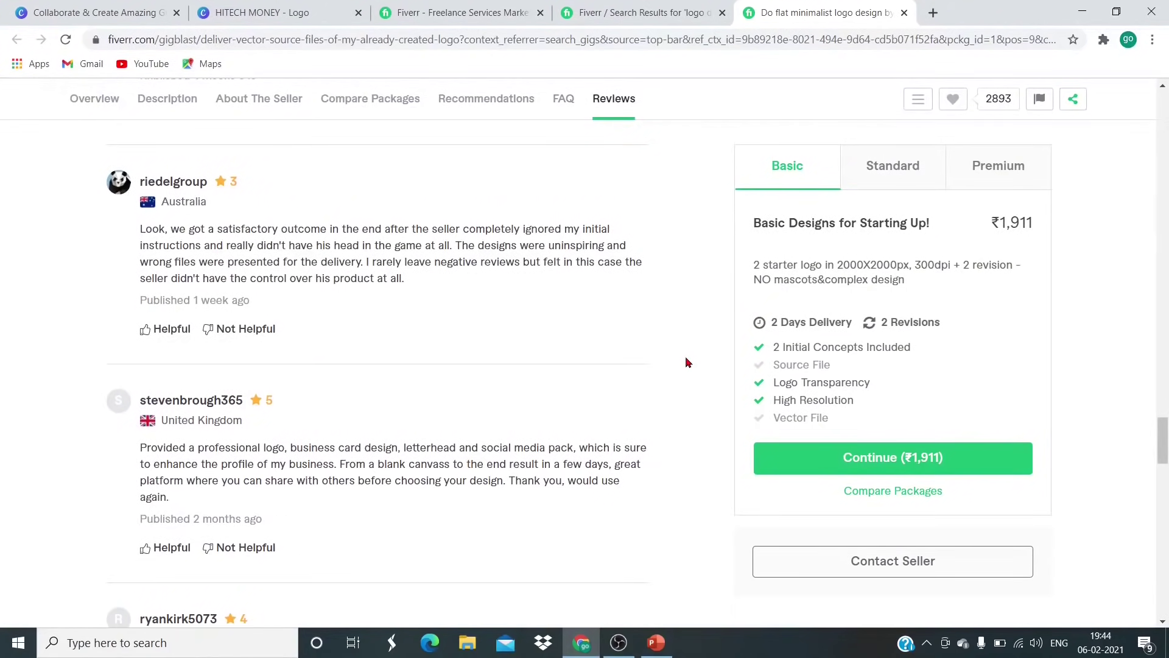
- Return to the "logo design" search results and look through more of the listed gigs
{"action": "left_click", "coordinate": [646, 12]}
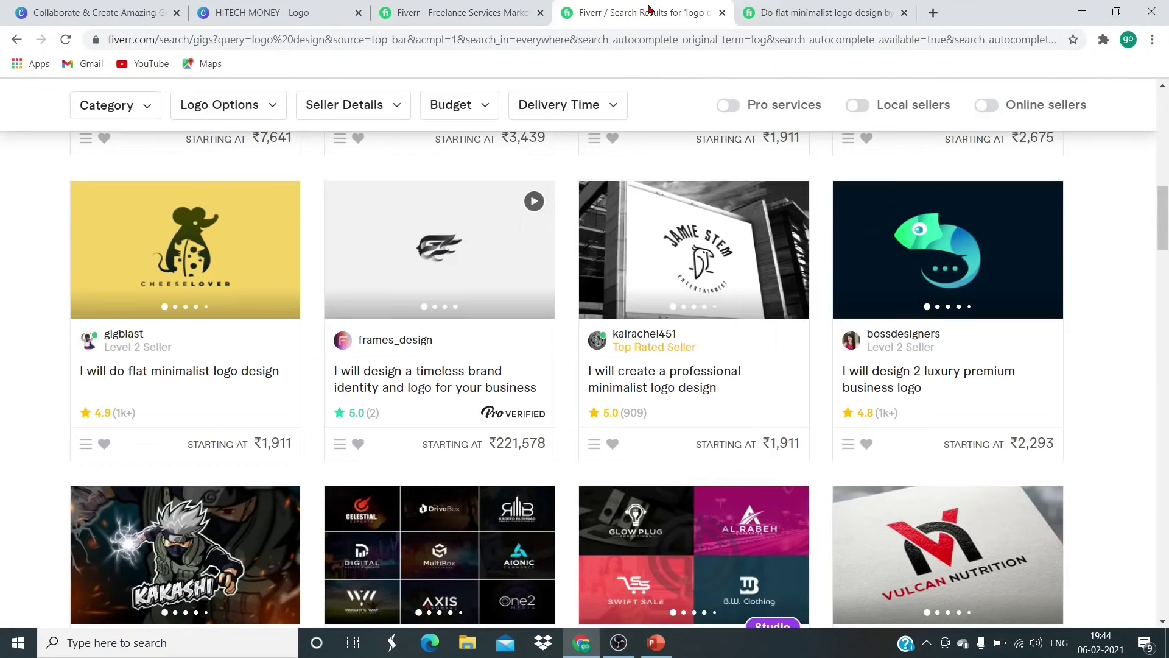
{"action": "scroll", "coordinate": [694, 315], "scroll_direction": "down", "scroll_amount": 1}
{"action": "scroll", "coordinate": [694, 315], "scroll_direction": "down", "scroll_amount": 13}
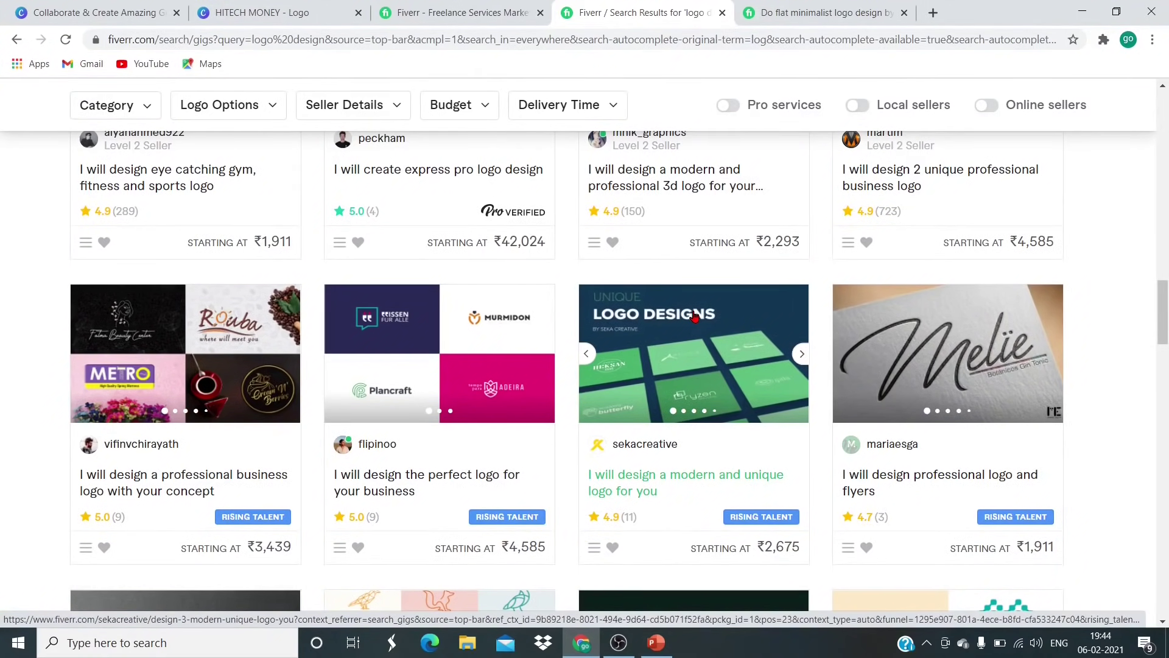
- Go back to the Fiverr homepage, dismiss the search suggestions, and look through the popular, suggested and Editors' picks gigs
{"action": "left_click", "coordinate": [449, 13]}
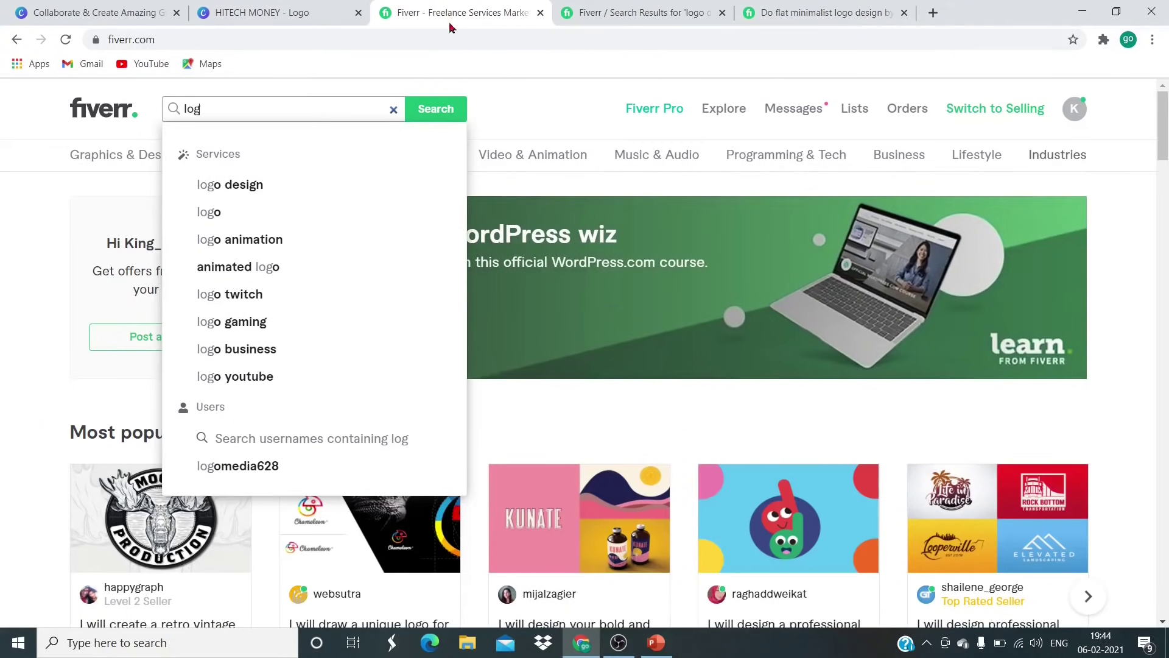
{"action": "left_click", "coordinate": [512, 106]}
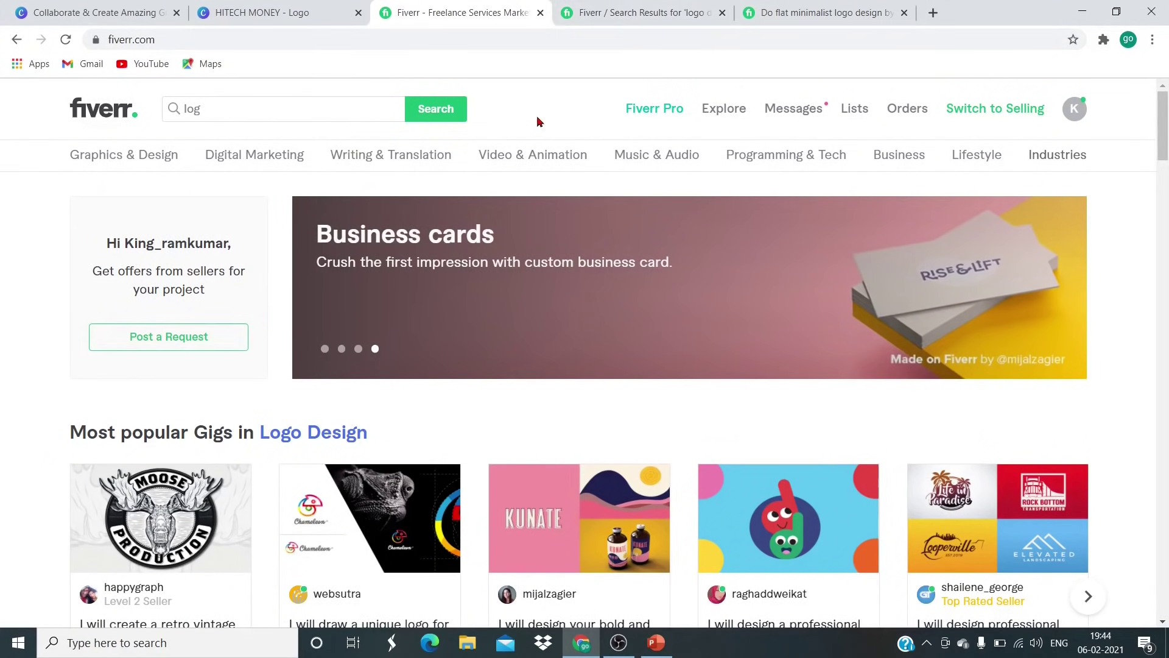
{"action": "scroll", "coordinate": [716, 137], "scroll_direction": "down", "scroll_amount": 3}
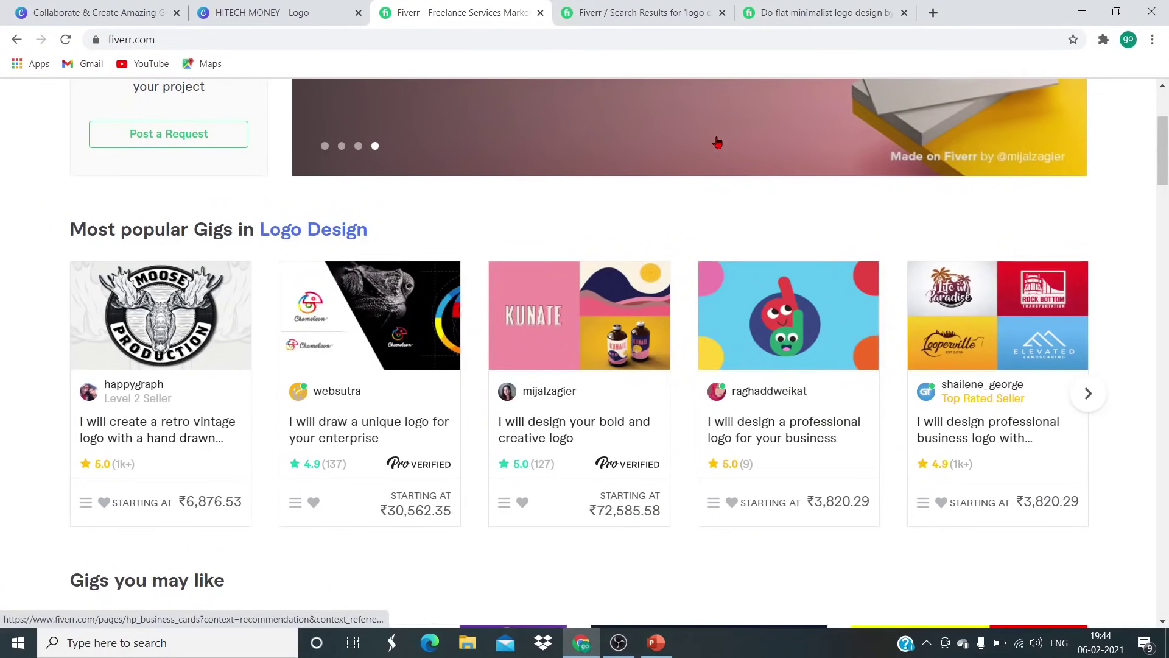
{"action": "scroll", "coordinate": [717, 142], "scroll_direction": "up", "scroll_amount": 3}
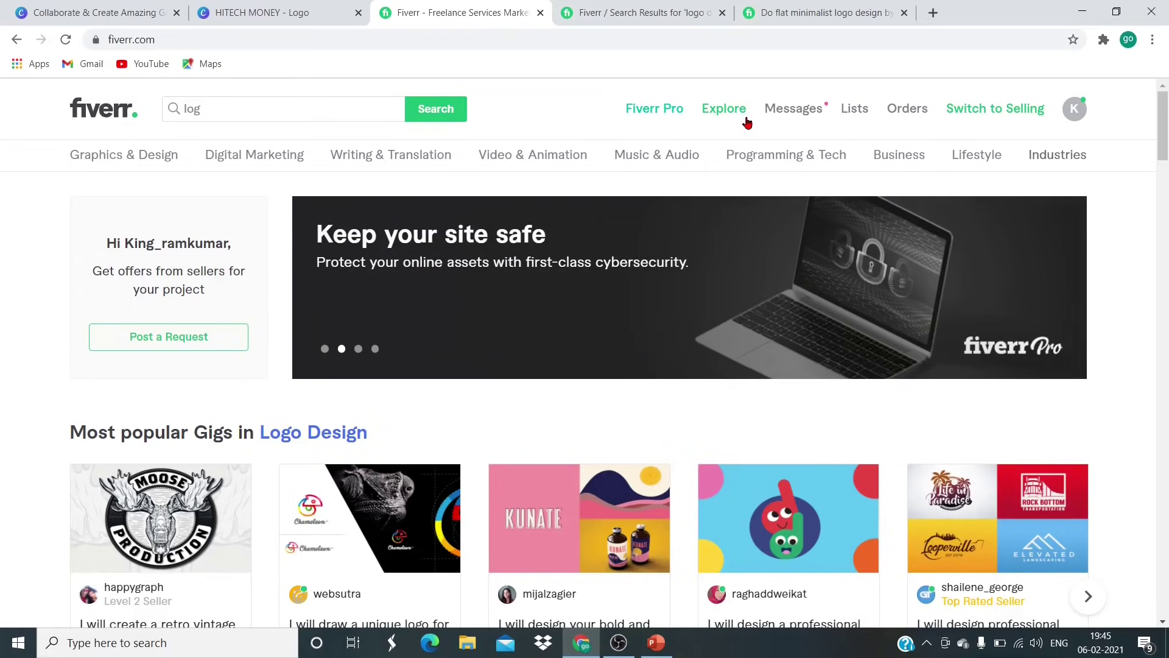
{"action": "scroll", "coordinate": [747, 123], "scroll_direction": "down", "scroll_amount": 10}
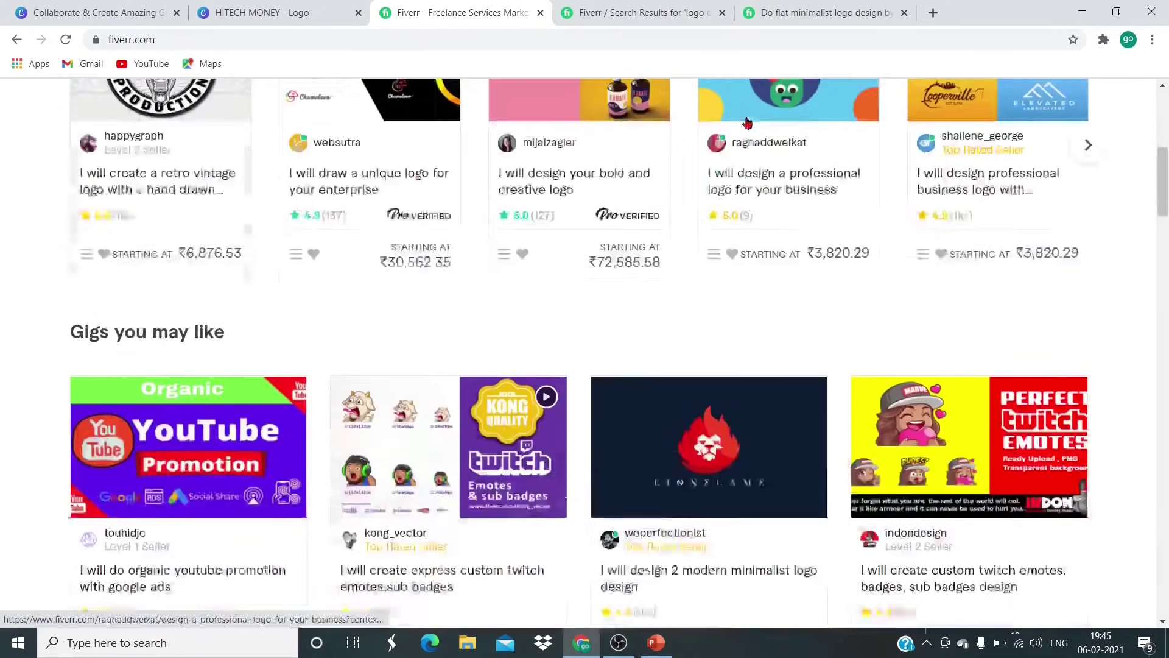
{"action": "scroll", "coordinate": [747, 123], "scroll_direction": "down", "scroll_amount": 8}
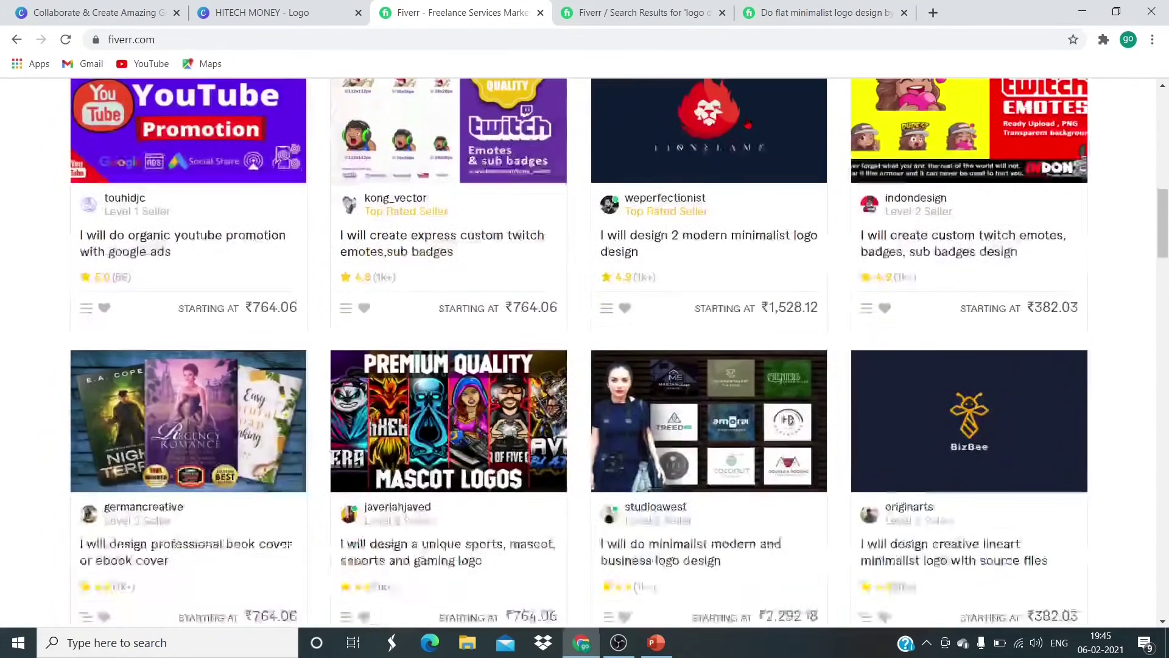
{"action": "scroll", "coordinate": [747, 123], "scroll_direction": "down", "scroll_amount": 12}
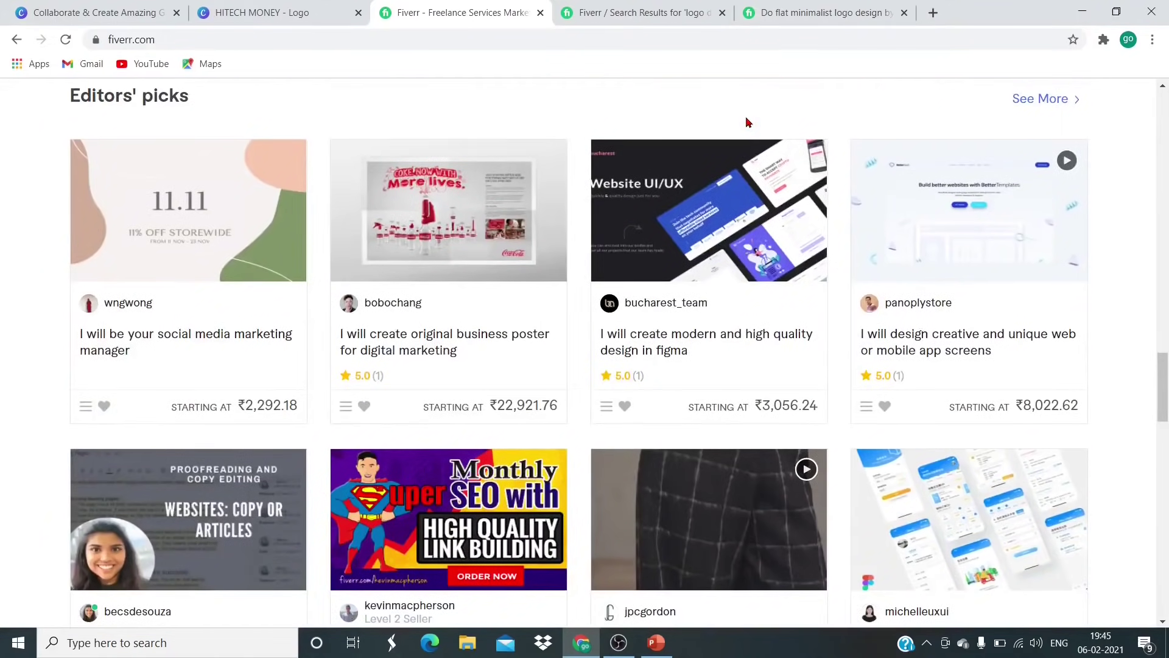
{"action": "scroll", "coordinate": [747, 123], "scroll_direction": "up", "scroll_amount": 15}
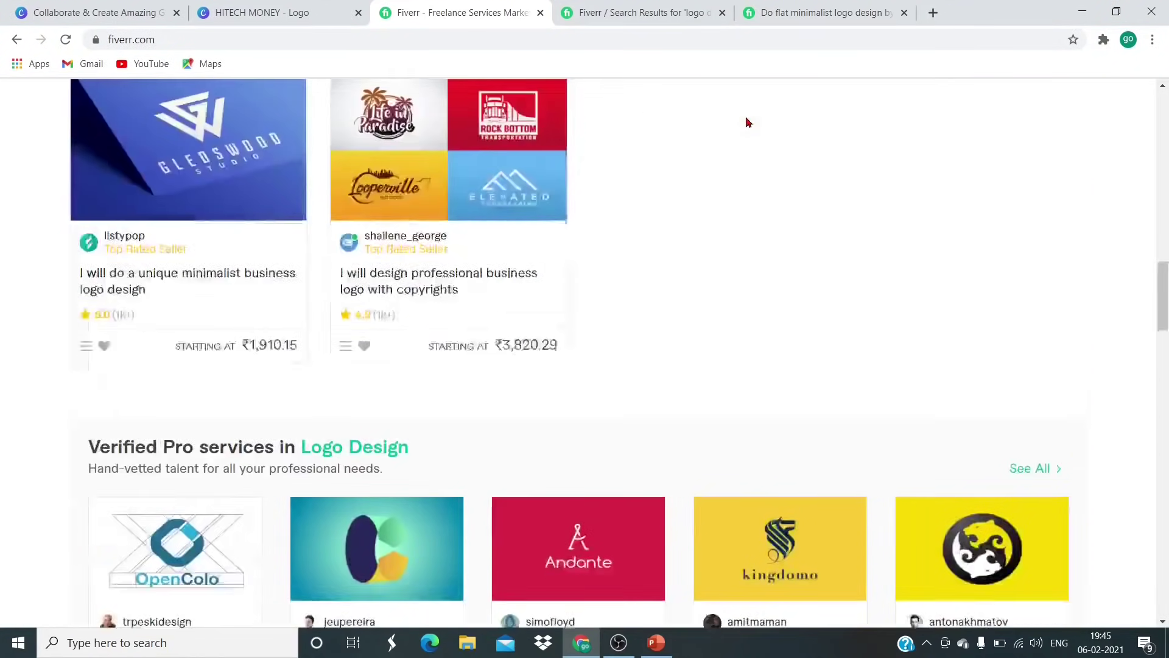
{"action": "scroll", "coordinate": [748, 124], "scroll_direction": "up", "scroll_amount": 6}
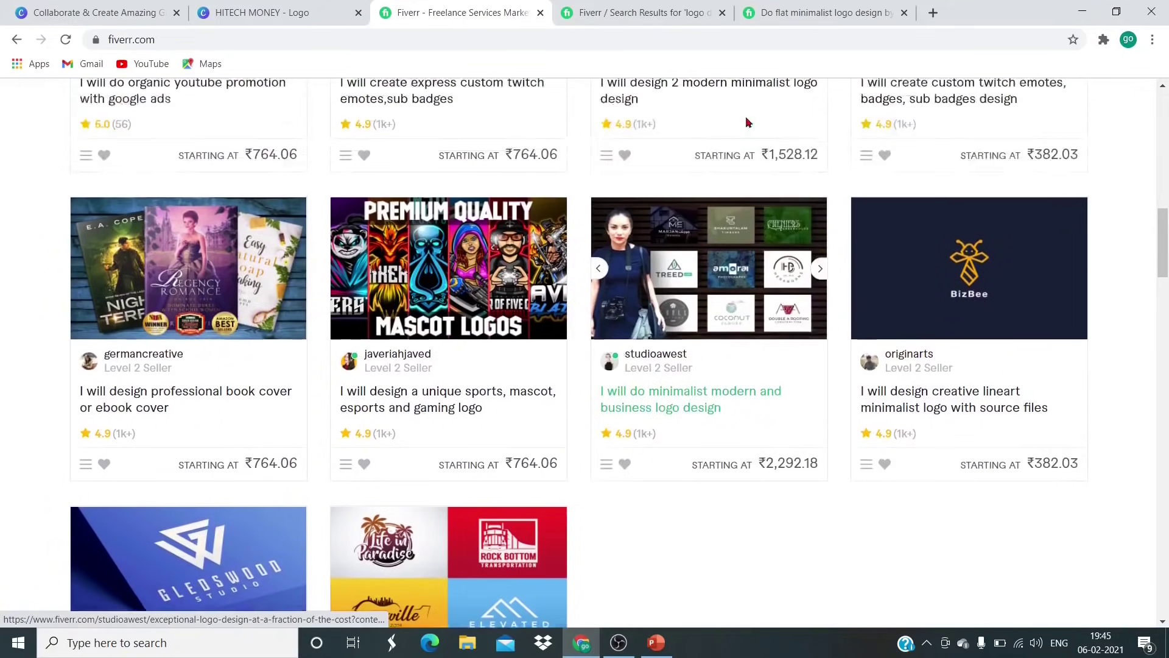
{"action": "scroll", "coordinate": [748, 124], "scroll_direction": "up", "scroll_amount": 2}
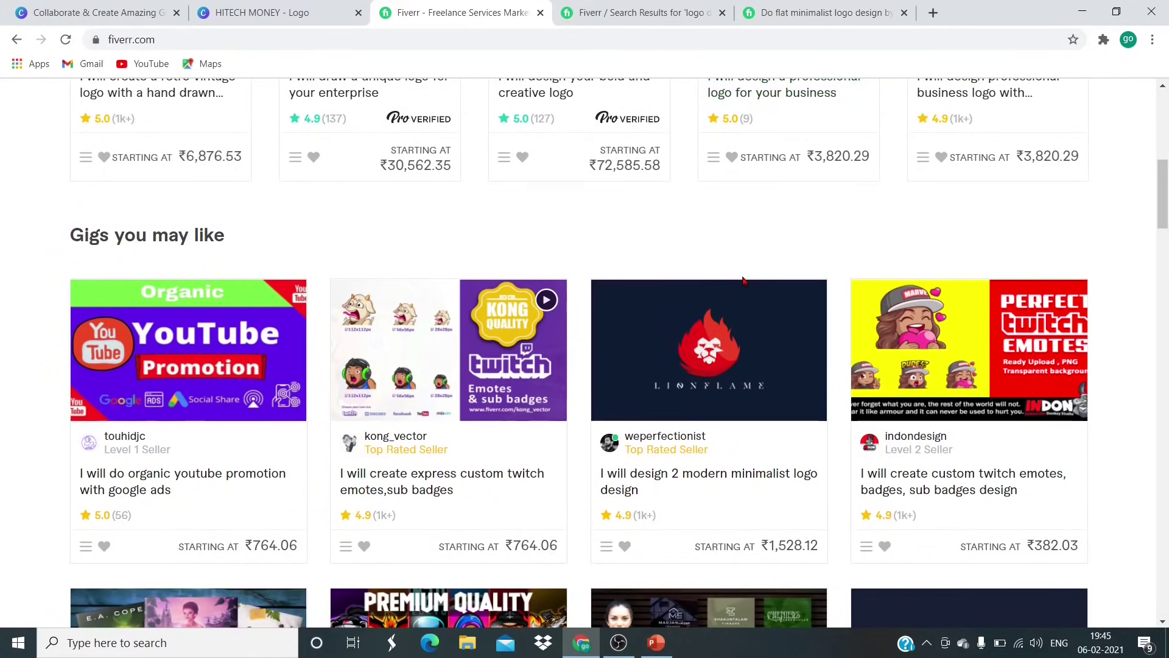
{"action": "scroll", "coordinate": [744, 282], "scroll_direction": "up", "scroll_amount": 3}
{"action": "scroll", "coordinate": [743, 280], "scroll_direction": "up", "scroll_amount": 6}
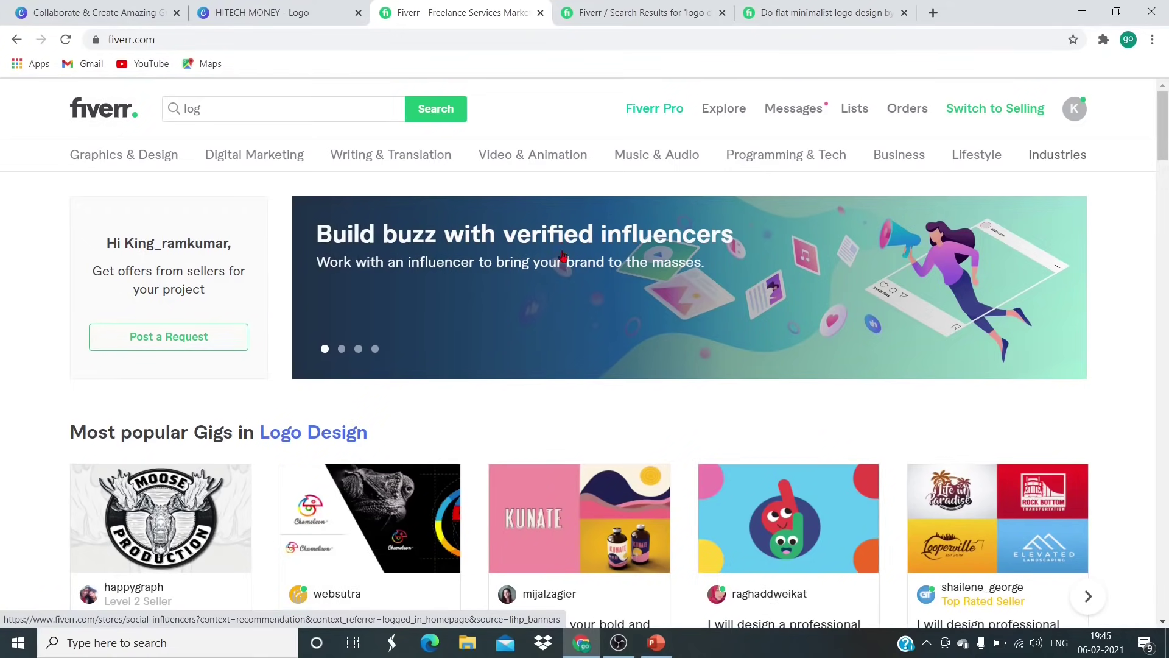
- Switch to the FIRST OK presentation in PowerPoint, start its slide show from the beginning and advance to the second slide
{"action": "left_click", "coordinate": [655, 645]}
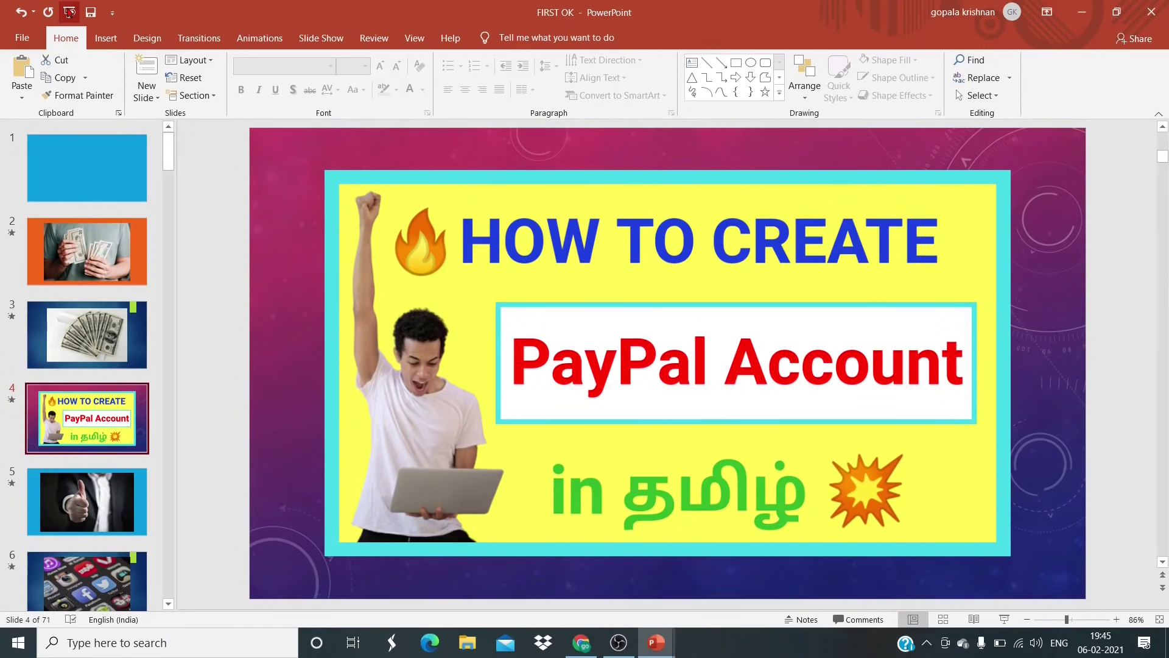
{"action": "left_click", "coordinate": [69, 12]}
{"action": "key", "text": "F5"}
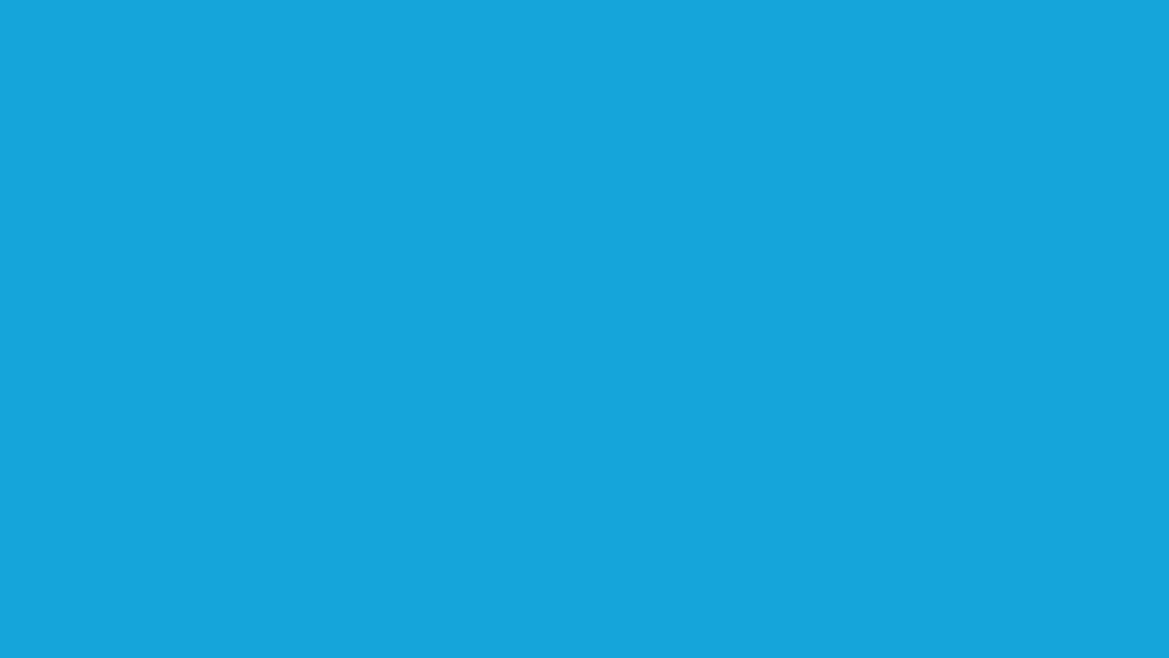
{"action": "key", "text": "Right"}
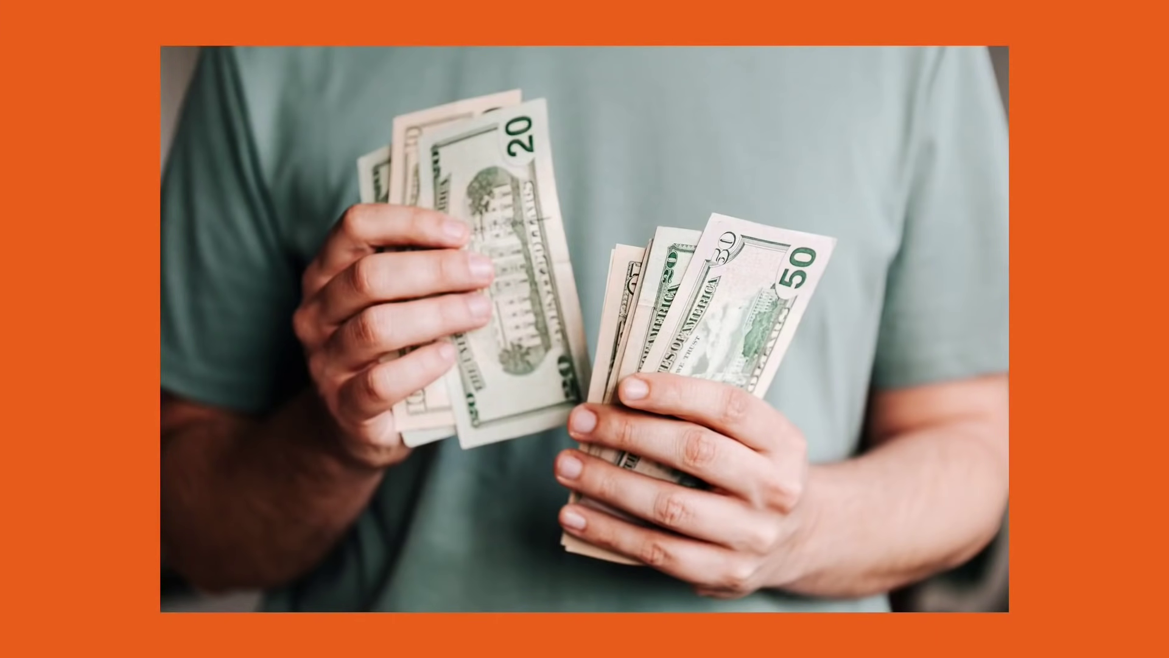